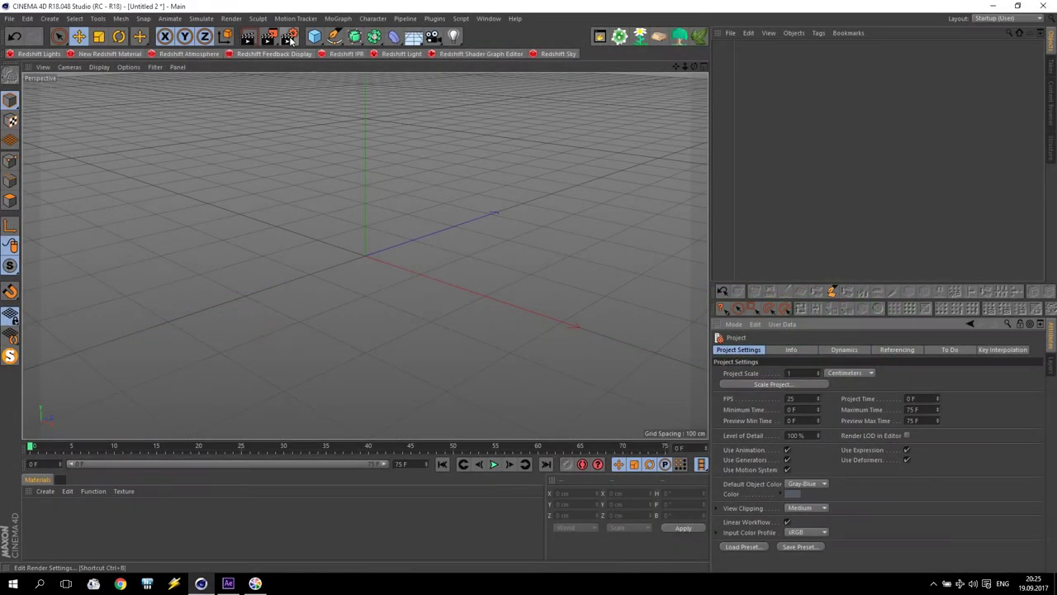
Set the renderer to Redshift in the render settings
left_click(290, 37)
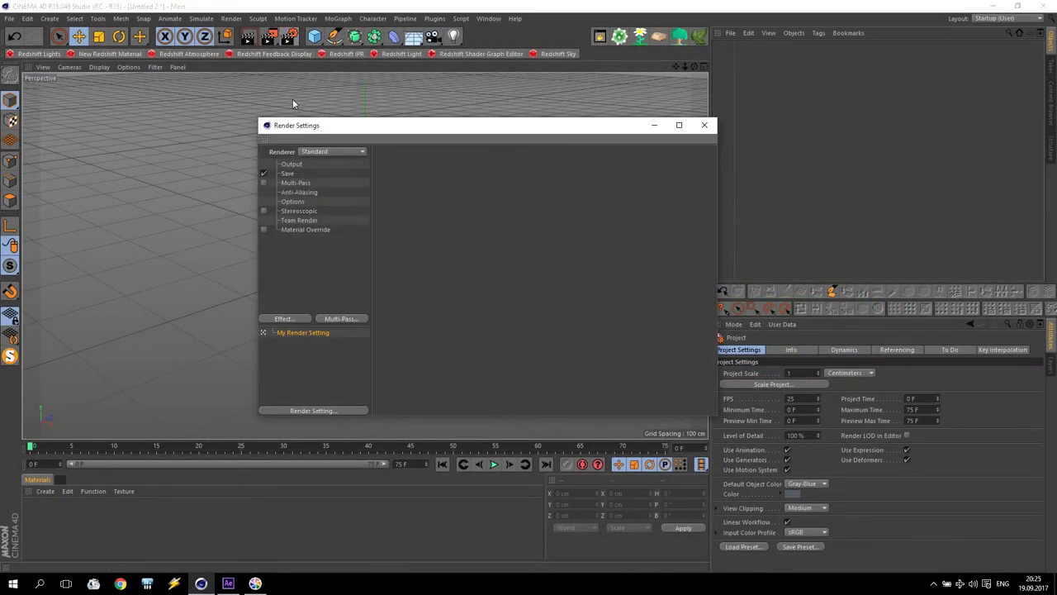
left_click(322, 153)
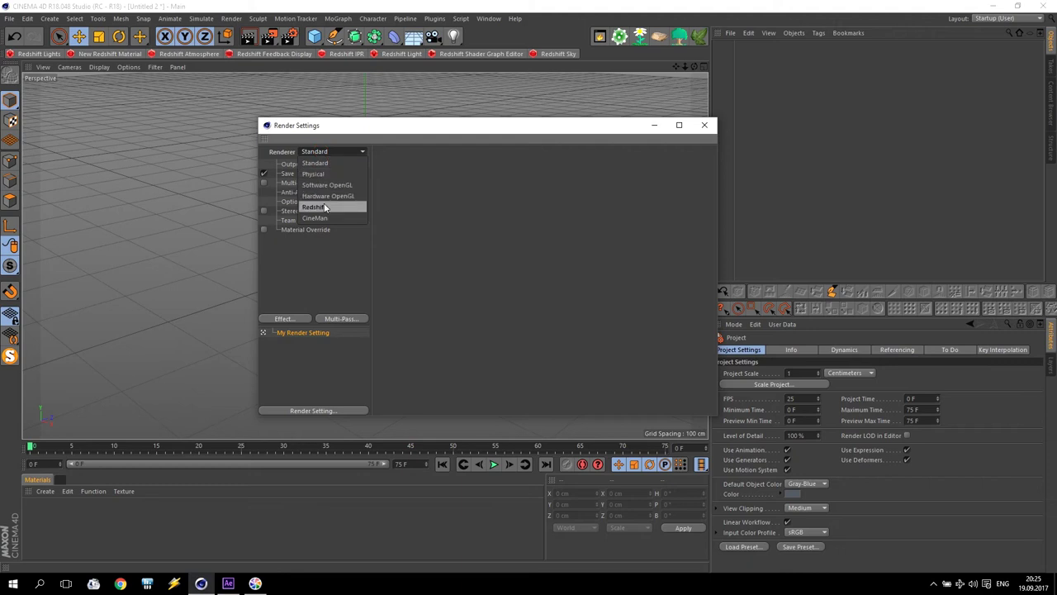
left_click(322, 192)
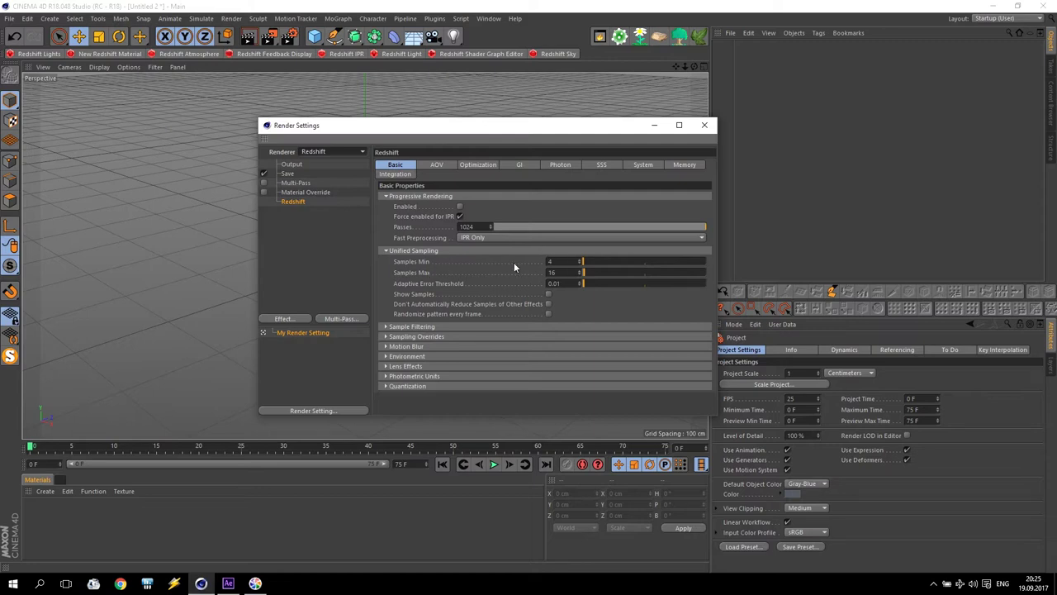
Set Redshift's unified sampling Samples Max to 4 and turn off forced progressive rendering for IPR
left_click_drag(564, 274, 513, 272)
type("4")
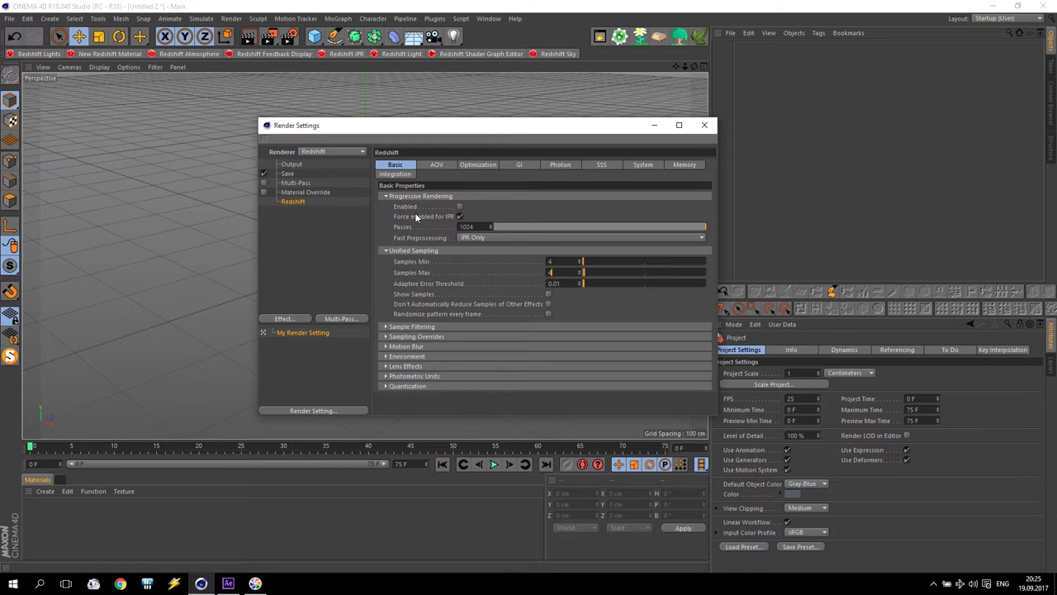
left_click(460, 216)
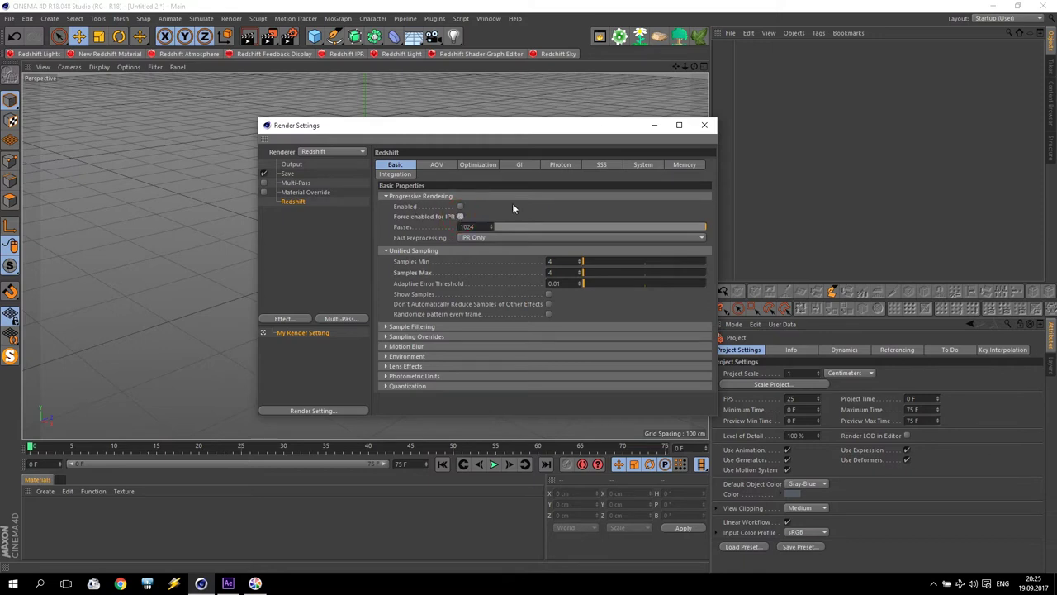
Set Redshift's bucket size to 256 in the system settings
left_click(641, 165)
left_click(403, 325)
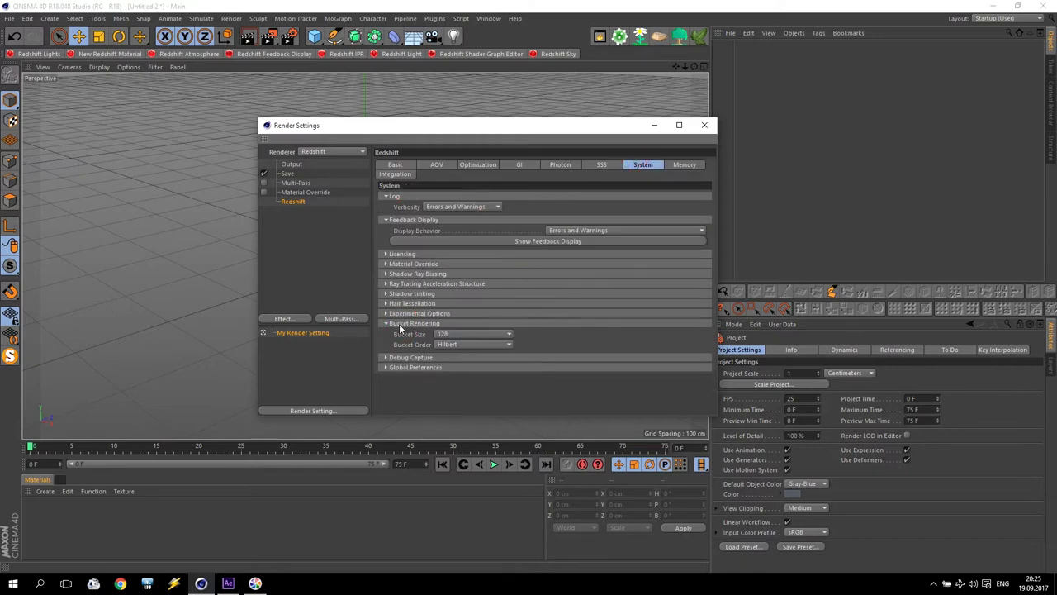
left_click(488, 335)
left_click(460, 371)
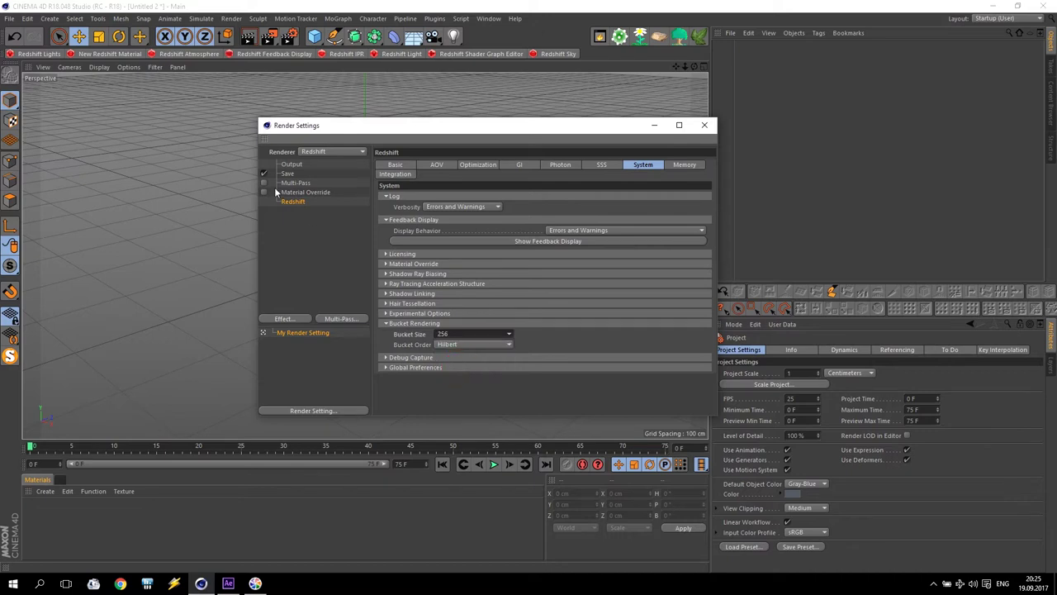
Set the render output height to 576 pixels and the frame rate to 25, then close the render settings
left_click(290, 165)
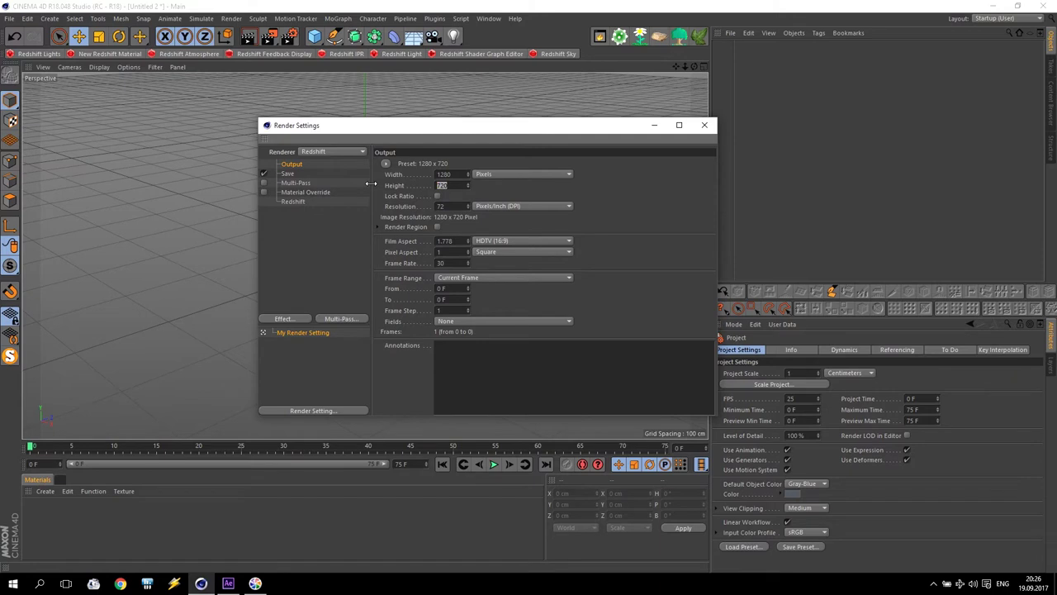
key("Return")
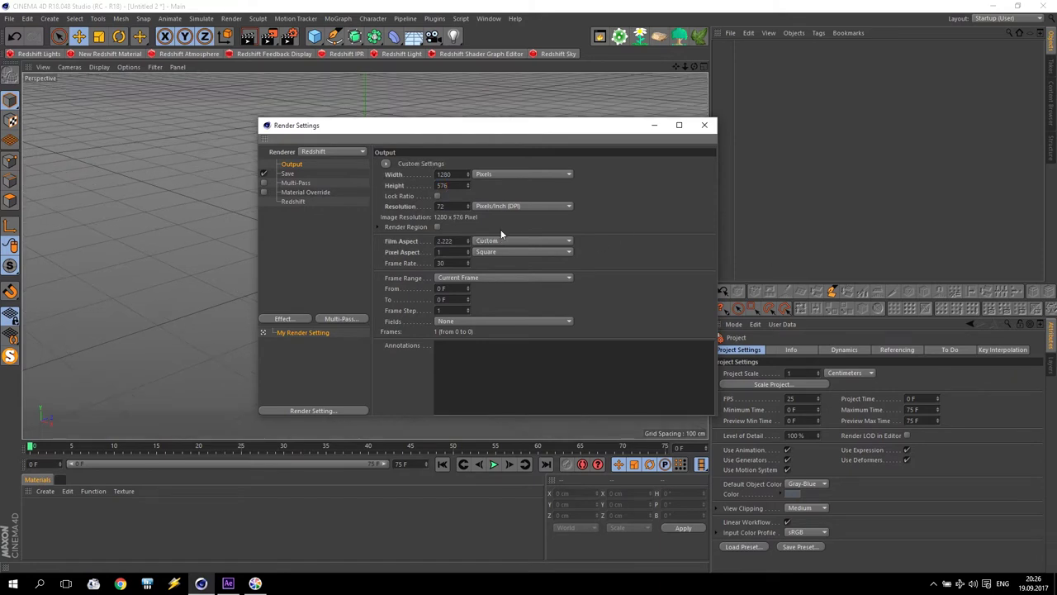
type("25")
key("Return")
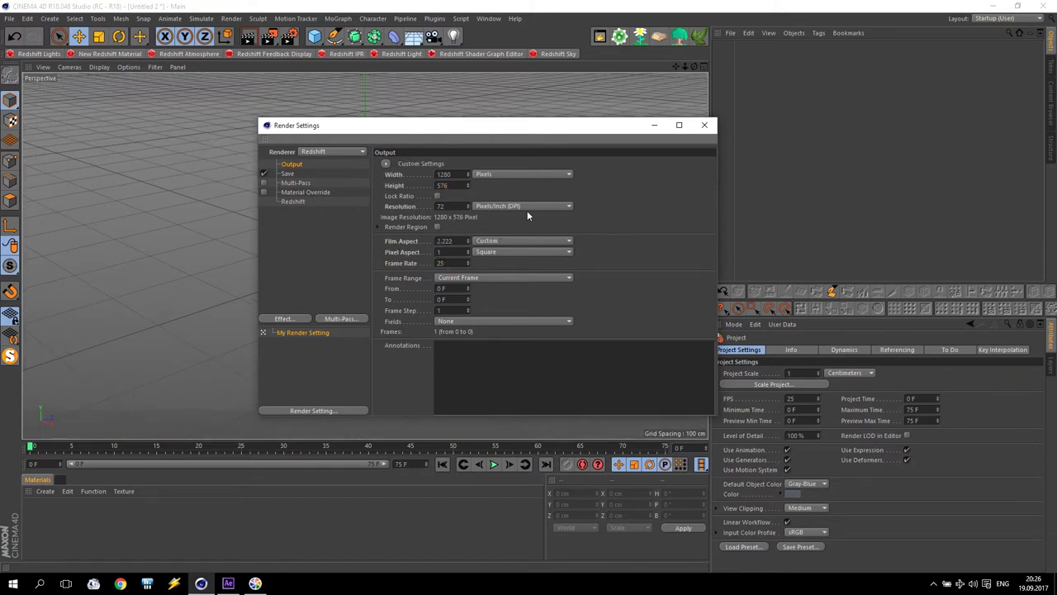
left_click(705, 125)
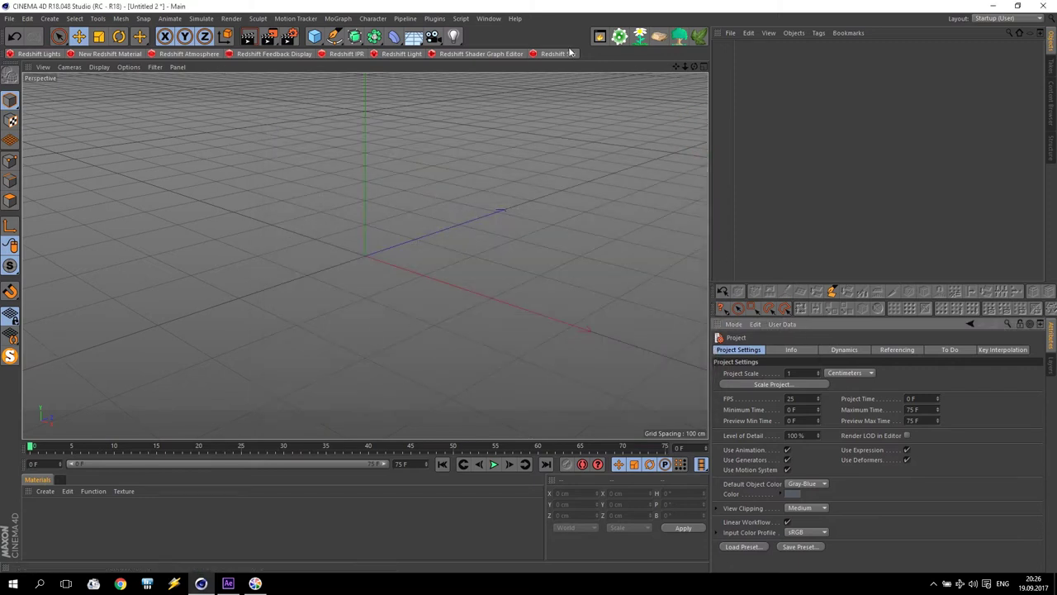
Set the perspective viewport's tinted border opacity to 100%
left_click(128, 67)
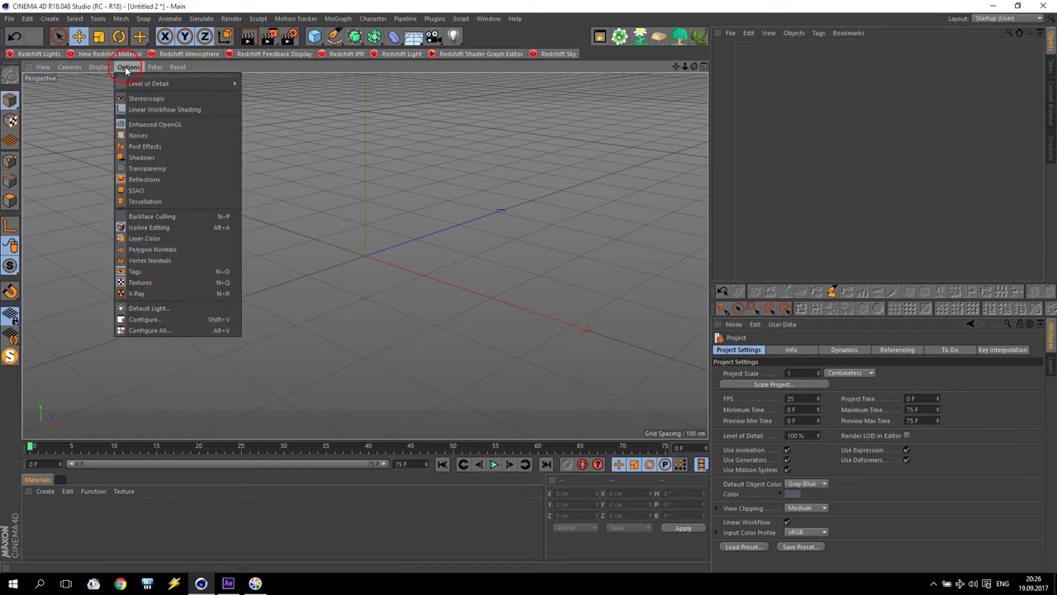
left_click(177, 320)
left_click(859, 350)
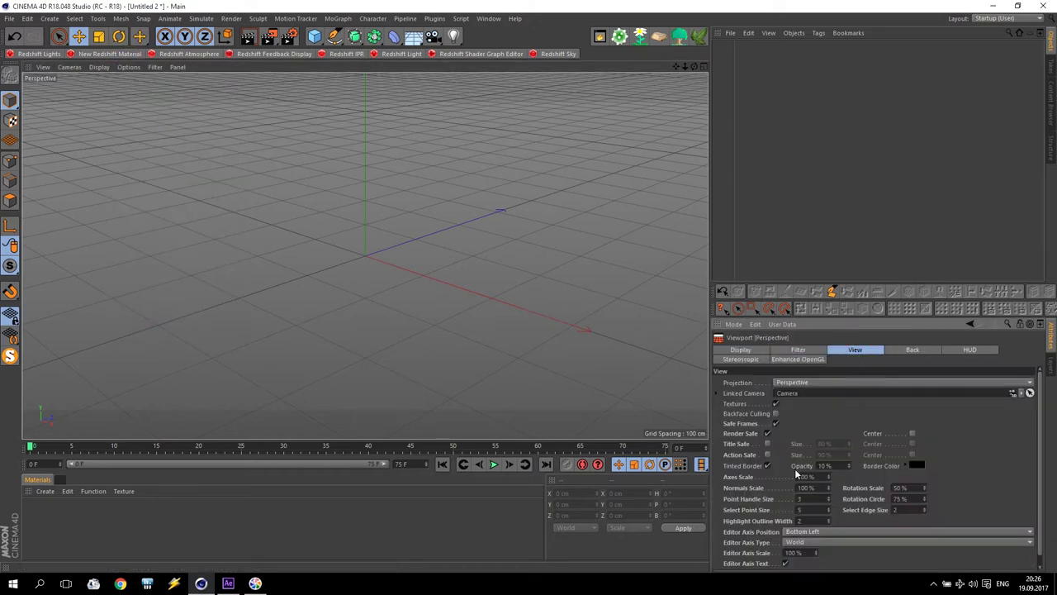
left_click_drag(849, 467, 849, 413)
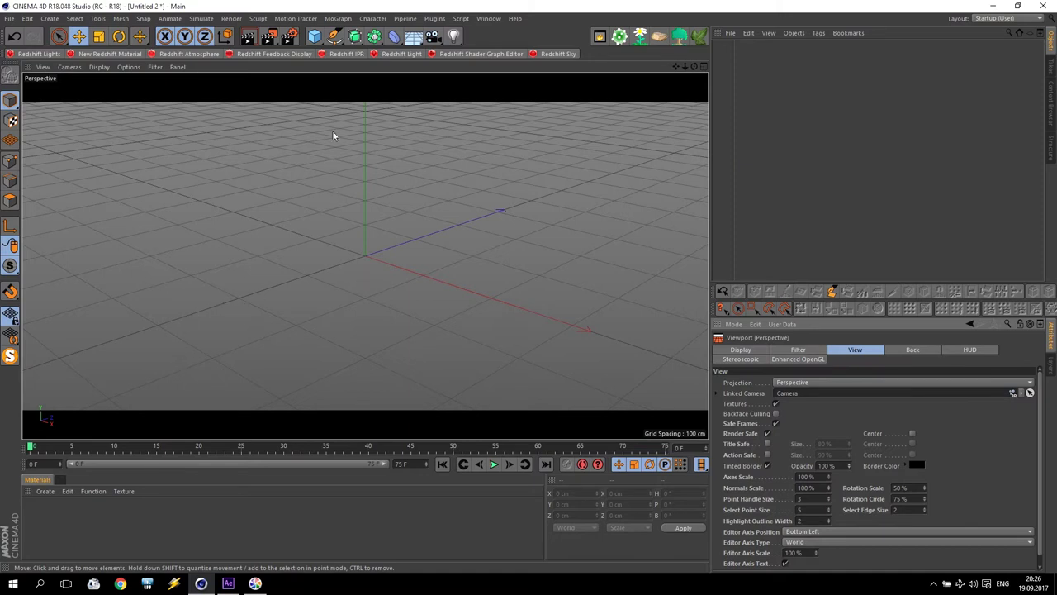
Add a MoText object and set its text to "Tutoria"
left_click(338, 18)
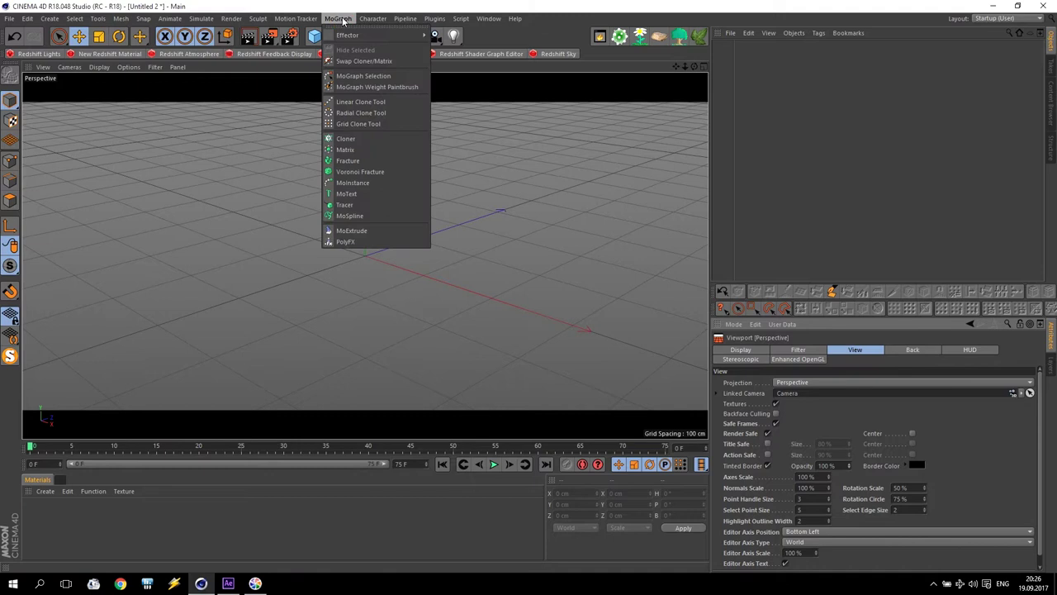
left_click(369, 198)
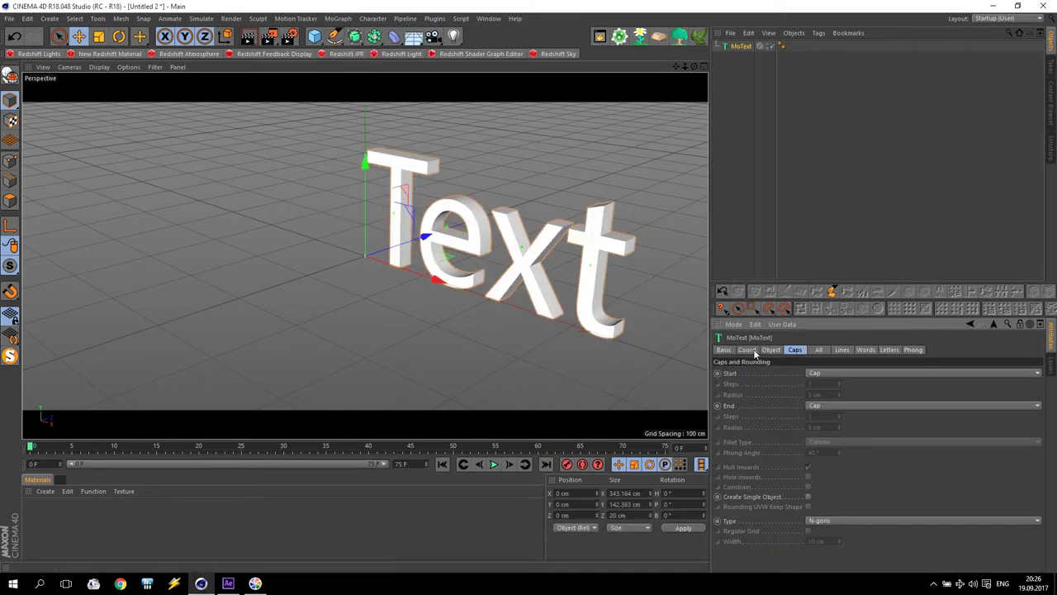
left_click(765, 350)
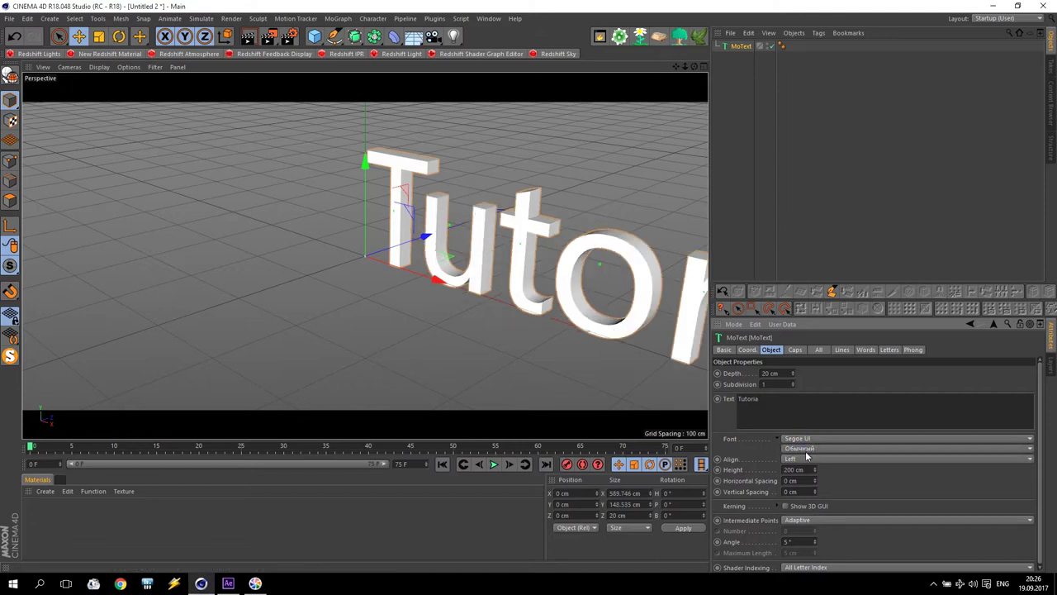
Set the MoText font style to bold (Полужирный) and its alignment to Middle
left_click(803, 450)
left_click(800, 486)
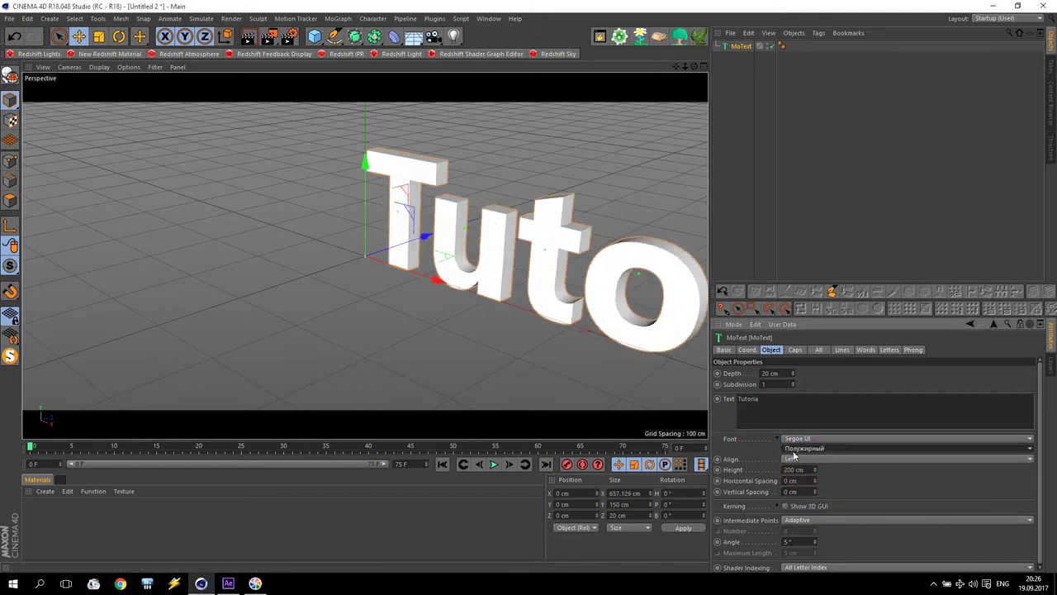
left_click(798, 460)
left_click(795, 479)
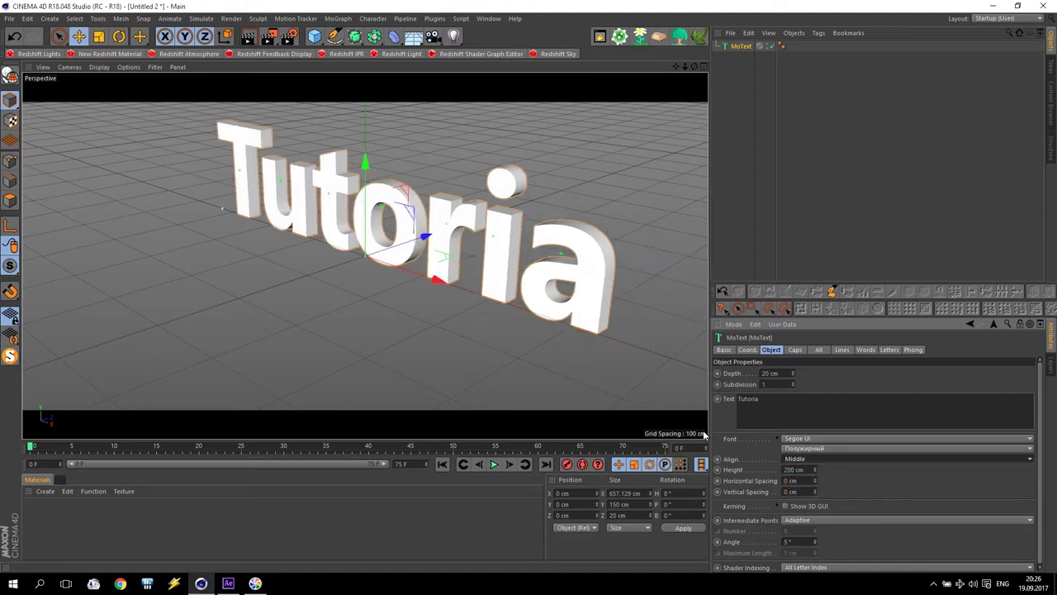
scroll(408, 148, "up", 4)
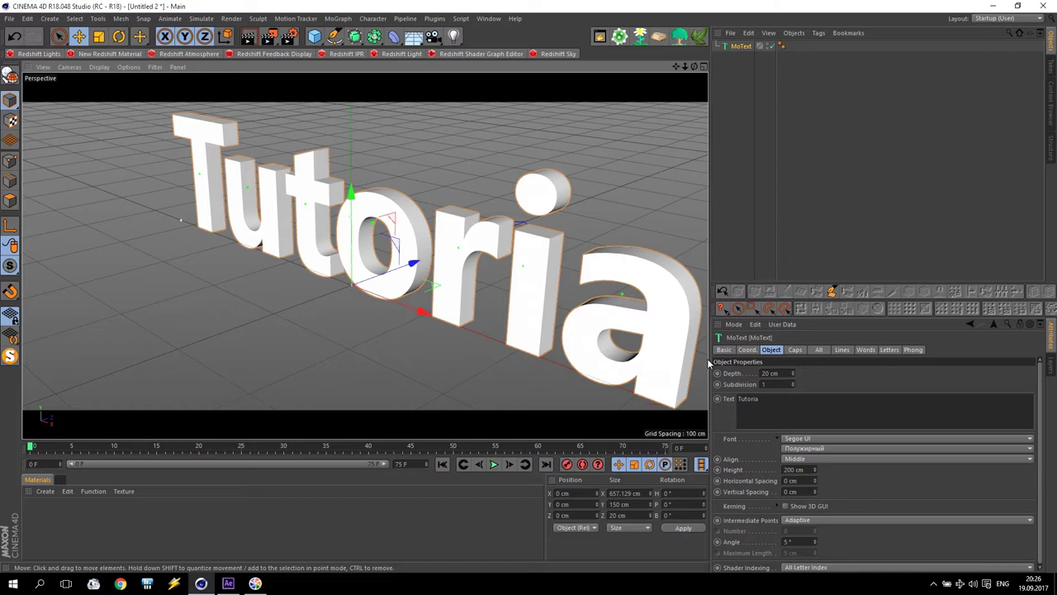
Change both the start and end caps of the MoText to Fillet Cap
left_click(794, 350)
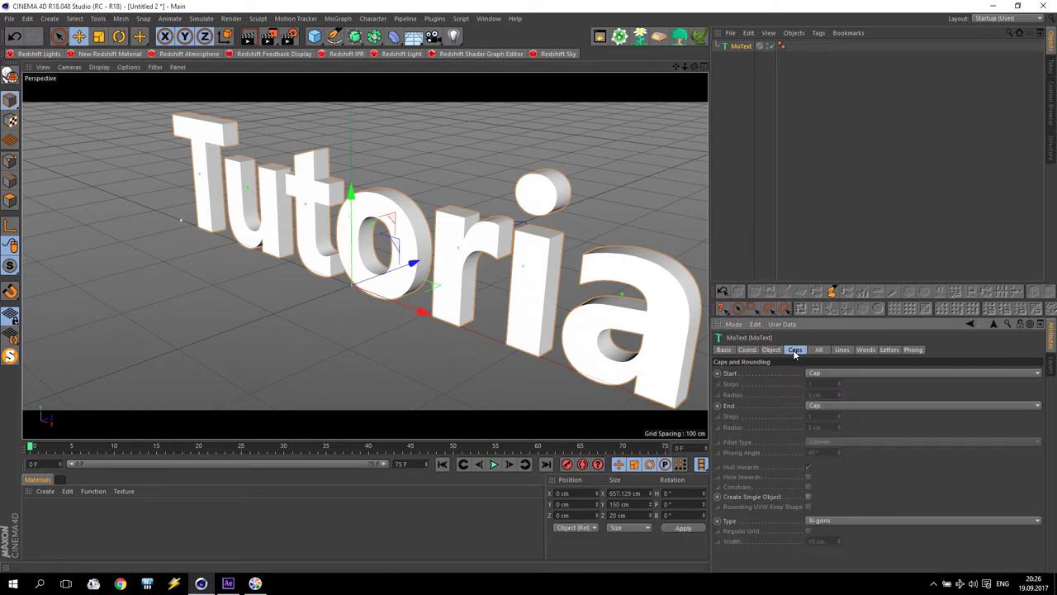
left_click(846, 373)
left_click(820, 418)
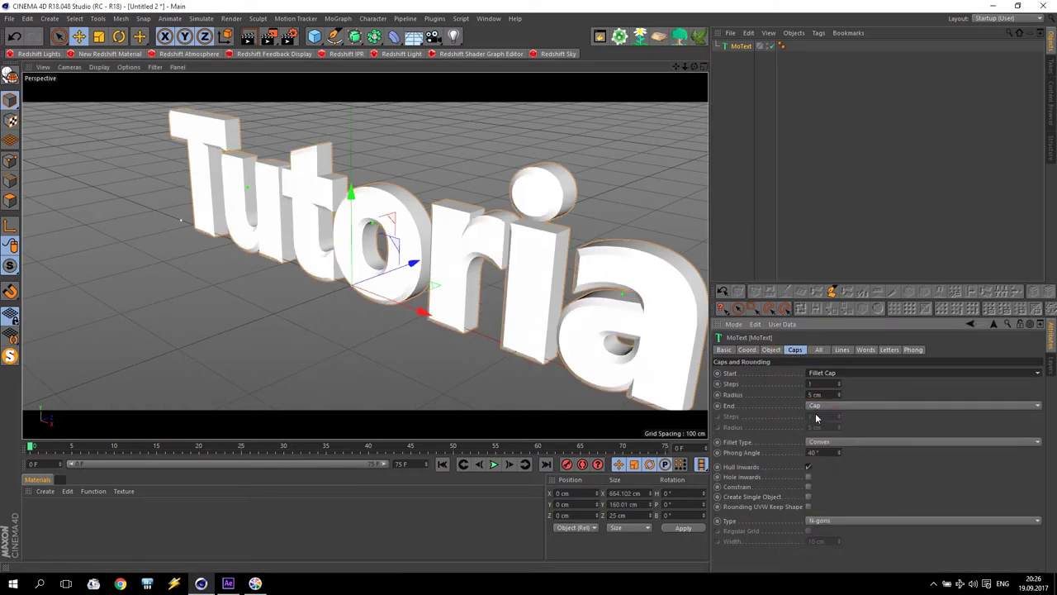
left_click(818, 406)
left_click(828, 451)
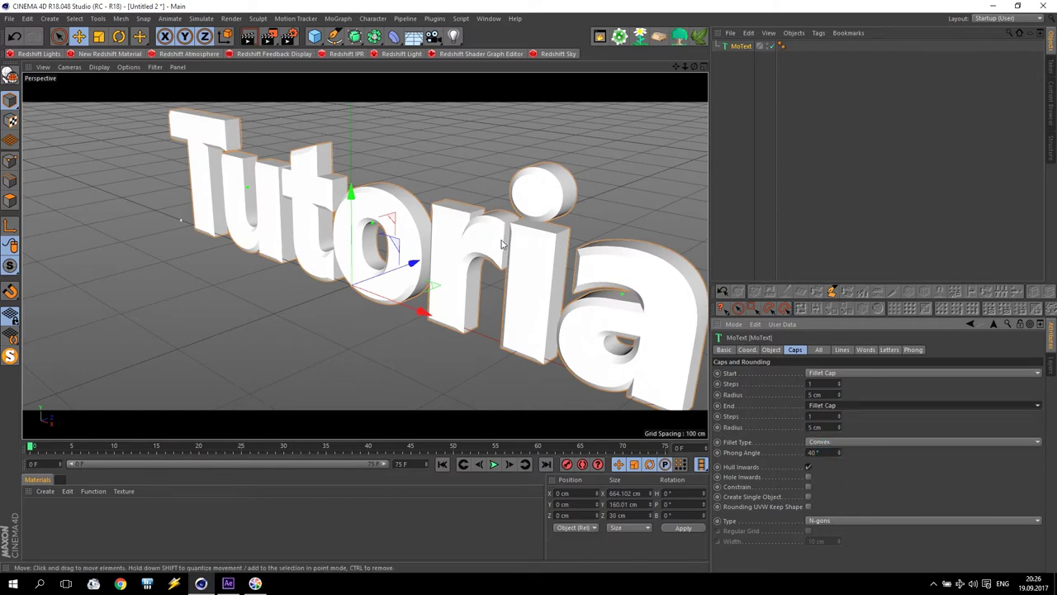
Set the fillet radius of the start and end caps to 3 cm
left_click(836, 395)
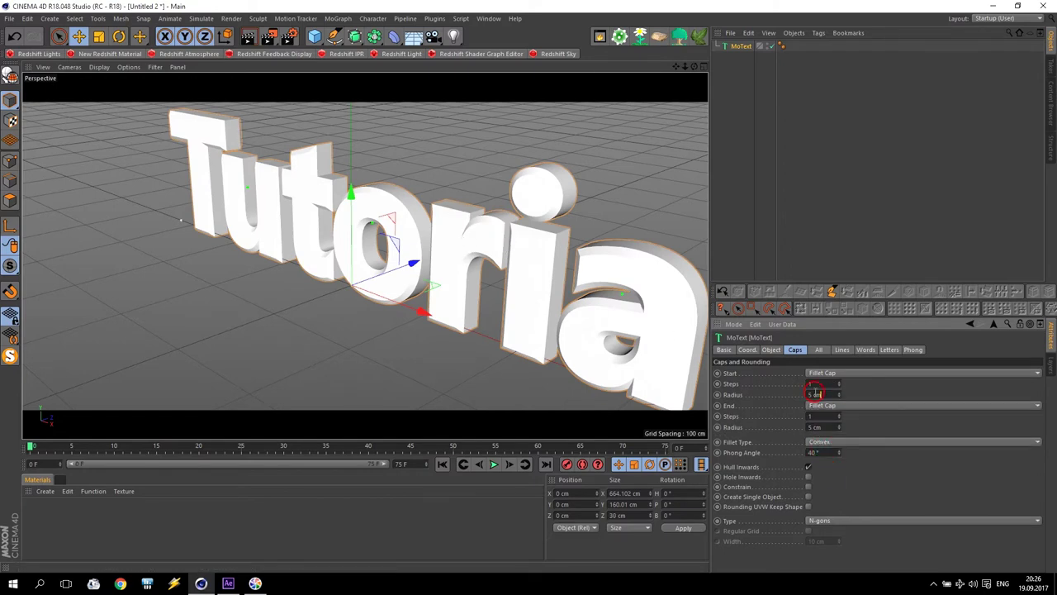
type("3")
left_click_drag(829, 428, 788, 424)
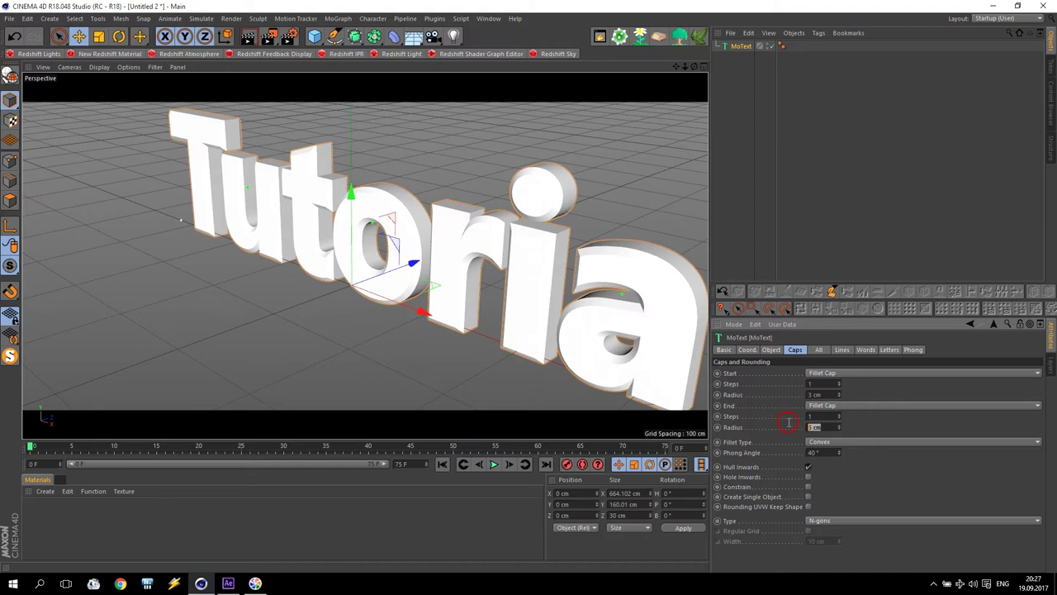
type("3")
key("Return")
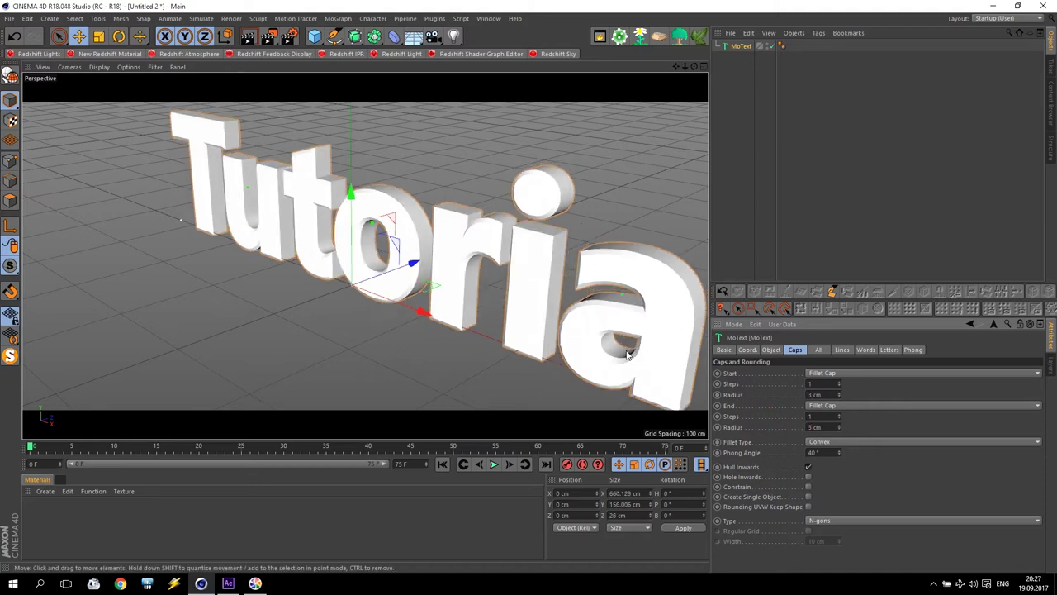
Try the Convex, Concave and Half Circle fillet types on the text caps
left_click(820, 442)
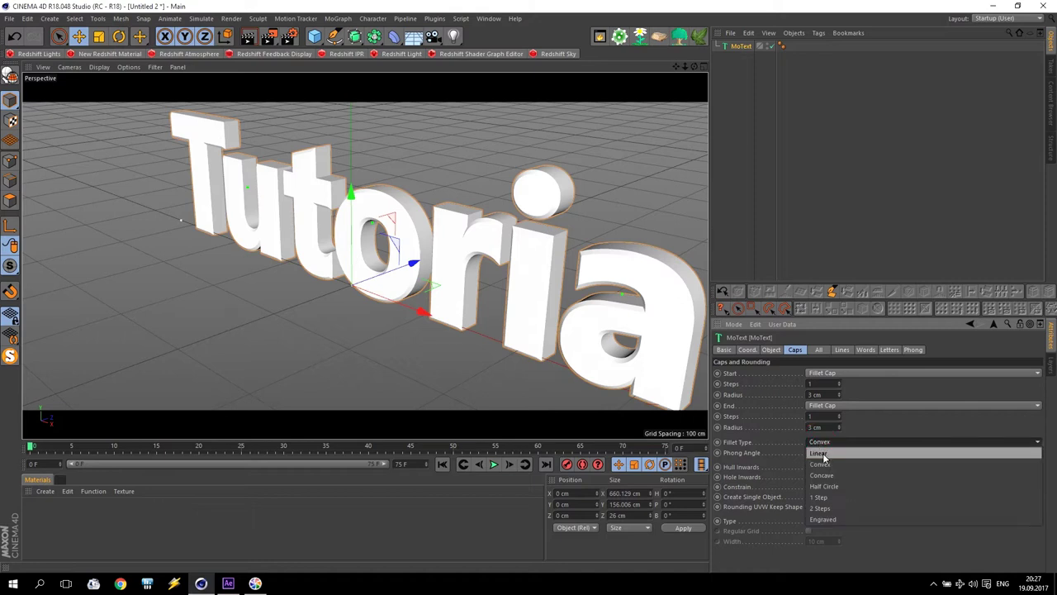
left_click(828, 465)
left_click(826, 444)
left_click(829, 476)
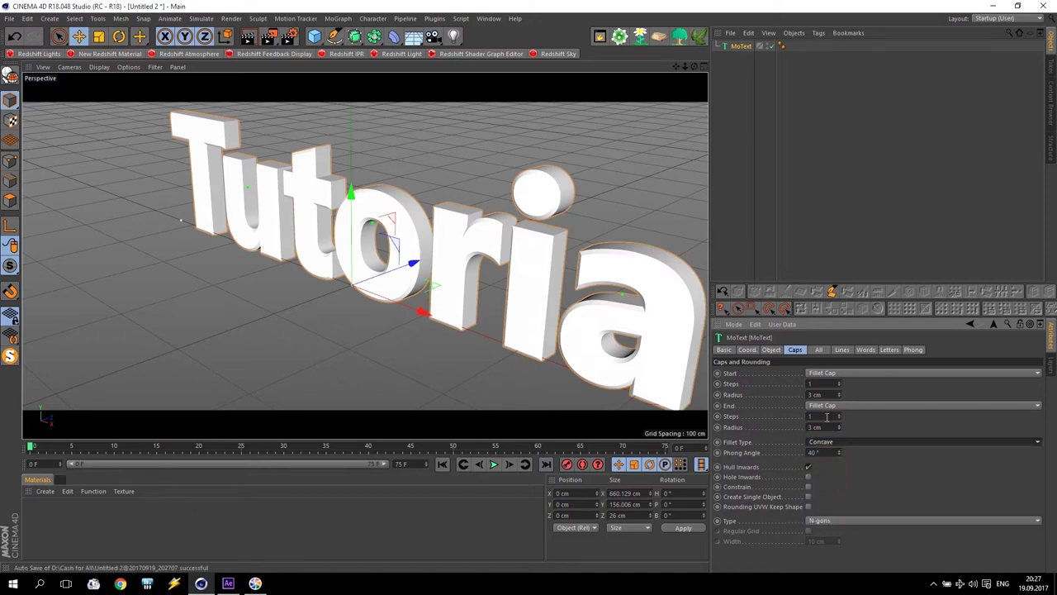
left_click(826, 442)
left_click(831, 487)
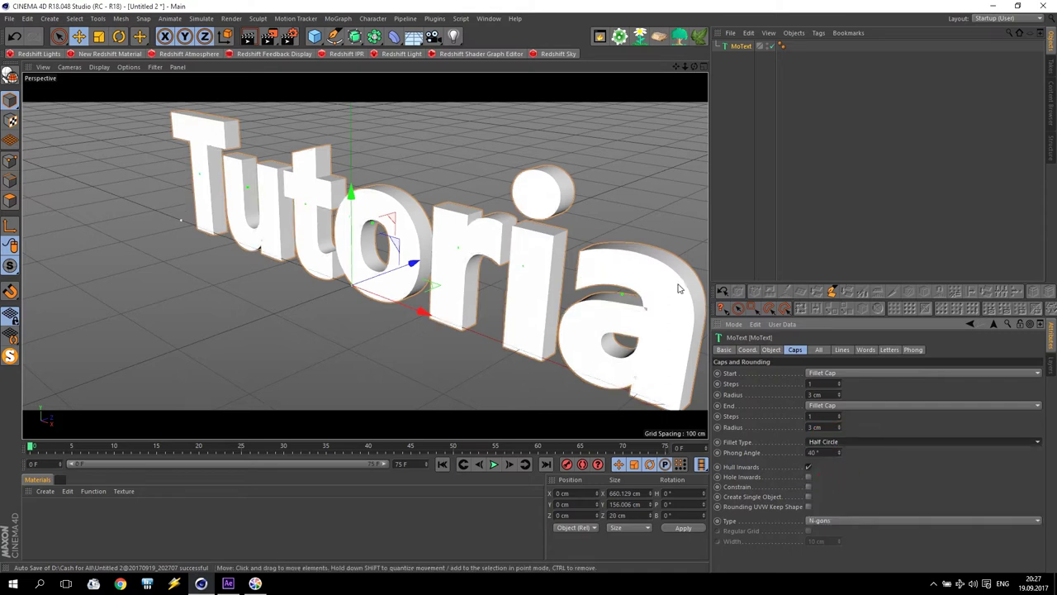
Set the MoText caps' fillet type to Engraved and check the engraved edges on the letters
left_click(833, 443)
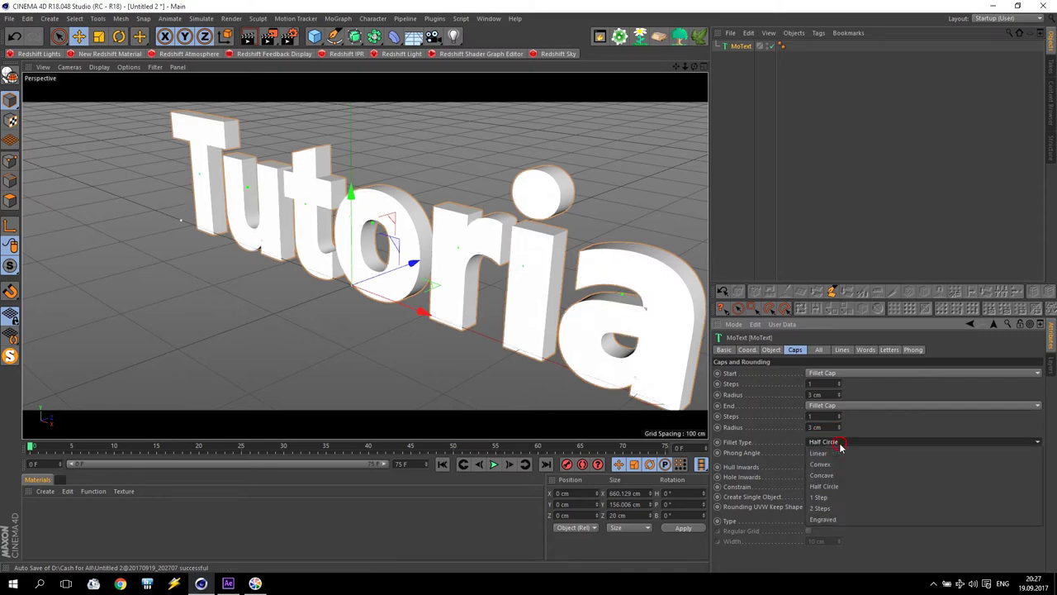
left_click(823, 520)
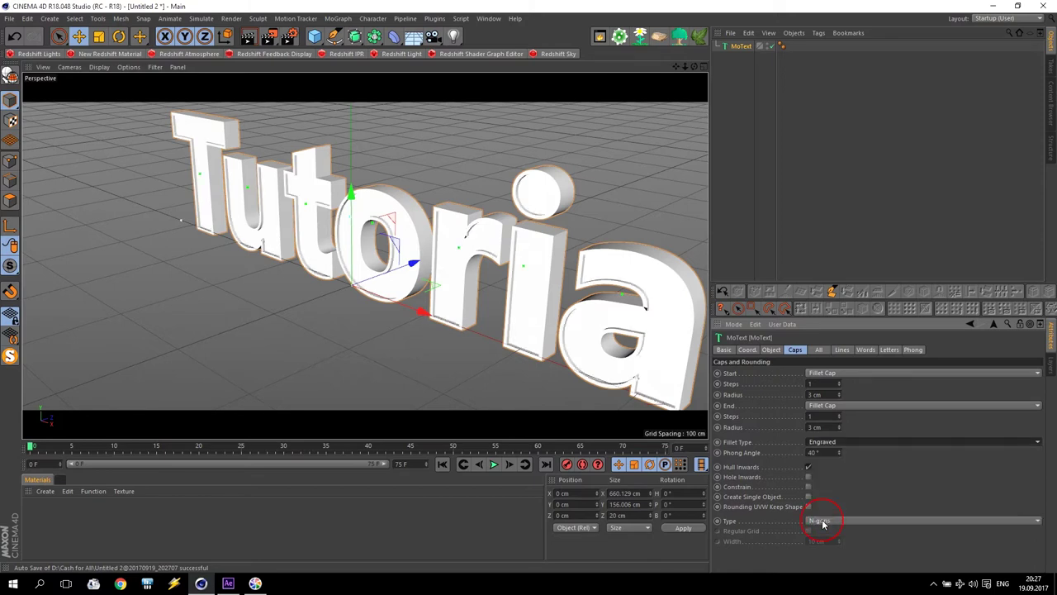
scroll(464, 256, "up", 5)
scroll(463, 254, "up", 3)
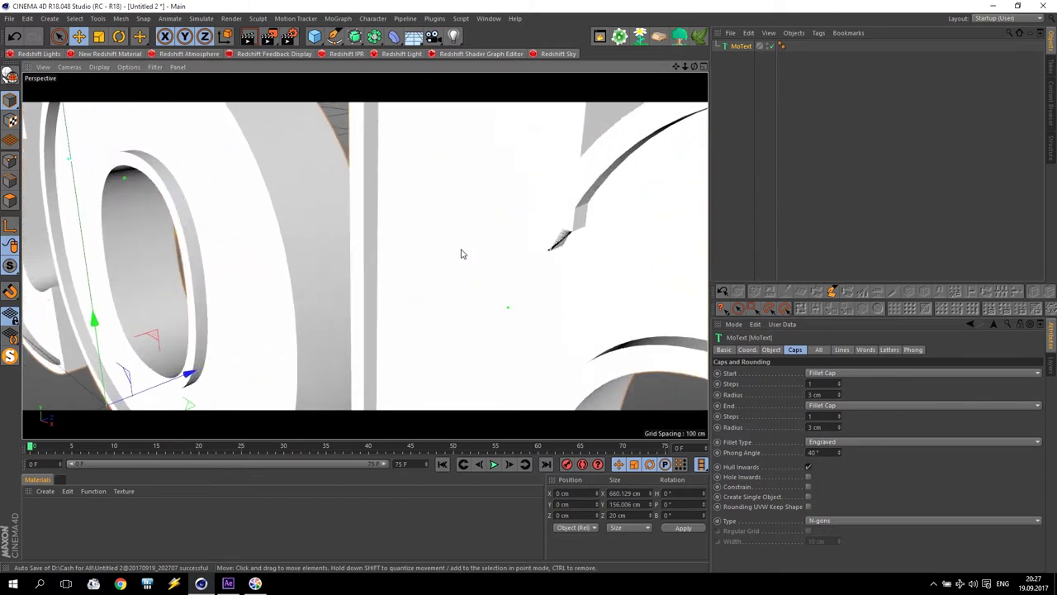
scroll(460, 272, "down", 3)
left_click_drag(215, 165, 289, 154, "alt")
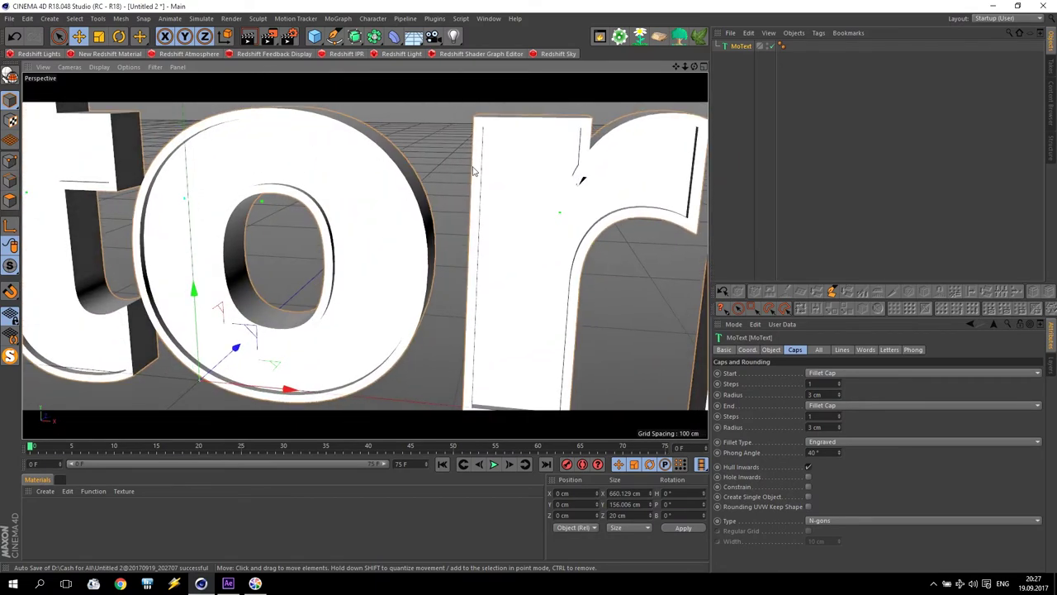
scroll(578, 201, "down", 5)
left_click_drag(676, 68, 536, 121)
scroll(230, 234, "up", 3)
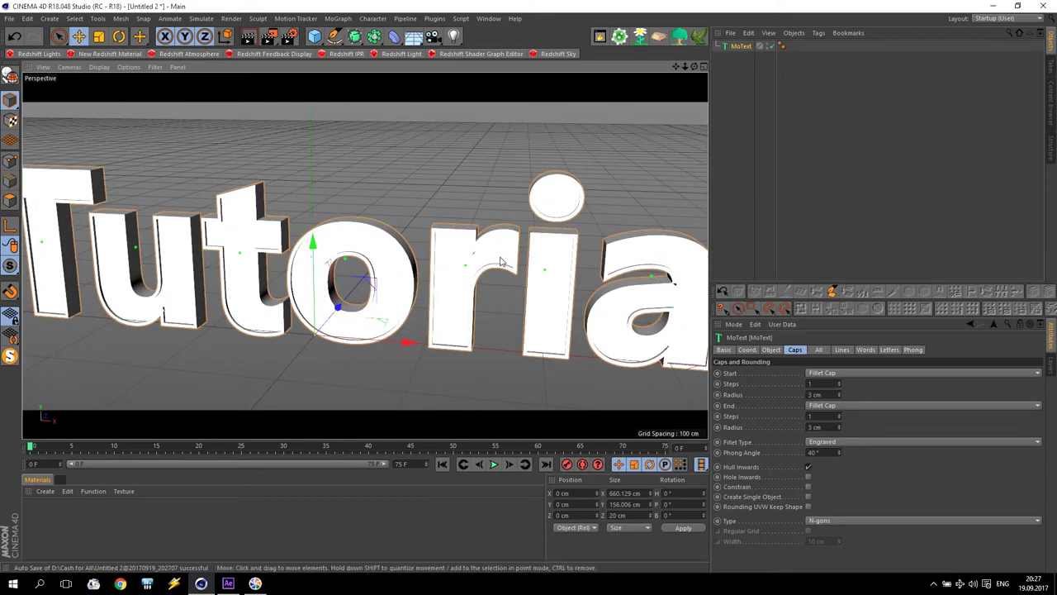
Convert the MoText's current state to a new object and expand the resulting hierarchy
right_click(738, 47)
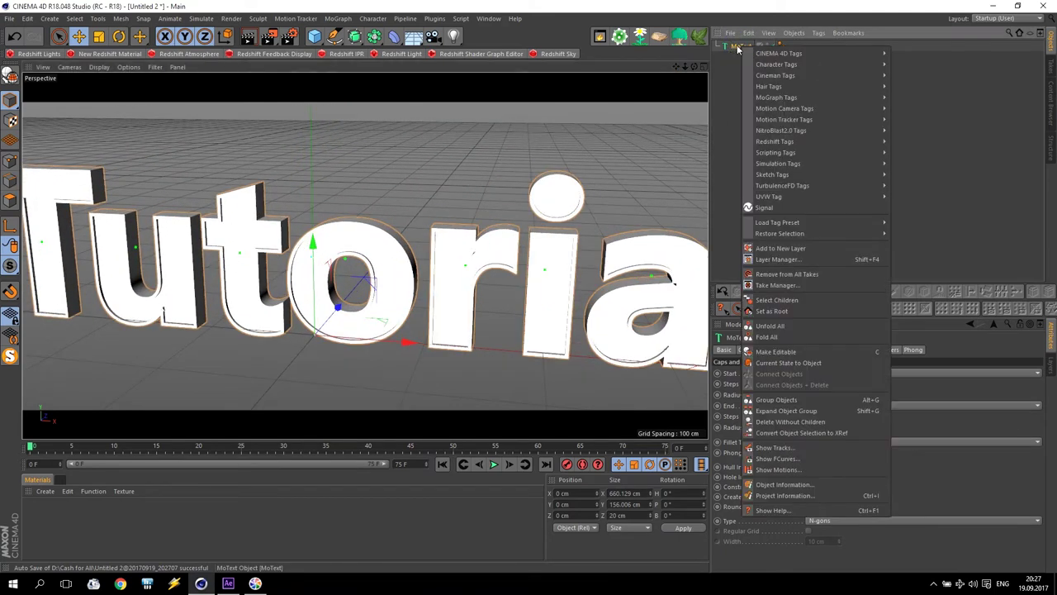
left_click(798, 362)
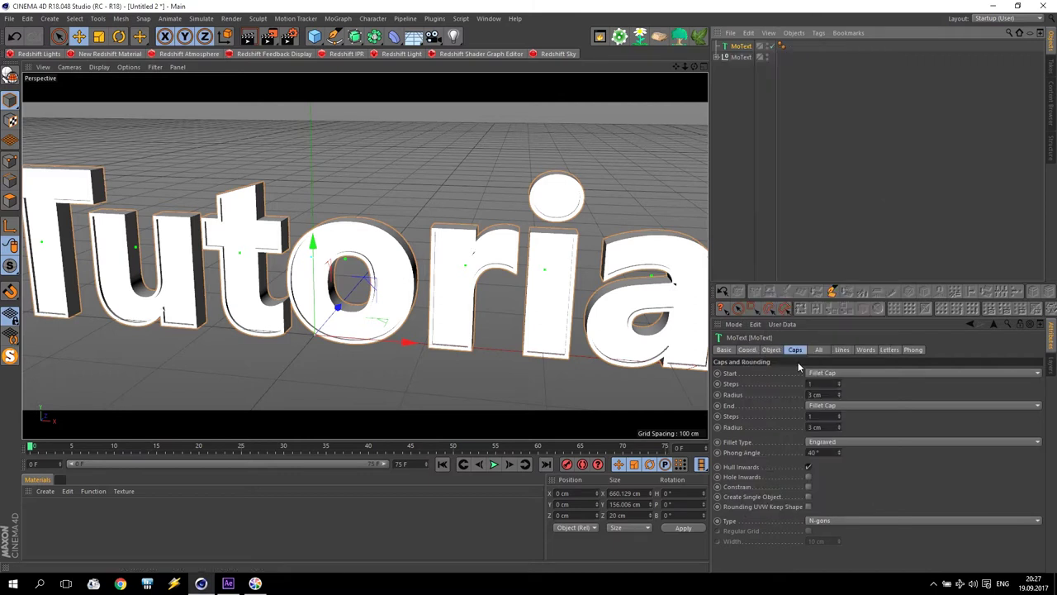
left_click(717, 57)
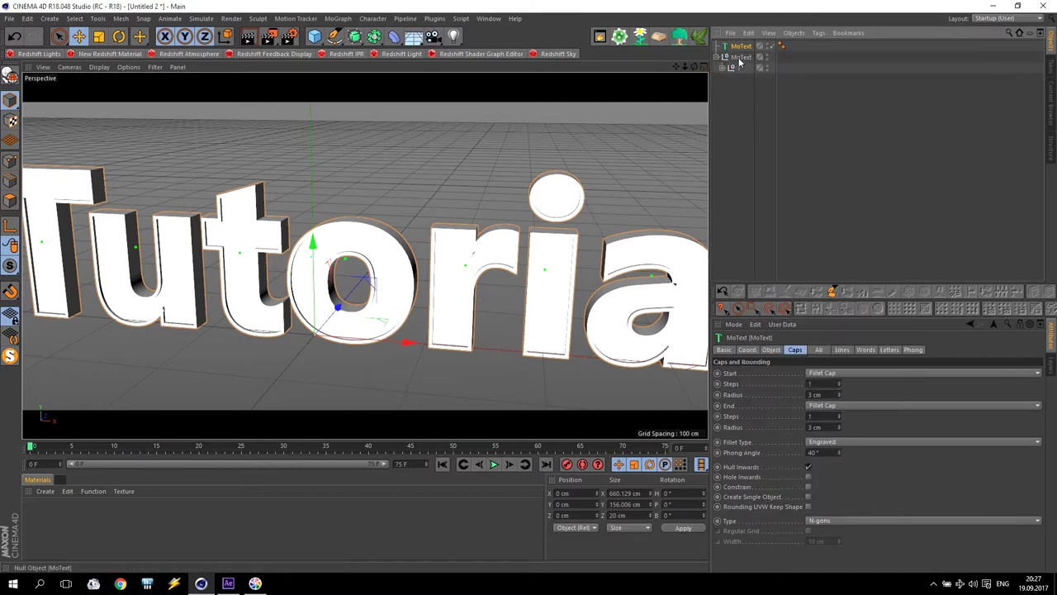
Select the converted MoText null with all its children and merge them using Connect Objects + Delete
right_click(737, 60)
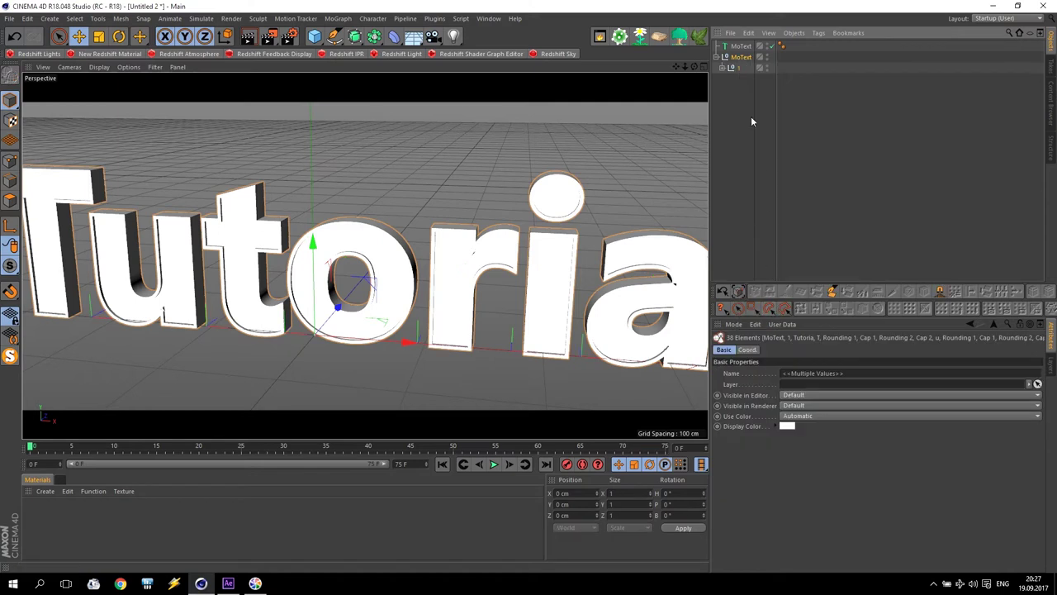
right_click(743, 57)
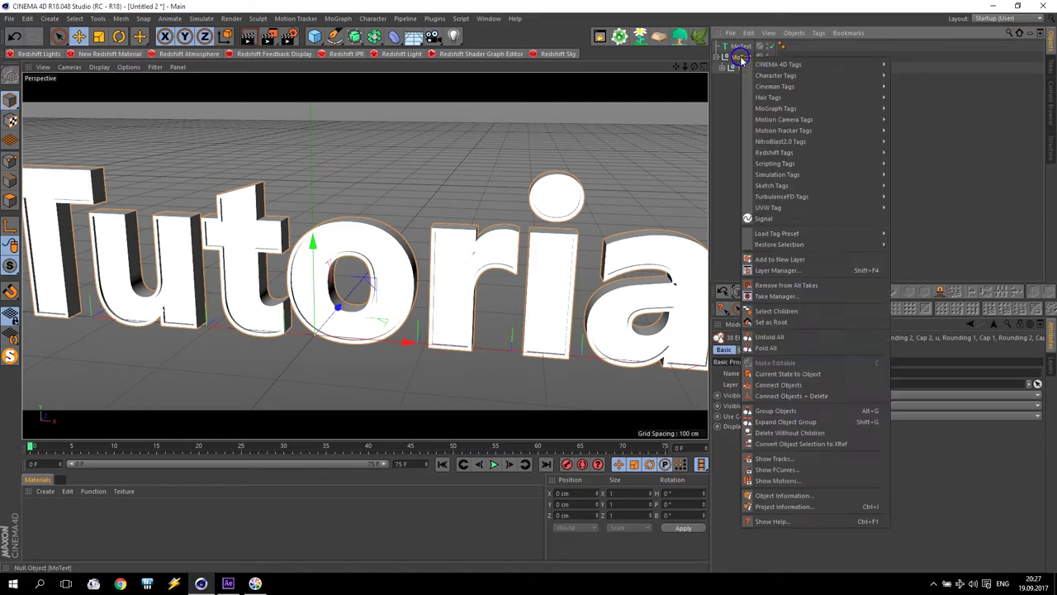
left_click(789, 396)
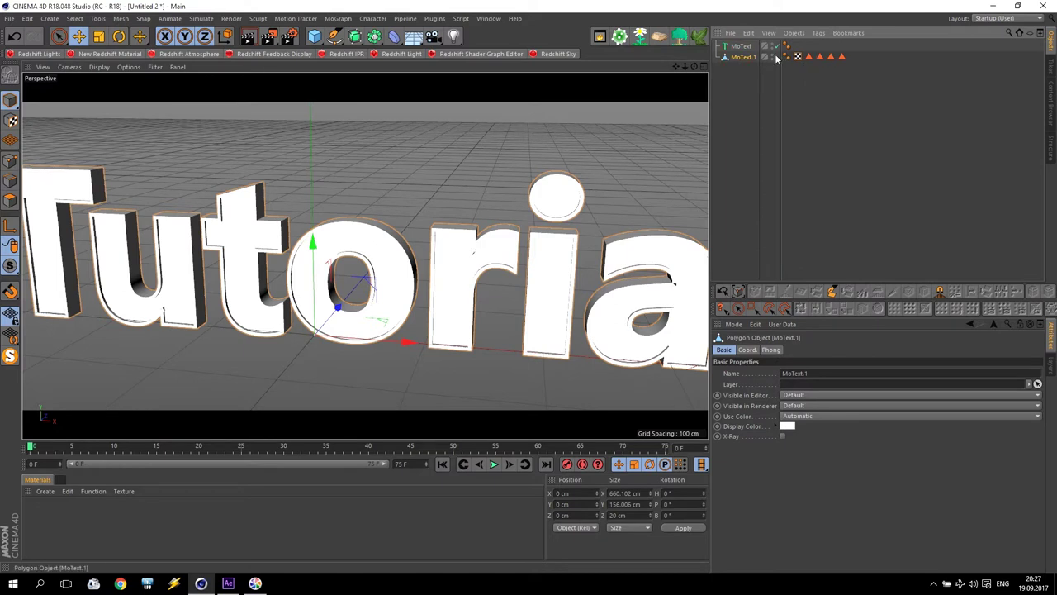
Delete the merged text's four polygon selection tags and the original MoText generator
left_click(809, 57)
left_click(841, 58, "shift")
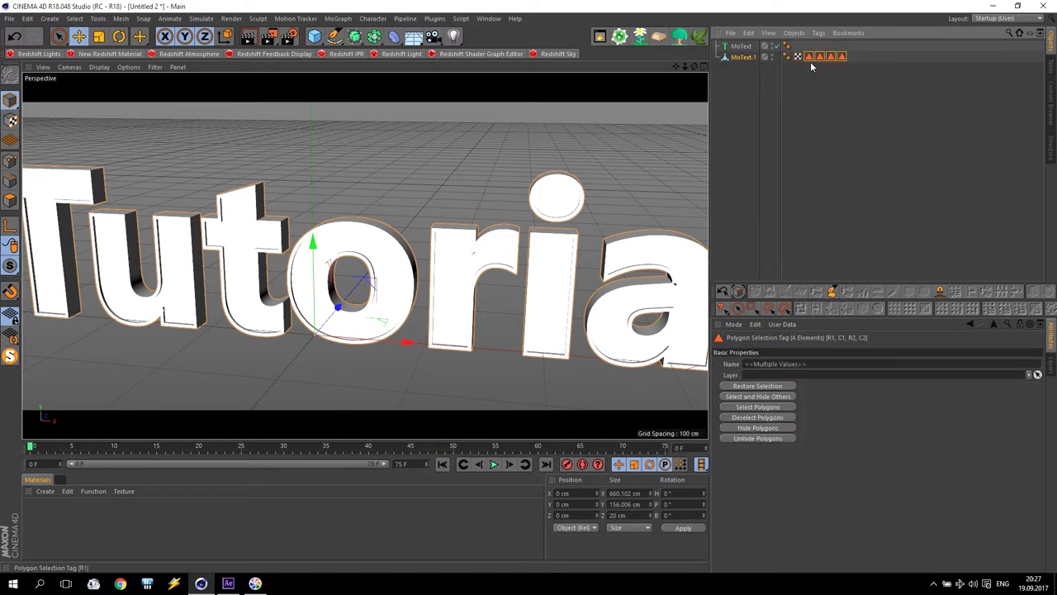
key("Delete")
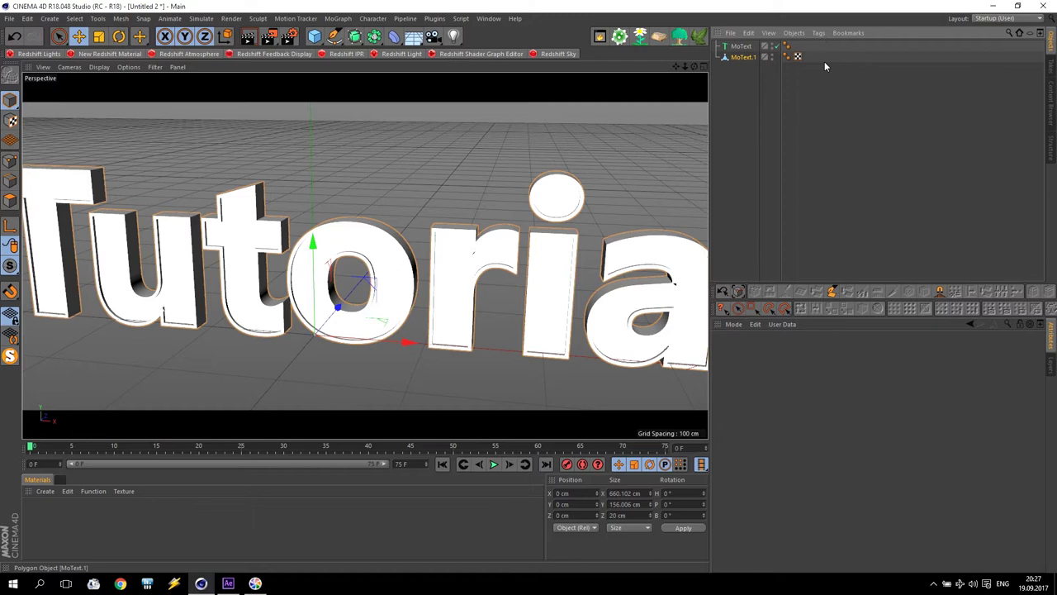
left_click(742, 47)
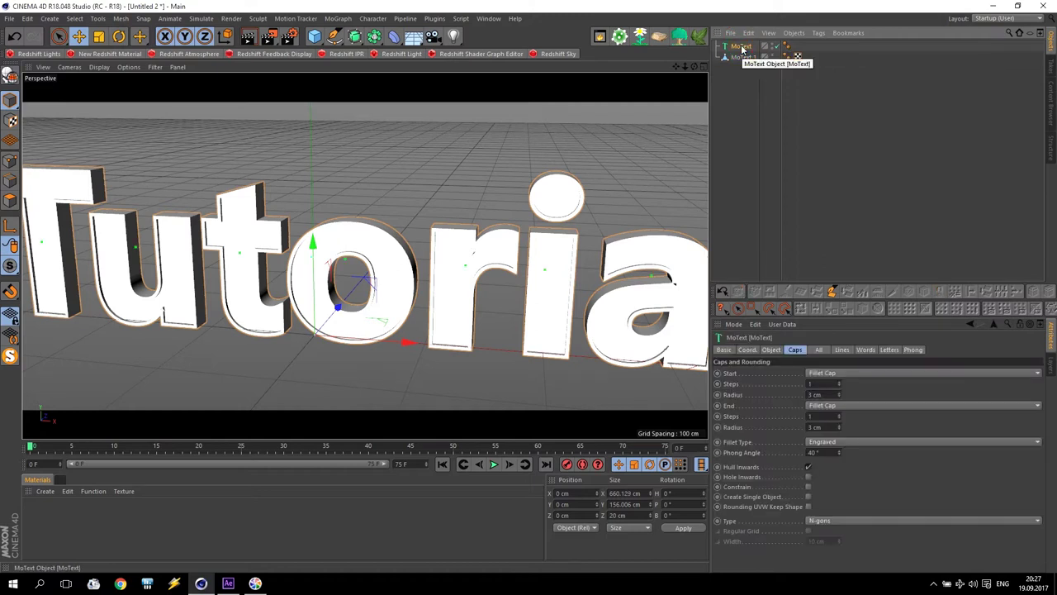
key("Delete")
Create a standard Redshift Material and apply it to the merged Tutoria text
scroll(428, 258, "down", 4)
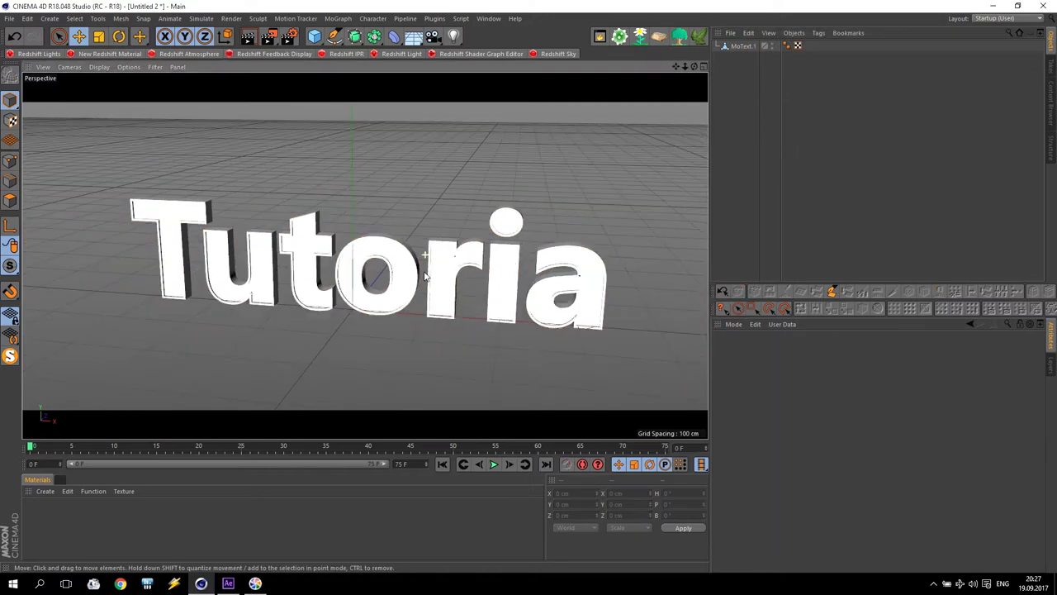
scroll(403, 287, "up", 4)
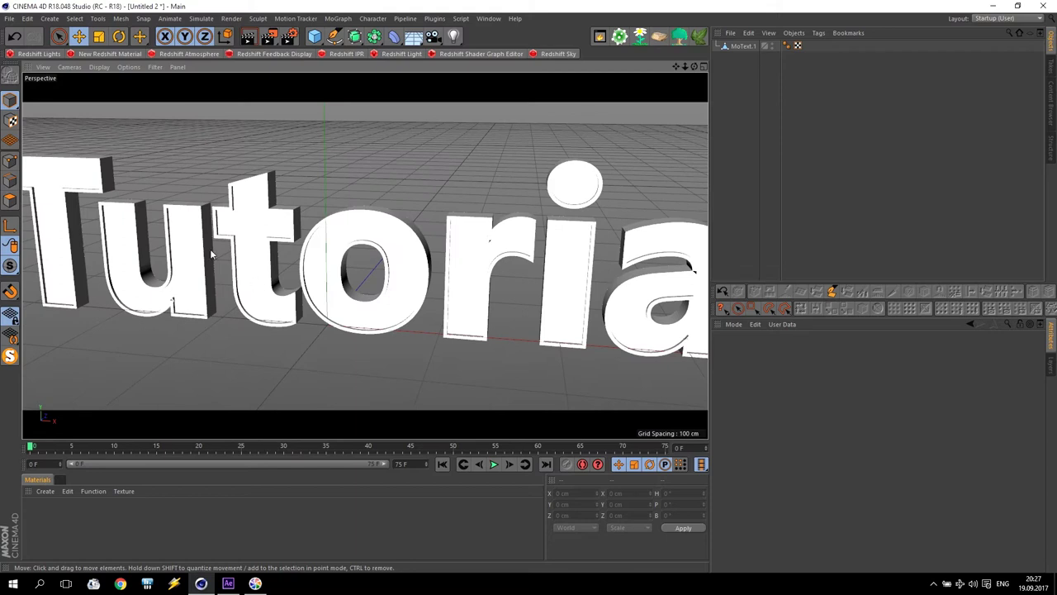
scroll(347, 252, "down", 3)
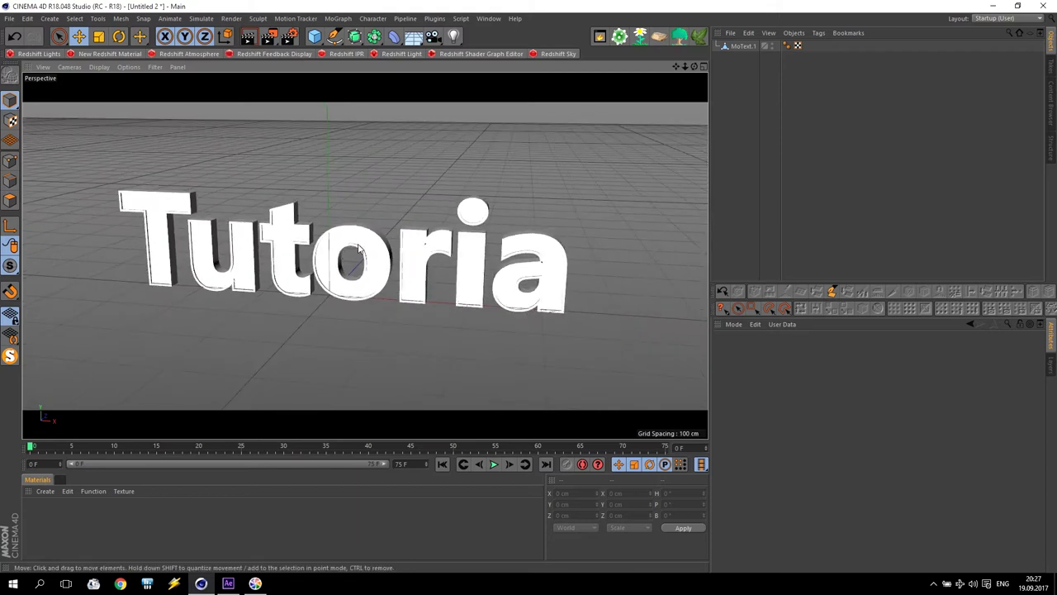
scroll(307, 289, "up", 3)
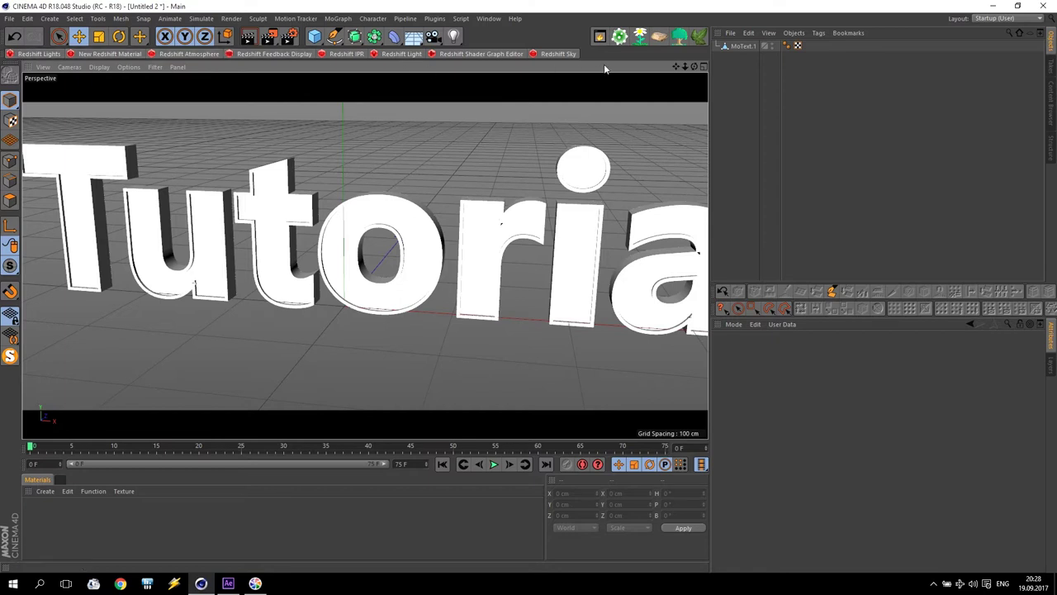
left_click(43, 491)
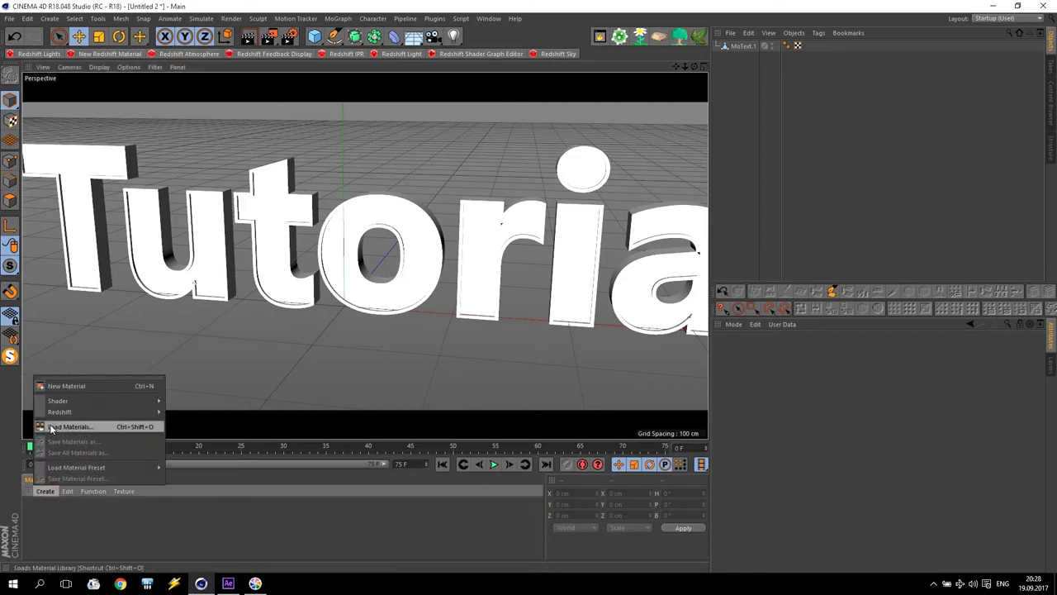
mouse_move(51, 417)
mouse_move(183, 413)
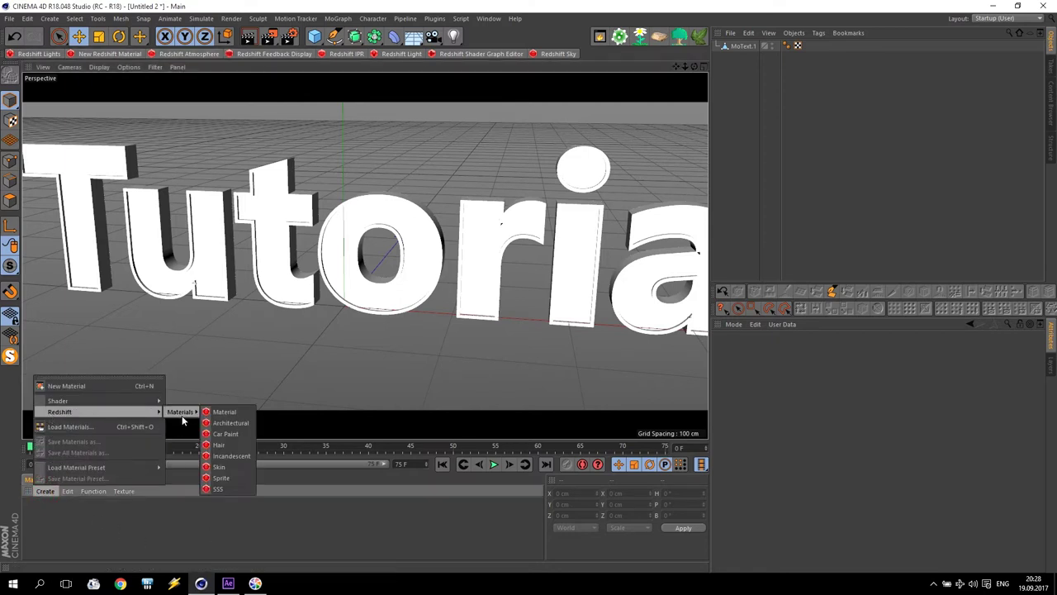
left_click(225, 411)
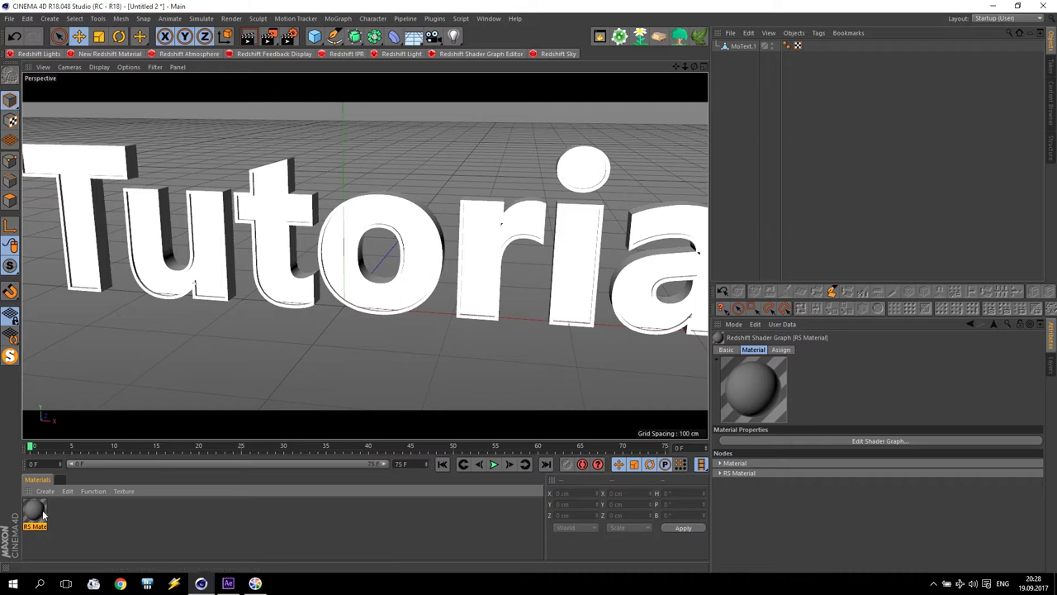
left_click_drag(235, 391, 281, 190)
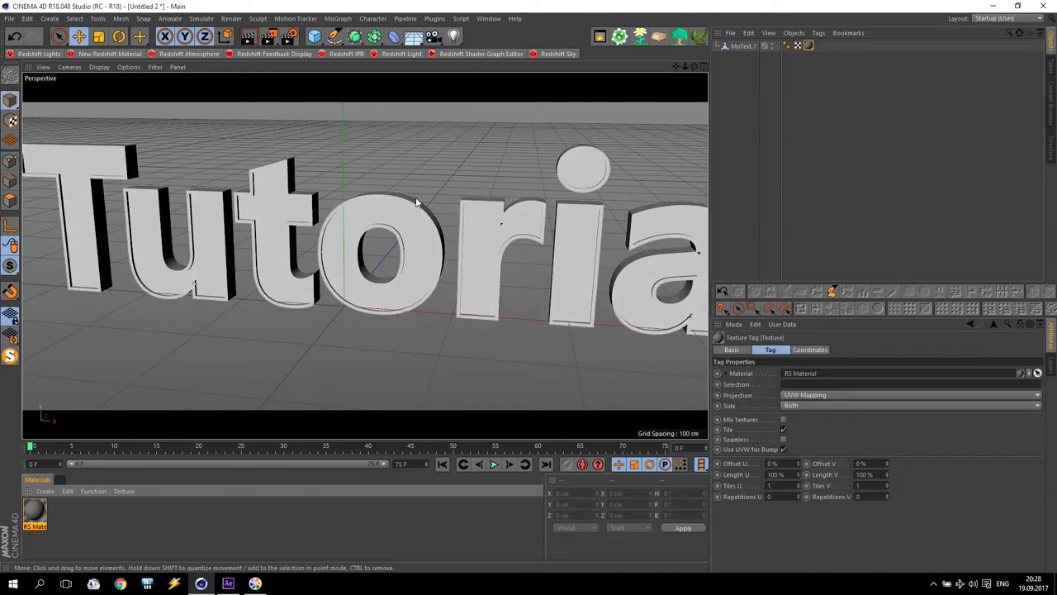
In the Redshift material's shader graph, set the diffuse colour to pure red with 100% saturation and 100% value
left_click(740, 48)
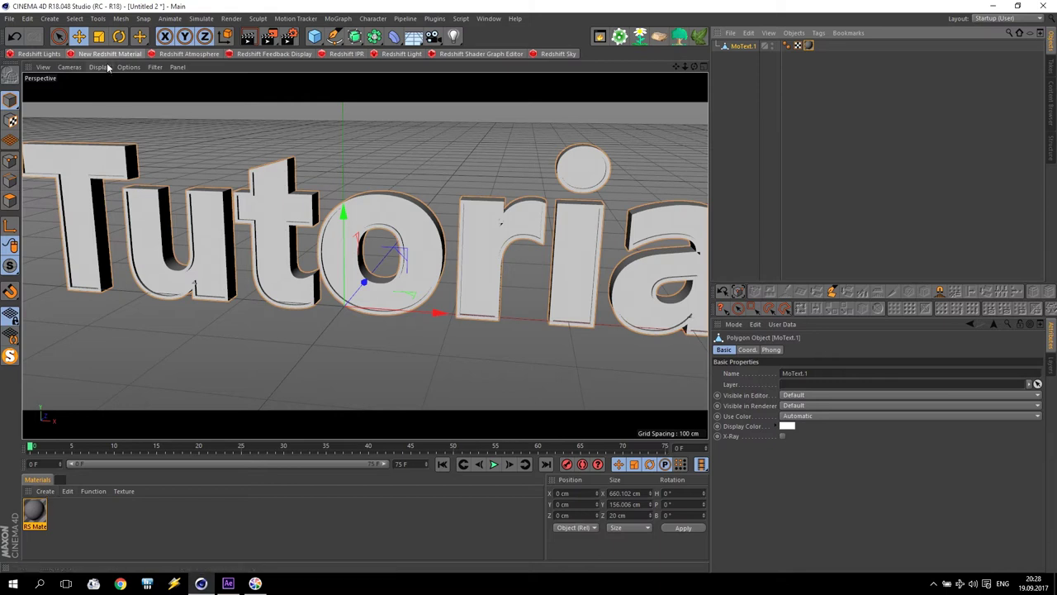
left_click(30, 511)
double_click(30, 511)
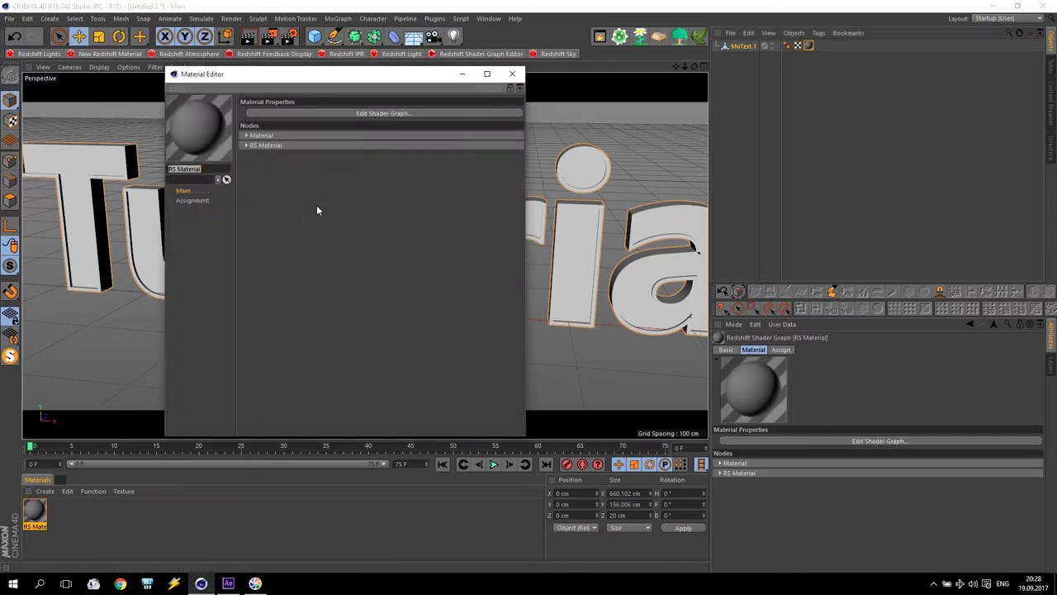
left_click(355, 114)
left_click(248, 226)
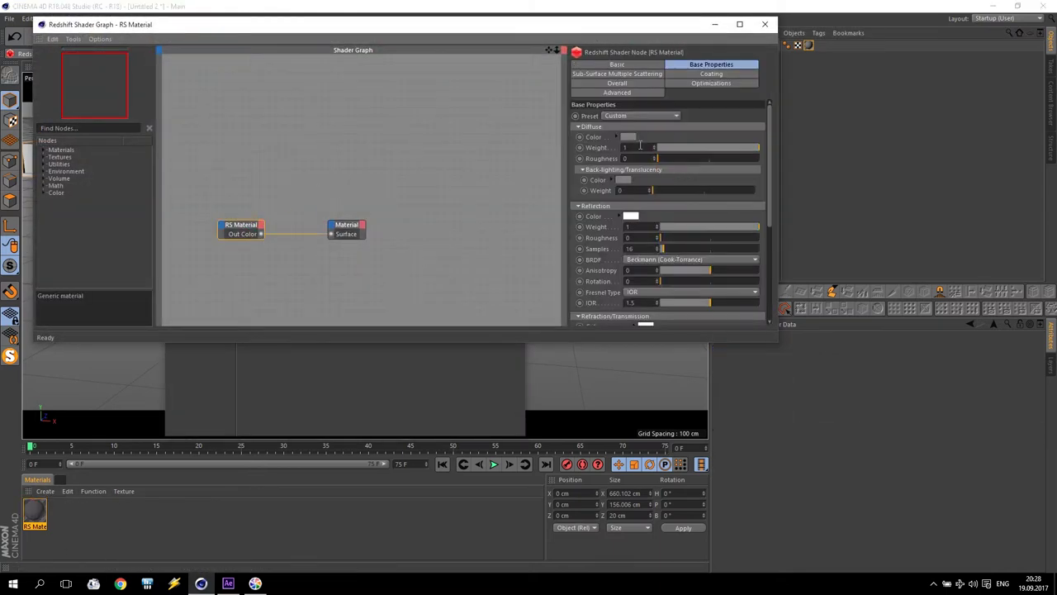
left_click(633, 138)
left_click_drag(644, 149, 719, 150)
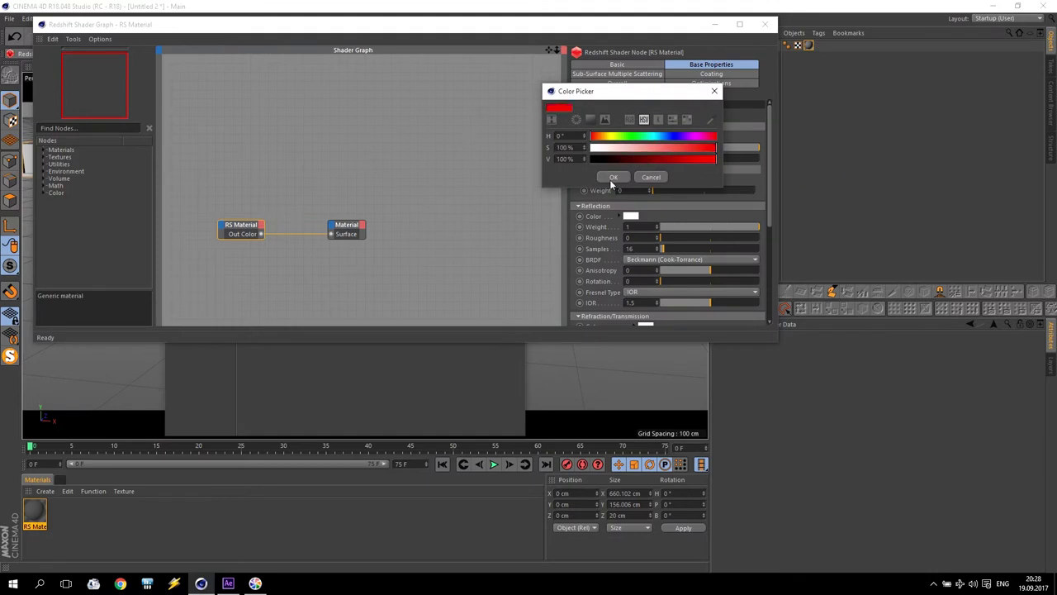
left_click(613, 177)
left_click(765, 24)
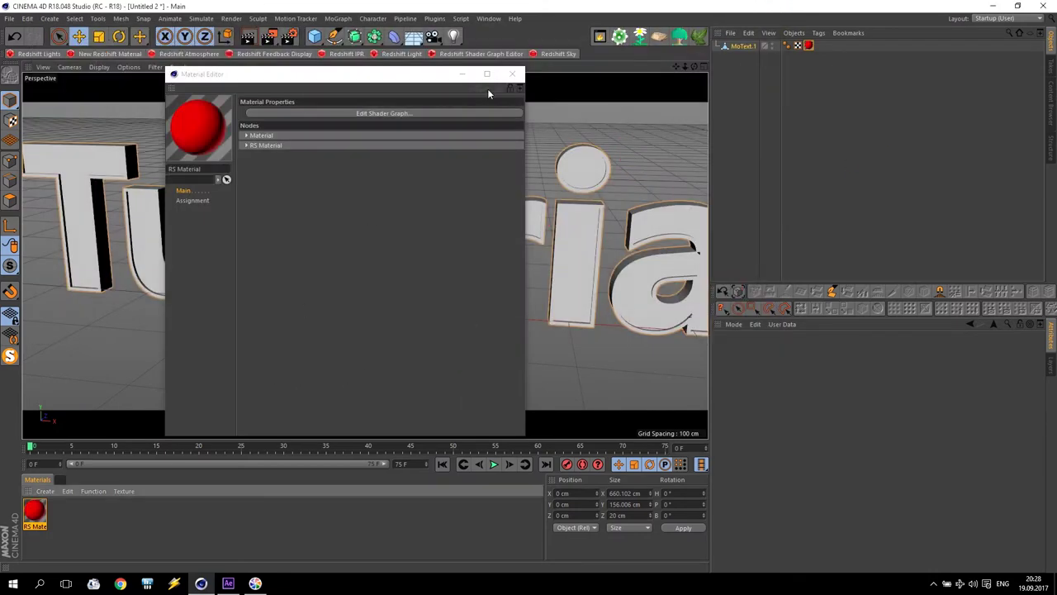
left_click(512, 74)
Create a second standard Redshift Material alongside the red one
left_click(45, 490)
mouse_move(95, 411)
mouse_move(182, 412)
left_click(224, 411)
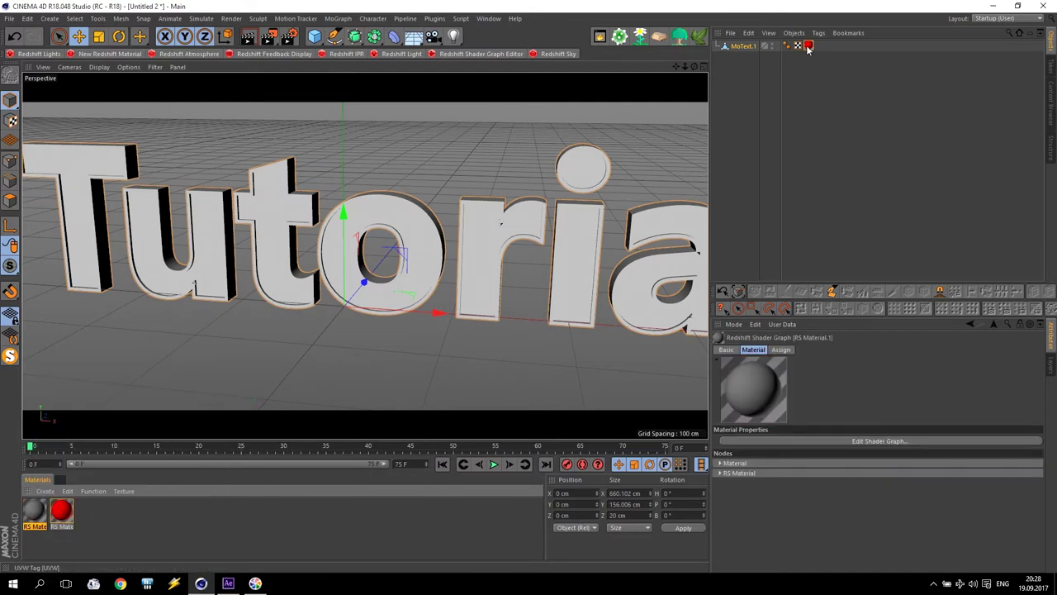
Select the front face polygons of every letter in the Tutoria mesh, including the dot of the i, with Live Selection
left_click(746, 46)
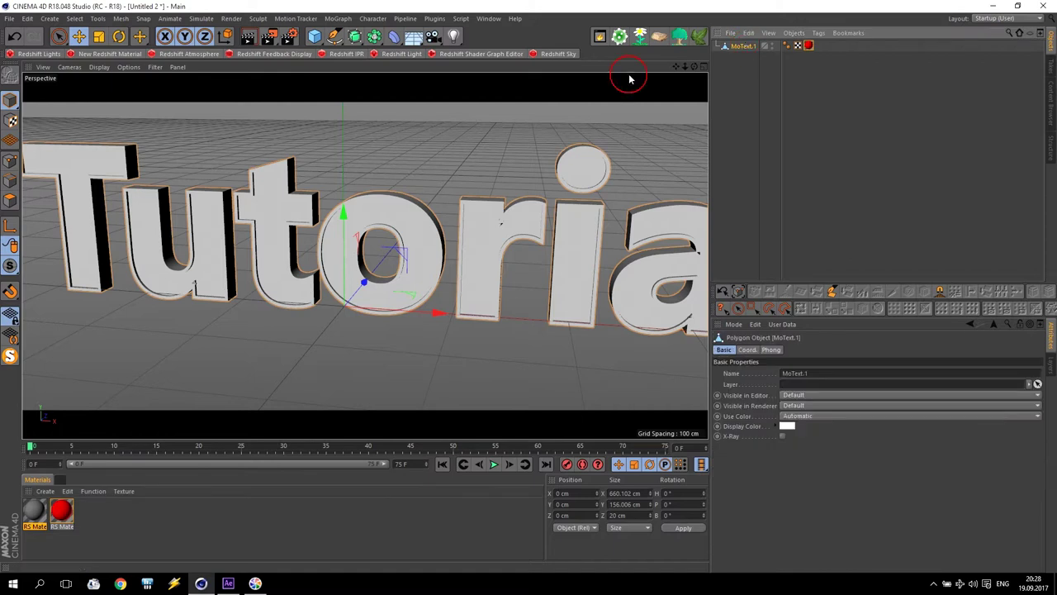
left_click(10, 200)
left_click(60, 36)
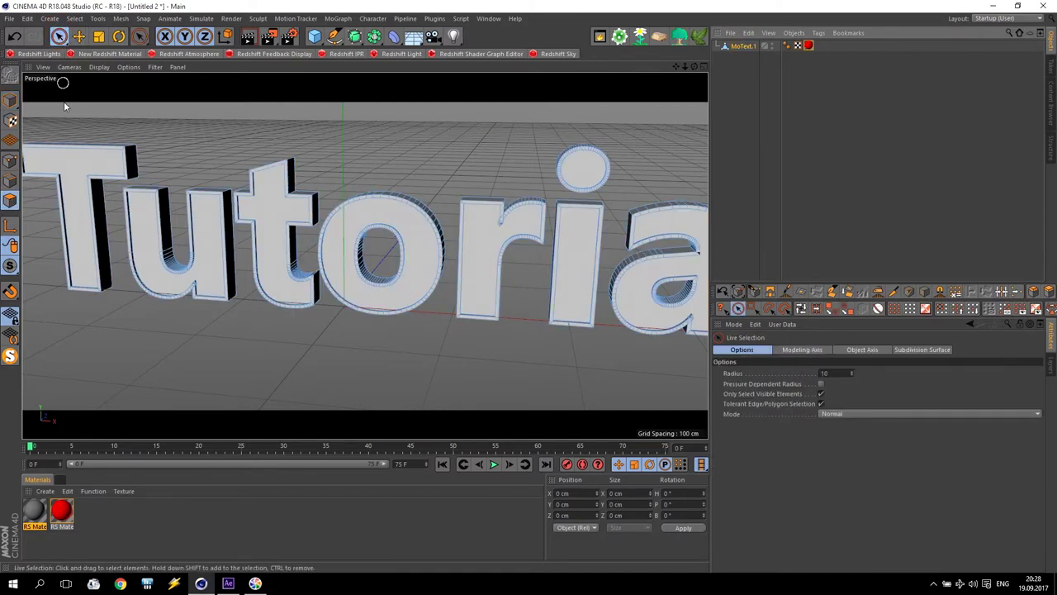
left_click(73, 171)
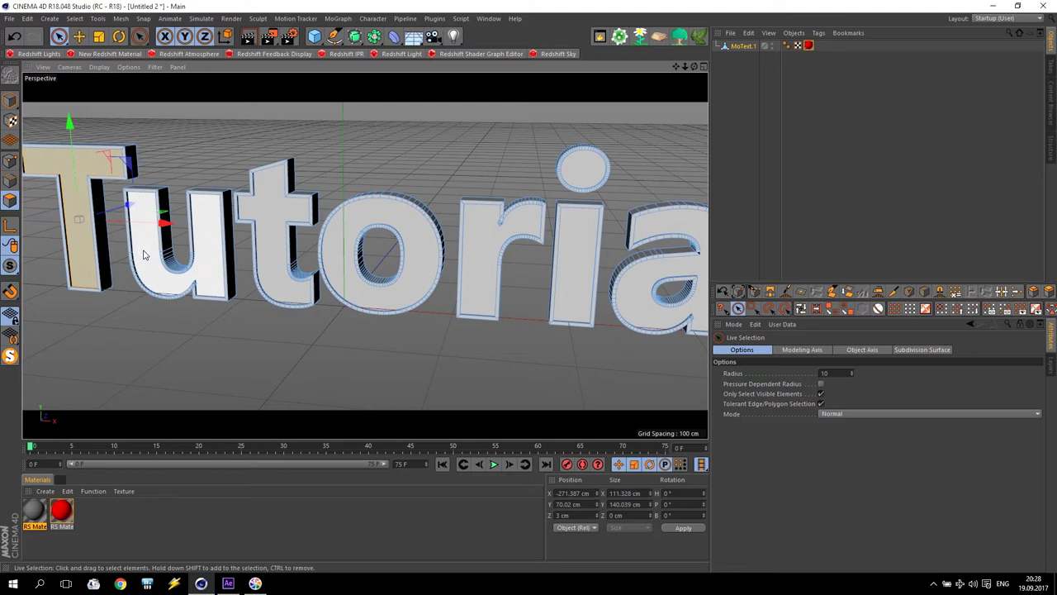
left_click(147, 276, "shift")
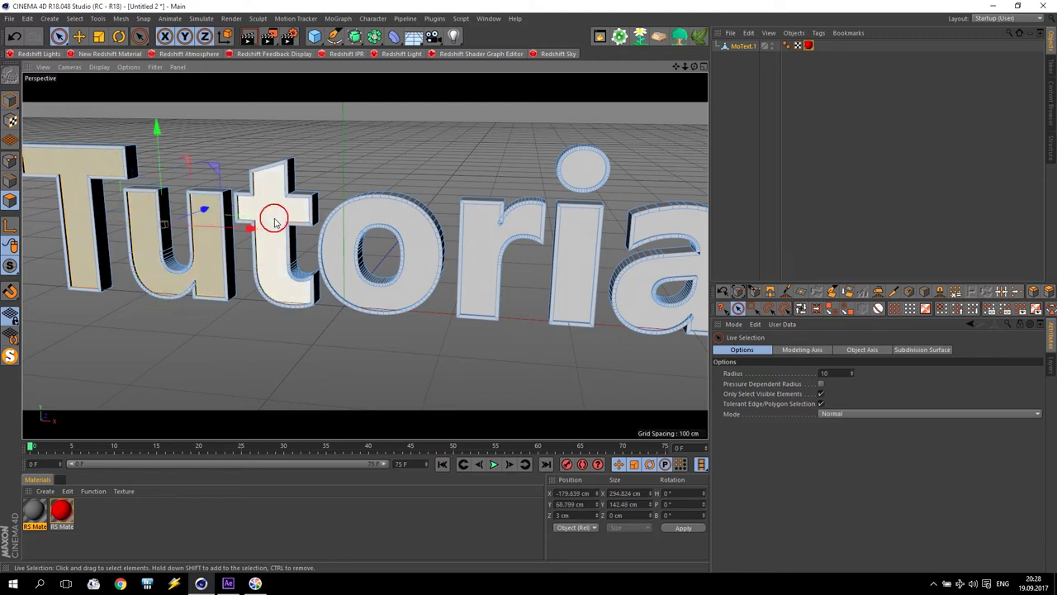
left_click(276, 220, "shift")
left_click(335, 256, "shift")
left_click(481, 236, "shift")
left_click(589, 204, "shift")
left_click(593, 177, "shift")
left_click(694, 203, "shift")
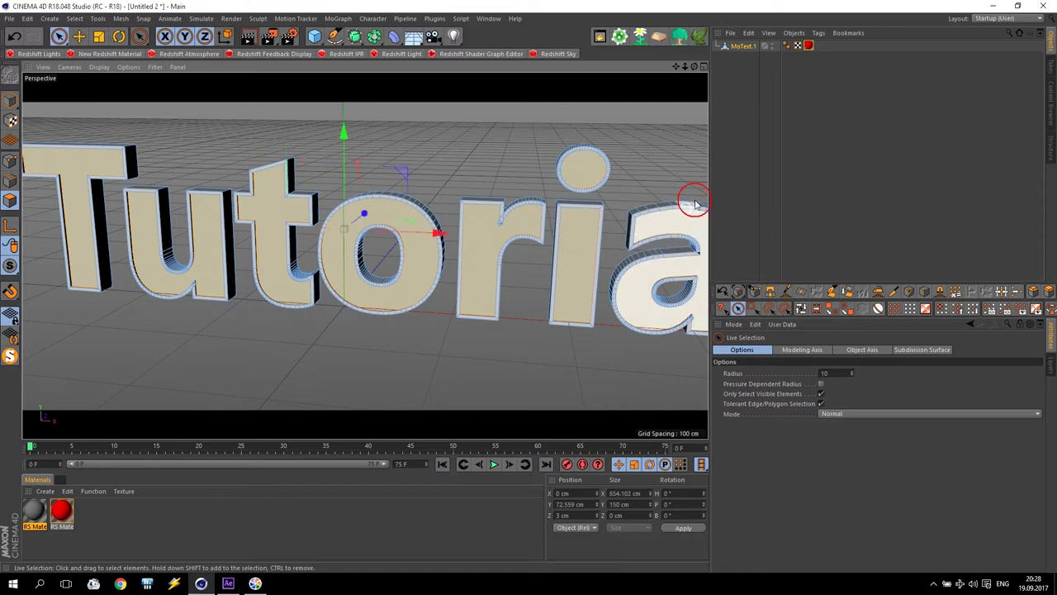
Add a new MoText object and set both its start and end caps to Fillet Cap
left_click_drag(675, 69, 578, 102)
scroll(442, 291, "down", 3)
scroll(442, 292, "down", 1)
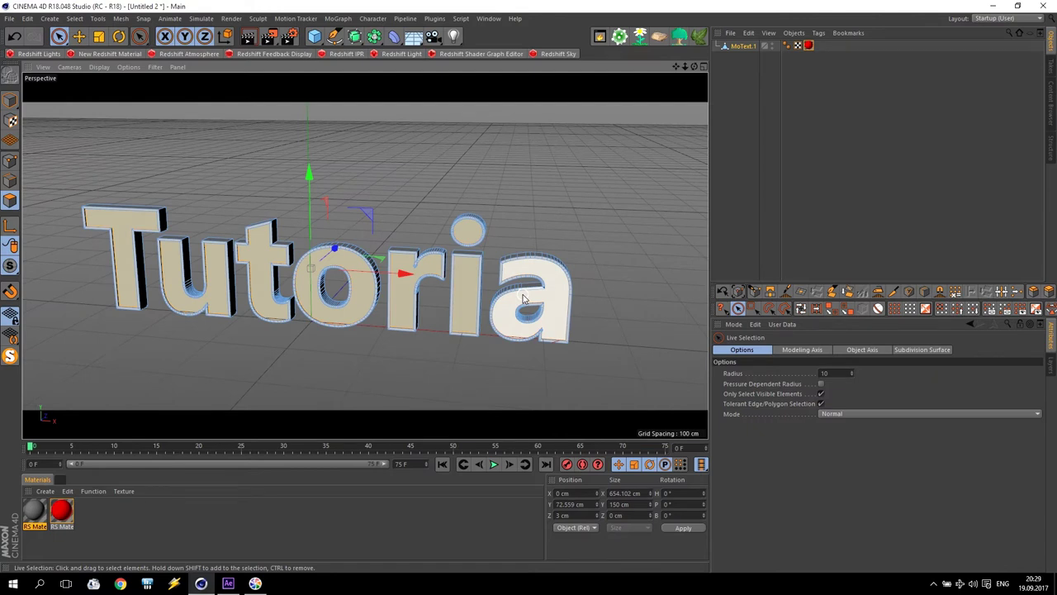
left_click(340, 19)
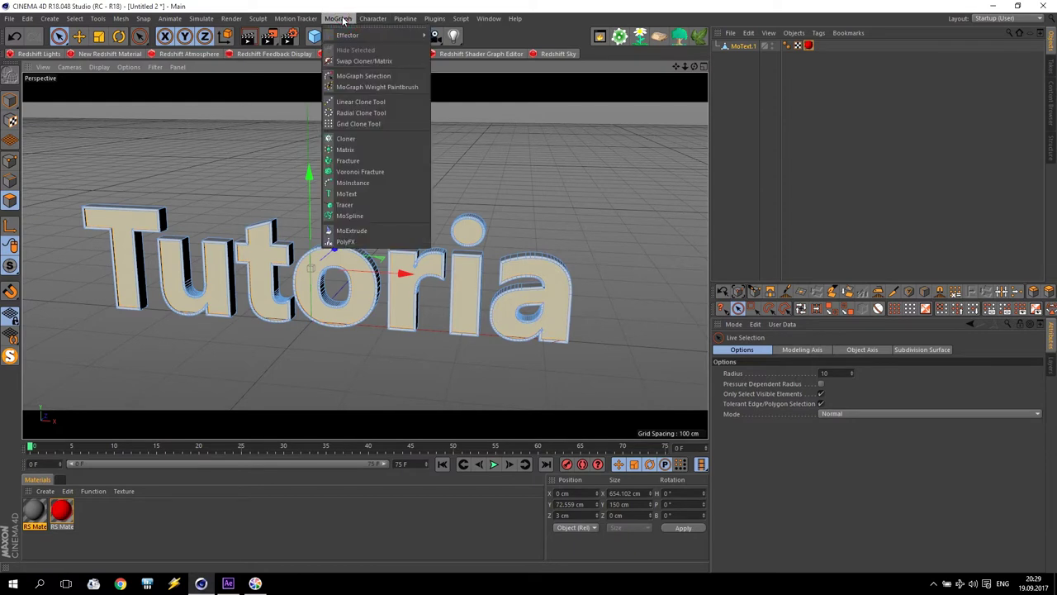
left_click(367, 194)
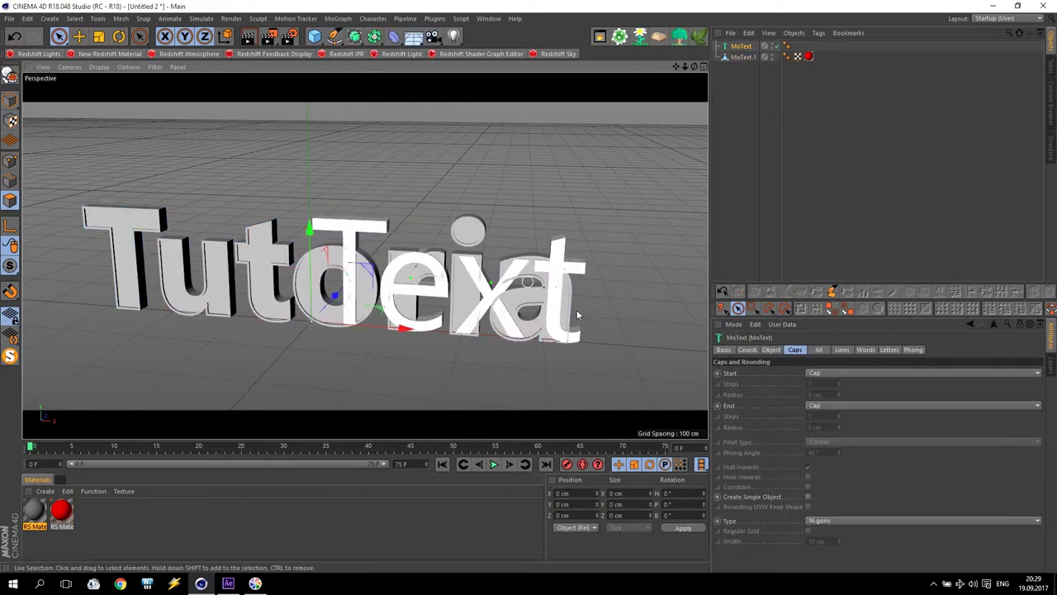
left_click(817, 374)
left_click(828, 417)
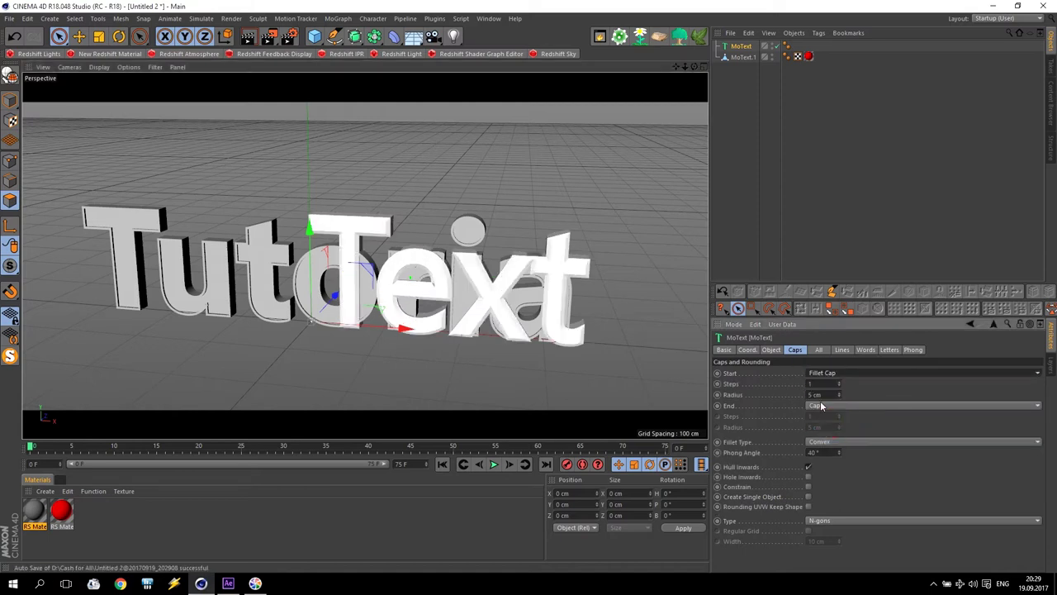
left_click(820, 405)
left_click(830, 448)
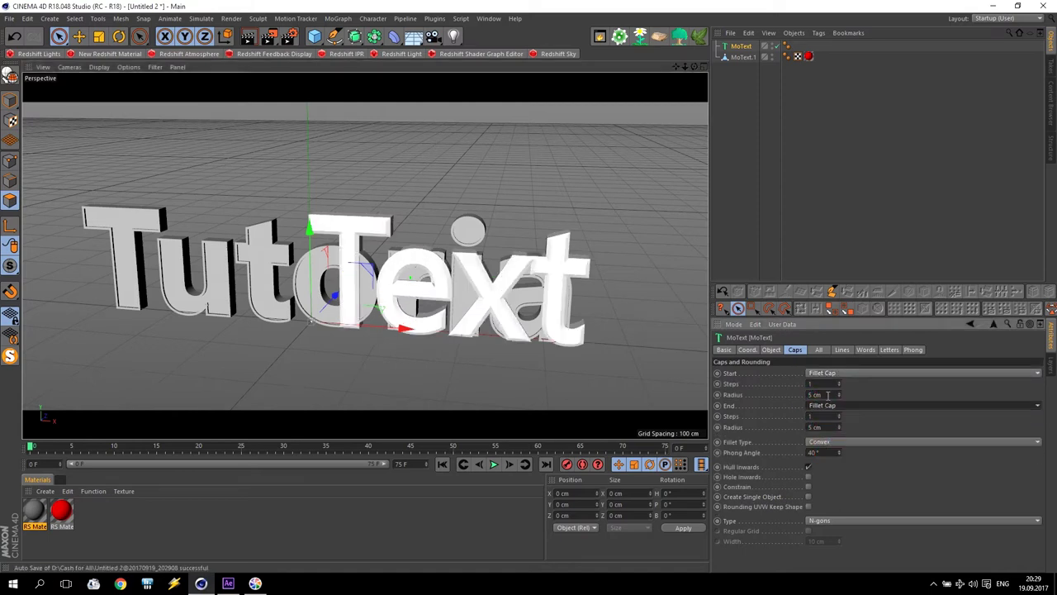
Set the new MoText's start and end fillet radius to 3 cm and its fillet type to Engraved
left_click_drag(828, 396, 704, 379)
type("3")
left_click_drag(833, 427, 740, 424)
type("3")
key("Return")
left_click(831, 443)
left_click(831, 514)
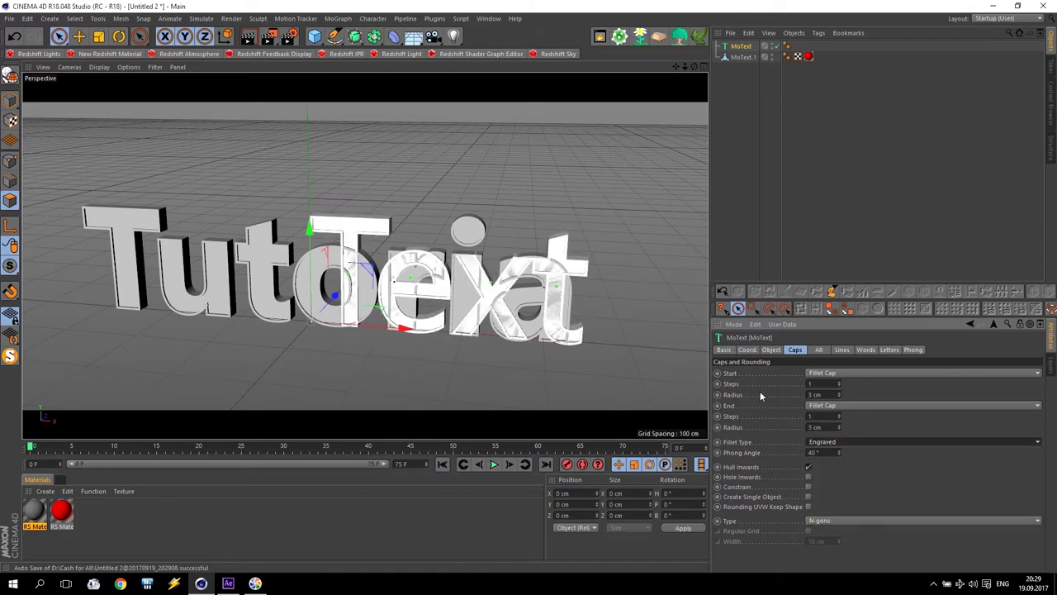
Set the new MoText's text to "l", its font style to Полужирный and its alignment to Right
left_click(771, 350)
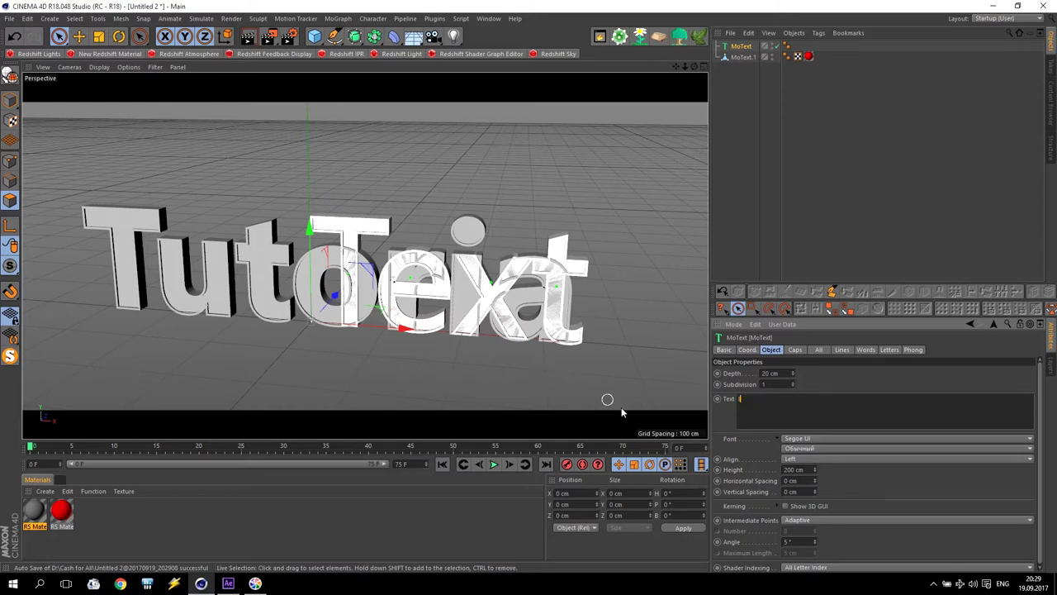
left_click(811, 448)
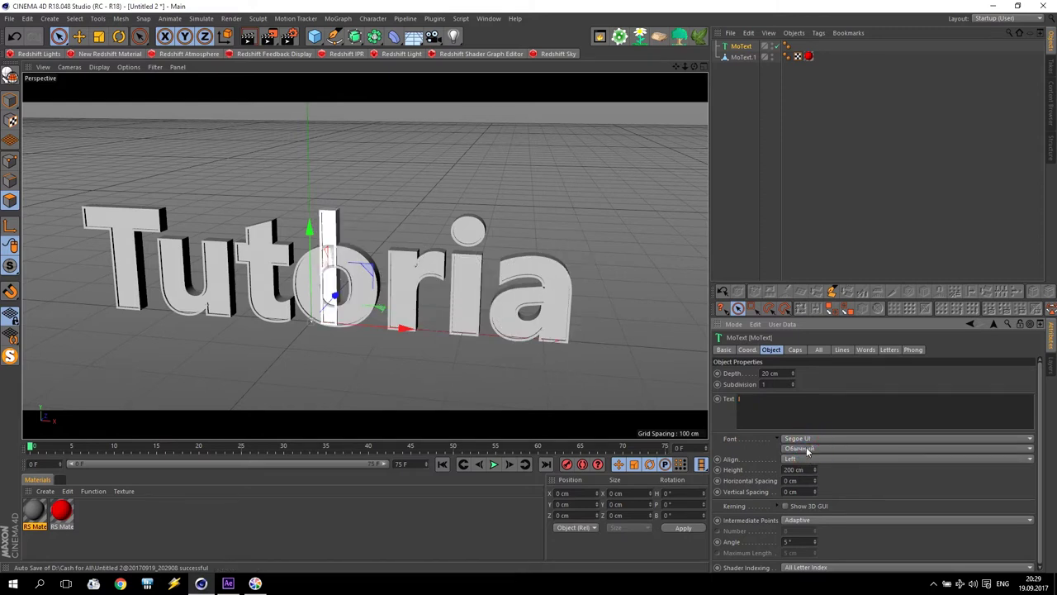
left_click(808, 450)
left_click(807, 461)
left_click(807, 459)
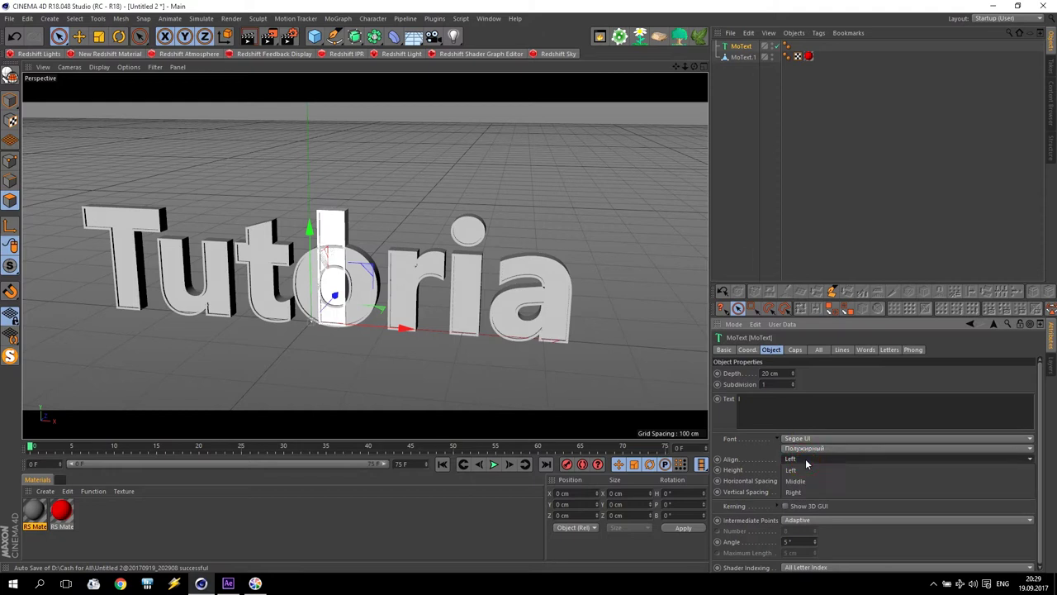
left_click(807, 492)
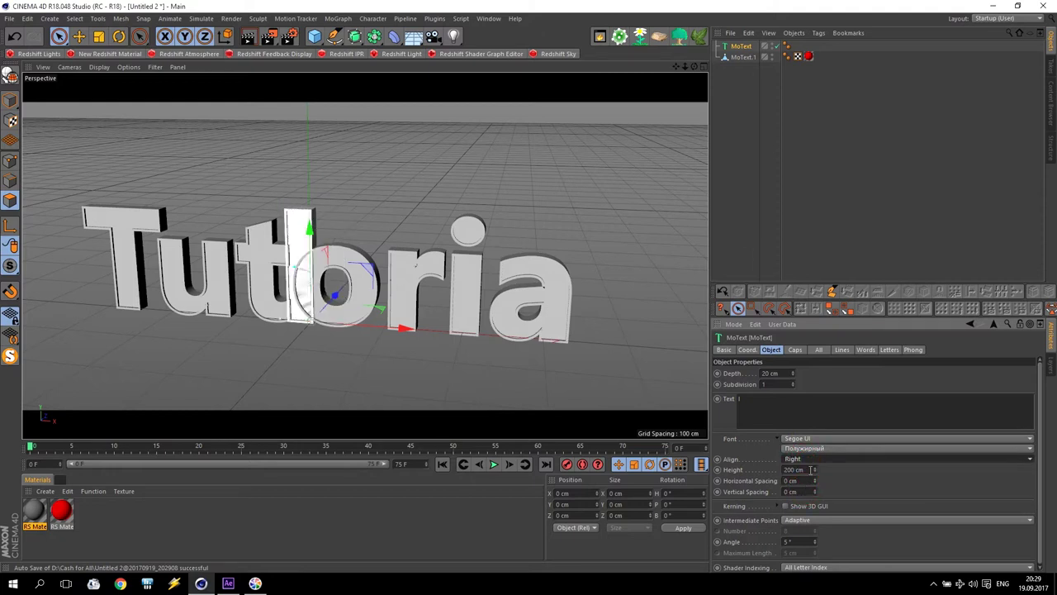
Move the "l" MoText to the end of the Tutoria mesh and convert it with Current State to Object
left_click_drag(387, 324, 692, 354)
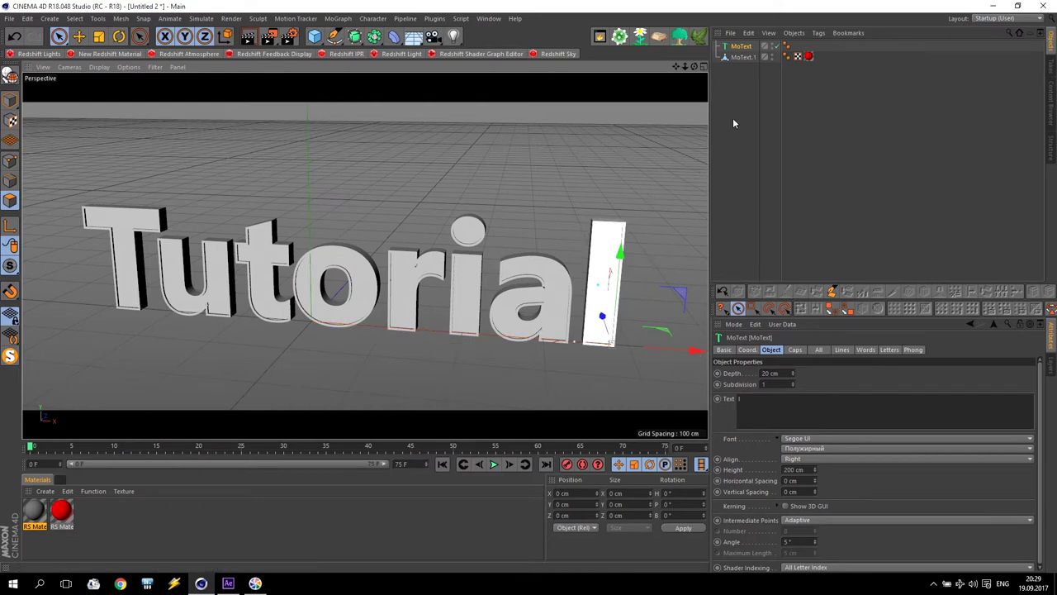
right_click(746, 47)
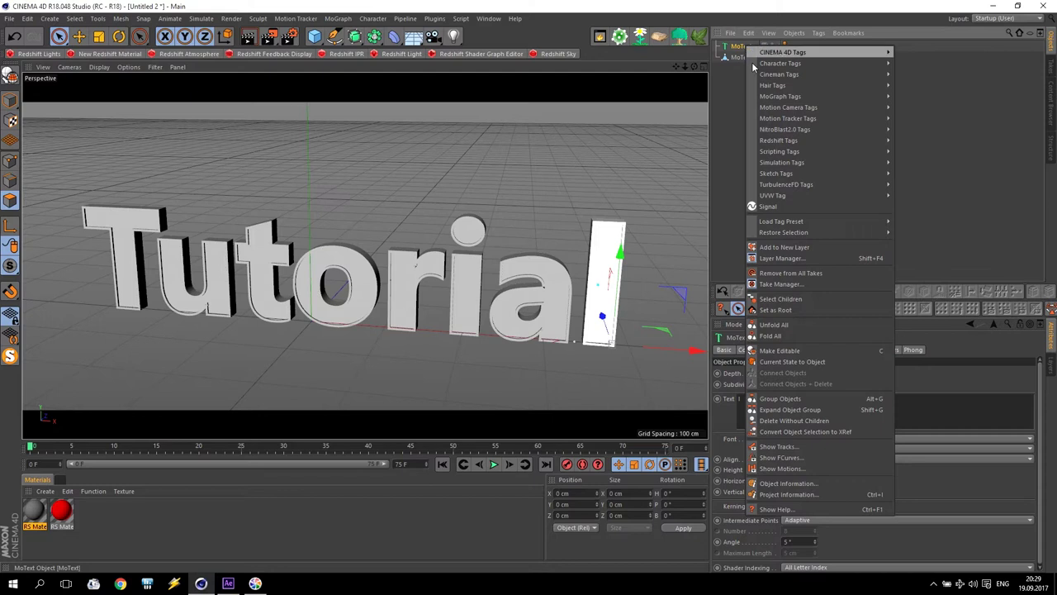
left_click(789, 363)
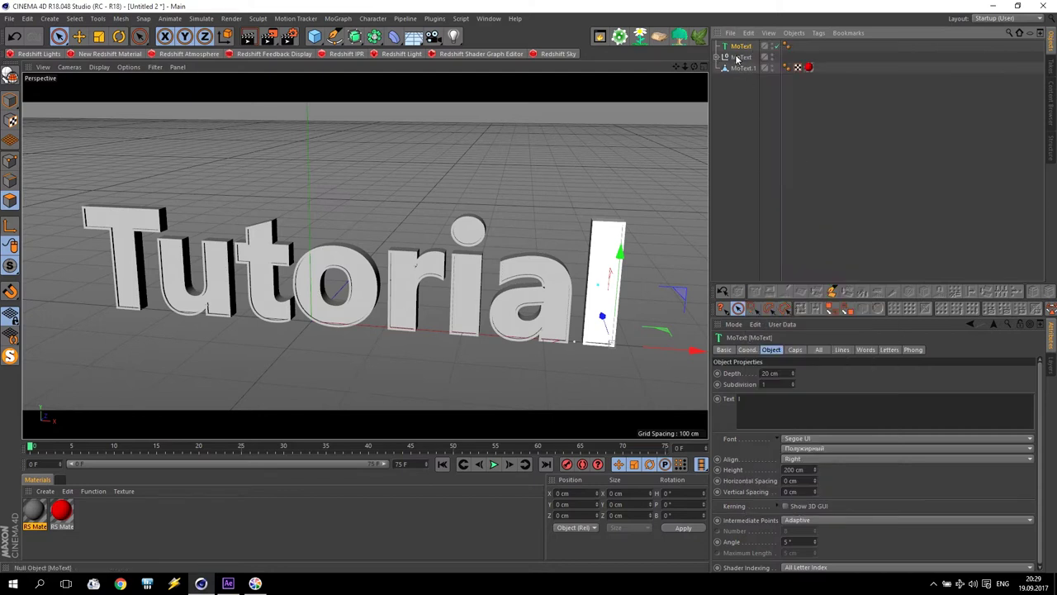
Merge the converted l and its children into one mesh with Connect Objects + Delete, and delete the original MoText
left_click(738, 58)
right_click(738, 58)
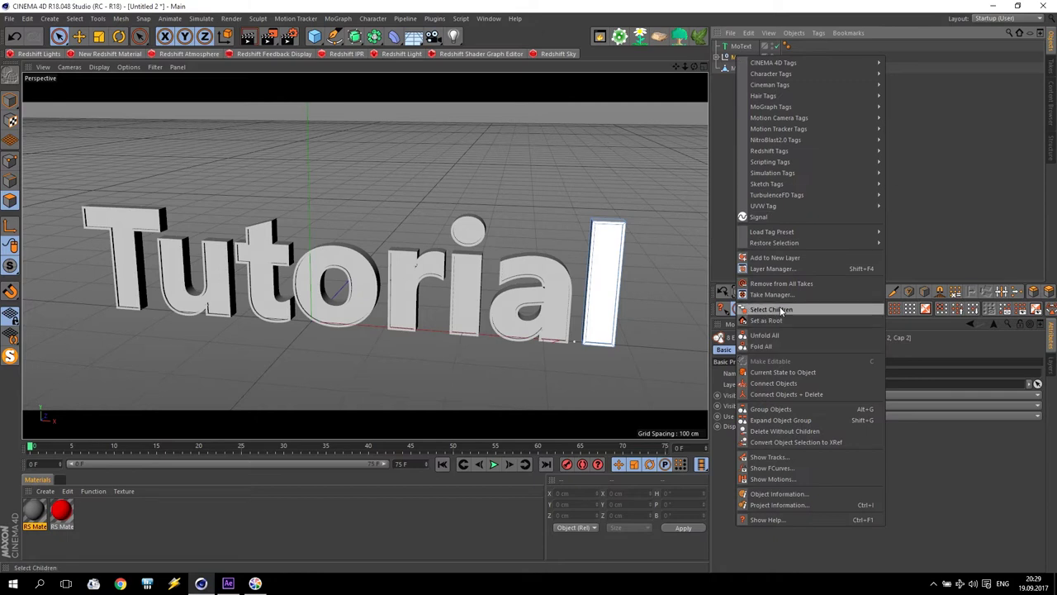
left_click(781, 310)
right_click(738, 60)
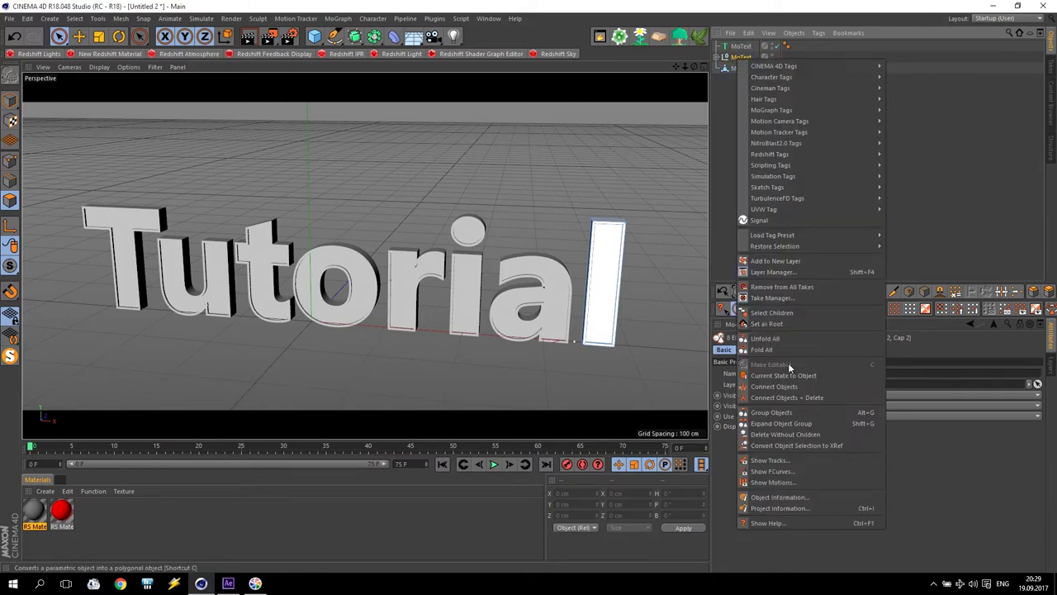
left_click(793, 398)
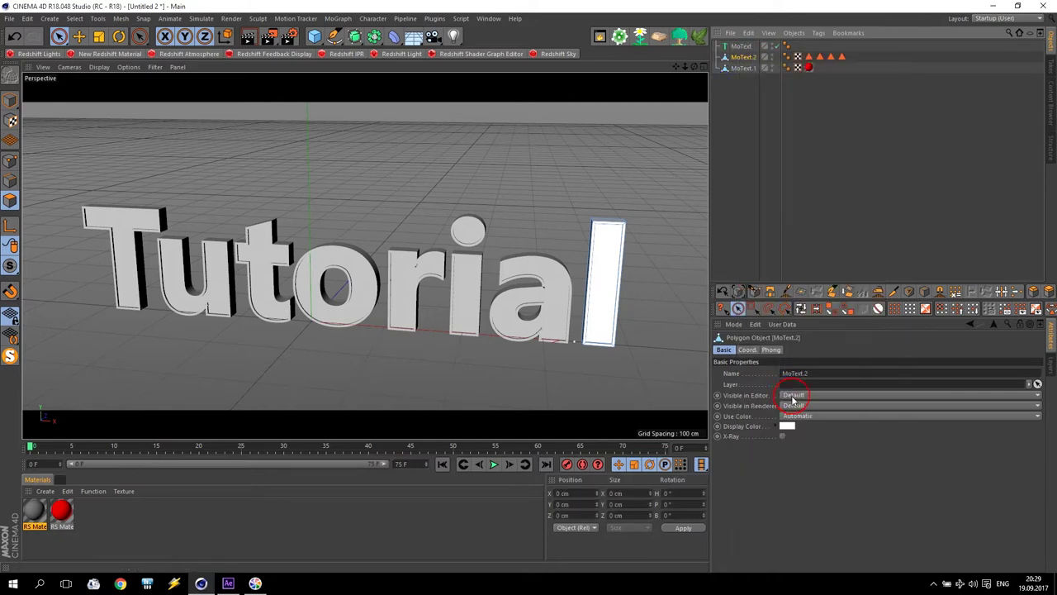
left_click(743, 47)
key("Delete")
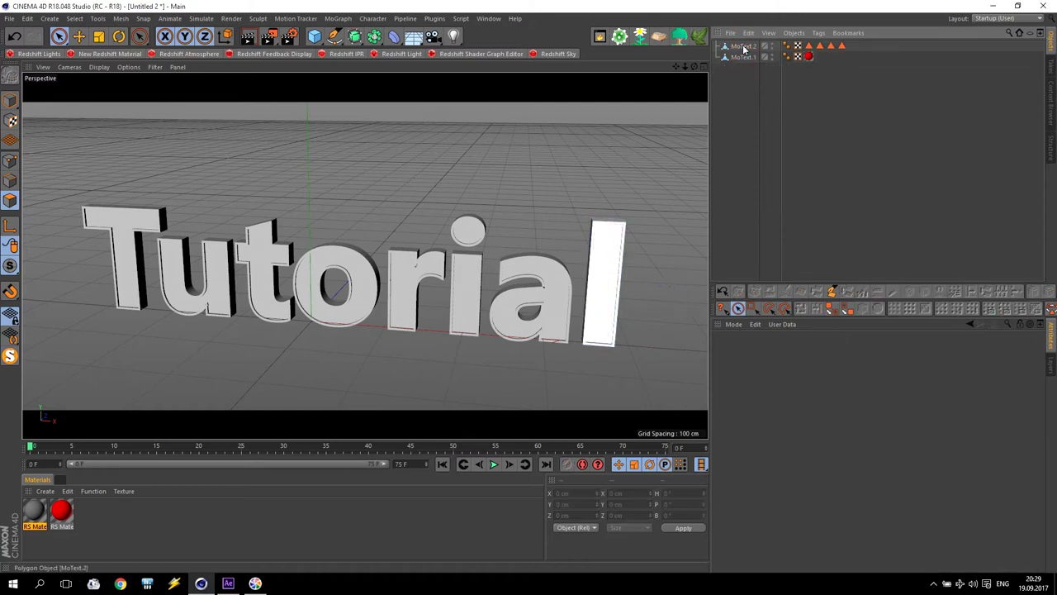
Delete the l mesh's polygon selection tags and merge it with the Tutoria mesh using Connect Objects + Delete
left_click(809, 47)
left_click(841, 47, "shift")
key("Delete")
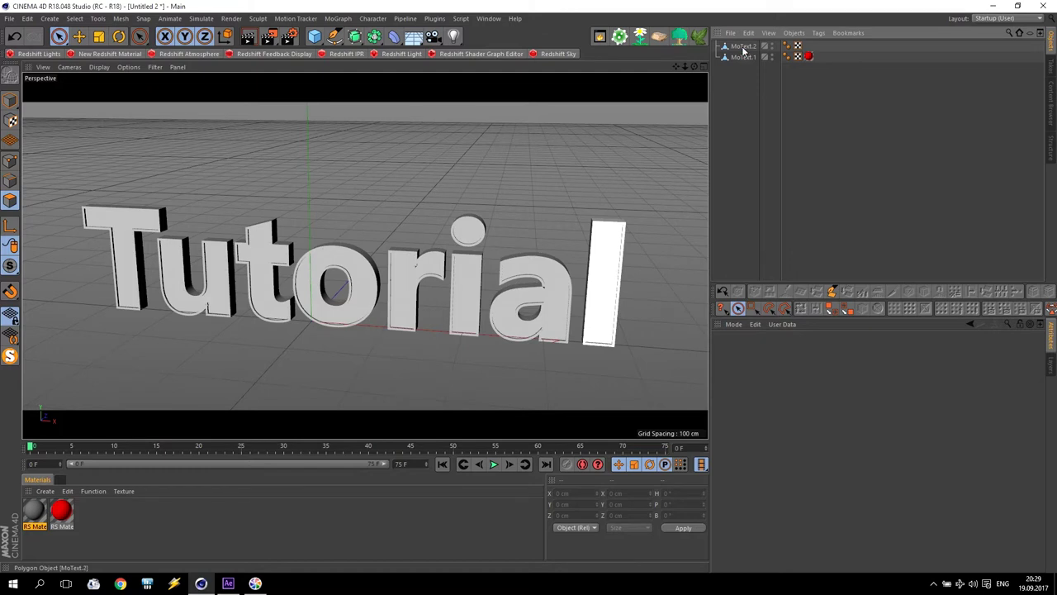
left_click(743, 47)
right_click(744, 48)
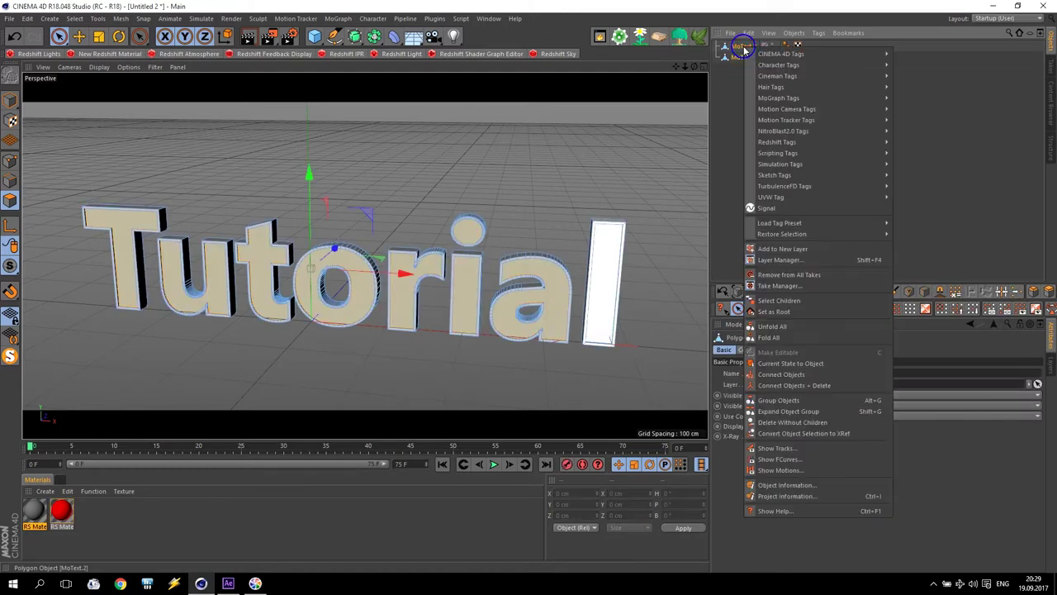
left_click(819, 392)
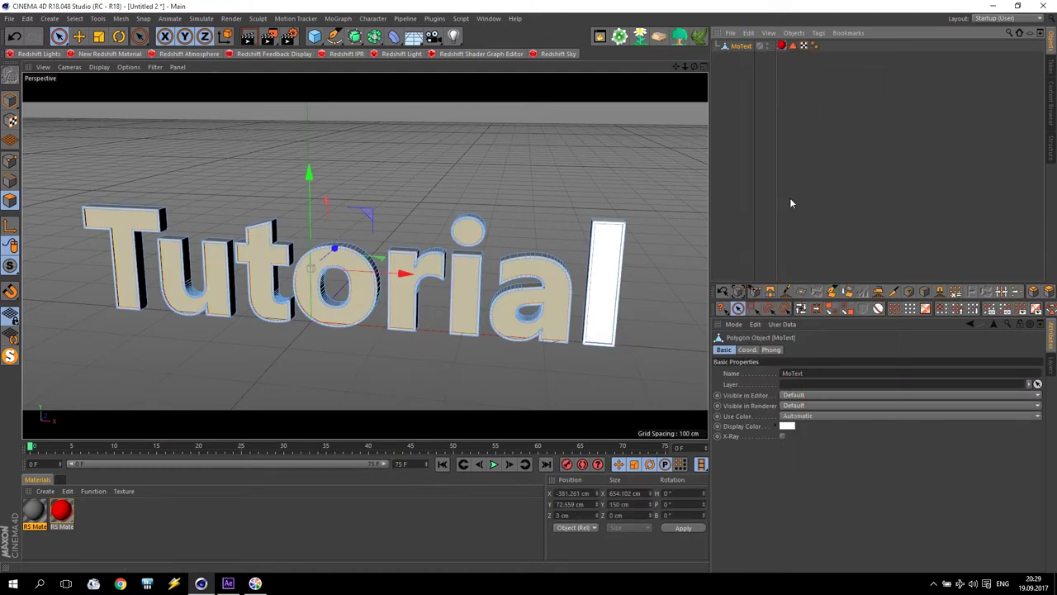
Delete the polygon selection tag and the red material tag from the merged Tutorial mesh
left_click(744, 87)
left_click(791, 46)
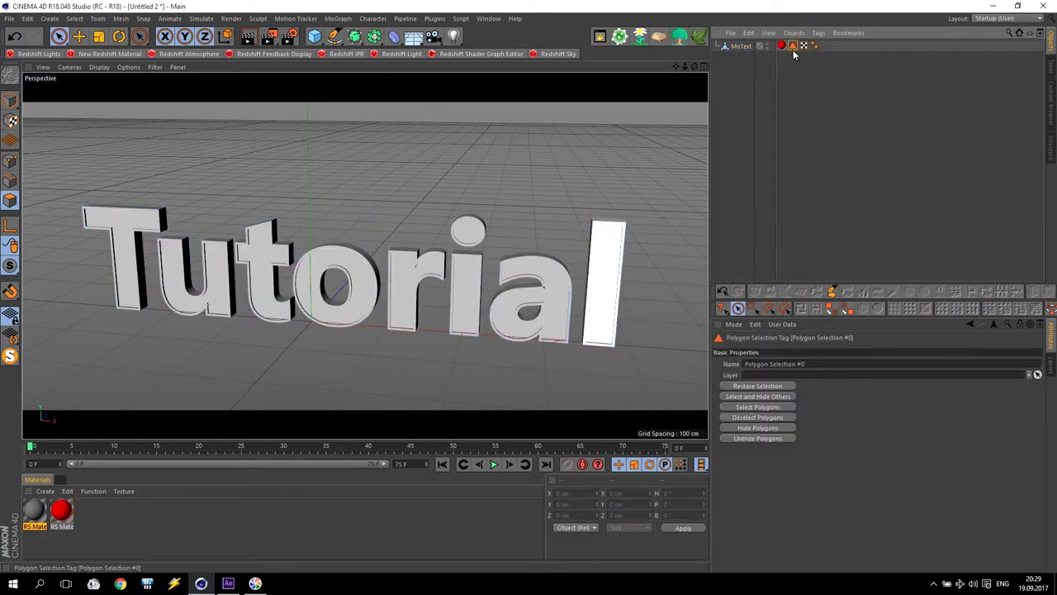
key("Delete")
left_click(783, 47)
key("Delete")
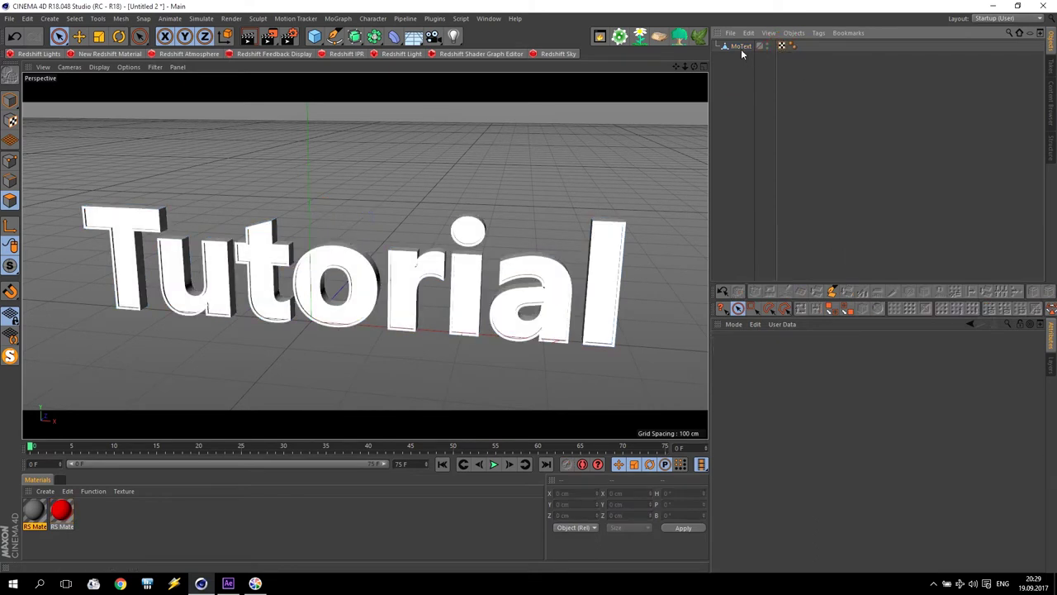
Apply the red RS Material to the entire Tutorial mesh in Model mode
left_click(742, 48)
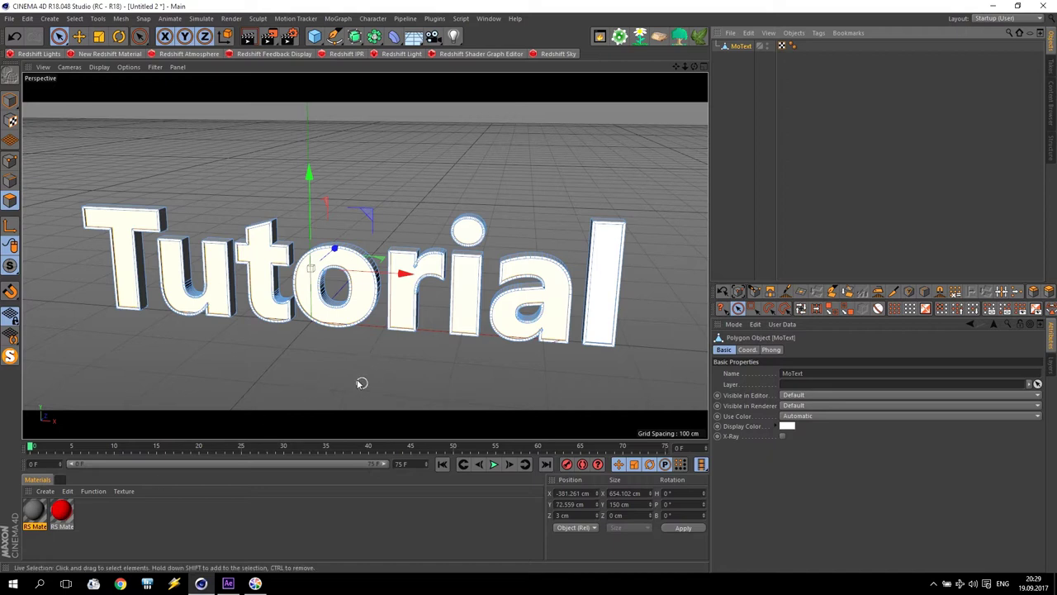
left_click(432, 183)
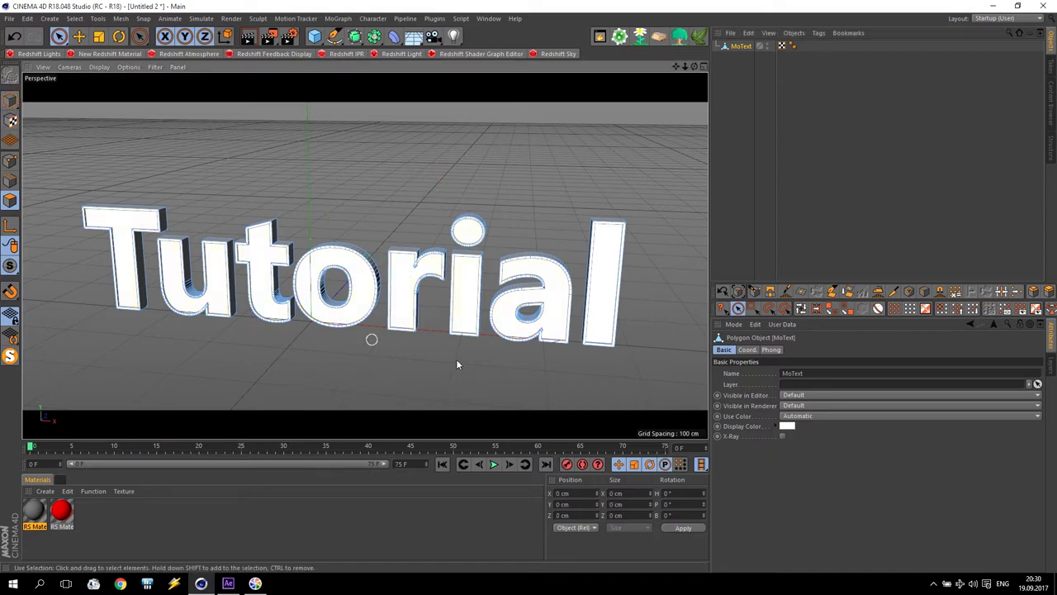
left_click(10, 99)
left_click_drag(67, 529, 263, 281)
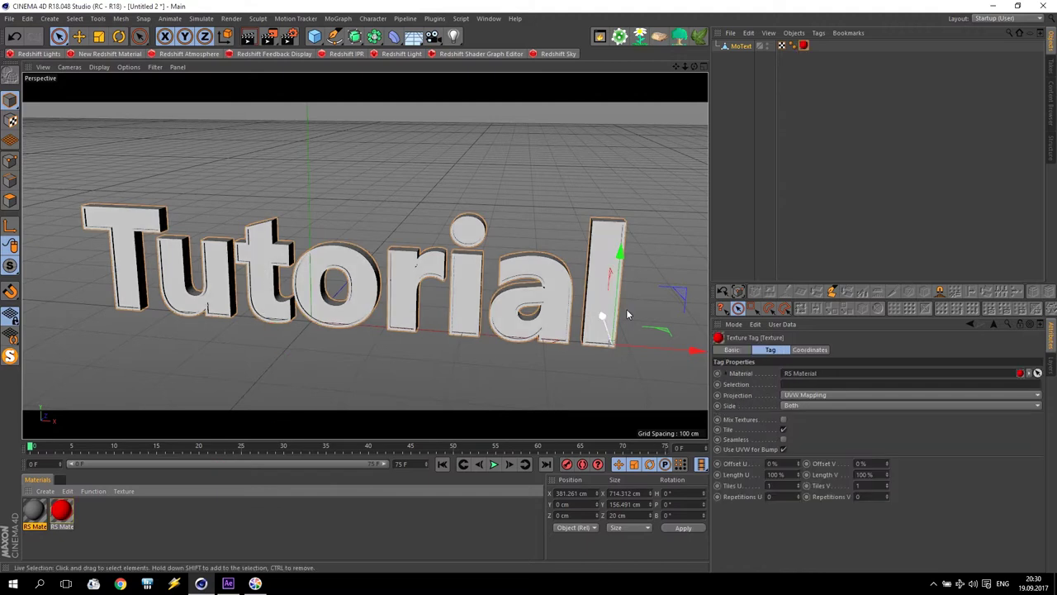
Select the front face polygons of all Tutorial letters, including the dot of the i, and apply the grey RS Material to them
left_click(10, 201)
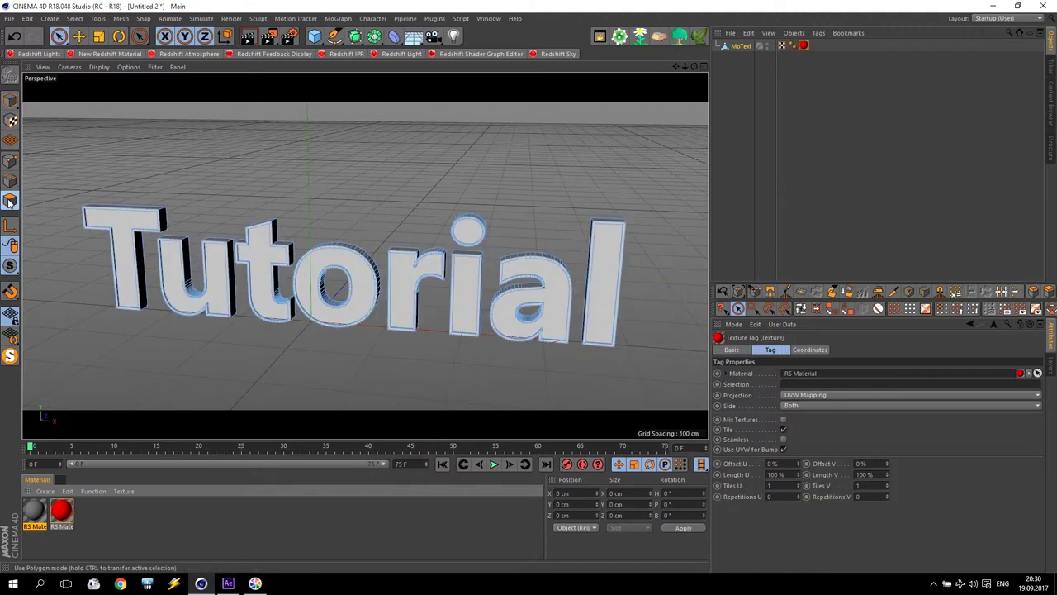
left_click(122, 223)
left_click(198, 273, "shift")
left_click(258, 283, "shift")
left_click(307, 281, "shift")
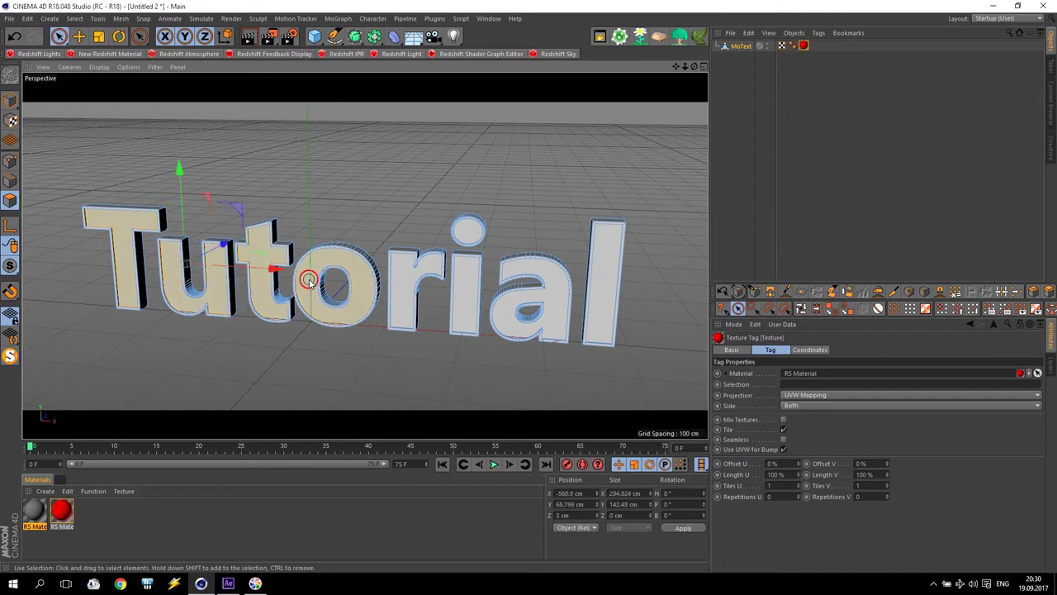
left_click(403, 285, "shift")
left_click(468, 230, "shift")
left_click(467, 293, "shift")
left_click(502, 319, "shift")
left_click(595, 303, "shift")
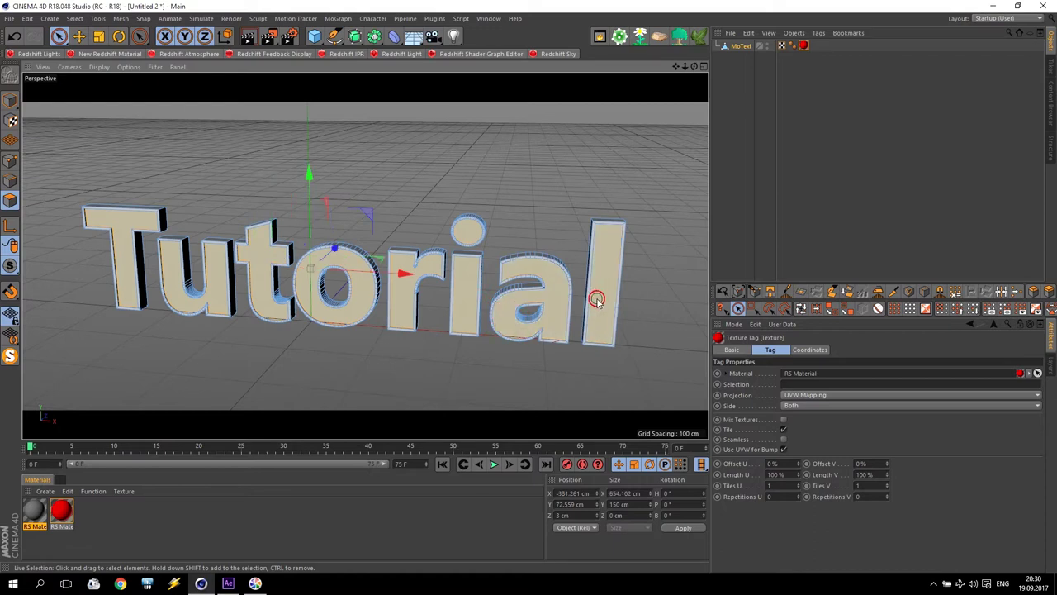
left_click_drag(36, 516, 120, 231)
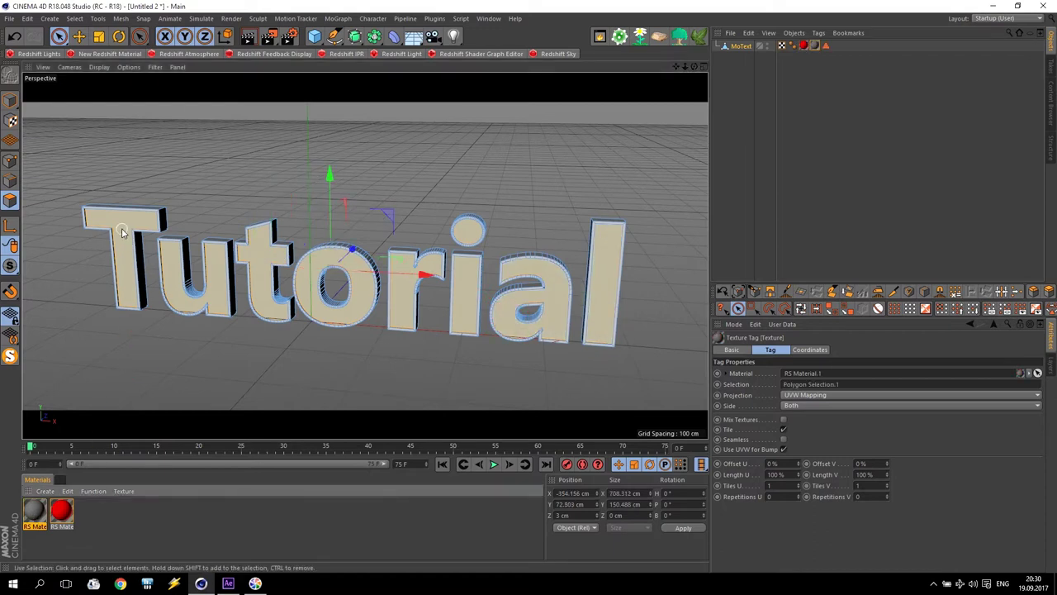
Start a Redshift IPR preview of the Tutorial text and enlarge its window over the viewport
left_click(342, 54)
left_click(253, 37)
left_click_drag(285, 10, 73, 97)
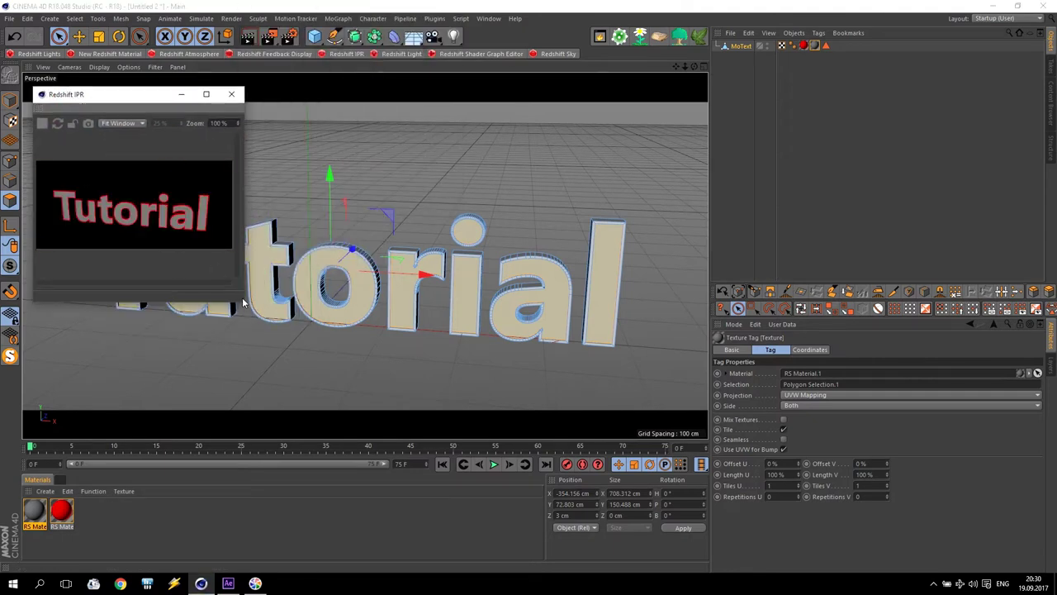
left_click_drag(242, 306, 701, 426)
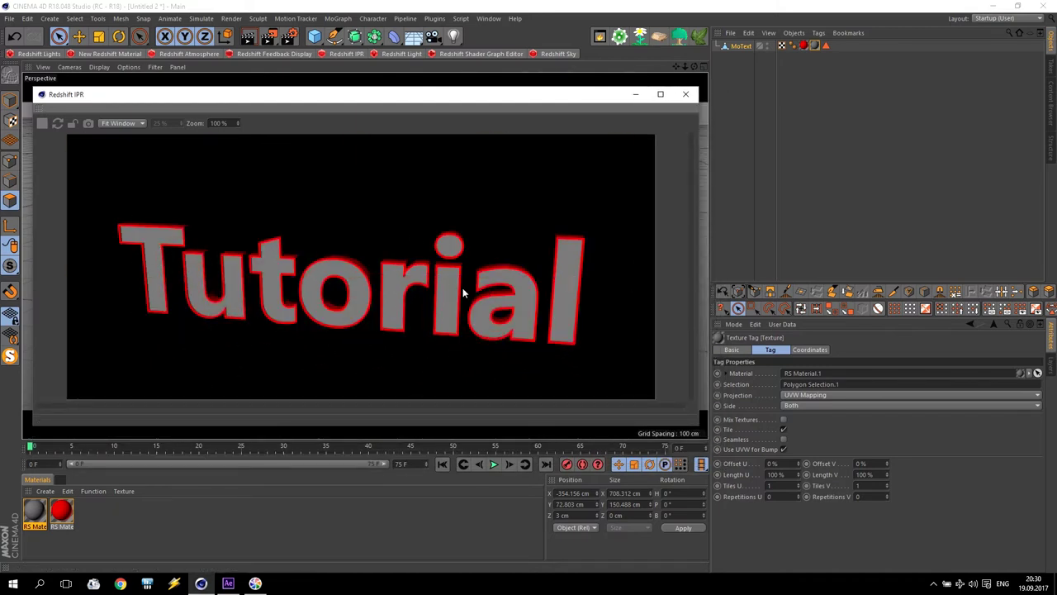
Examine the engraved edges and both materials up close between the u and t in the Redshift IPR
left_click(635, 96)
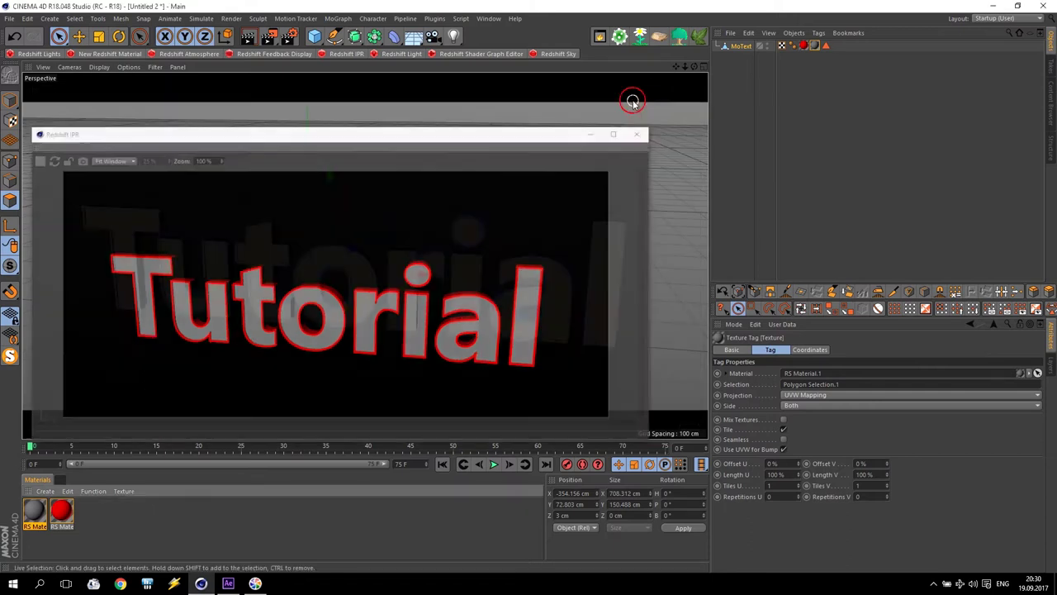
scroll(210, 301, "up", 5)
scroll(209, 301, "up", 8)
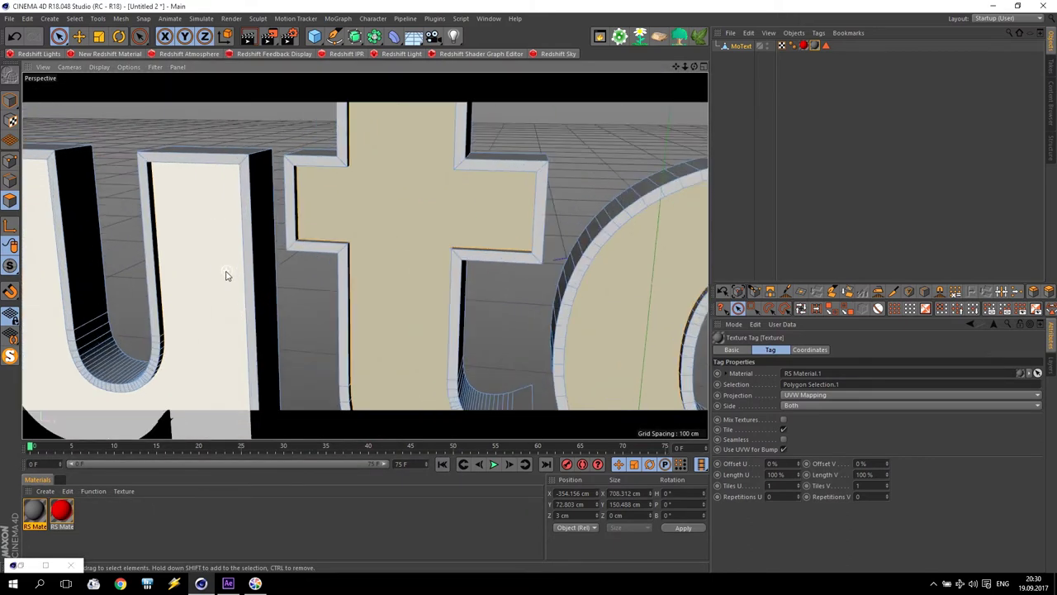
scroll(282, 148, "up", 2)
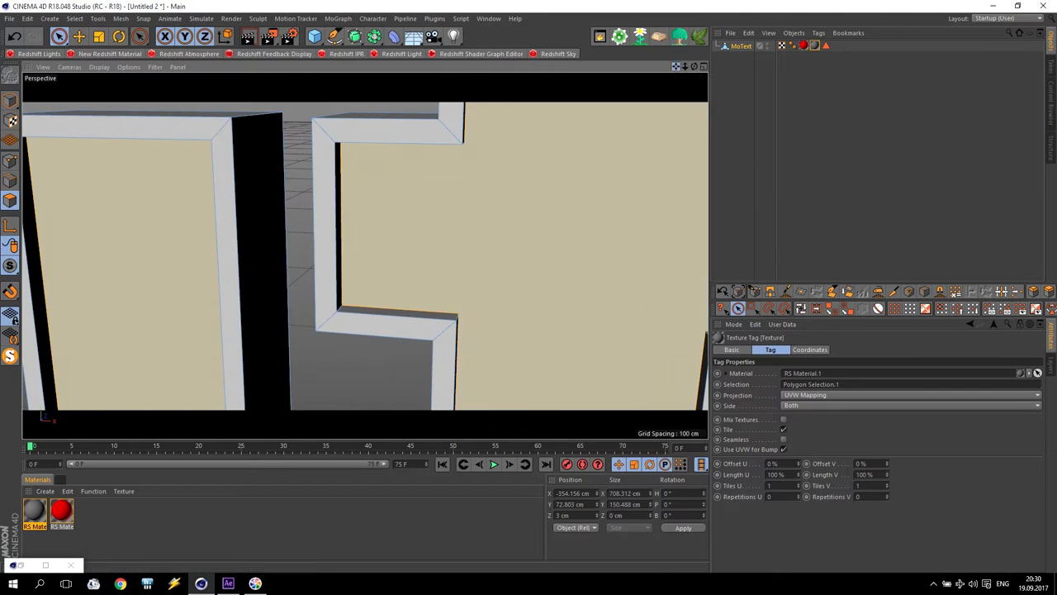
middle_click_drag(480, 121, 493, 158, "alt")
scroll(359, 152, "up", 2)
left_click(340, 56)
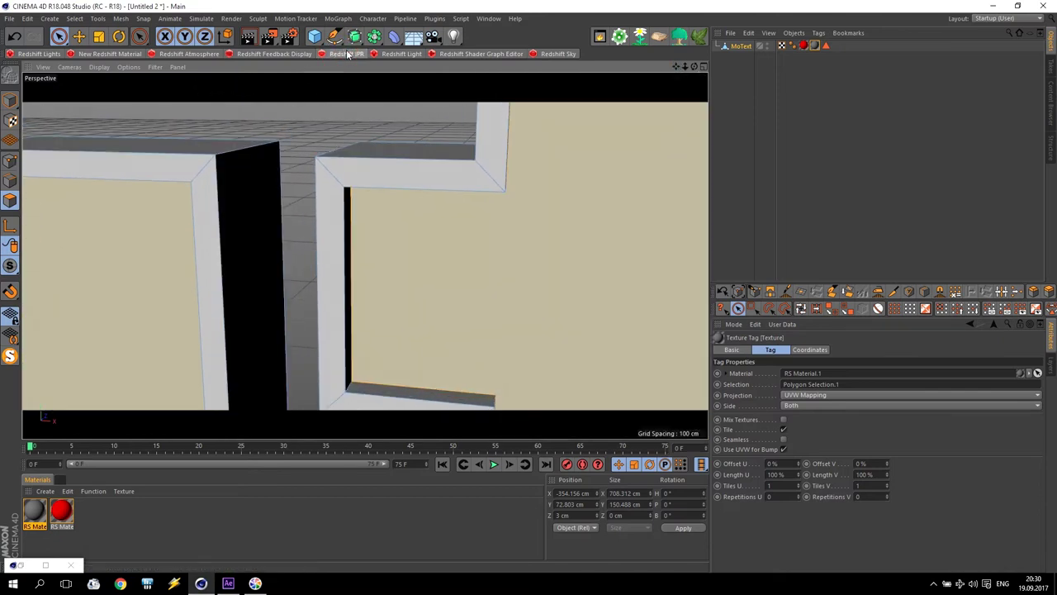
left_click(18, 566)
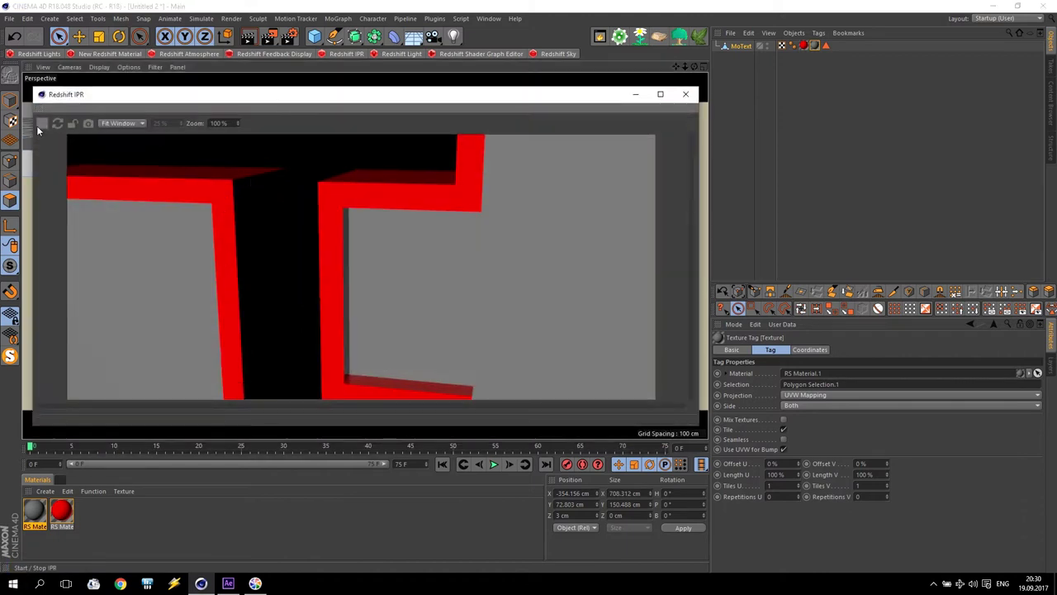
left_click(110, 99)
mouse_move(111, 106)
left_mouse_down()
mouse_move(103, 90)
mouse_move(108, 103)
left_mouse_up()
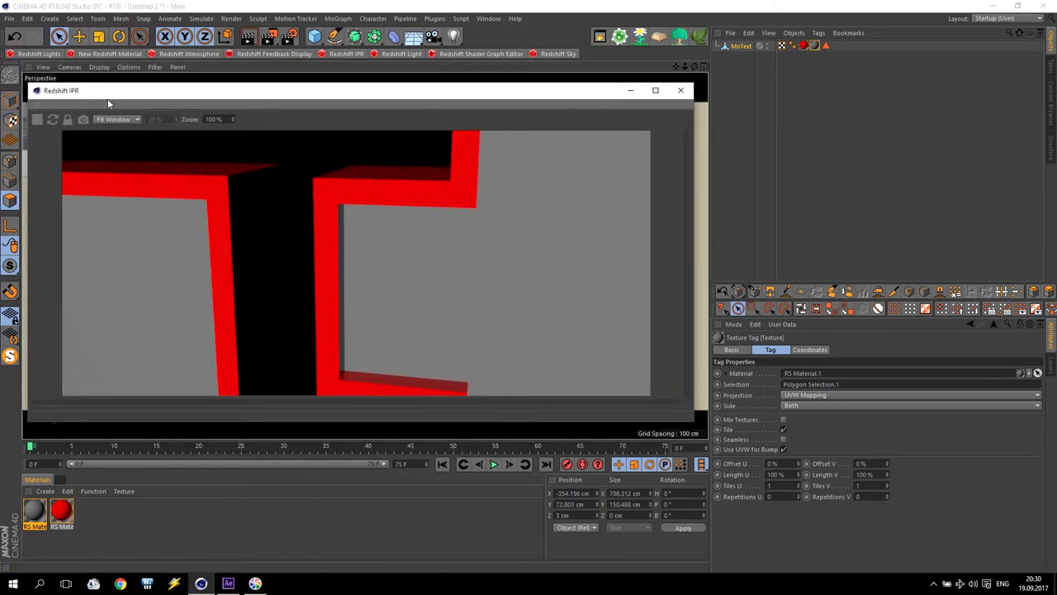
Add a Redshift Dome Light and load DivaStudio.hdr from the Desktop as its dome map
left_click(37, 54)
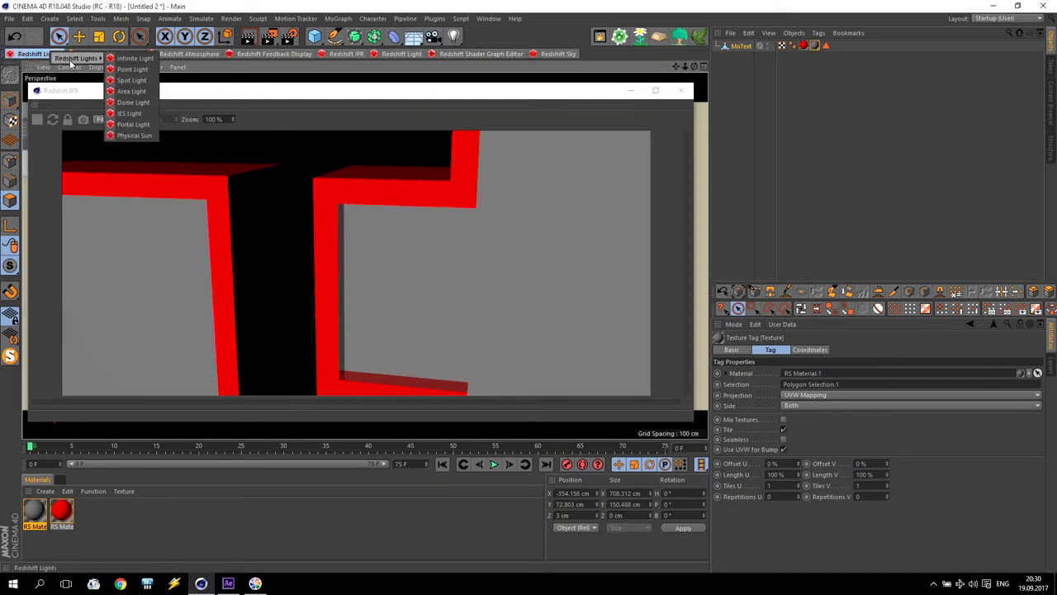
left_click(133, 101)
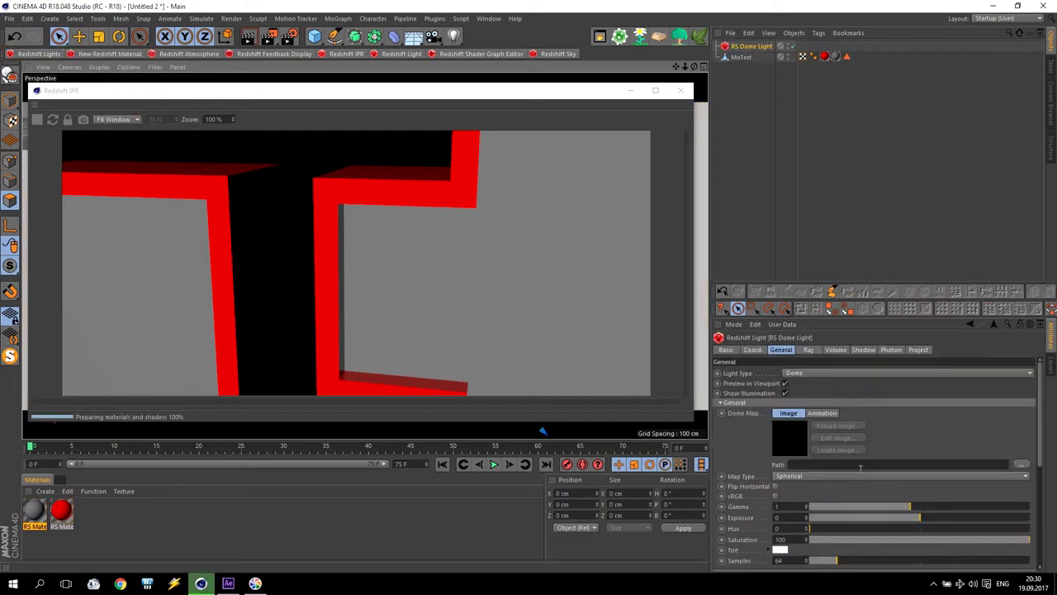
left_click(1023, 465)
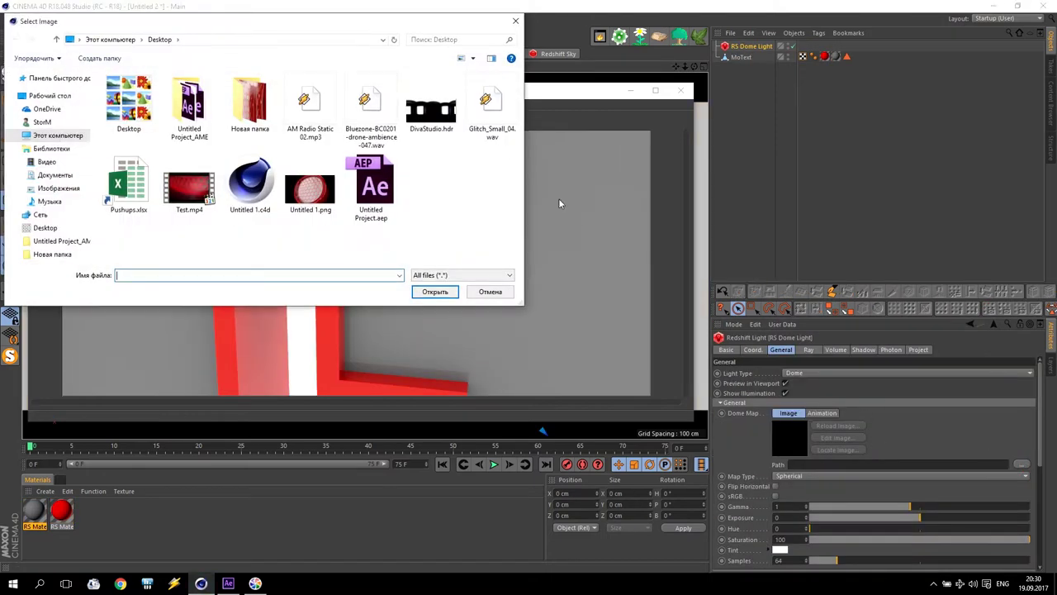
left_click(431, 120)
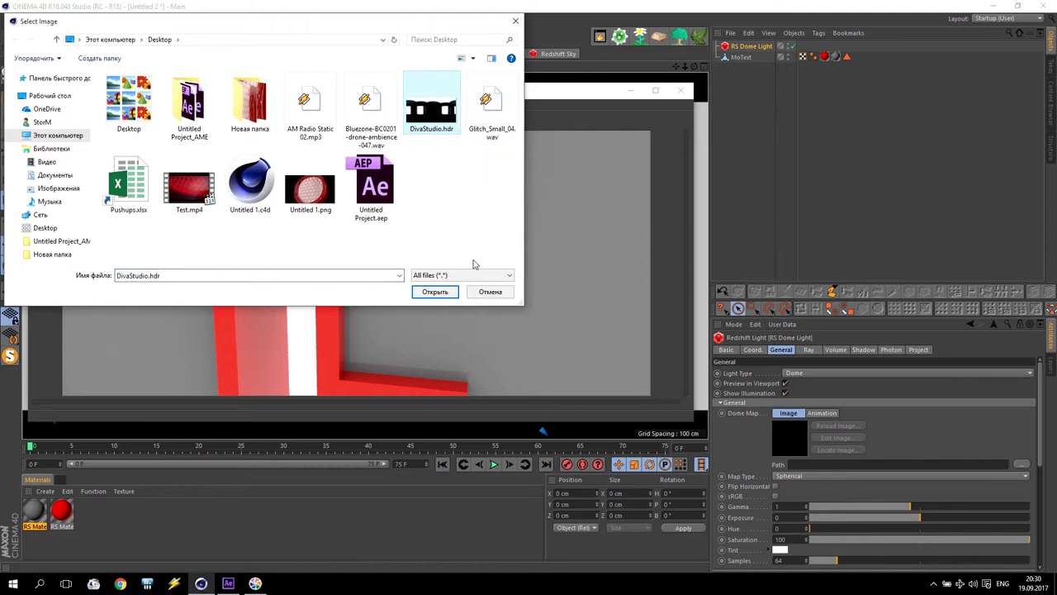
left_click(434, 291)
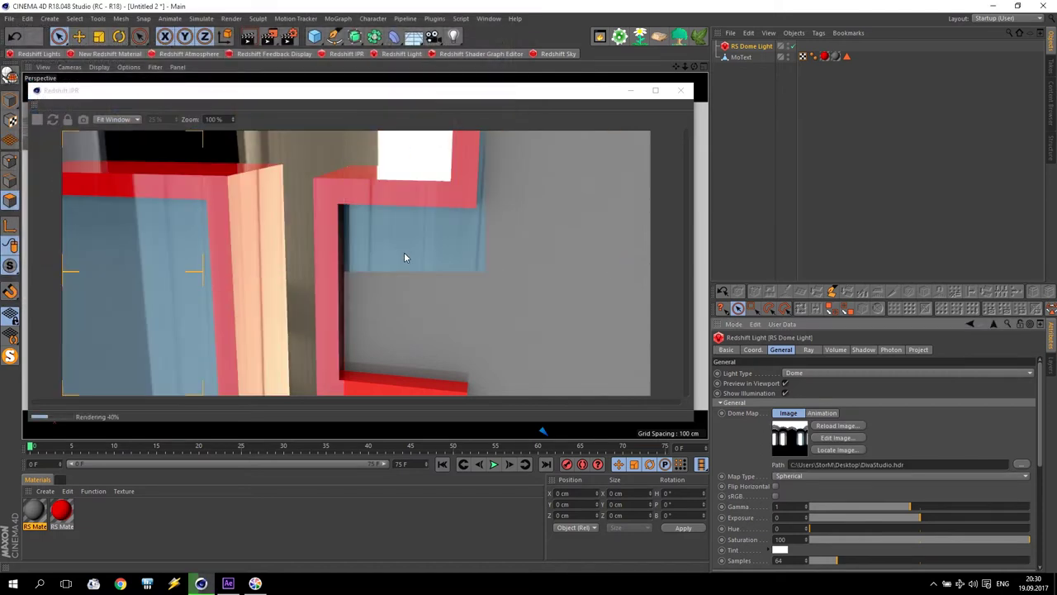
Turn off Enable Background for the RS Dome Light and close the Redshift IPR window
left_click_drag(1040, 403, 1049, 467)
left_click(798, 456)
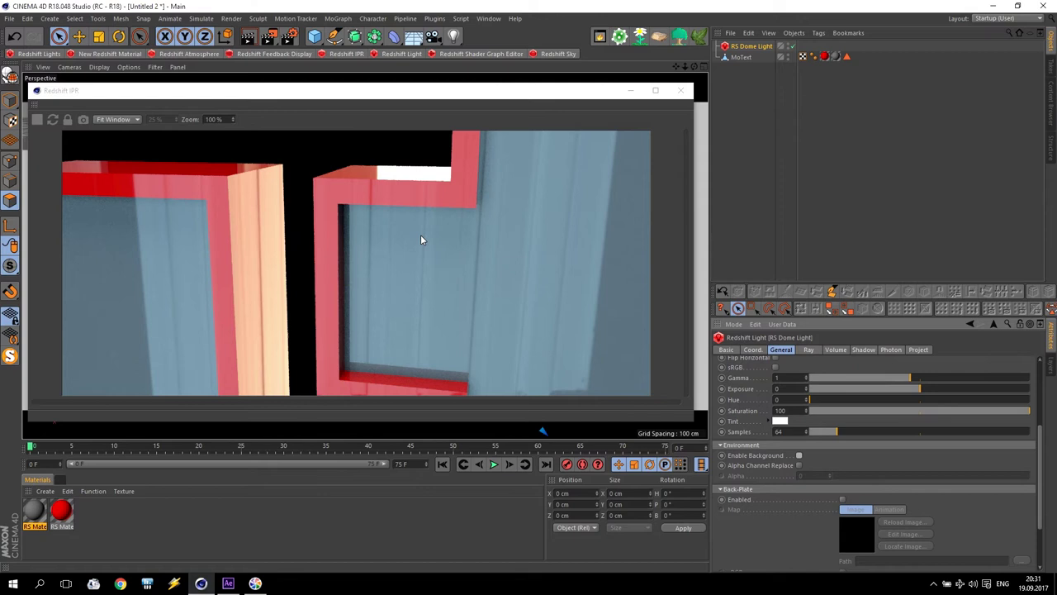
left_click(680, 90)
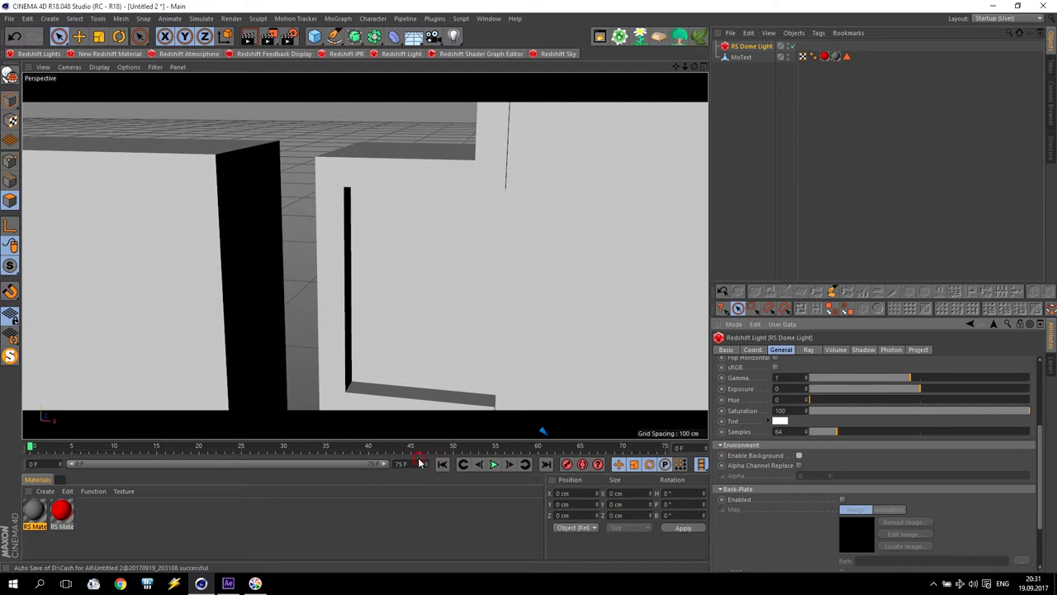
Set the timeline's end to 300 frames and extend the preview range to the full length
left_click_drag(415, 463, 345, 463)
type("300")
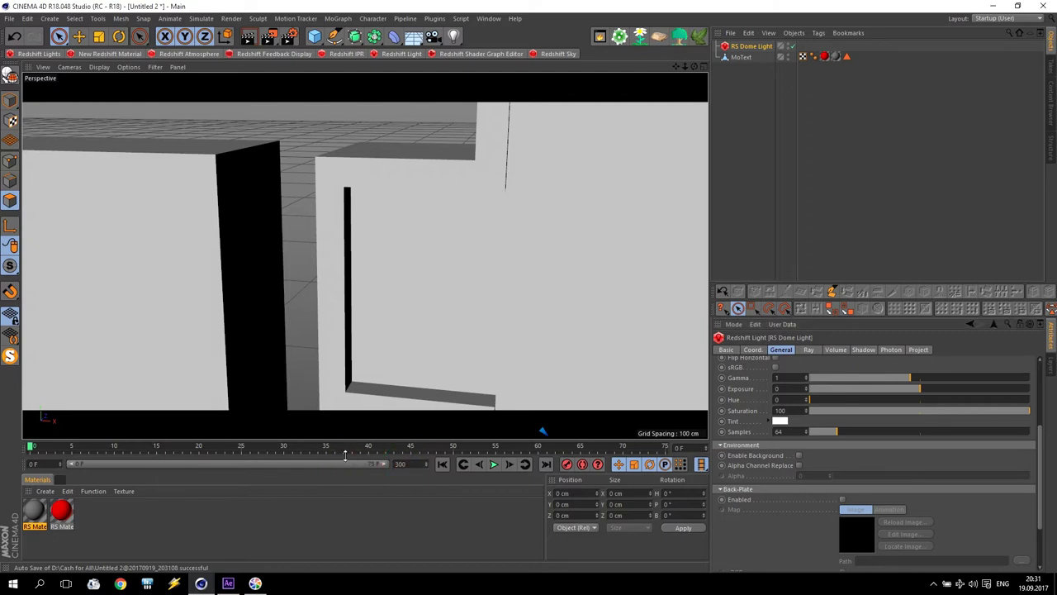
key("Return")
left_click_drag(157, 465, 441, 457)
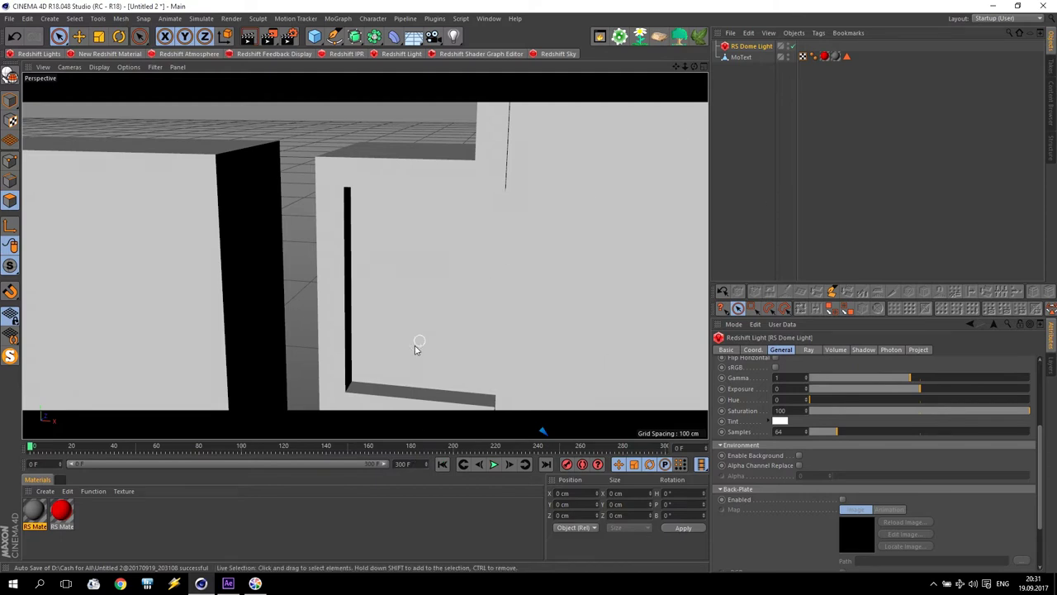
Keyframe the RS Dome Light's heading rotation at 0° on frame 0
scroll(410, 353, "down", 3)
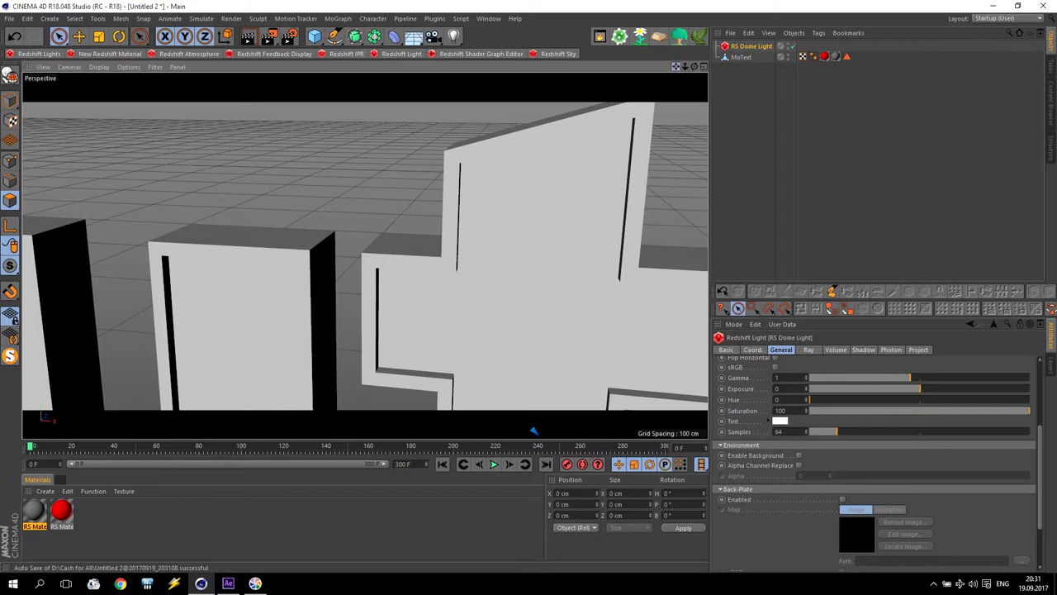
left_click_drag(676, 67, 658, 8)
scroll(559, 199, "down", 5)
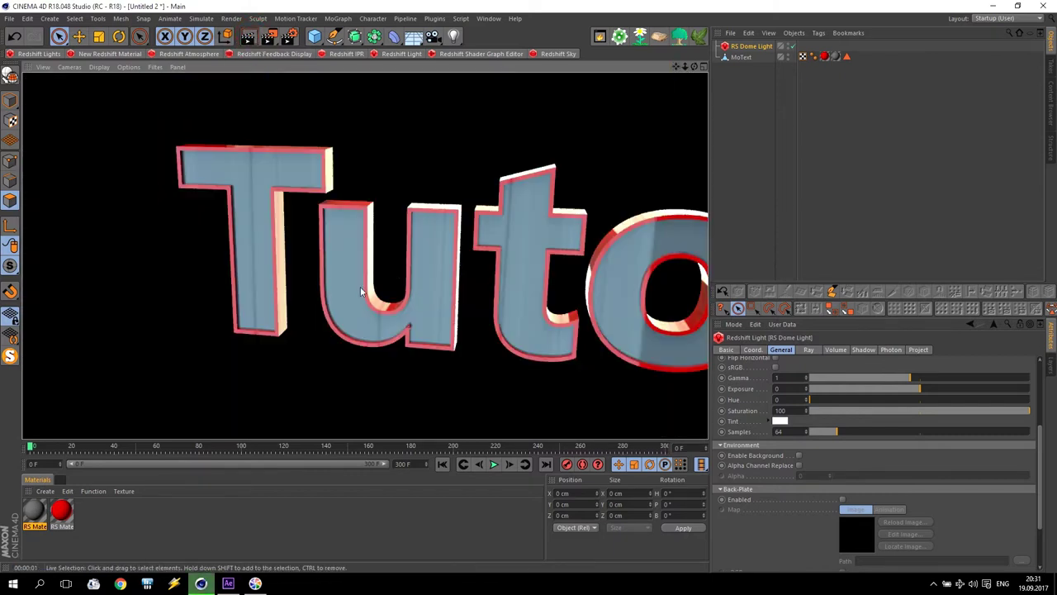
left_click(751, 48)
left_click_drag(676, 67, 472, 52)
left_click(119, 37)
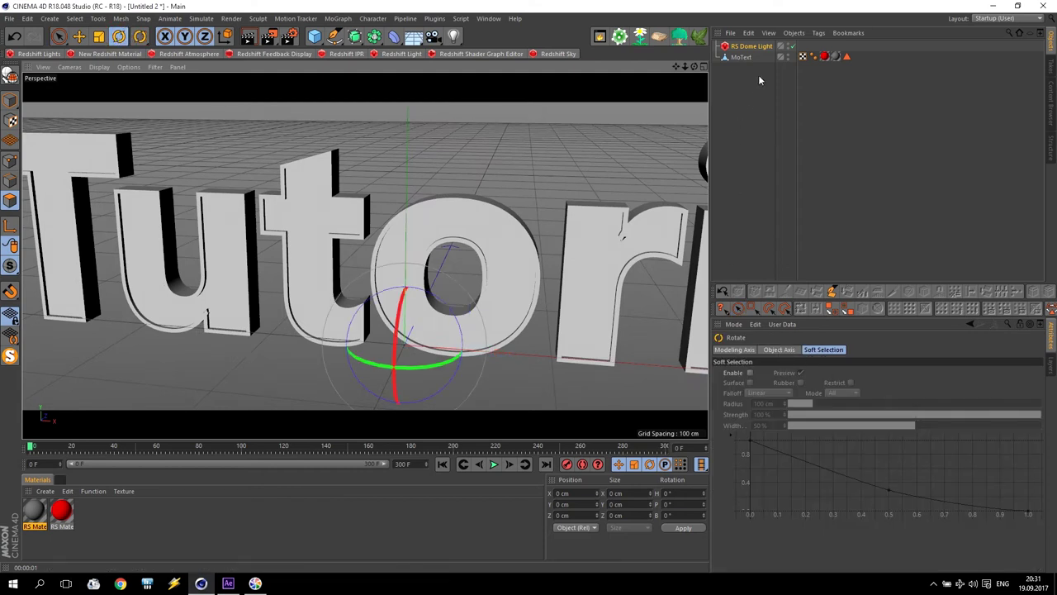
left_click(748, 46)
left_click(753, 349)
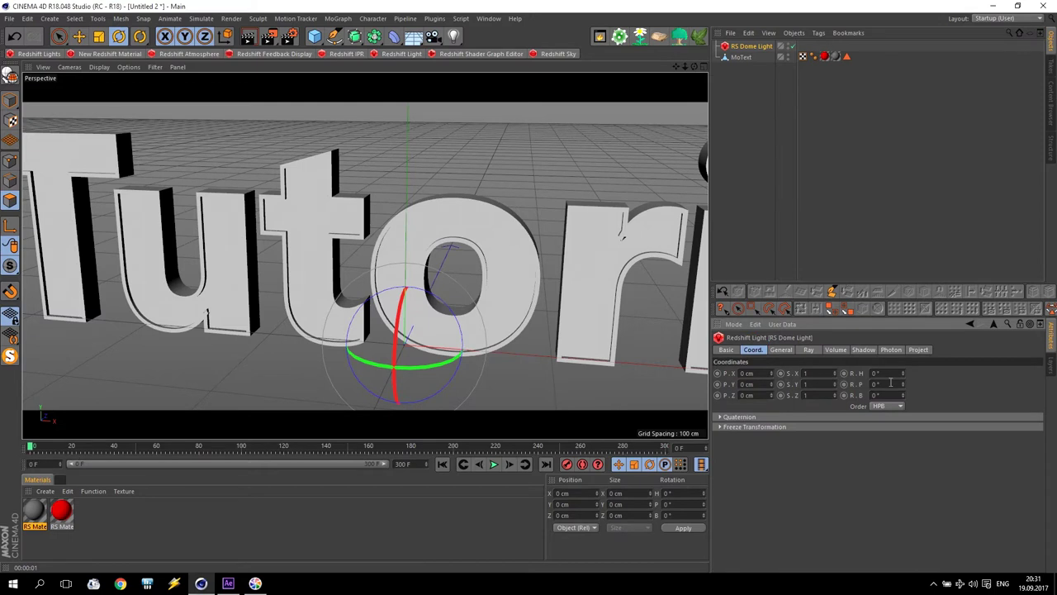
left_click(844, 374)
Set the RS Dome Light's heading rotation to 360° at frame 250 and keyframe it
left_click_drag(467, 447, 559, 447)
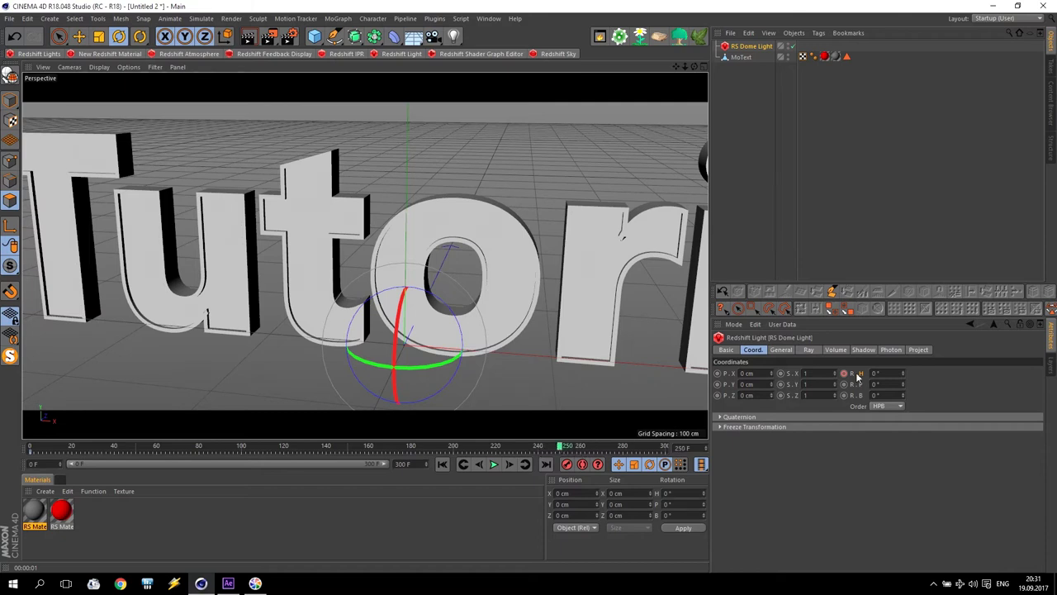
left_click(886, 373)
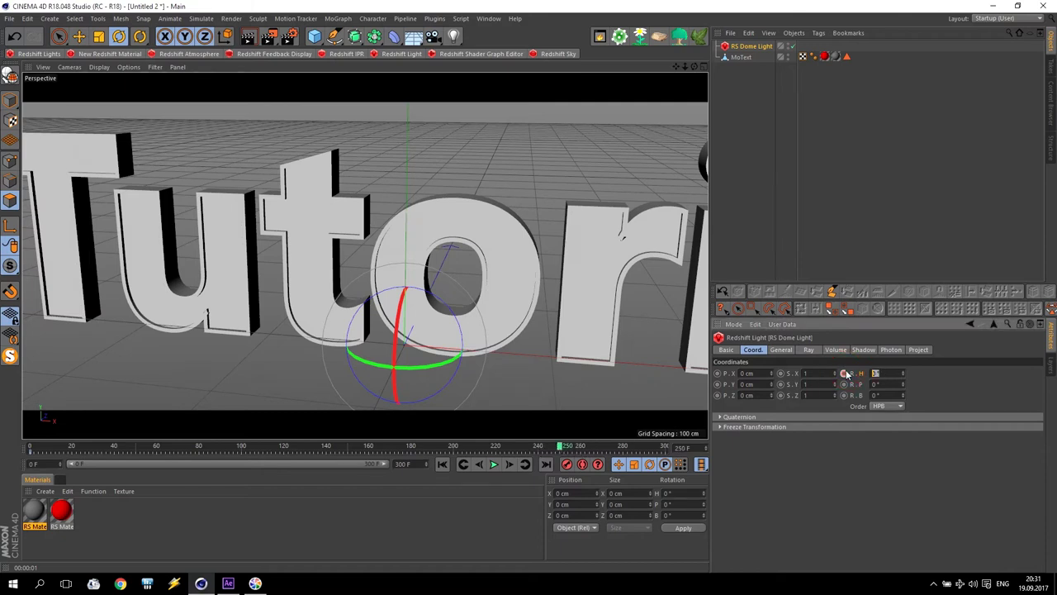
left_click(844, 373)
Start a Redshift IPR preview and scrub the timeline to check how the rotating dome light's reflections move over the text
left_click_drag(529, 449, 271, 450)
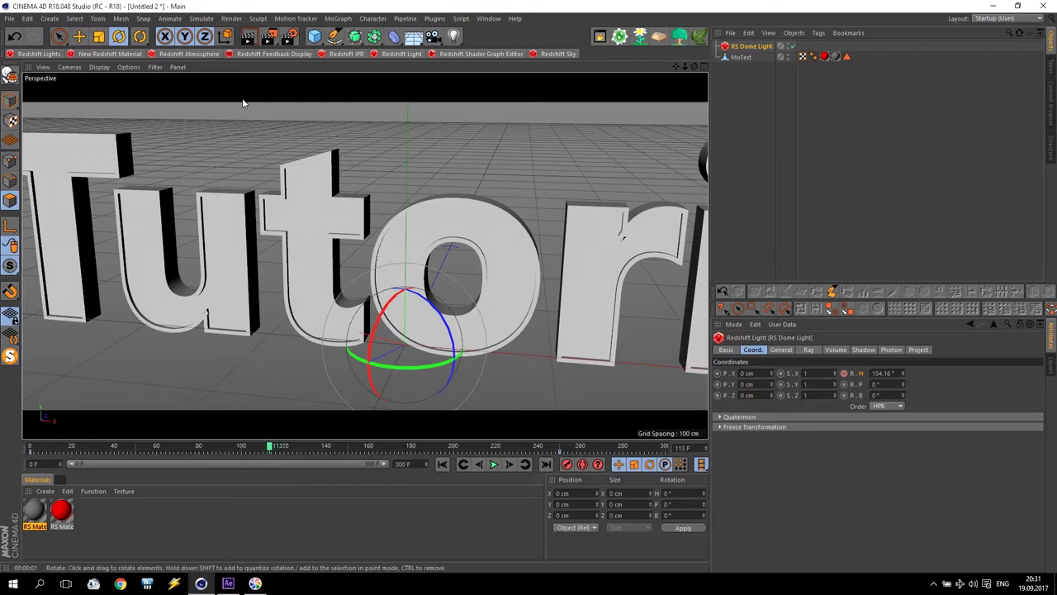
left_click(344, 54)
left_click_drag(298, 130, 472, 90)
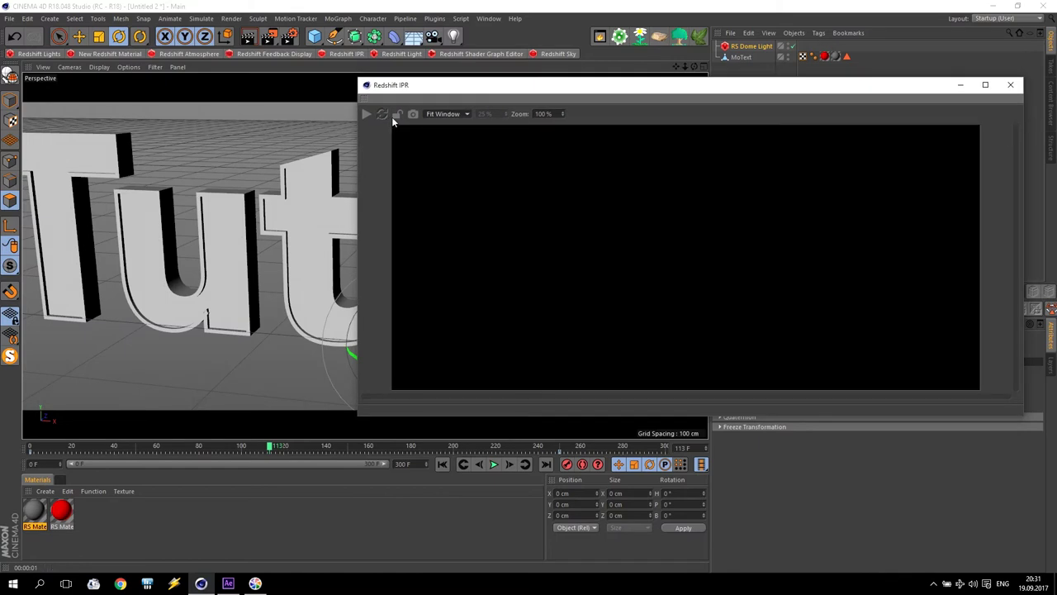
left_click(367, 114)
left_click_drag(358, 78, 609, 166)
left_click_drag(681, 181, 117, 106)
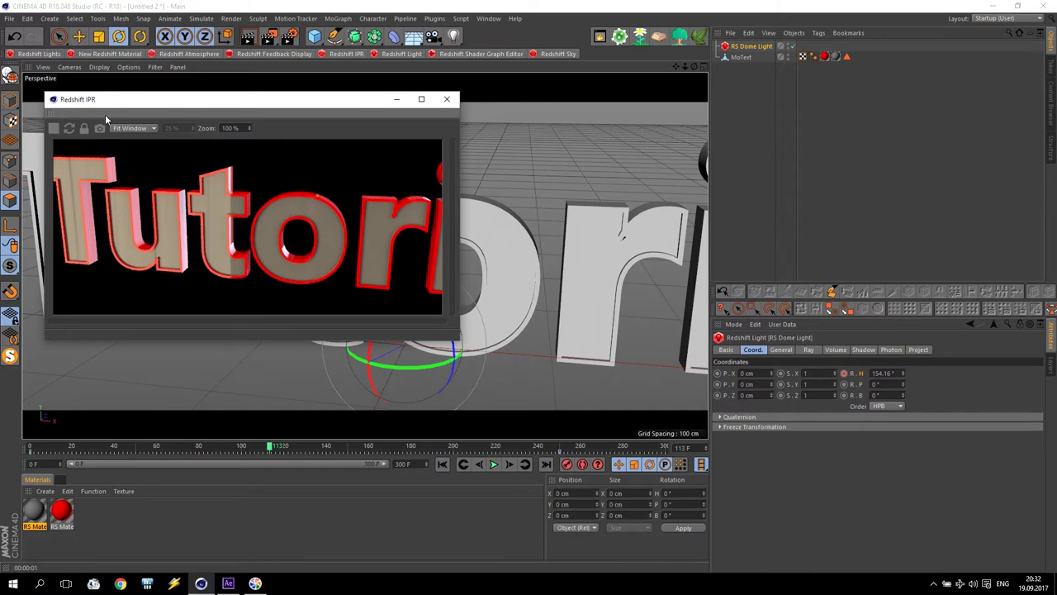
left_click_drag(273, 447, 552, 447)
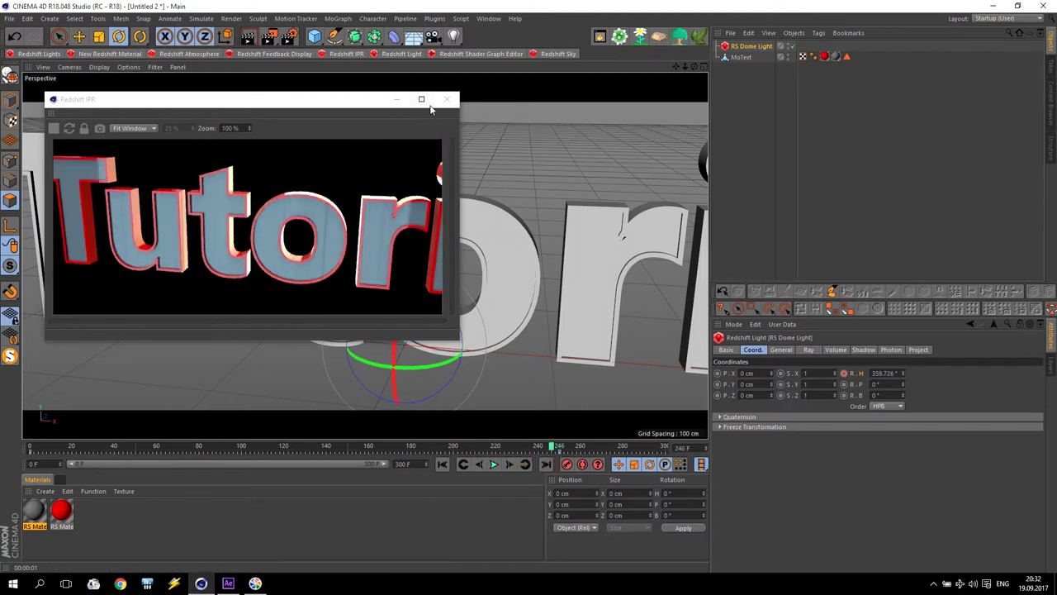
left_click_drag(287, 103, 270, 92)
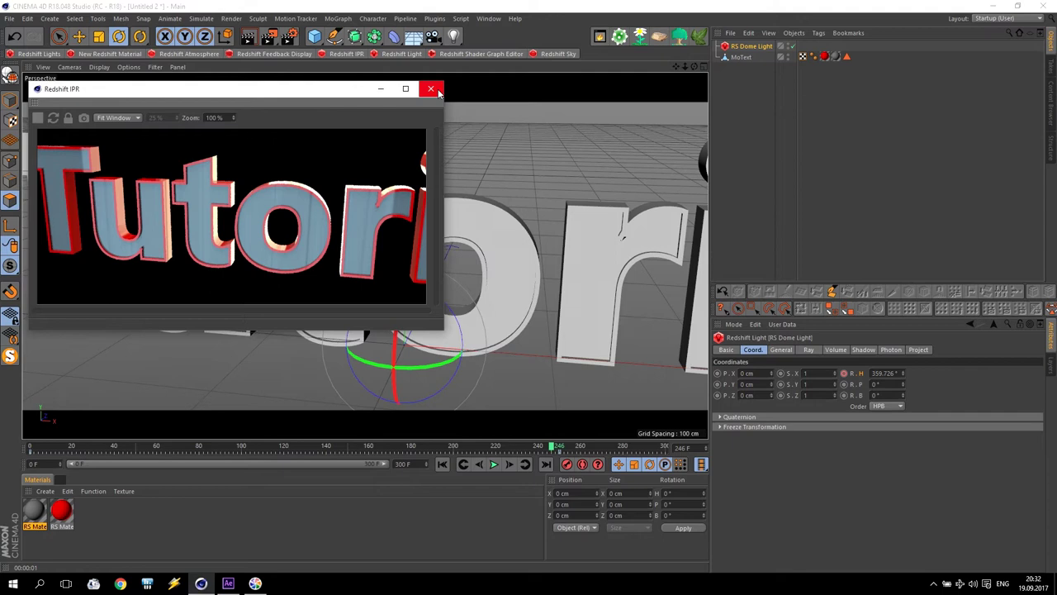
Change the interpolation of the dome light's rotation keys at frames 250 and 0 to Linear
left_click(560, 456)
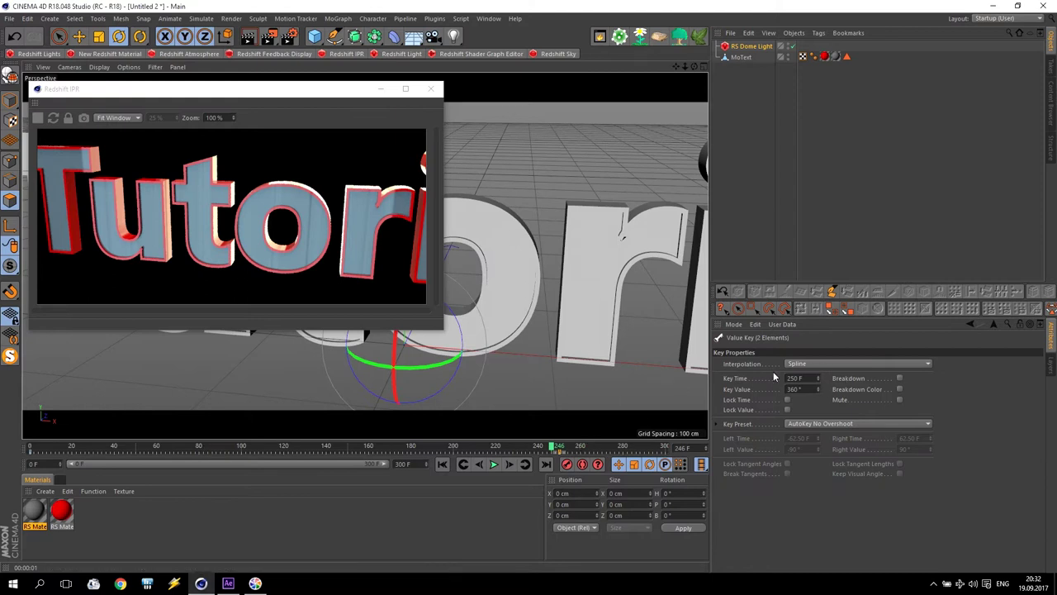
left_click(818, 363)
left_click(805, 395)
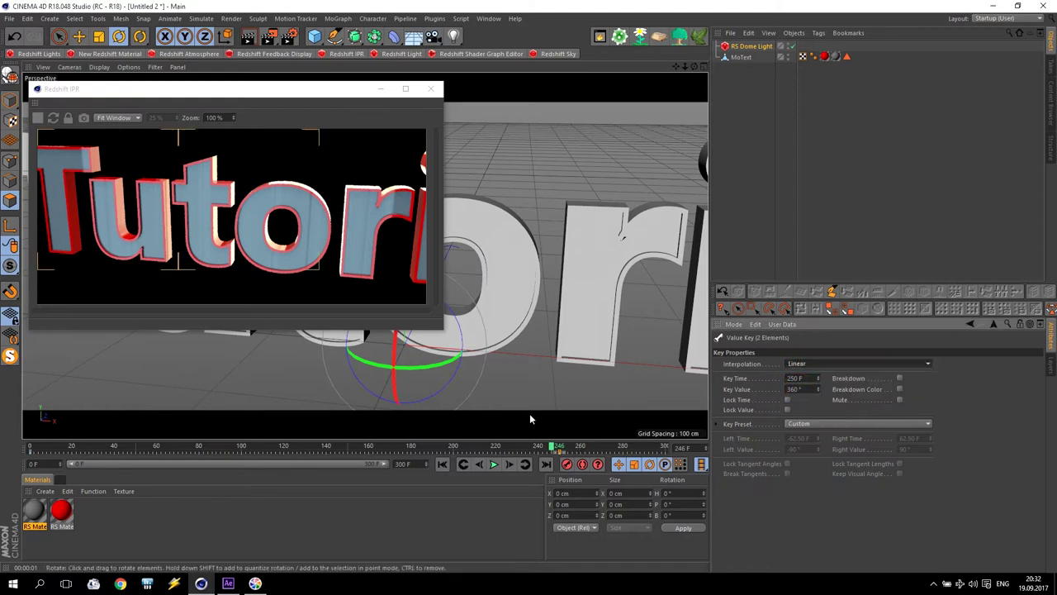
left_click(31, 452)
left_click(31, 453)
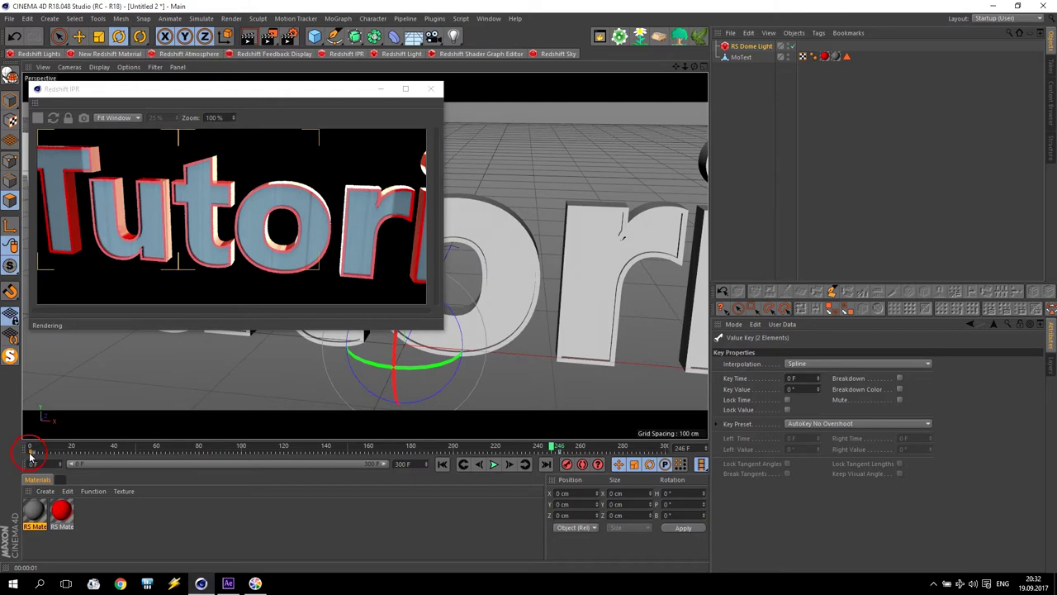
left_click(832, 365)
left_click(806, 390)
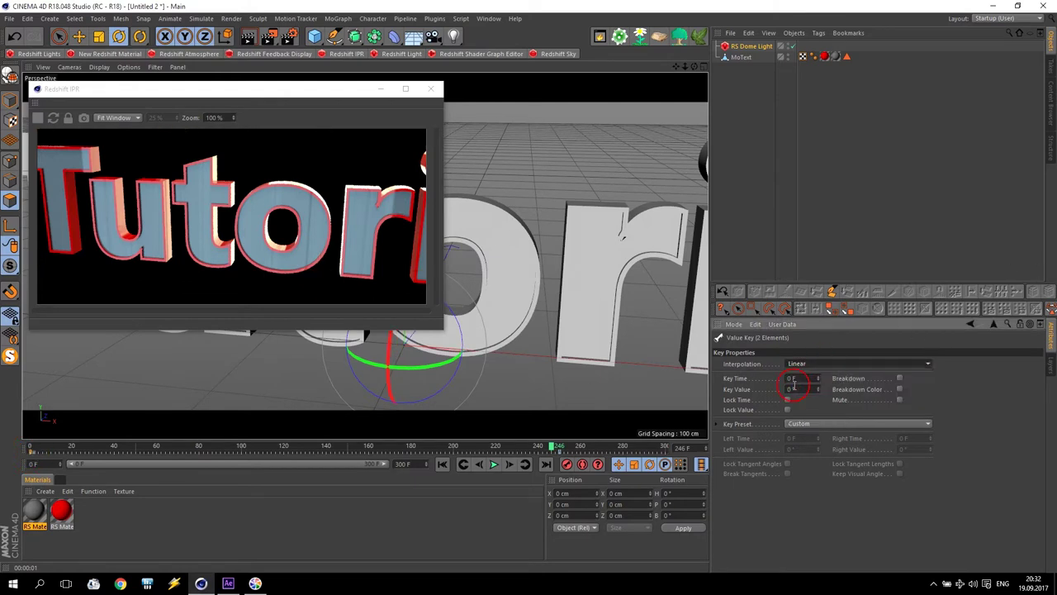
Return the timeline to frame 0, clear the object selection and close the Redshift IPR window
left_click(476, 449)
left_click_drag(476, 448, 23, 478)
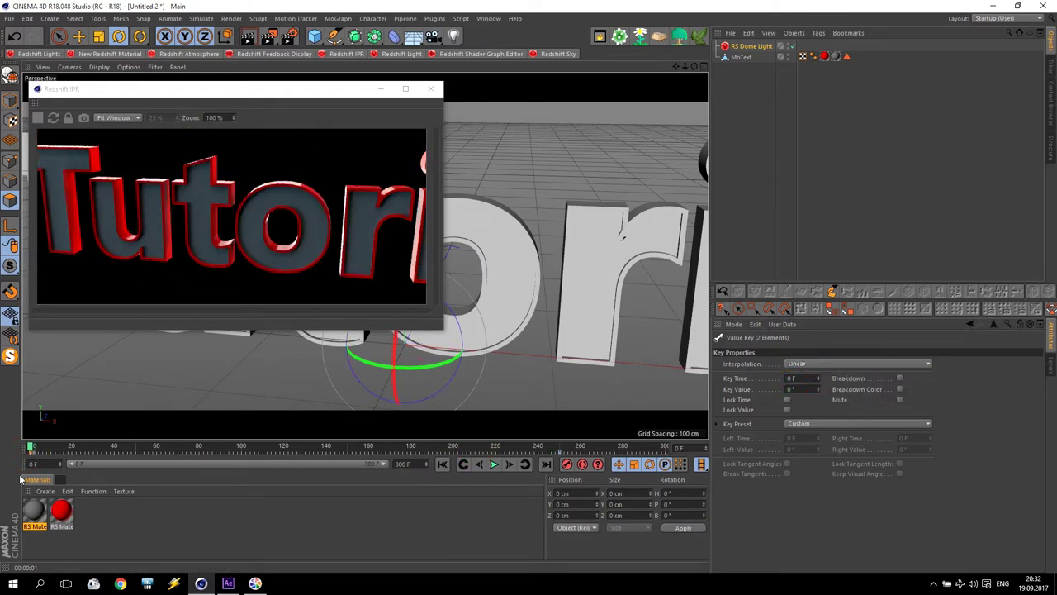
left_click(757, 101)
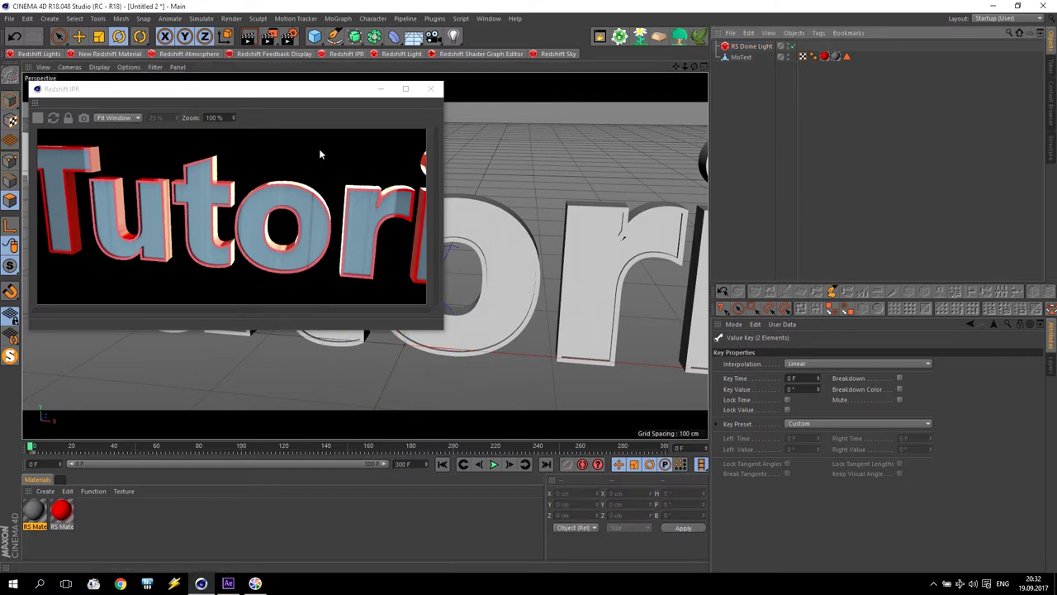
left_click(430, 88)
scroll(207, 336, "up", 8)
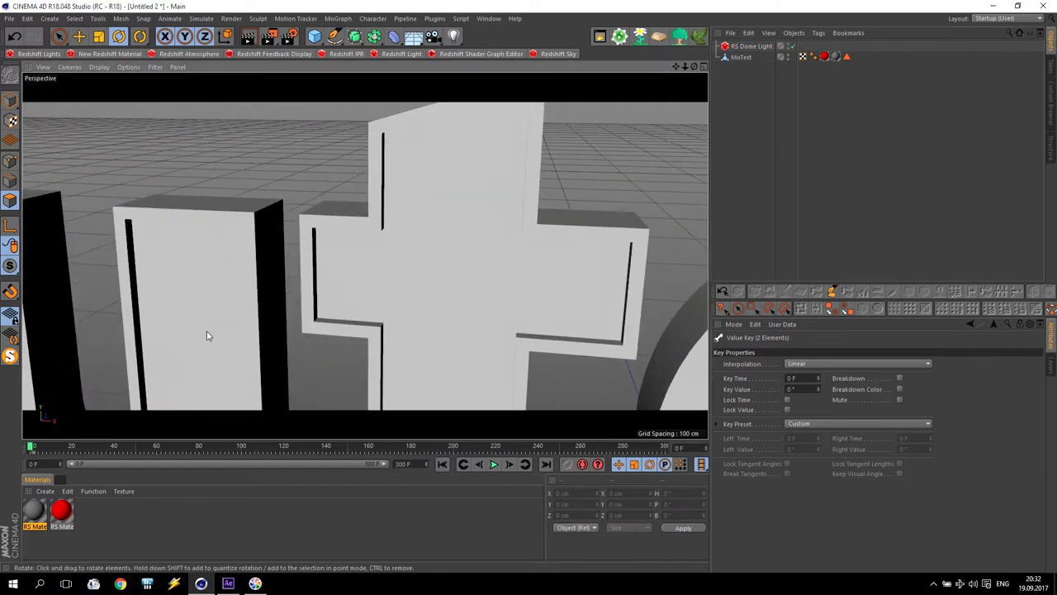
scroll(421, 358, "up", 4)
scroll(128, 128, "up", 2)
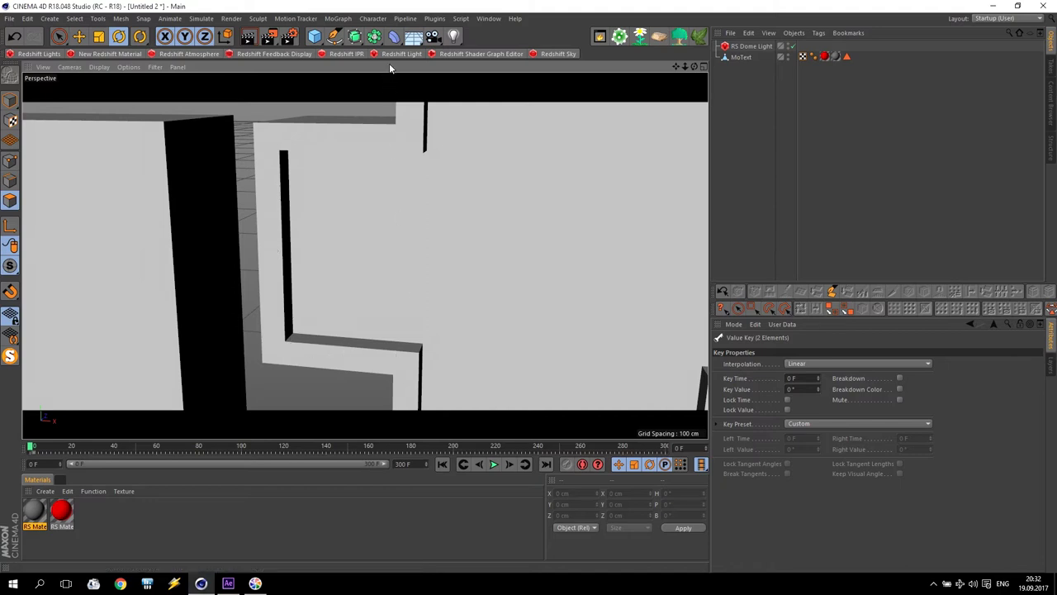
left_click(742, 59)
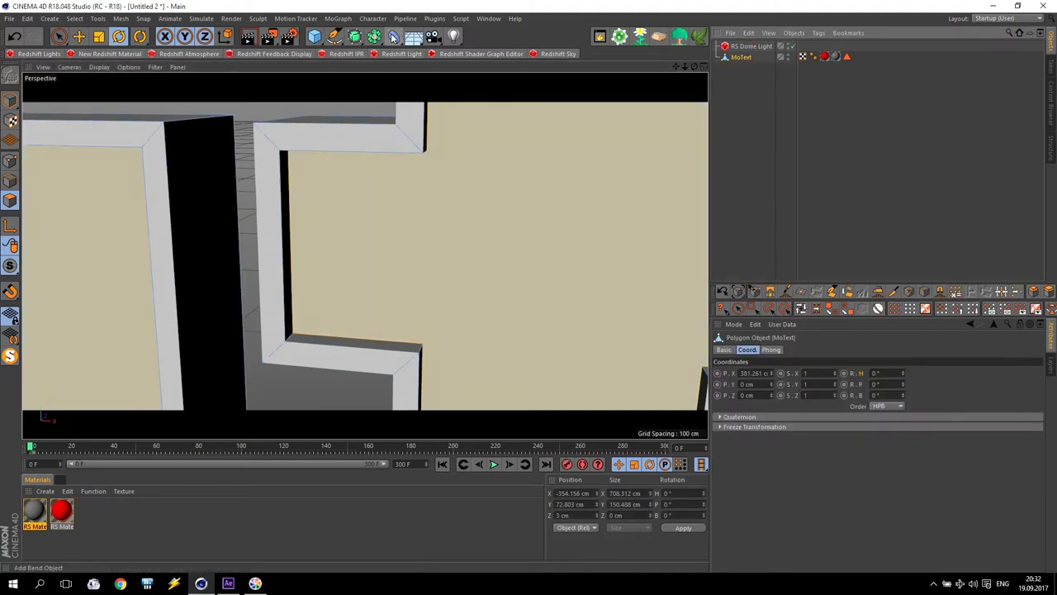
left_click(394, 35)
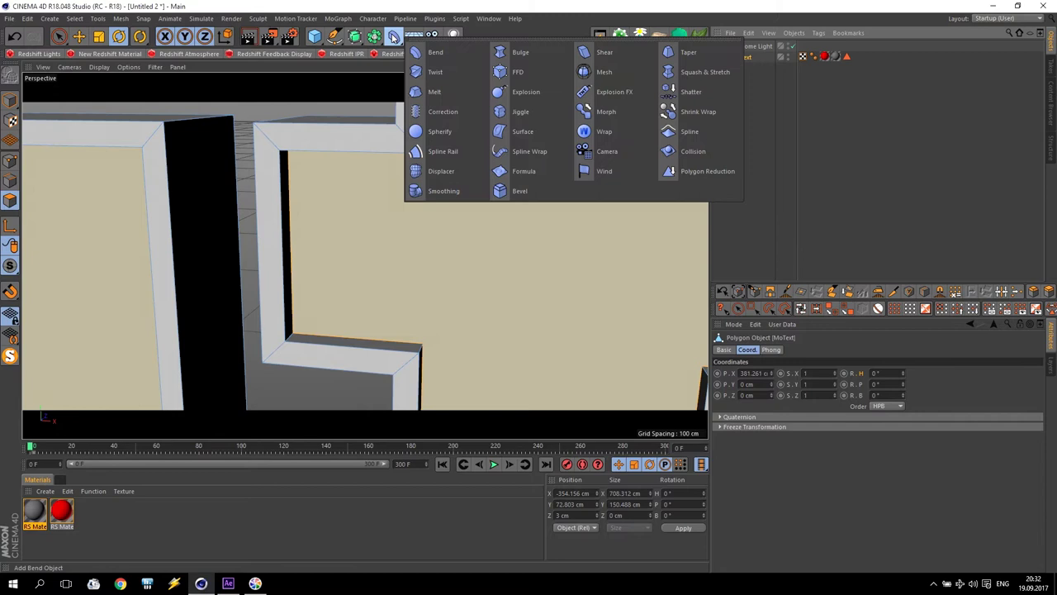
left_click(520, 191)
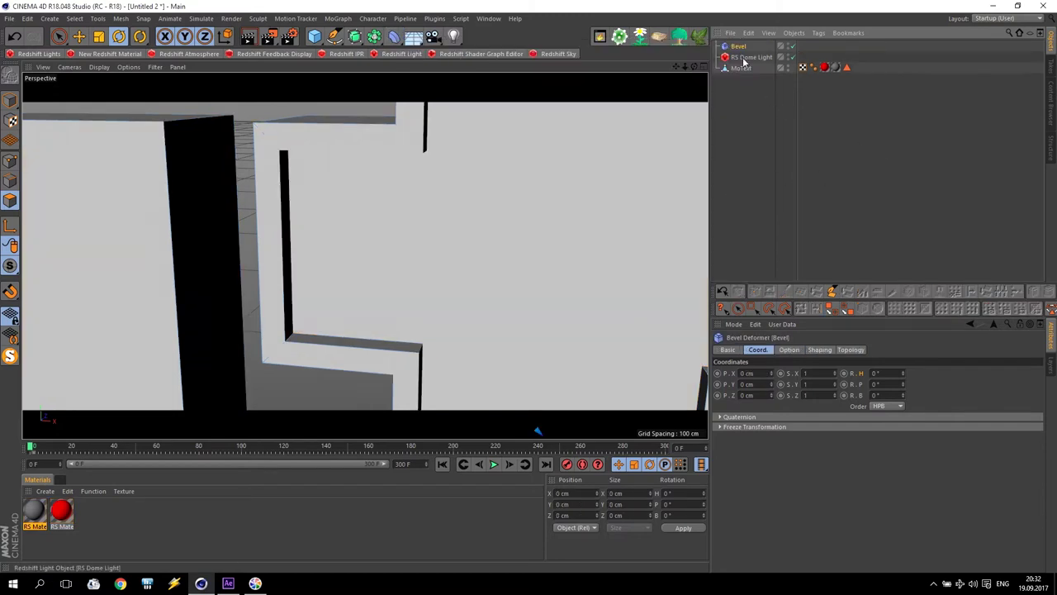
key("Delete")
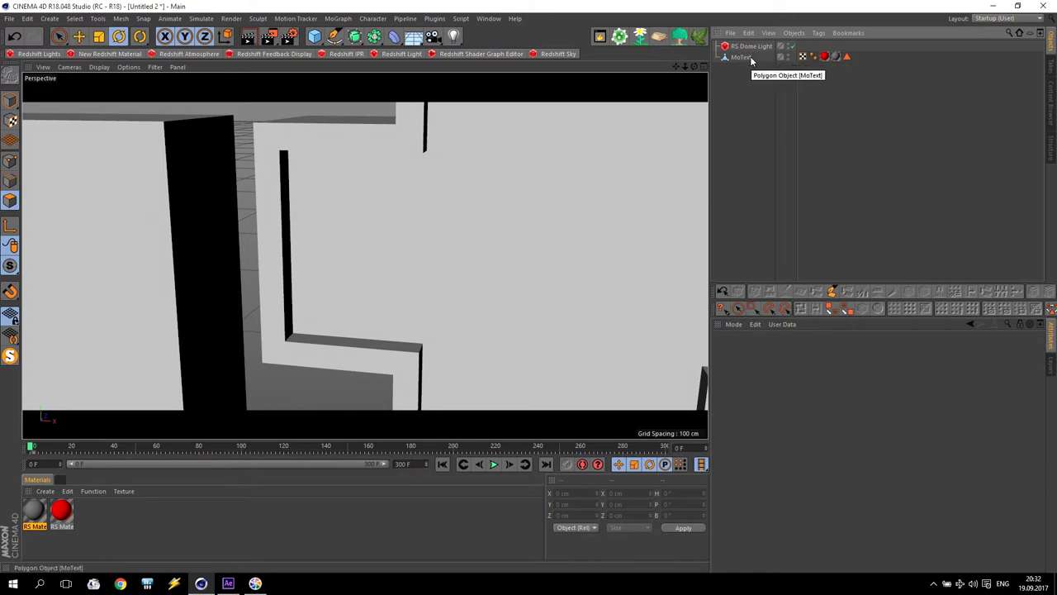
Open the red RS Material for editing and start an enlarged Redshift IPR preview beside it
double_click(60, 514)
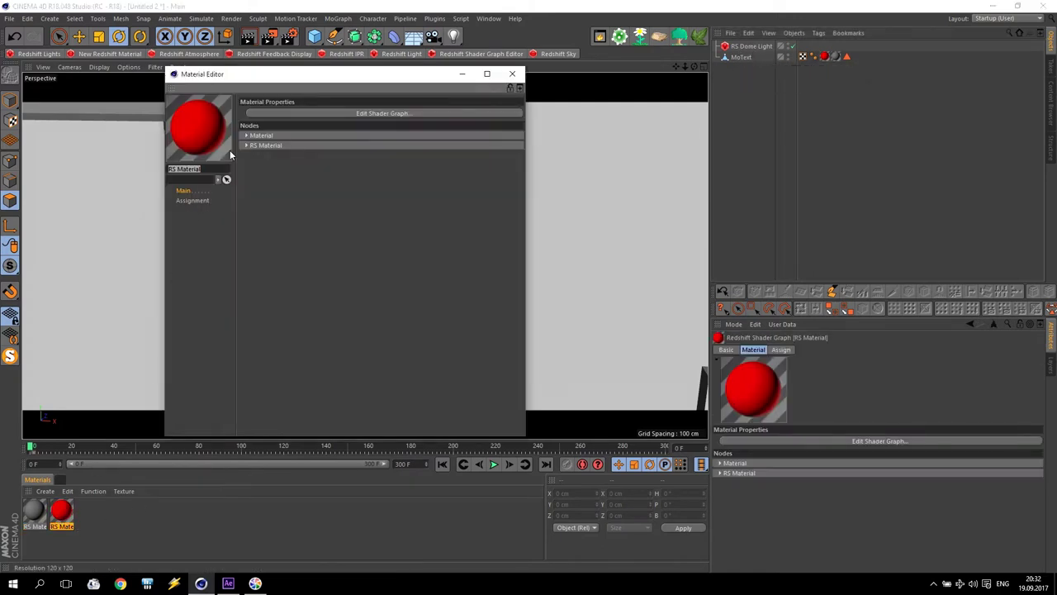
left_click_drag(277, 81, 794, 199)
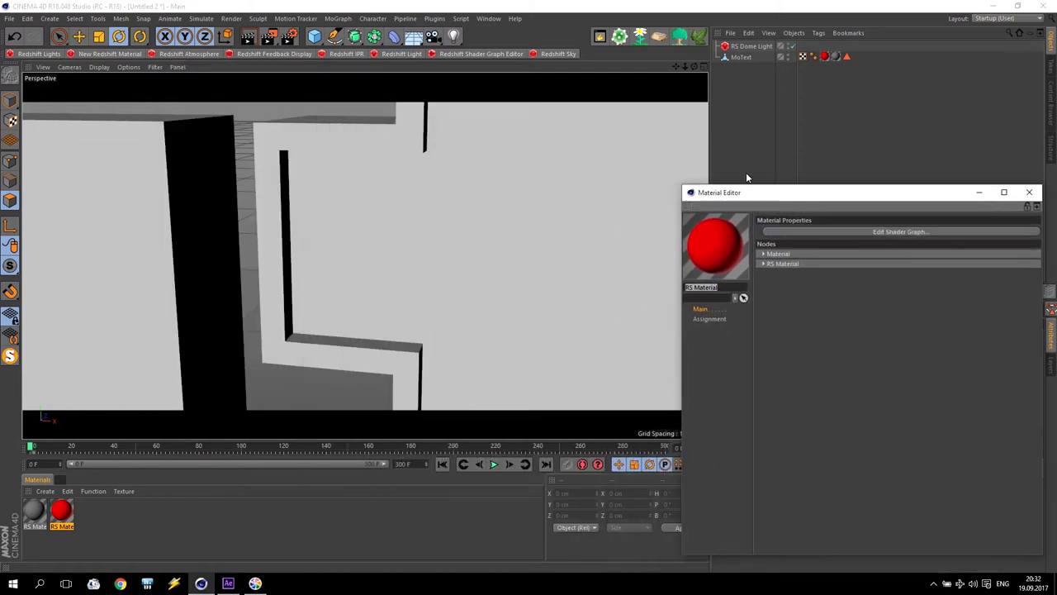
left_click(323, 54)
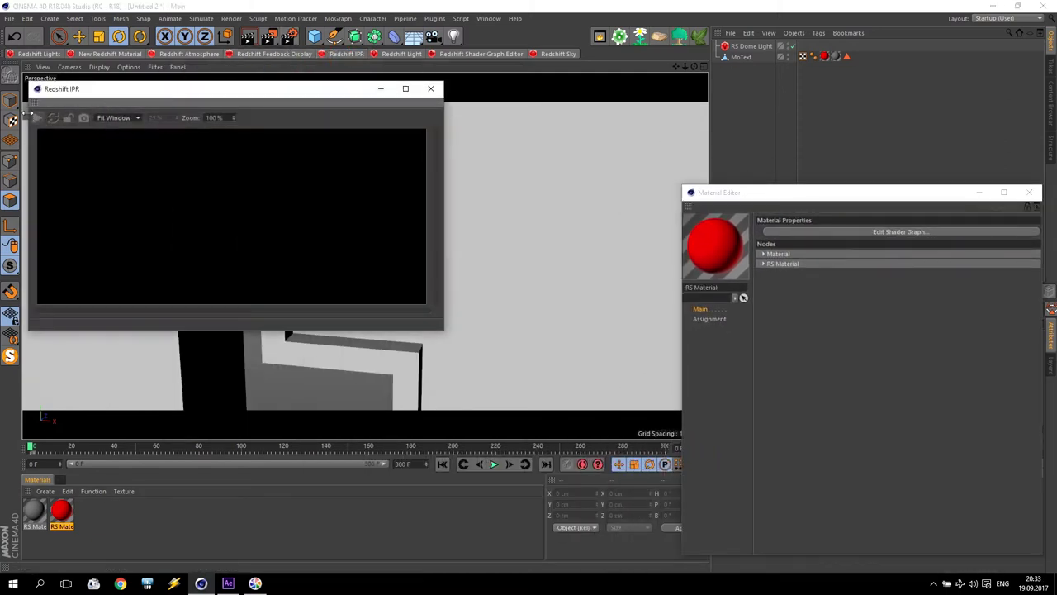
left_click_drag(440, 338, 629, 433)
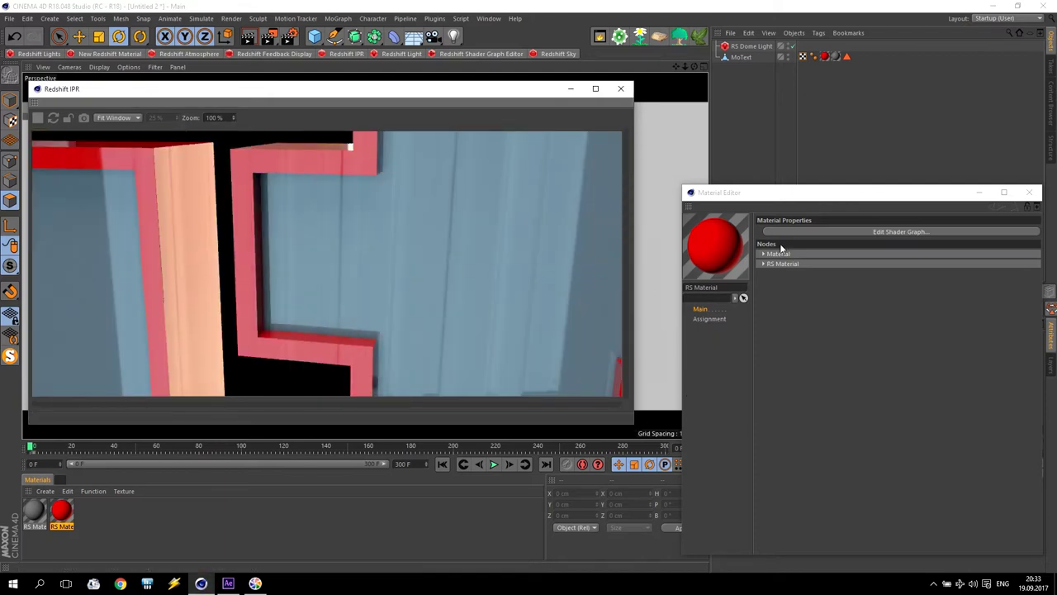
Open the red material's shader graph and arrange its window and nodes so the IPR preview stays in view
left_click(913, 231)
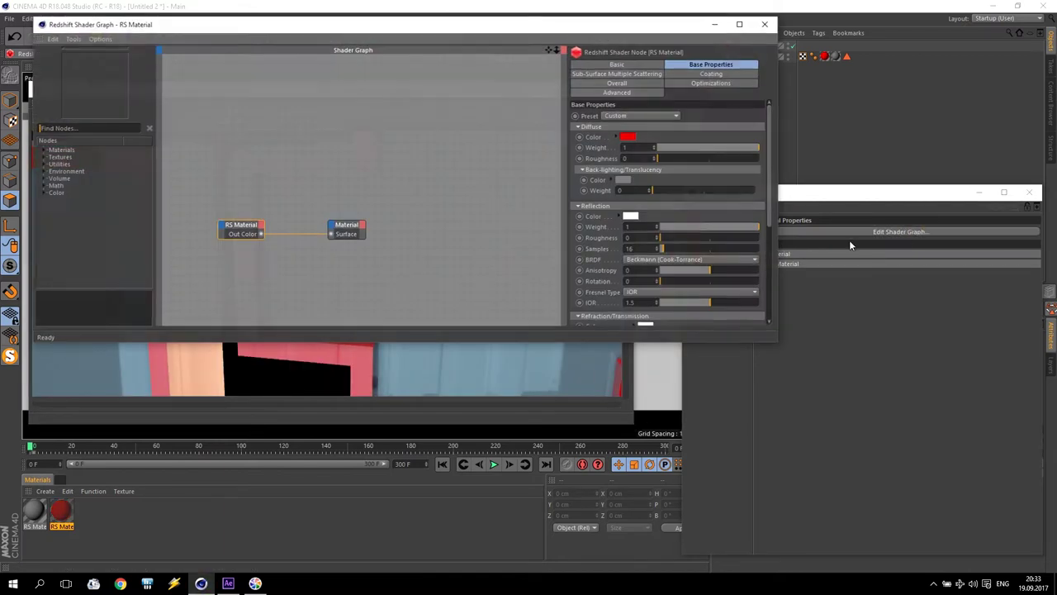
left_click_drag(423, 37, 703, 258)
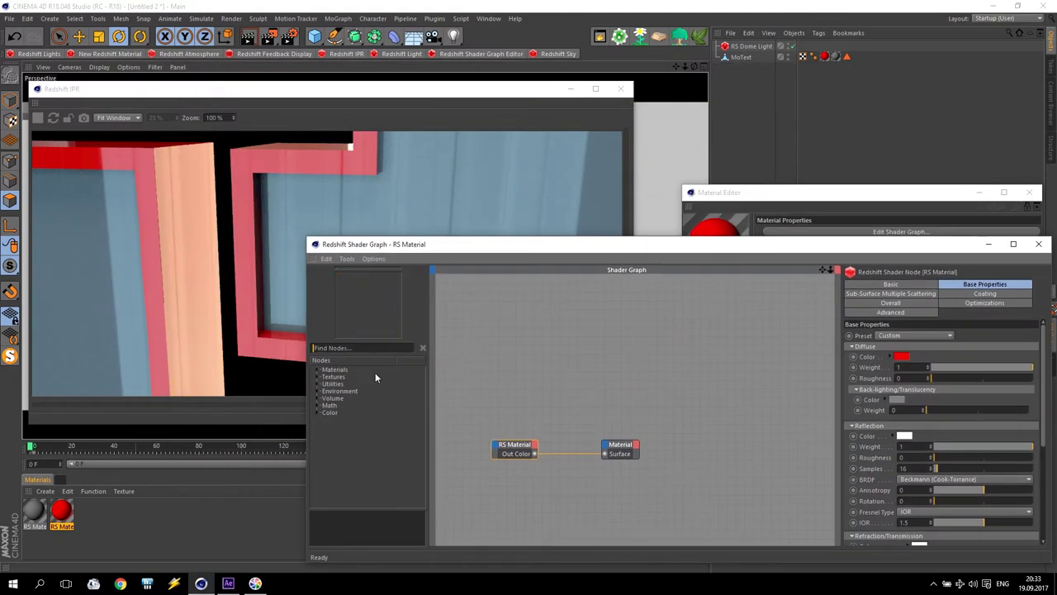
left_click_drag(482, 408, 704, 519)
left_click_drag(530, 444, 684, 439)
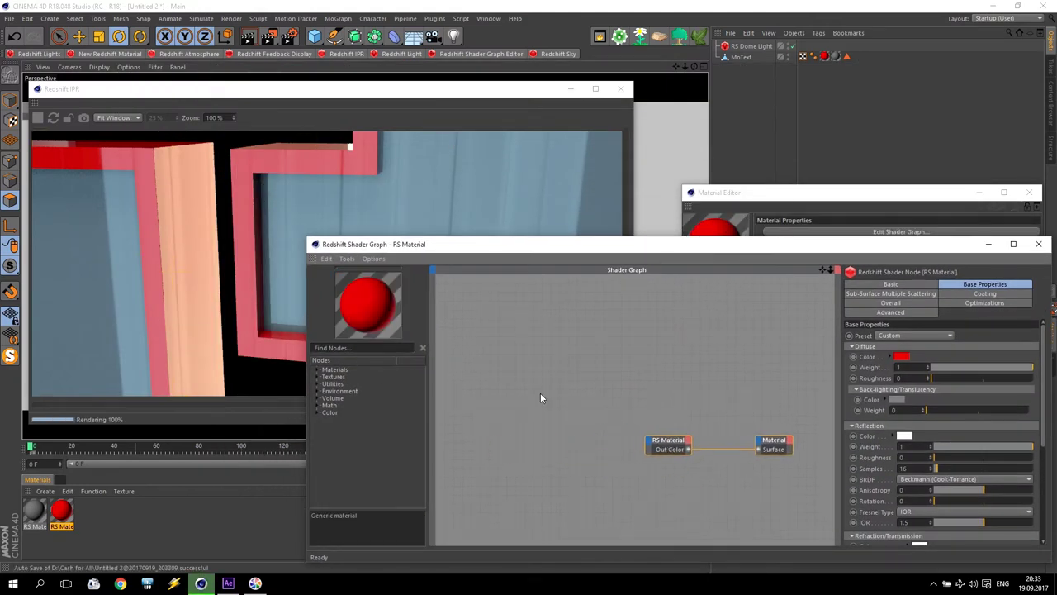
left_click_drag(304, 371, 518, 372)
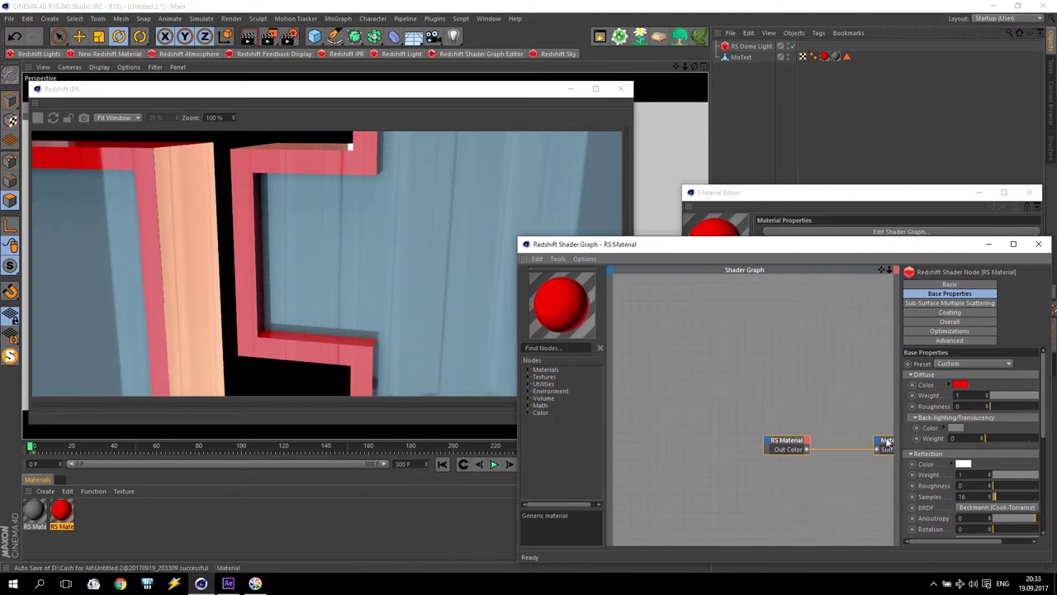
left_click_drag(885, 441, 854, 423)
Darken the red material's diffuse color to deep red and set its reflection roughness to 0.1
left_click(959, 386)
left_click(982, 406)
left_click(938, 425)
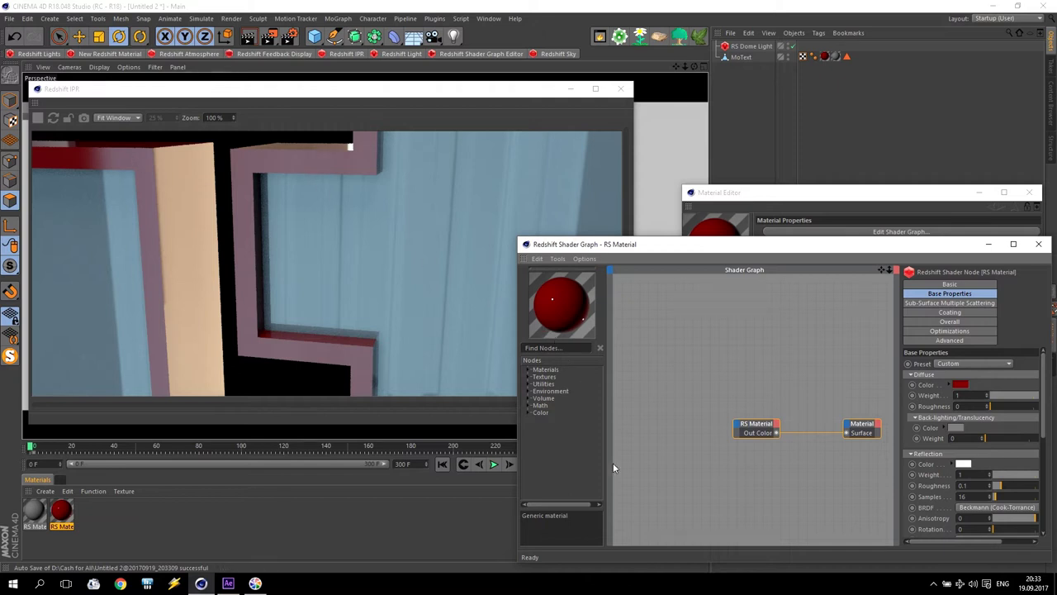
Add a Round Corners node to the red material's shader graph and connect its output to the RS Material's Overall Bump Input
left_click(526, 385)
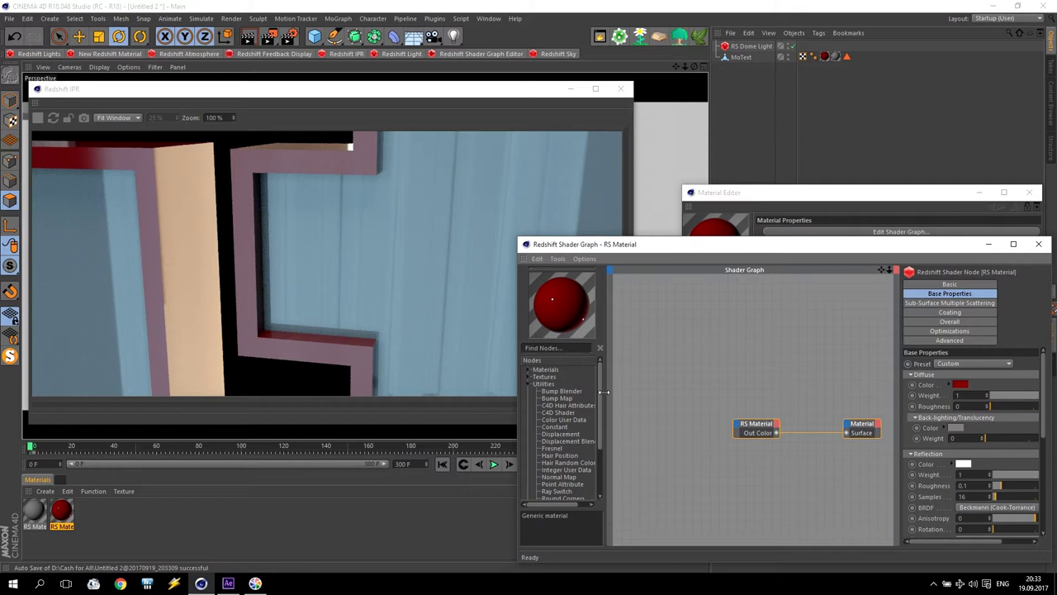
left_click_drag(602, 397, 607, 424)
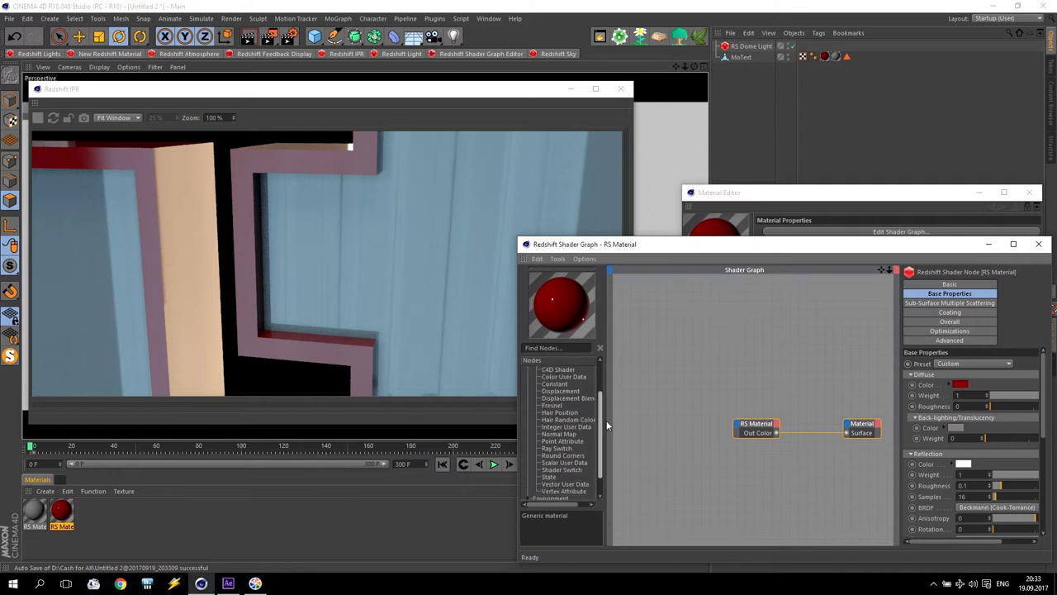
scroll(549, 397, "up", 3)
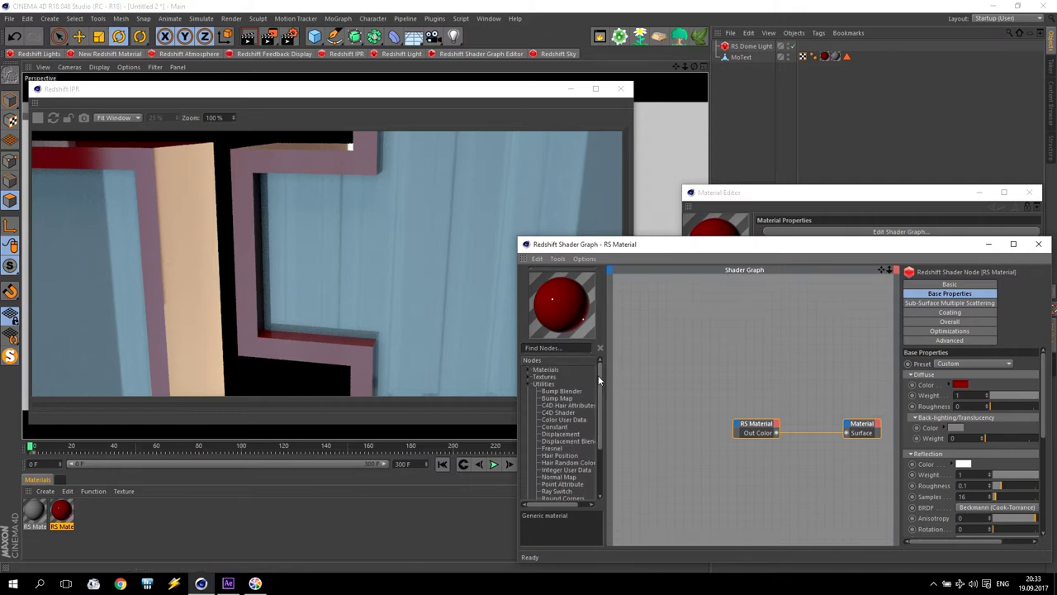
left_click_drag(600, 379, 606, 404)
left_click(572, 465)
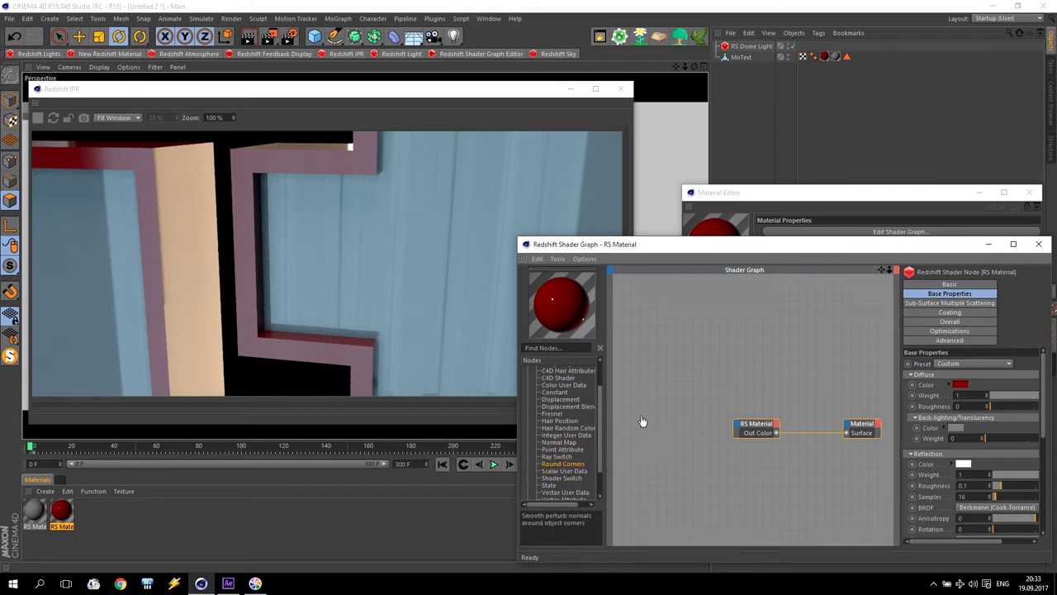
left_click_drag(652, 417, 653, 418)
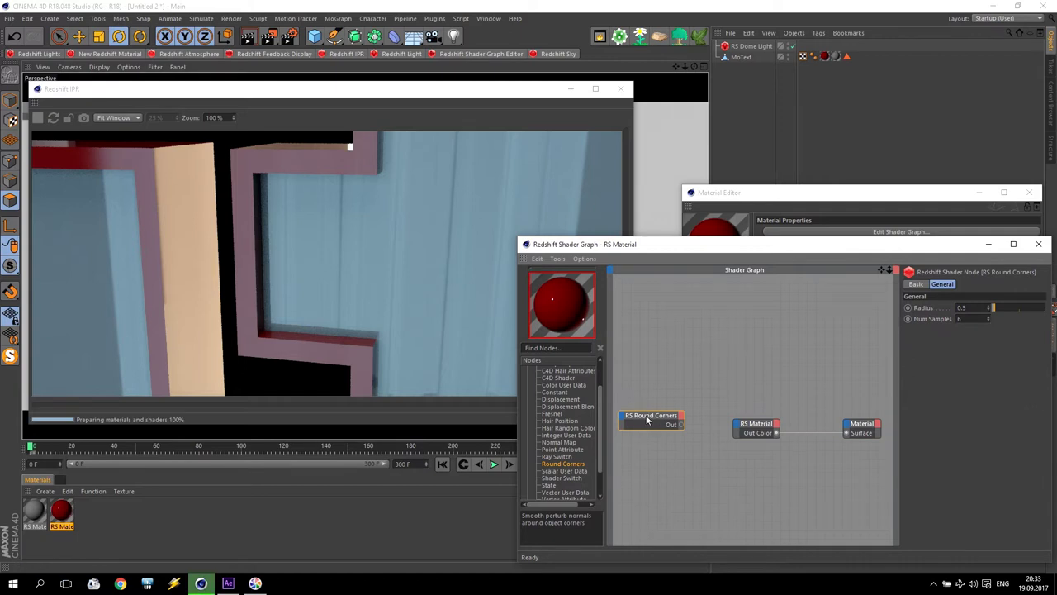
left_click_drag(685, 430, 738, 428)
mouse_move(756, 508)
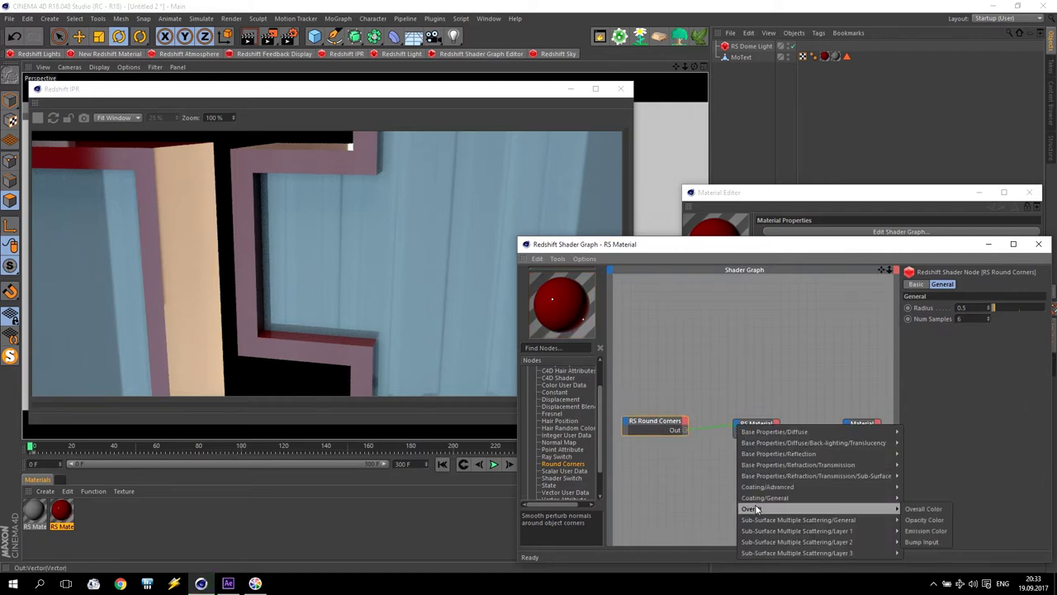
left_click(936, 541)
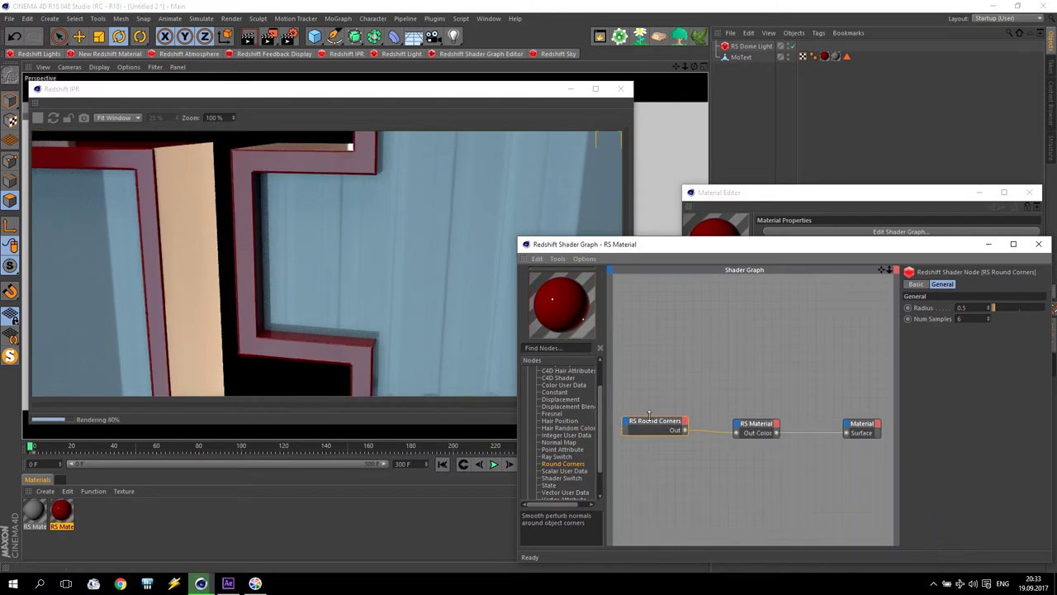
Reposition the Round Corners node beside the RS Material node and make the RS Material node taller
left_click_drag(598, 411, 606, 377)
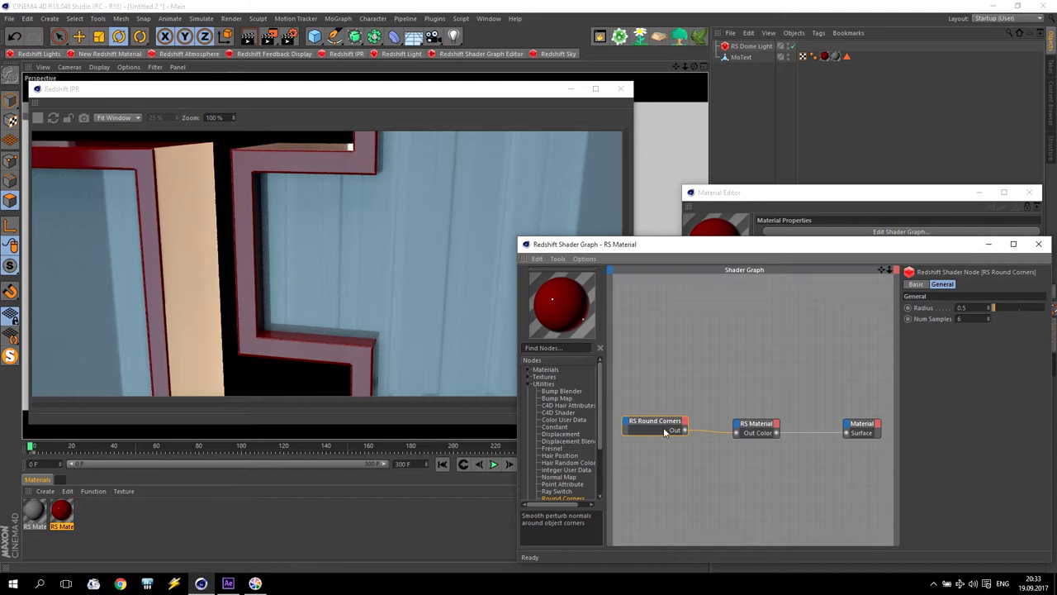
left_click_drag(664, 432, 674, 435)
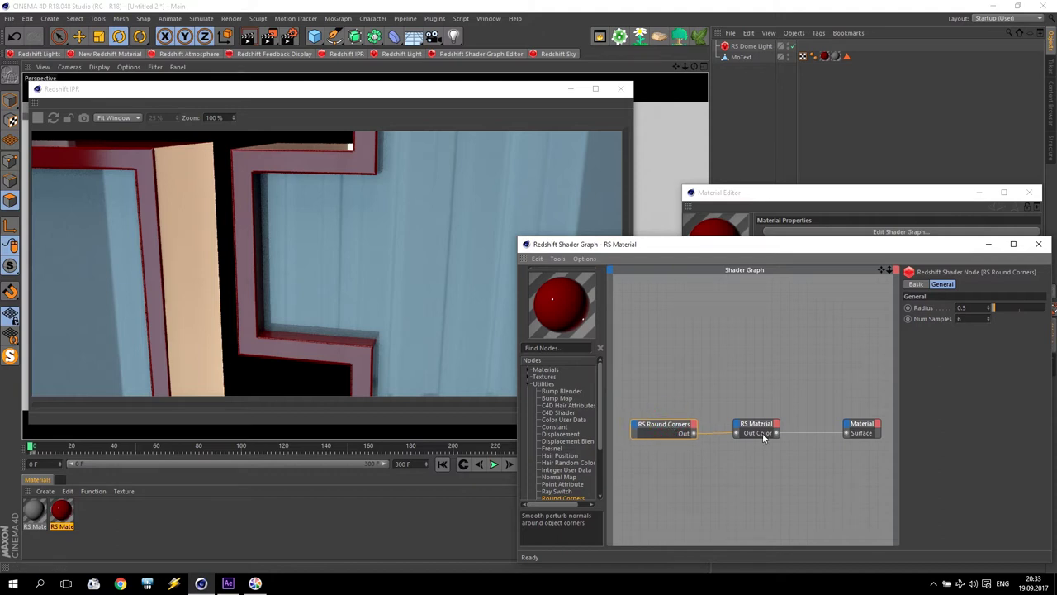
left_click_drag(757, 439, 760, 478)
left_click_drag(665, 419, 661, 414)
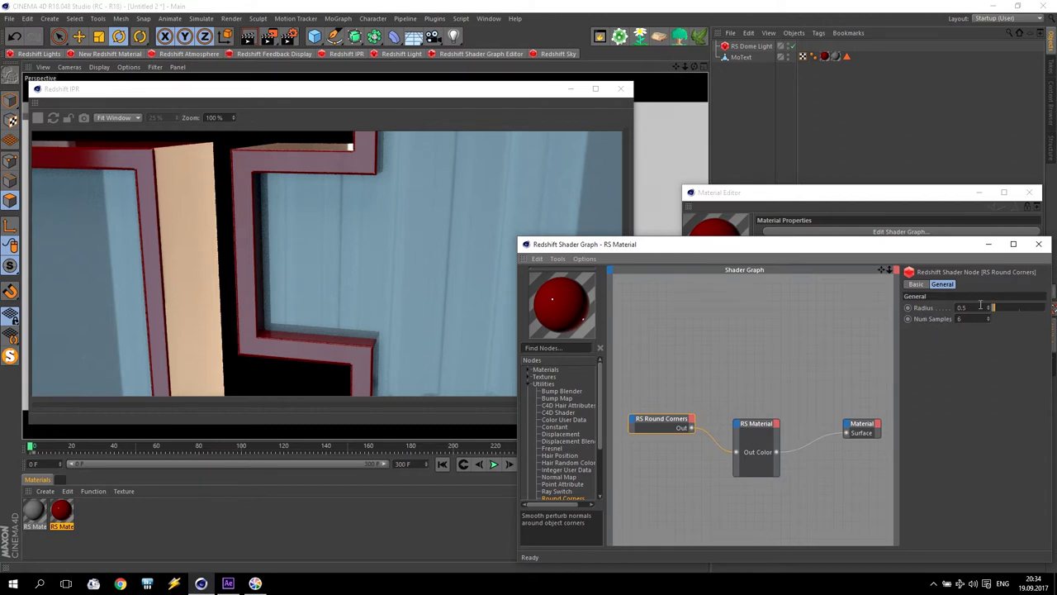
Raise the Round Corners radius to 1, compare larger radii in the render preview, and settle on 2
key("Return")
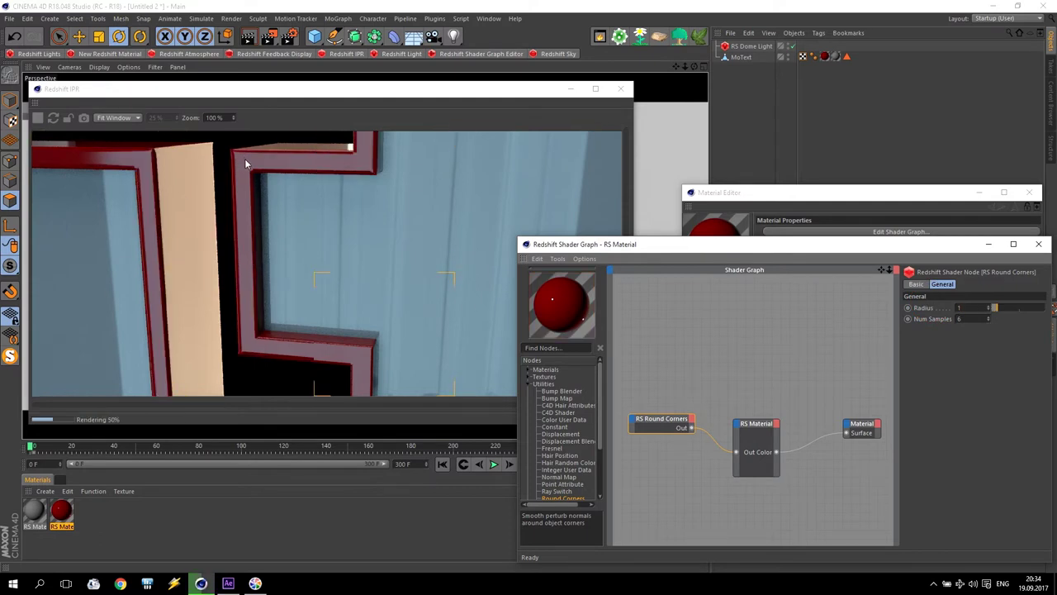
left_click_drag(967, 308, 946, 308)
type("2")
key("Return")
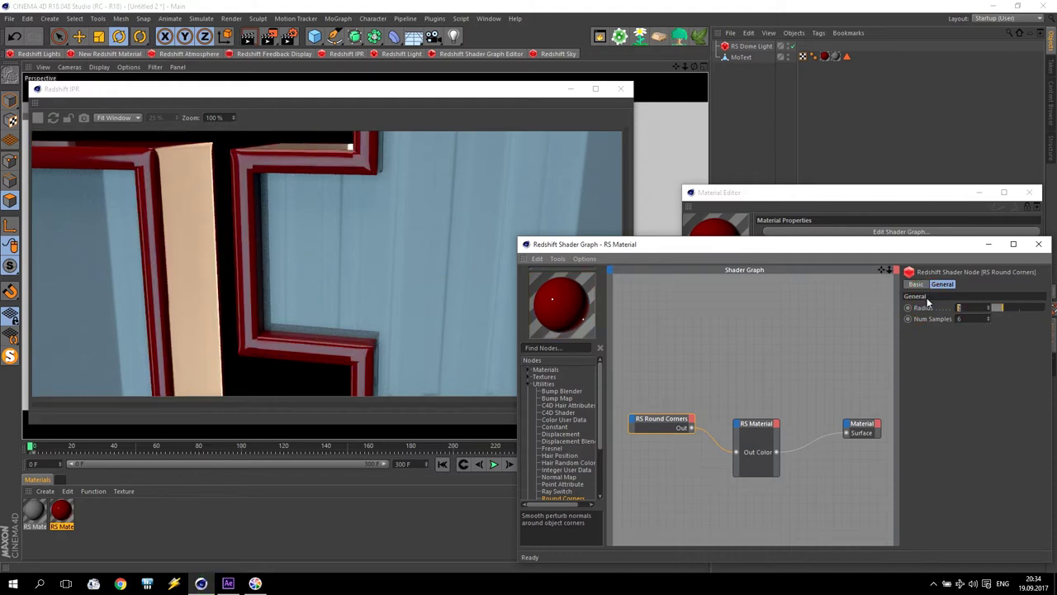
key("Return")
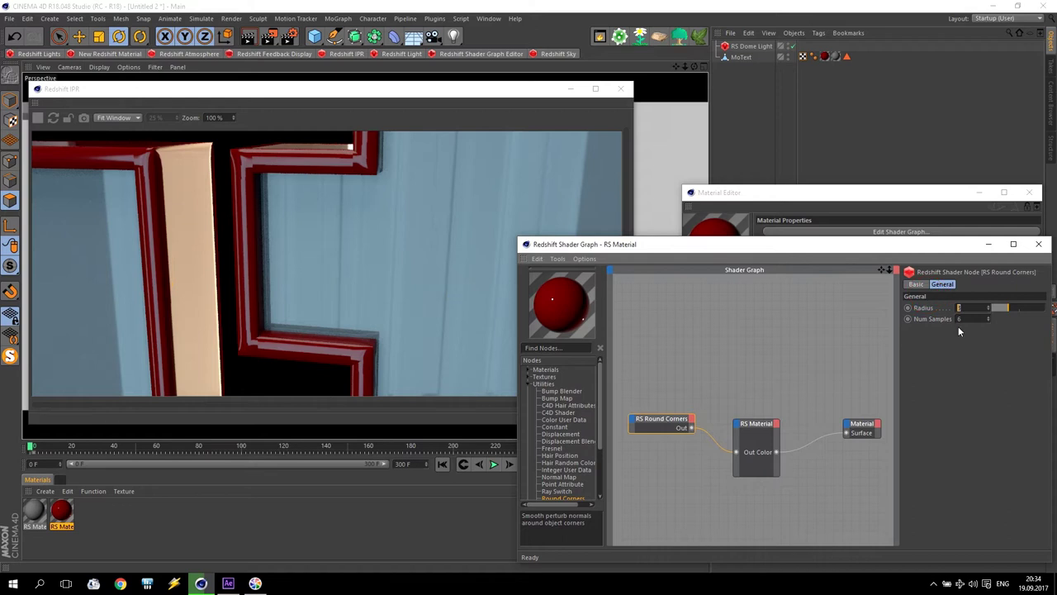
type("2")
key("Return")
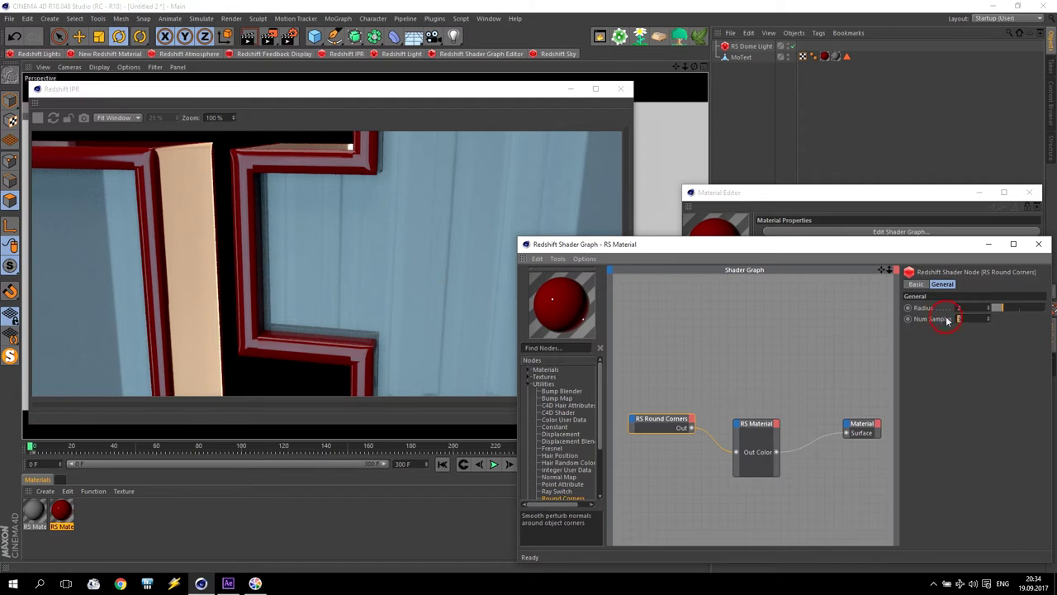
key("Return")
left_click(922, 315)
key("Return")
left_click_drag(635, 390, 699, 440)
Close the red material's shader graph and material editor, and open the gray RS Material's shader graph
left_click(1038, 243)
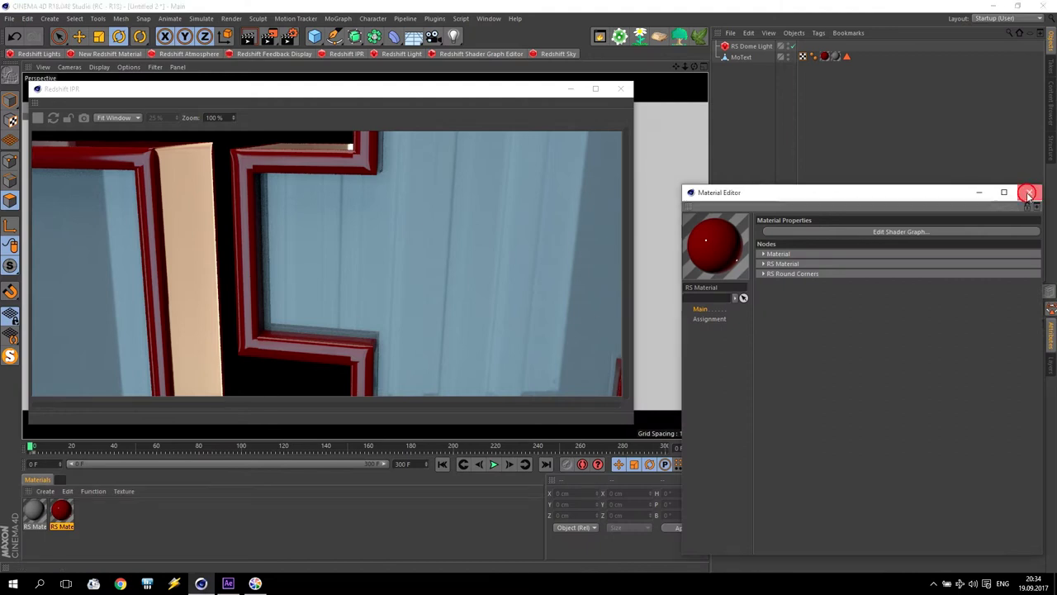
left_click(1029, 193)
left_click(35, 512)
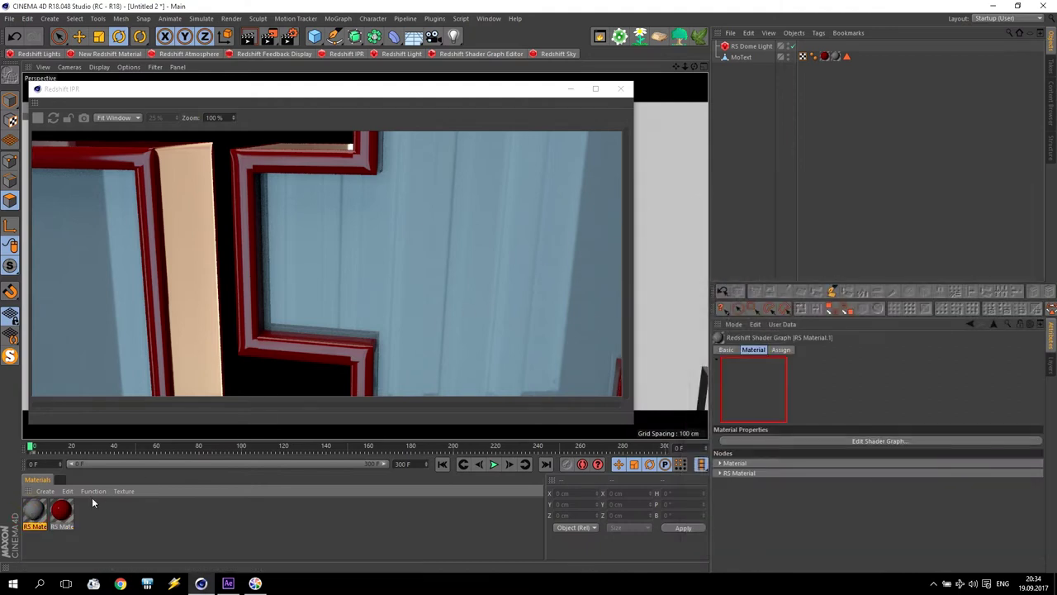
double_click(30, 513)
left_click(360, 112)
Arrange the gray material's shader graph window and nodes so the IPR preview stays in view
left_click_drag(360, 25, 795, 220)
left_click(511, 75)
left_click_drag(740, 462, 641, 413)
left_click_drag(747, 423, 785, 377)
left_click_drag(469, 247, 416, 368)
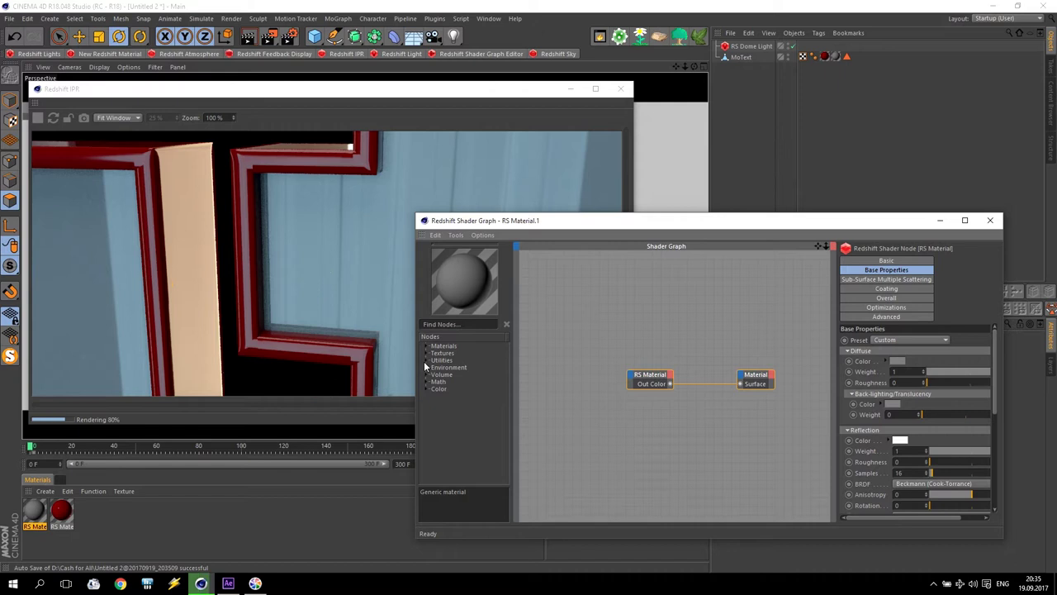
Add a C4D Shader node to the gray material's graph and load the Tiles surface shader into it
left_click(426, 361)
left_click(450, 390)
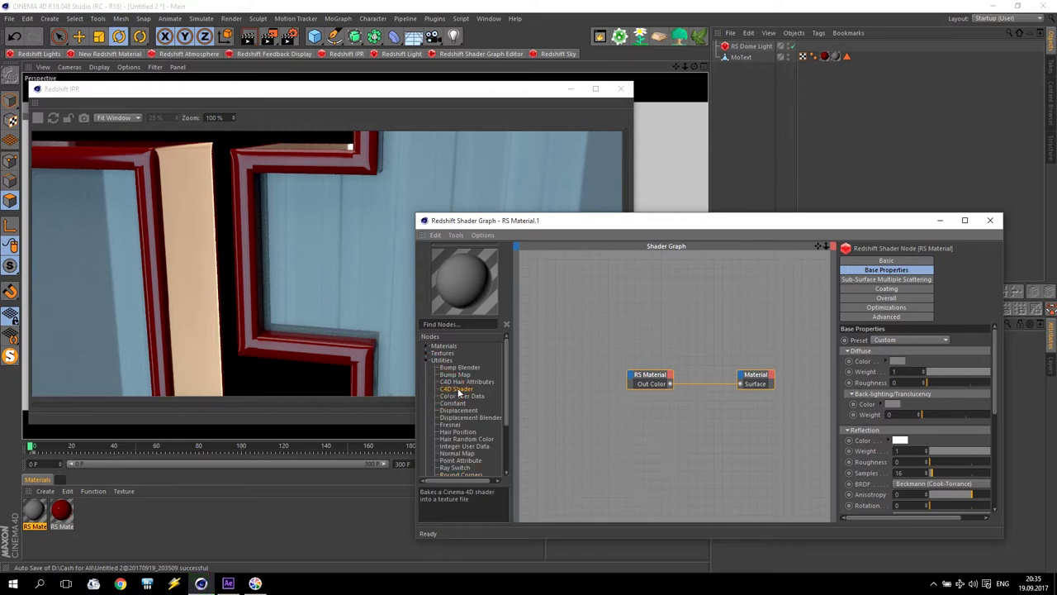
left_click_drag(450, 390, 554, 318)
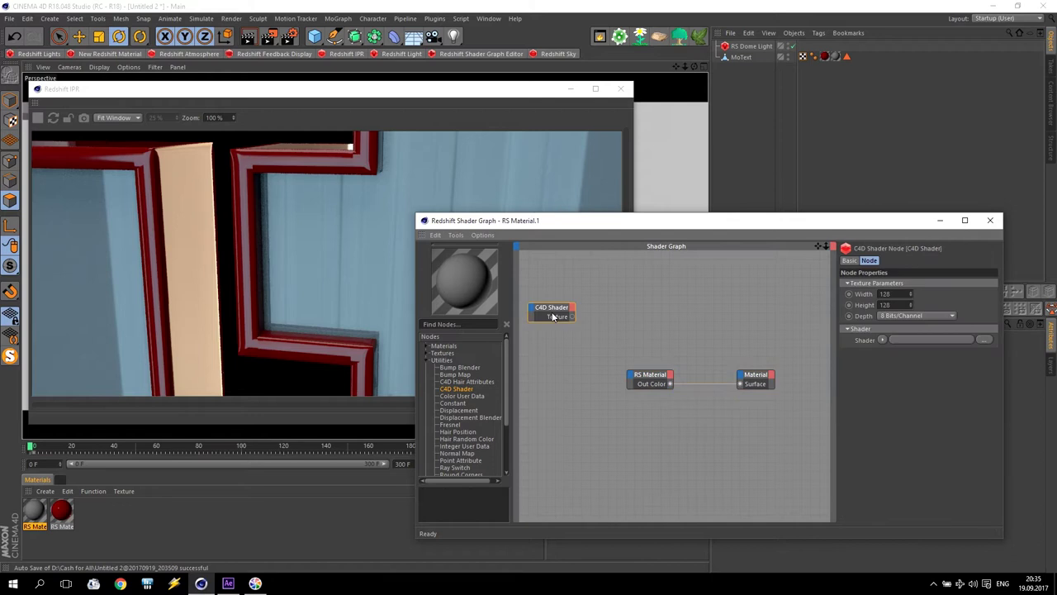
left_click(882, 339)
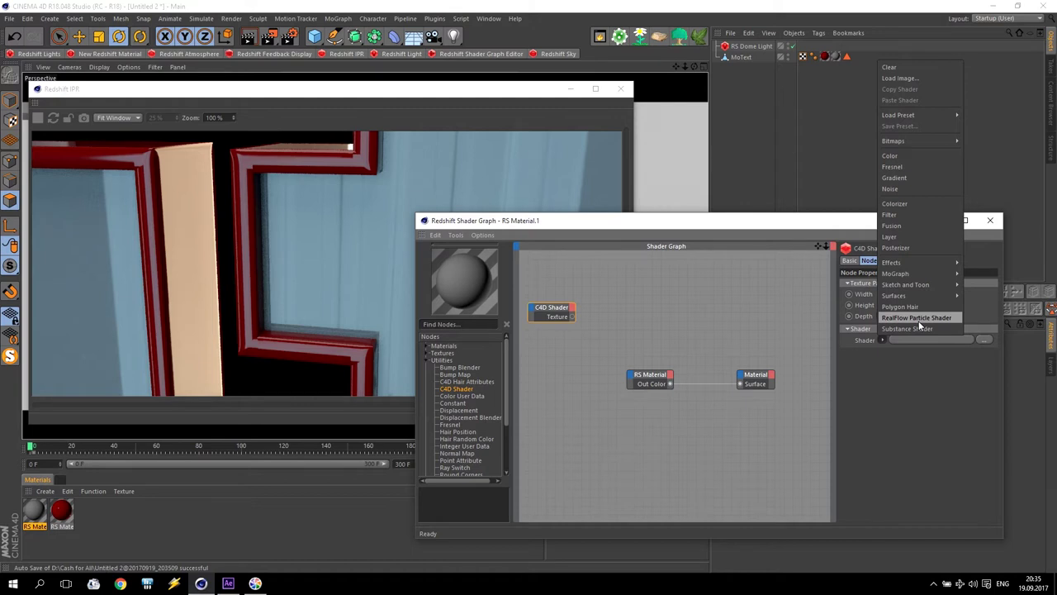
mouse_move(912, 297)
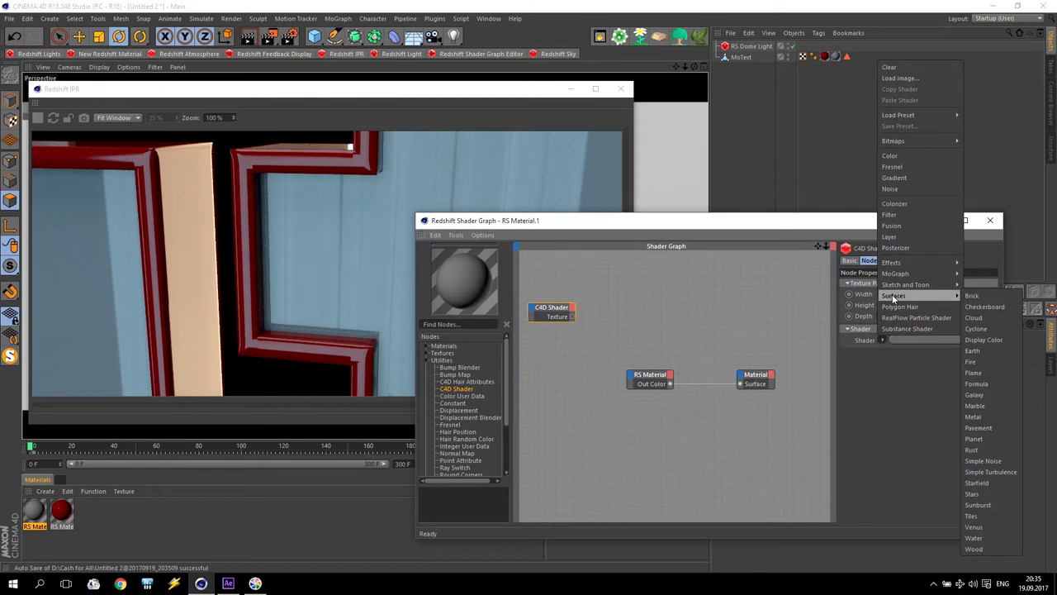
left_click(972, 516)
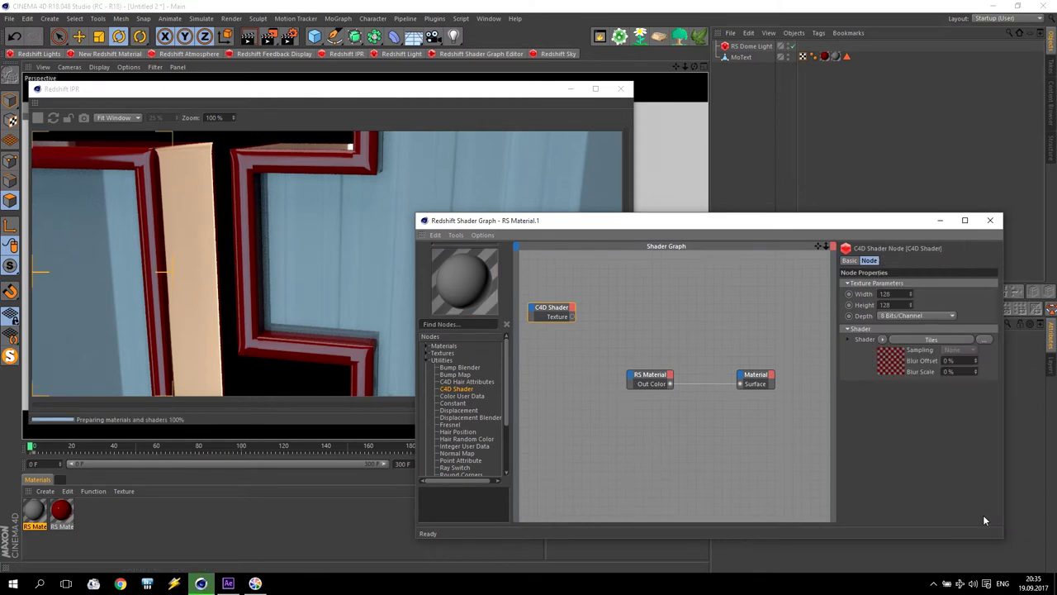
Make room between the nodes, add an RS Texture node, and connect the C4D Shader's texture output to its Tex 0 image input
left_click_drag(559, 312, 555, 326)
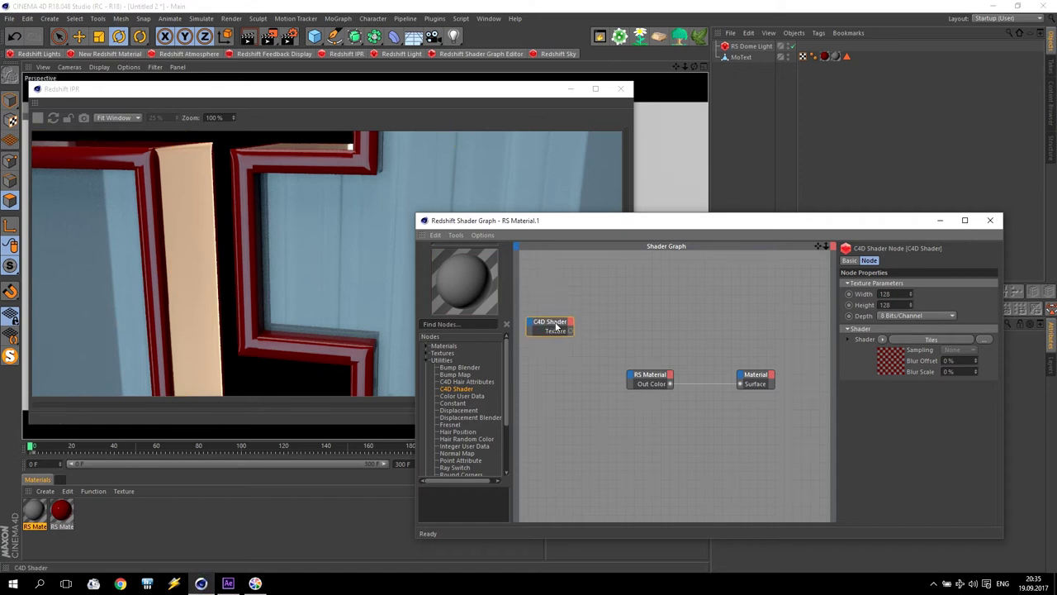
left_click(657, 377)
left_click_drag(657, 377, 701, 379)
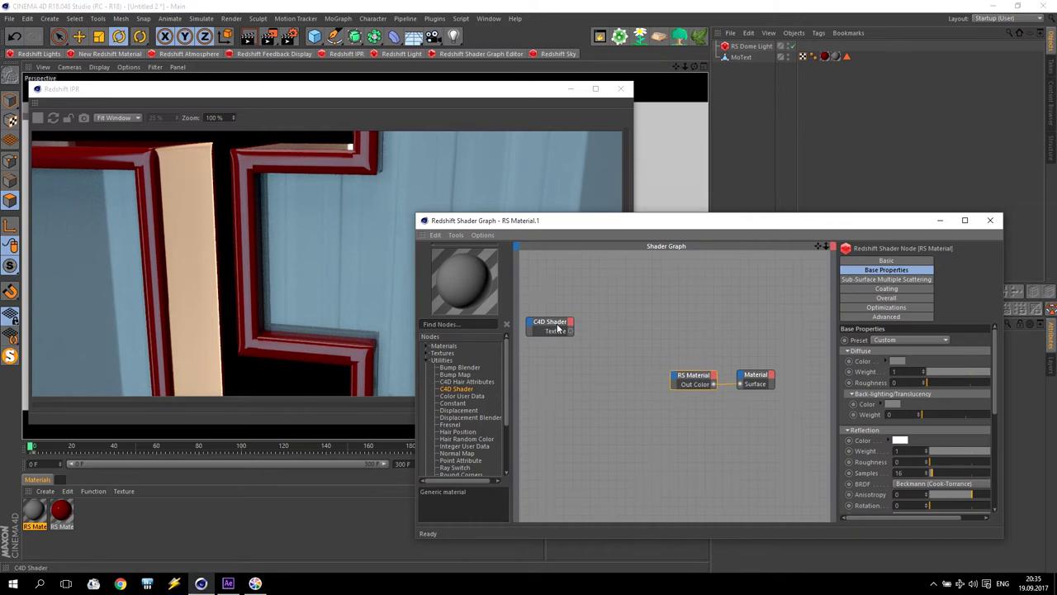
mouse_move(571, 331)
left_mouse_down()
mouse_move(665, 376)
mouse_move(565, 329)
left_mouse_up()
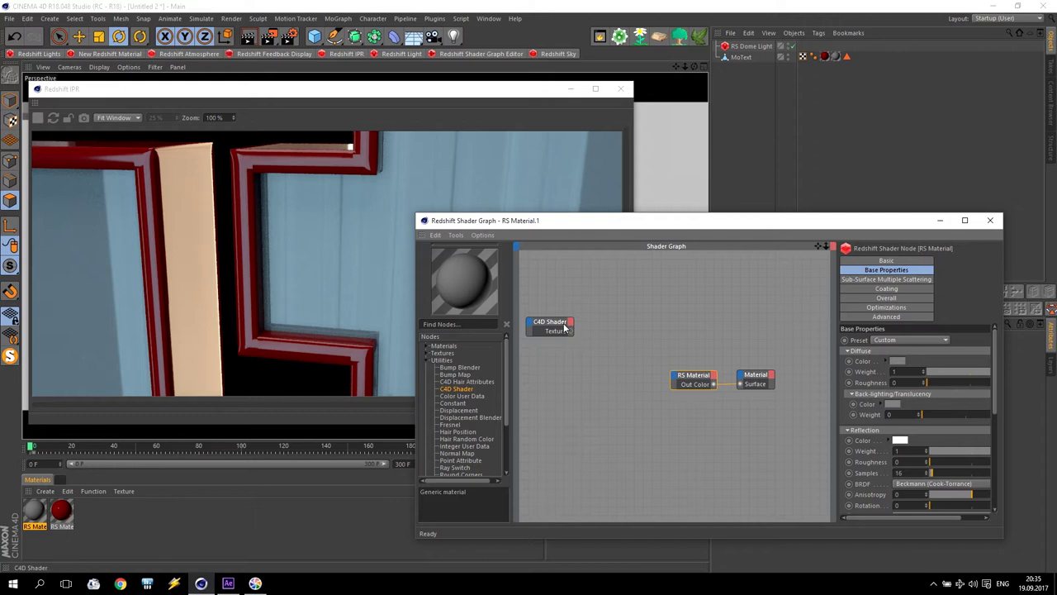
left_click(428, 354)
left_click_drag(455, 401, 601, 329)
mouse_move(607, 339)
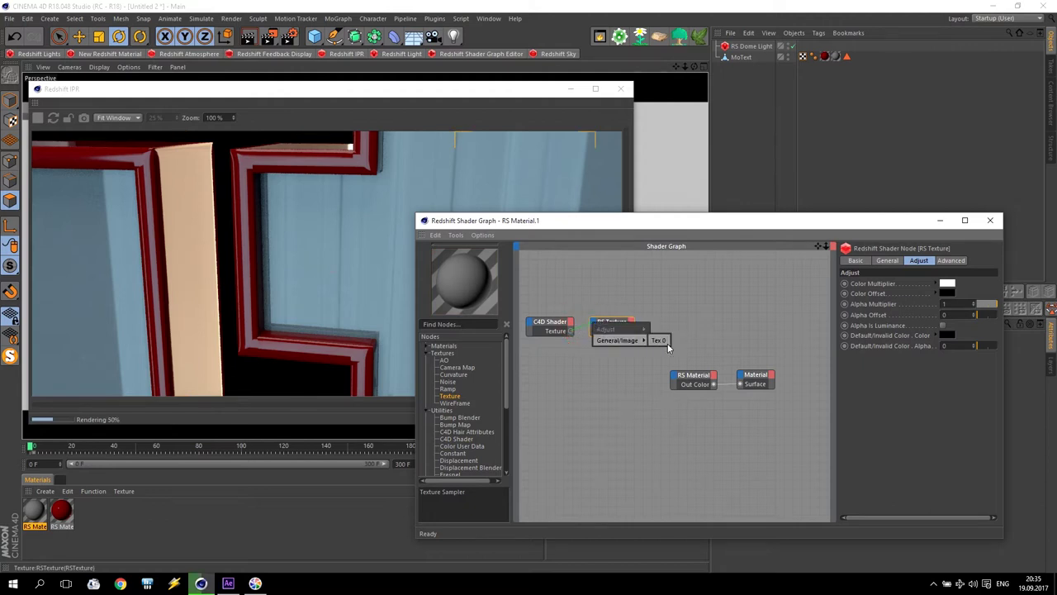
left_click(660, 340)
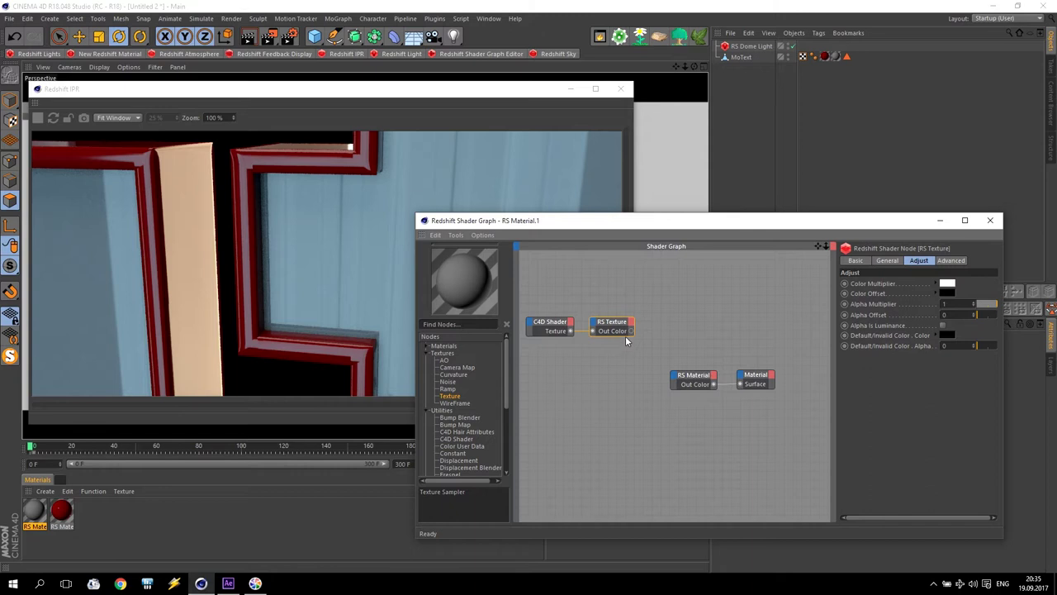
Add a Bump Map node, feed the RS Texture color into it, and connect its output to the RS Material's Overall Bump Input
left_click_drag(527, 303, 632, 356)
left_click(689, 378)
left_click_drag(541, 308, 625, 352)
left_click_drag(455, 425, 599, 372)
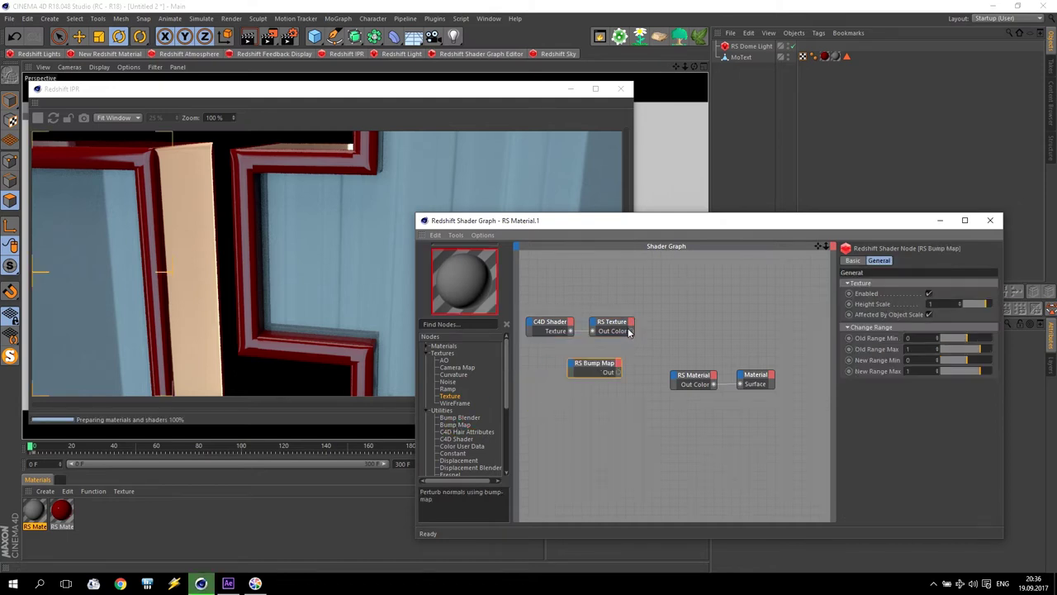
left_click_drag(631, 330, 676, 379)
left_click(622, 373)
mouse_move(694, 459)
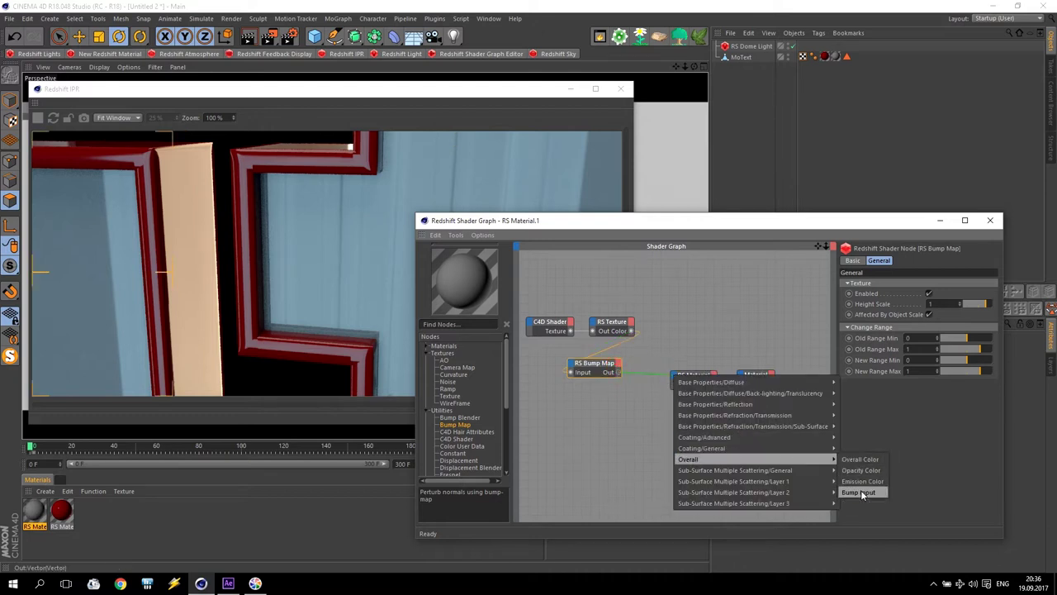
left_click(861, 493)
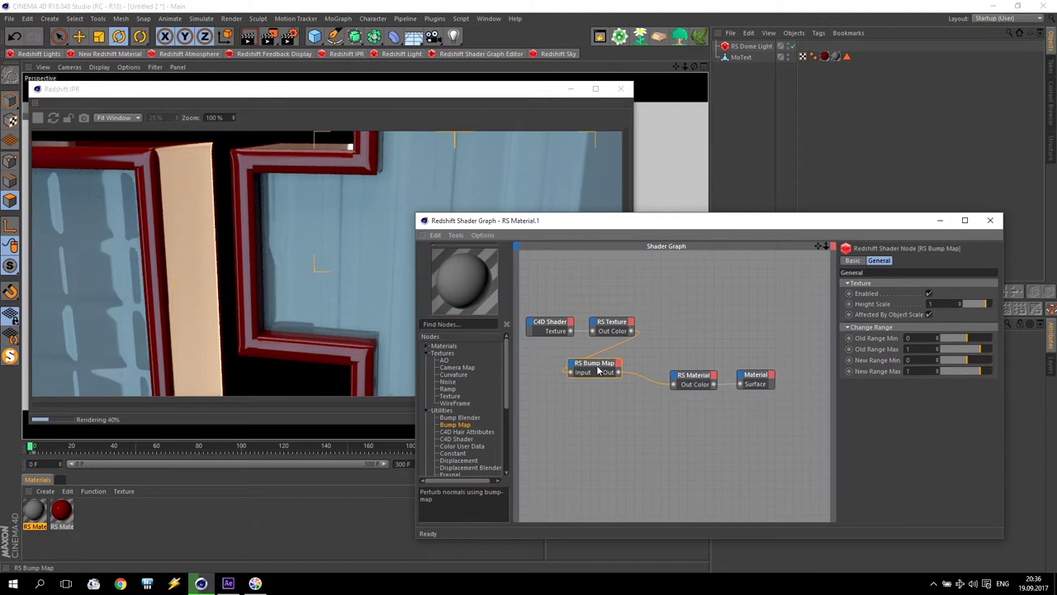
left_click_drag(598, 371, 618, 370)
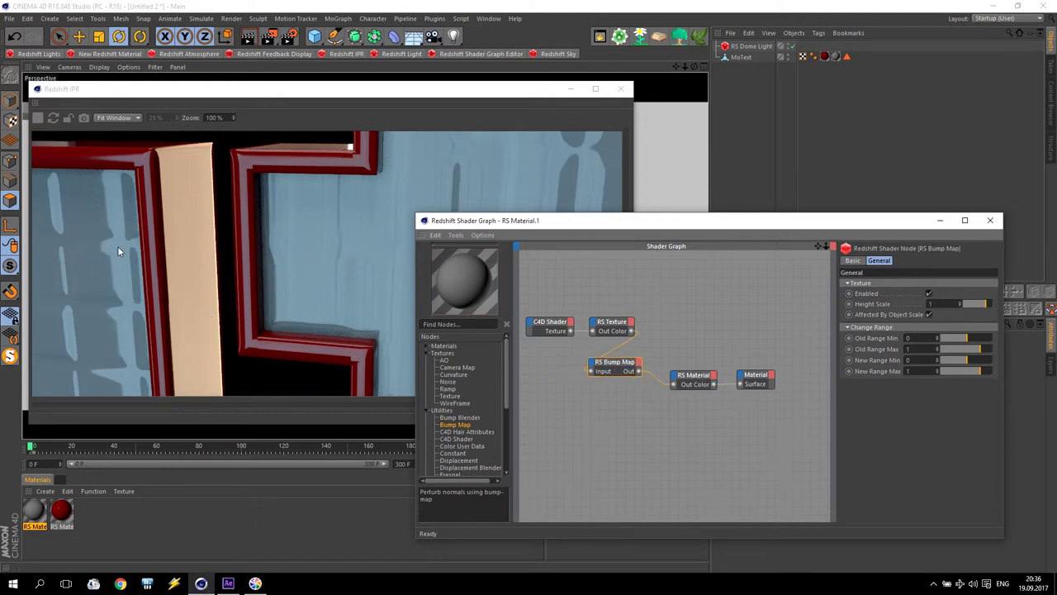
Move the shader graph window up and expand the Tiles shader's properties in the C4D Shader node
left_click_drag(815, 221, 838, 66)
left_click(578, 169)
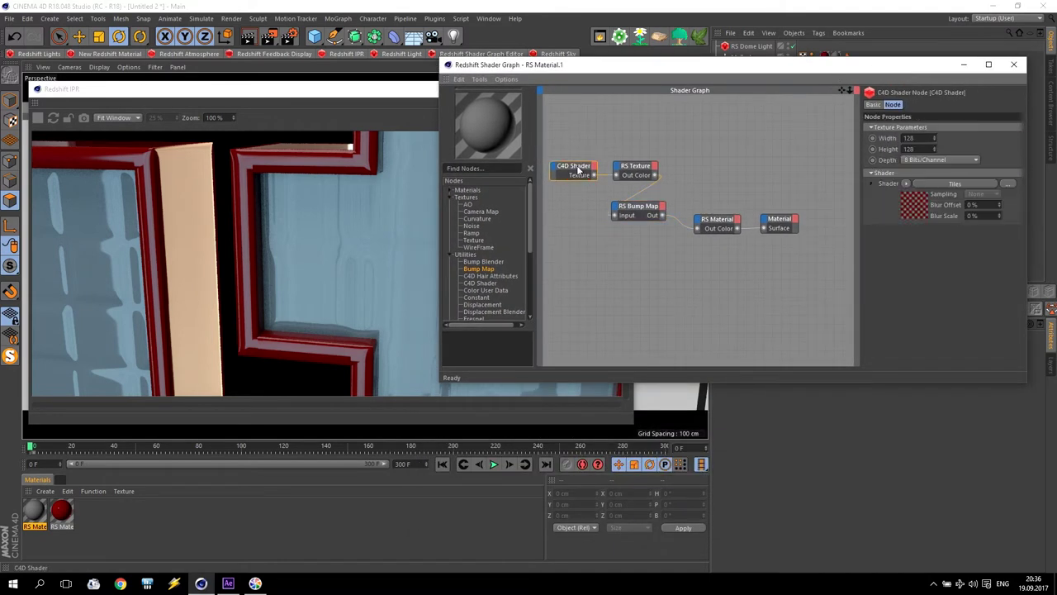
left_click(958, 183)
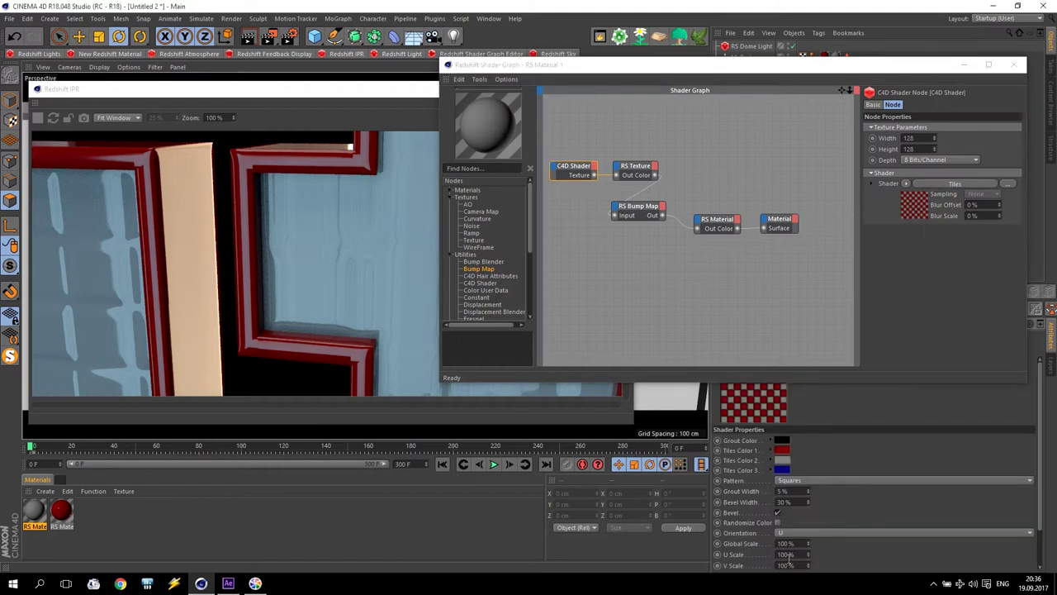
left_click(906, 185)
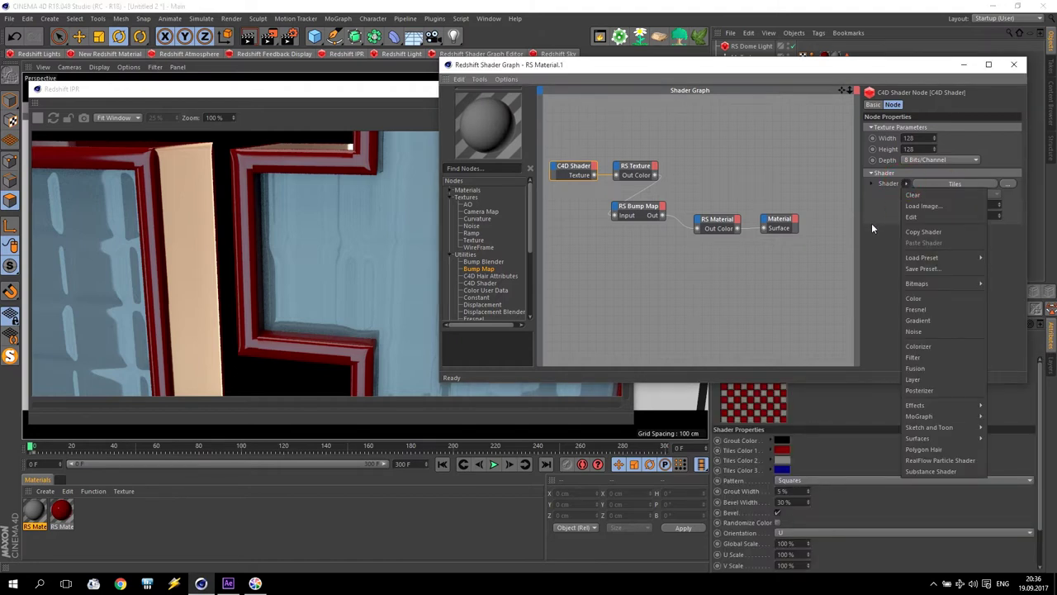
left_click(872, 225)
left_click(871, 184)
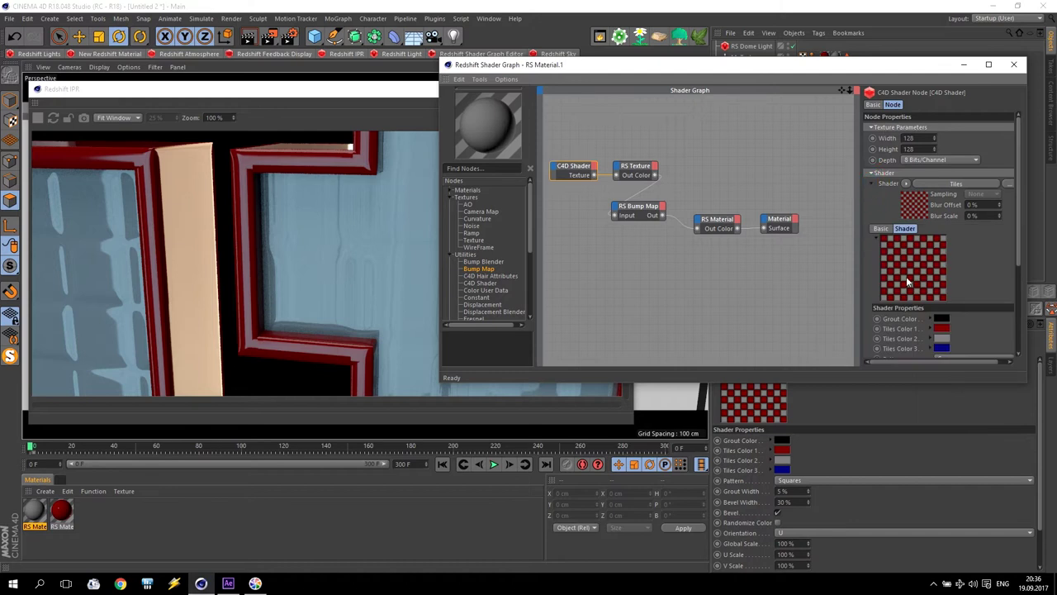
Minimize the shader graph window and set the Tiles shader's pattern to Hexagons
left_click(961, 65)
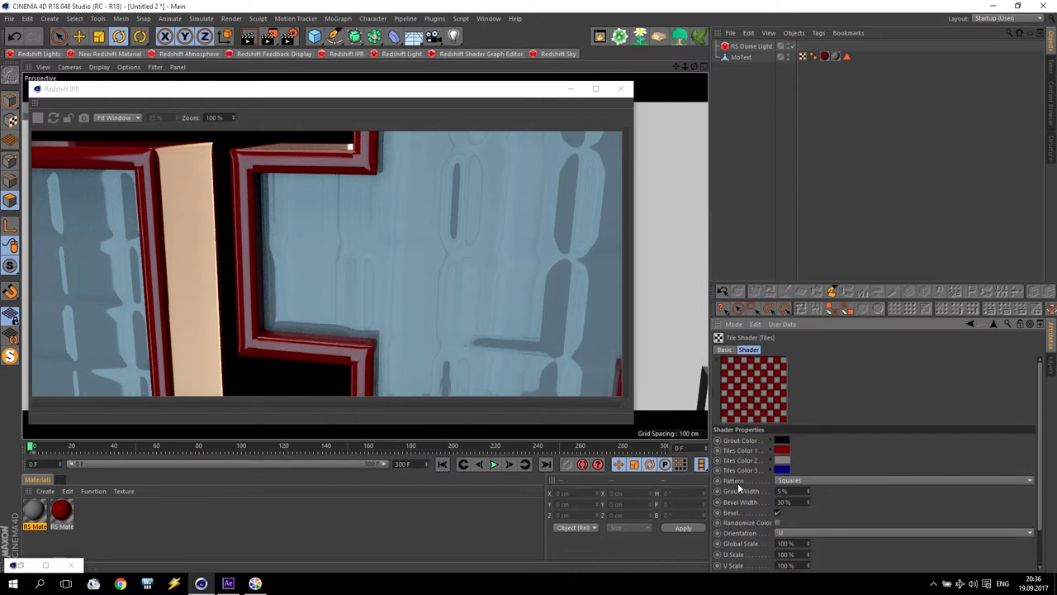
left_click(794, 484)
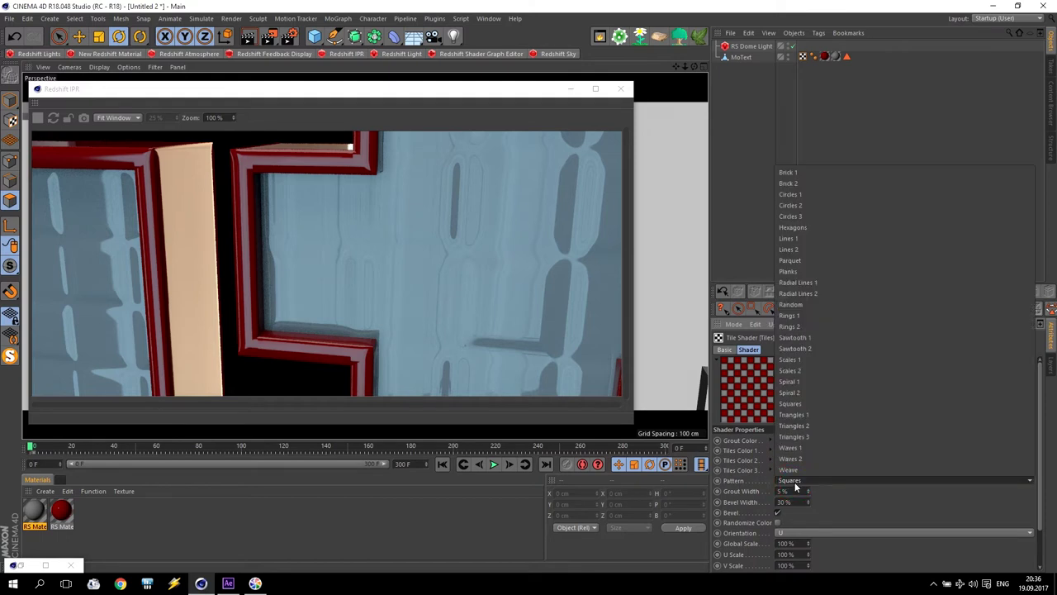
left_click(818, 228)
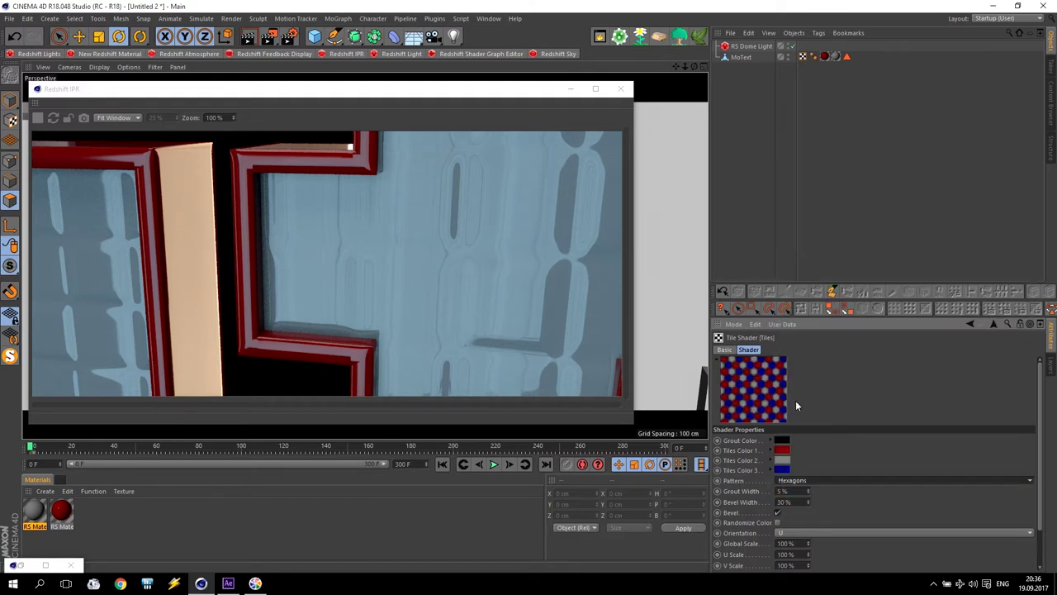
Try the Rings 1 pattern on the Tiles shader and switch it back to Hexagons
left_click(795, 480)
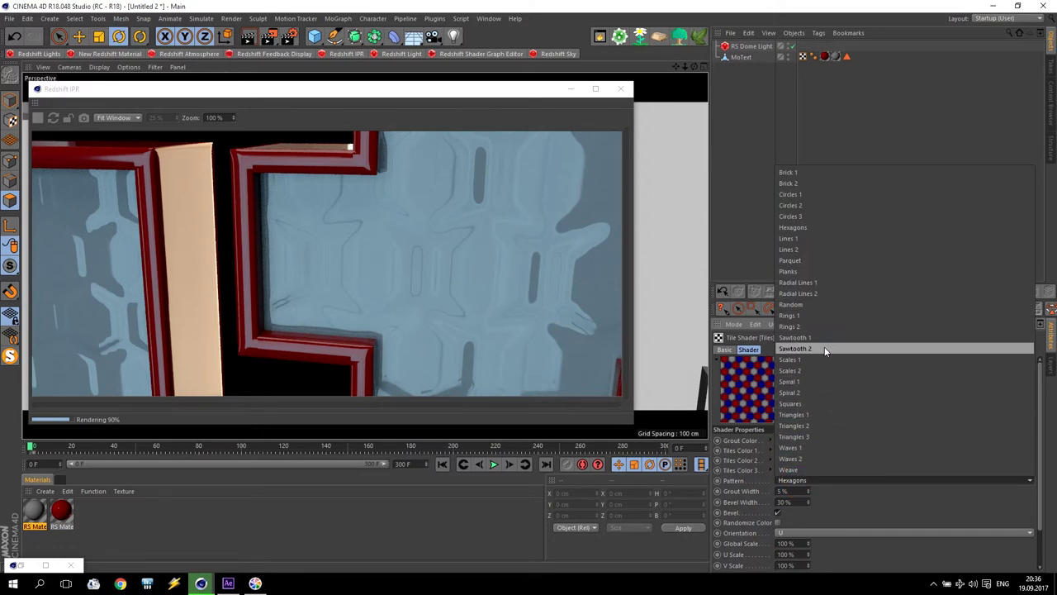
left_click(813, 315)
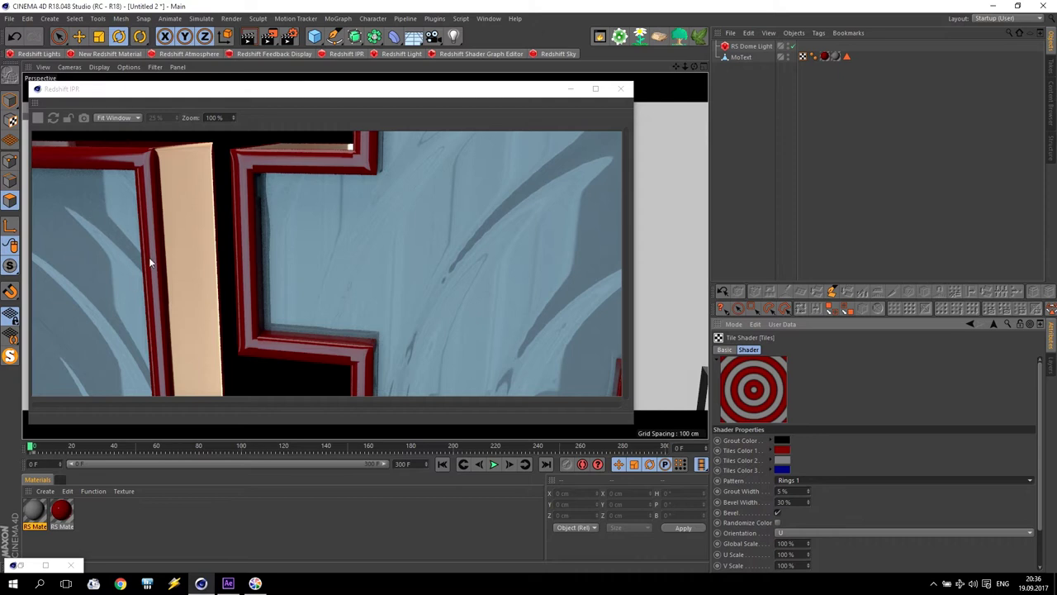
left_click(798, 482)
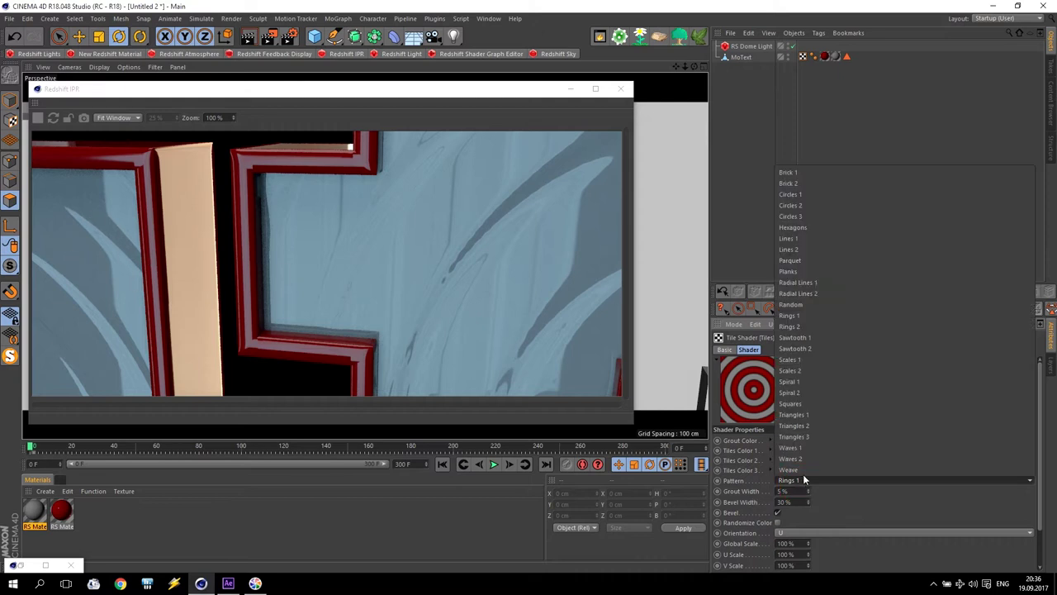
left_click(836, 229)
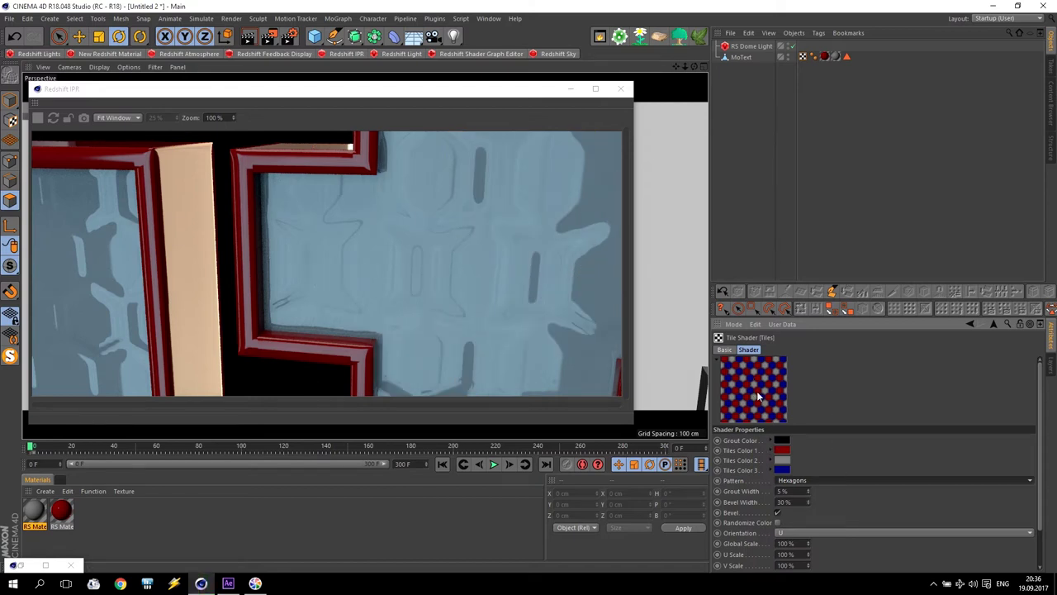
Change Tiles Color 1, Tiles Color 2 and Tiles Color 3 of the Tiles shader to white
left_click(782, 450)
left_click_drag(776, 462, 873, 480)
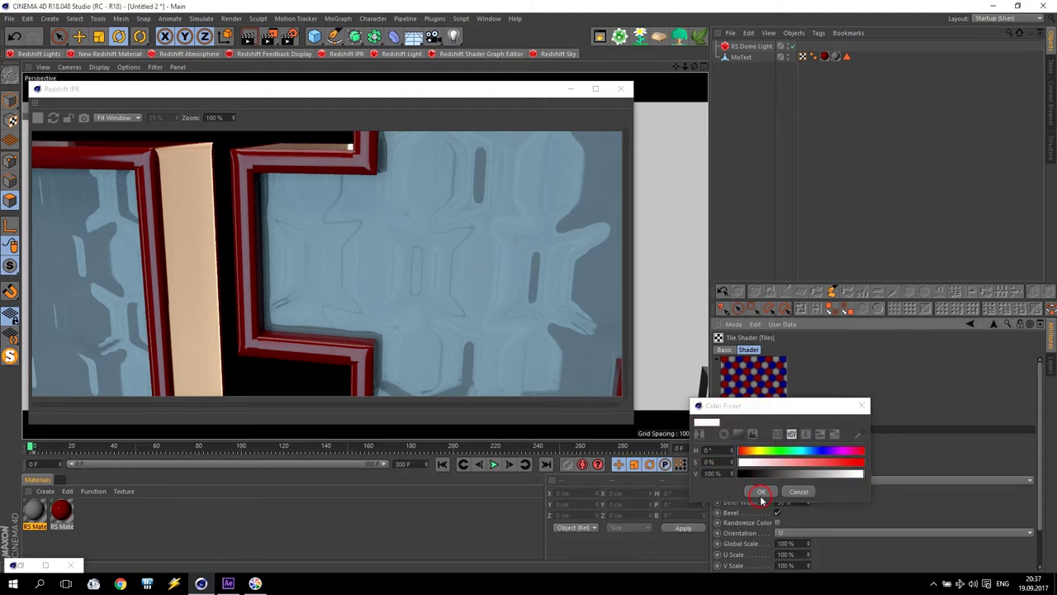
left_click(761, 492)
left_click(784, 460)
left_click_drag(804, 480, 880, 481)
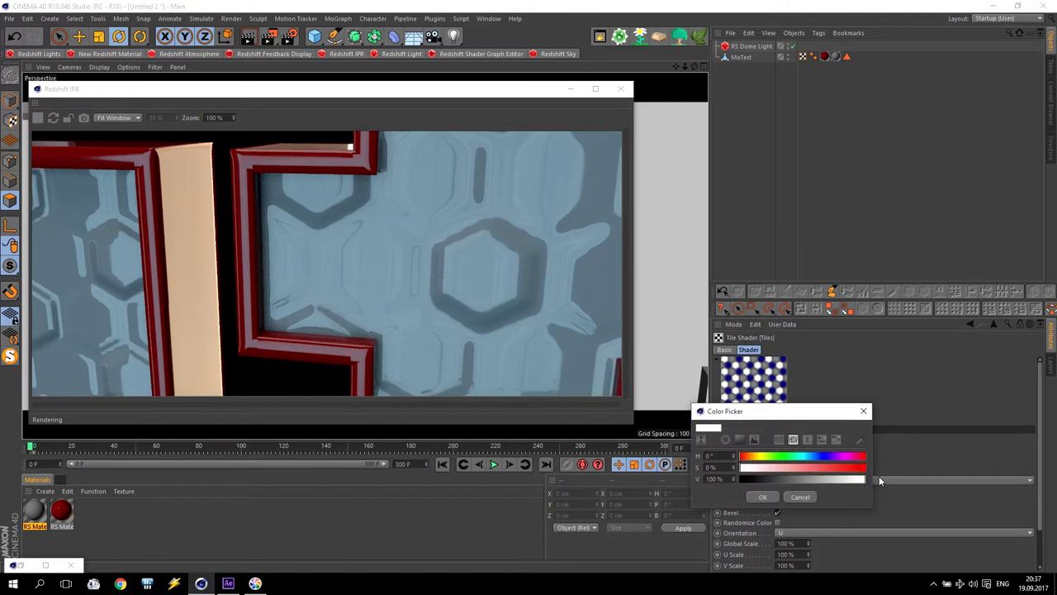
left_click(761, 495)
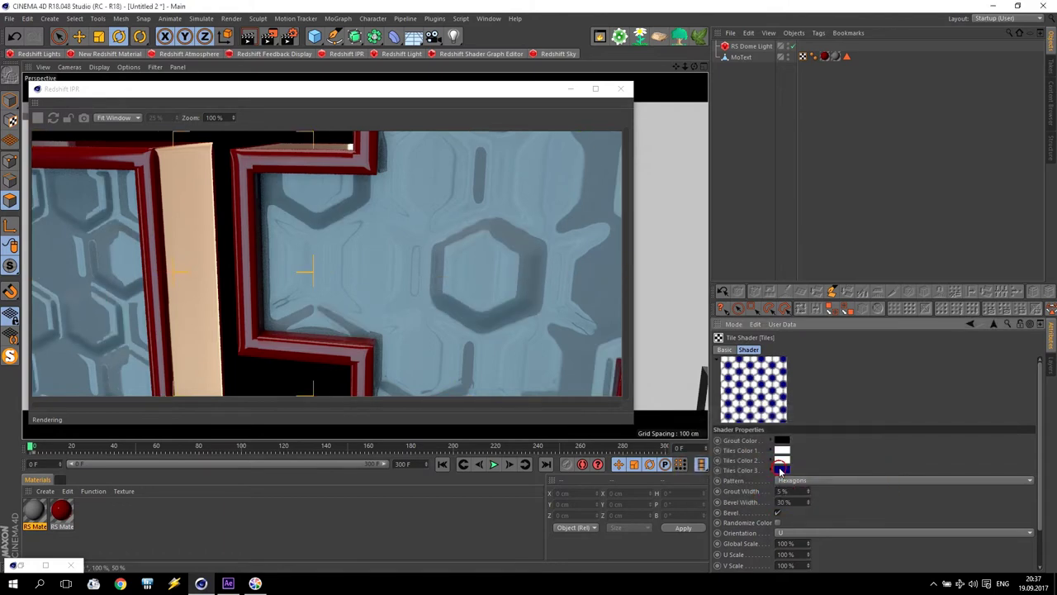
left_click(781, 470)
left_click_drag(803, 479, 708, 487)
left_click_drag(800, 493, 902, 482)
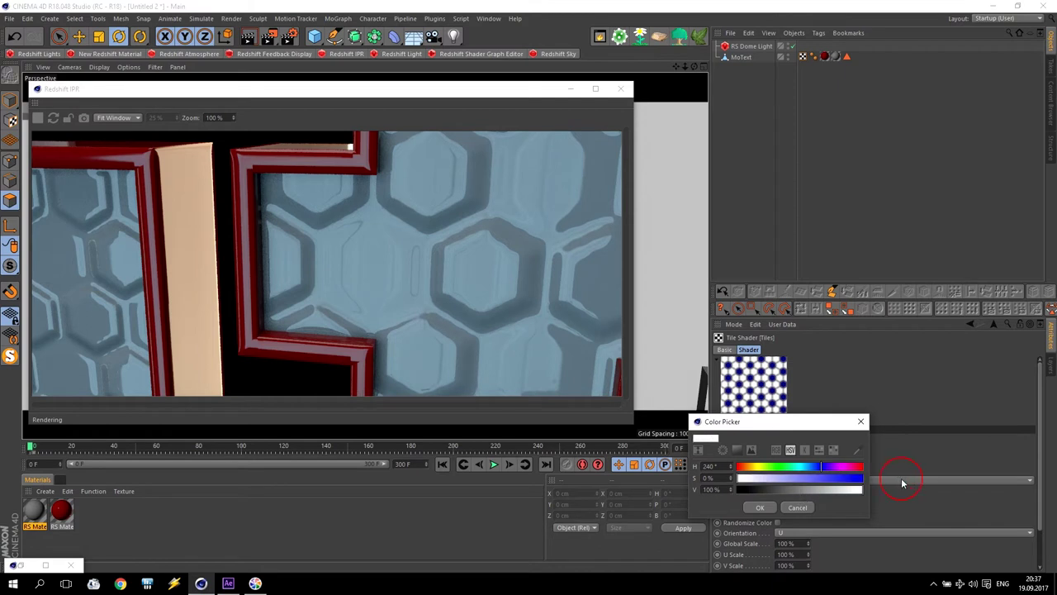
left_click(764, 509)
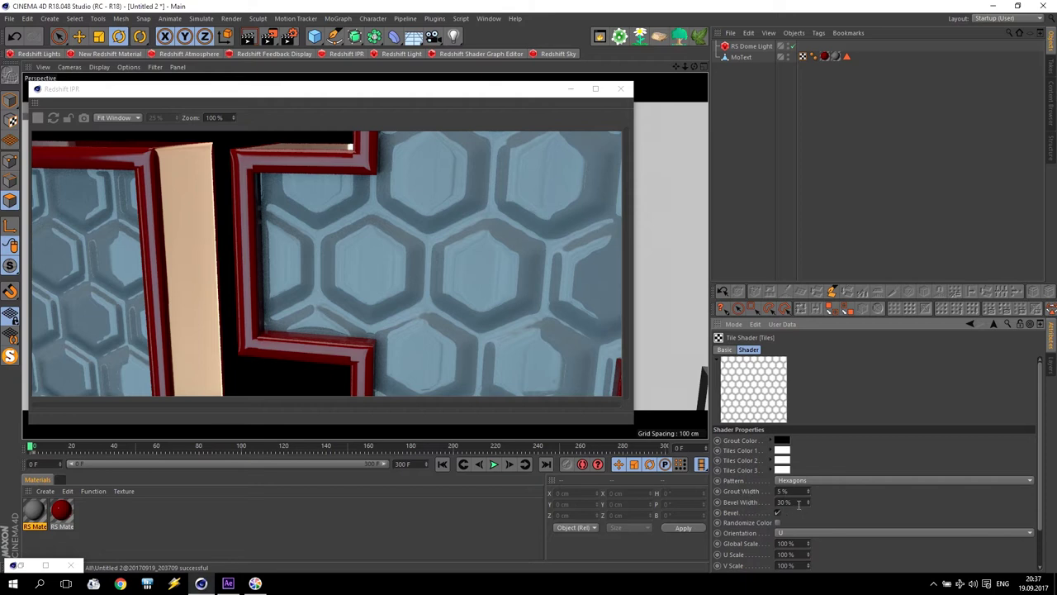
Set the Tiles shader's Bevel Width to 5% and its Global Scale to 20%
type("5")
key("Return")
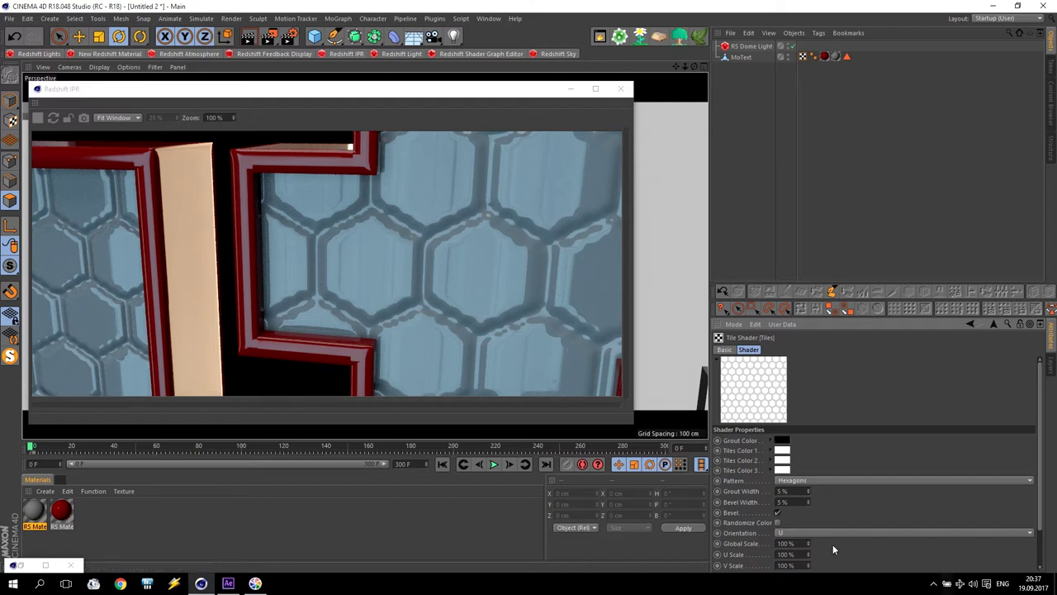
double_click(788, 543)
type("20")
key("Return")
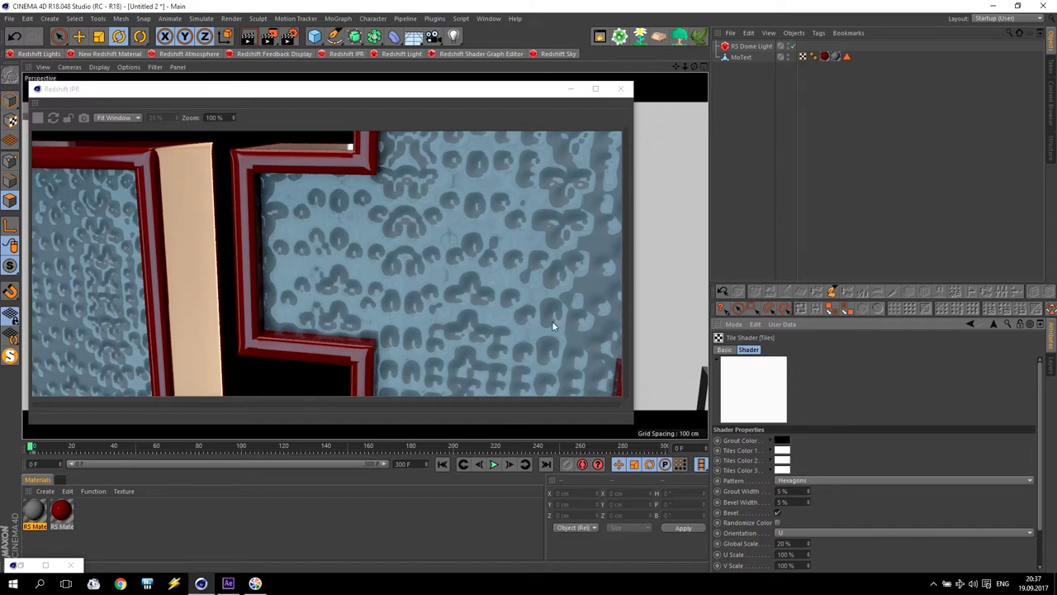
Restore the shader graph window, clear of the render preview, and move the Material output node away from the RS Material node
left_click(25, 566)
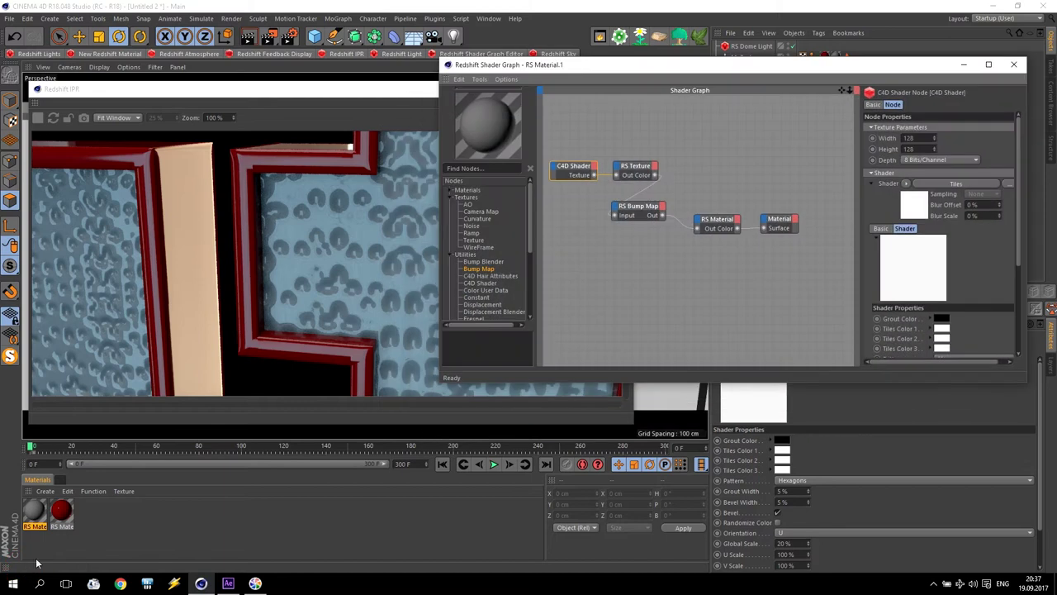
left_click_drag(702, 71, 724, 257)
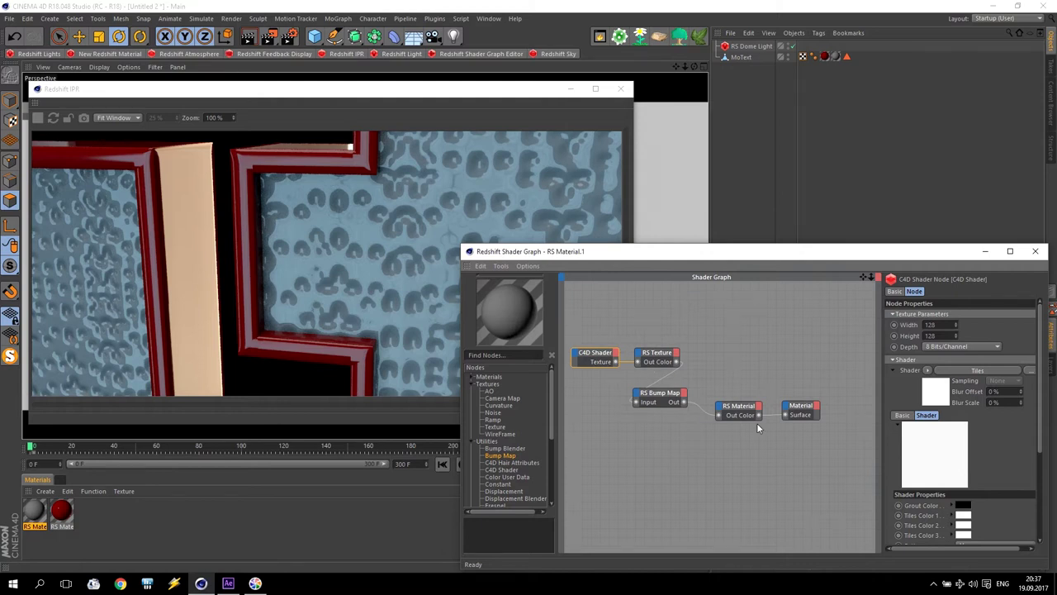
left_click_drag(811, 408, 864, 438)
left_click(815, 408)
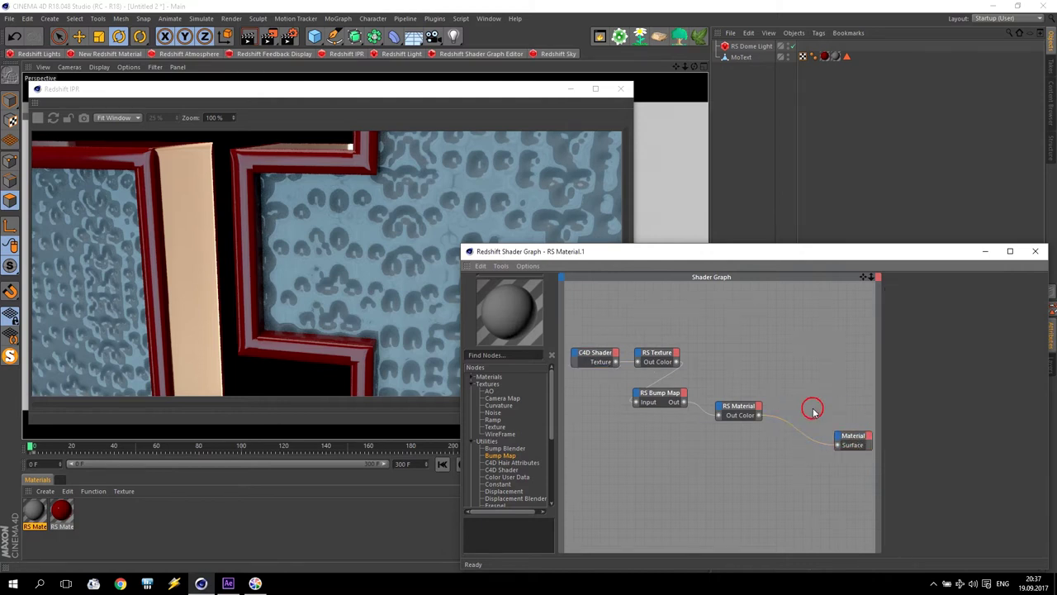
Set the C4D Shader node's texture depth to 32 Bits/Channel
left_click(592, 357)
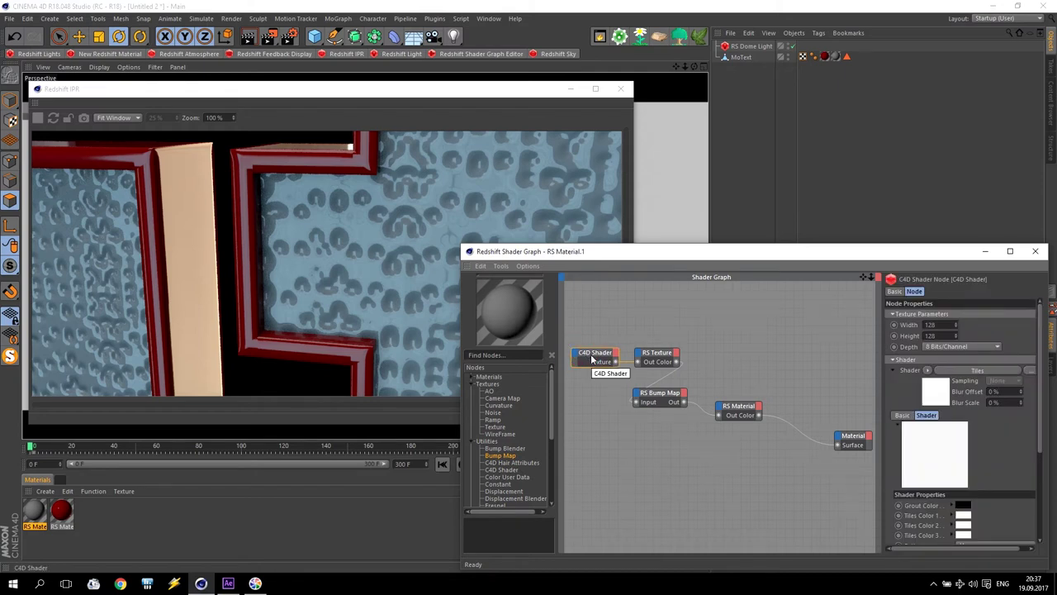
left_click(943, 346)
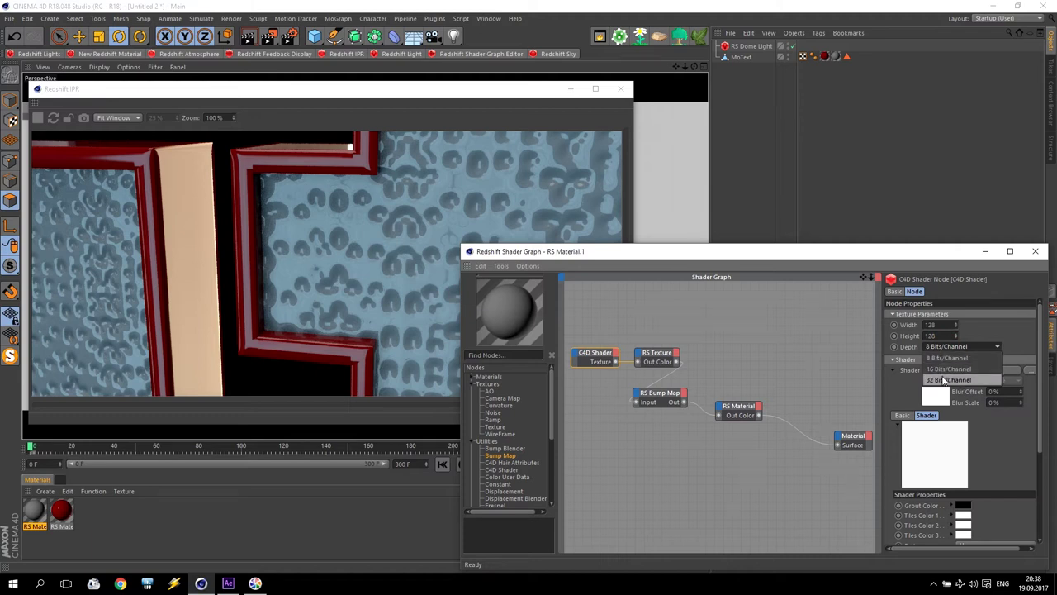
left_click(944, 380)
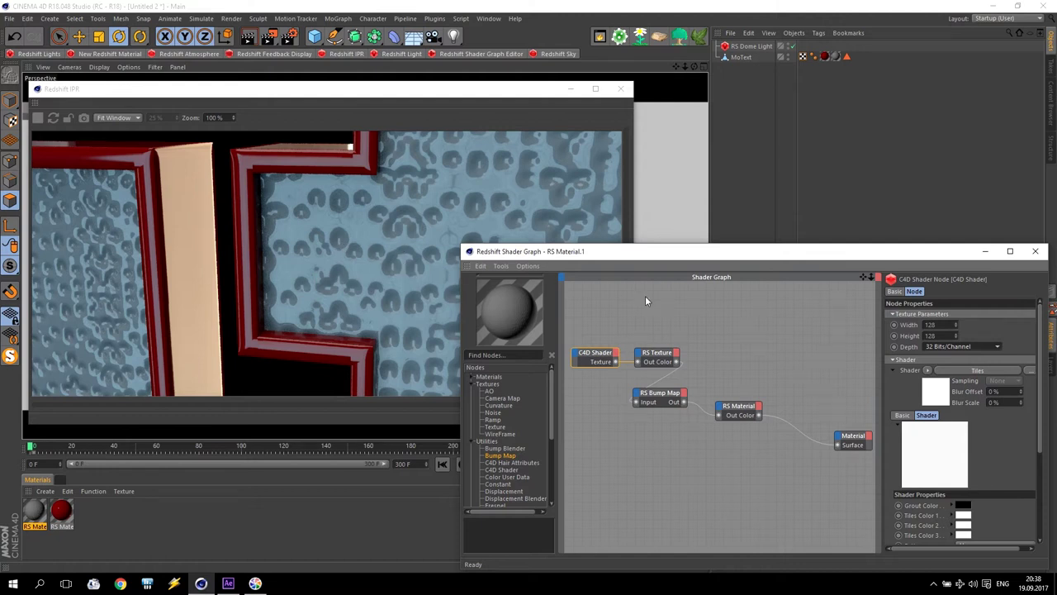
Set the C4D Shader node's texture width and height to 500
double_click(943, 325)
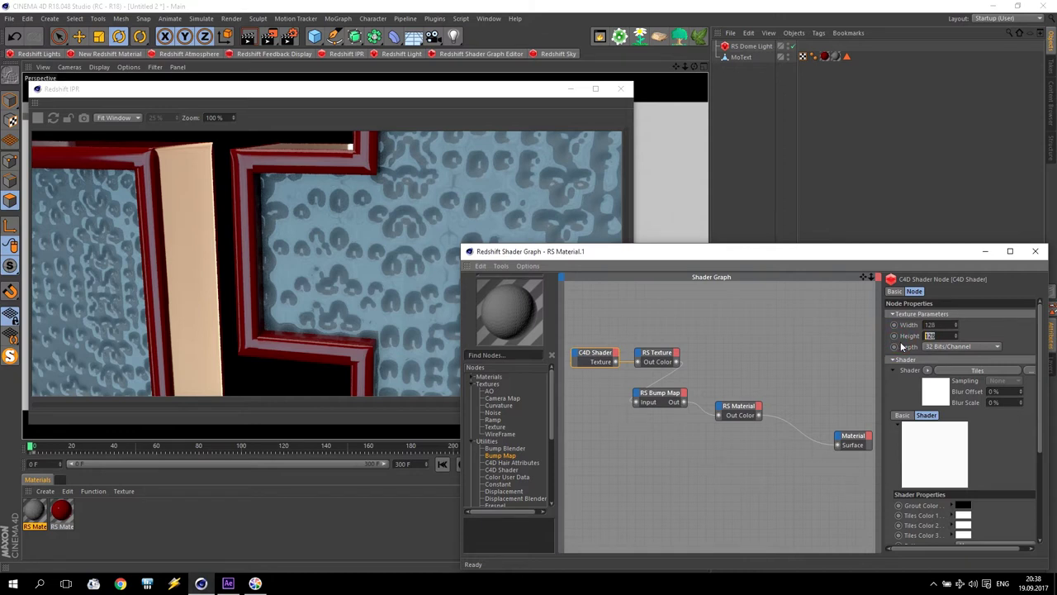
left_click(843, 315)
type("500")
left_click_drag(939, 335, 883, 331)
type("500")
key("Return")
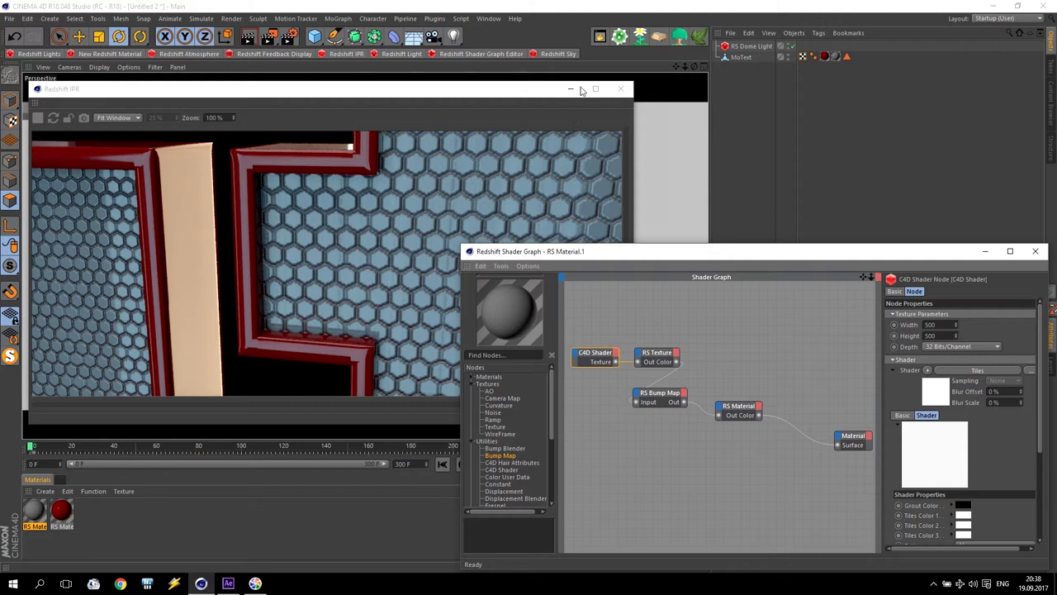
Raise the C4D Shader node's texture width and height to 4000
left_click(616, 156)
left_click_drag(546, 89, 609, 248)
left_click_drag(684, 68, 772, 68)
left_click_drag(675, 67, 512, 67)
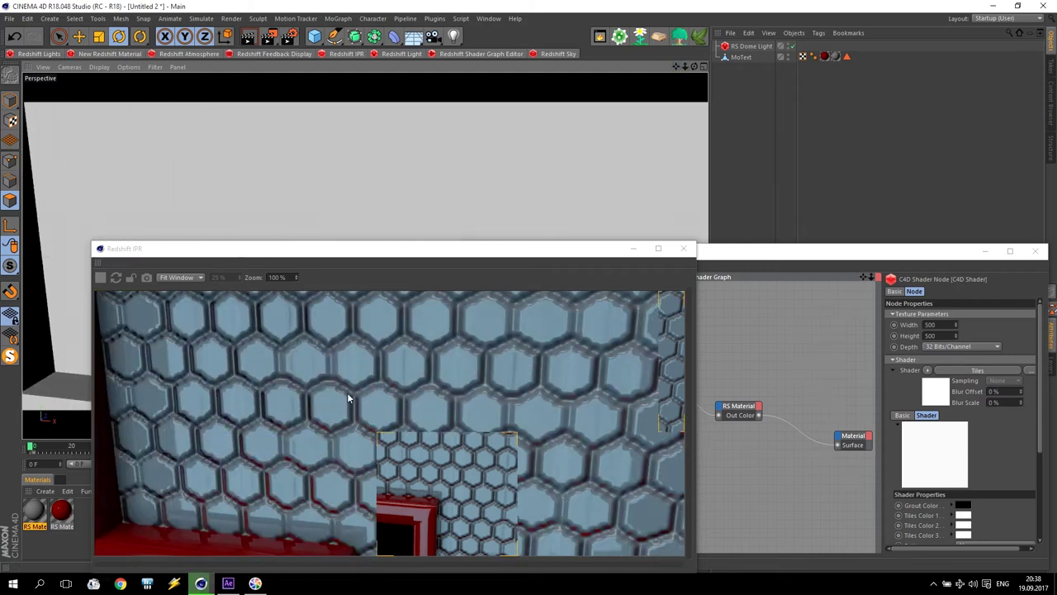
left_click_drag(506, 246, 445, 84)
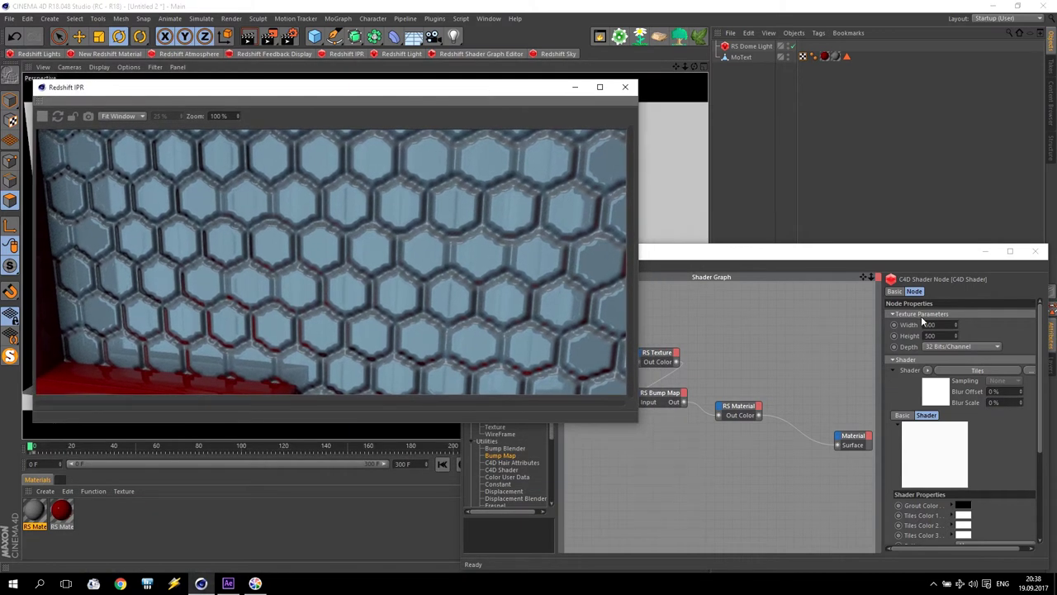
left_click(685, 276)
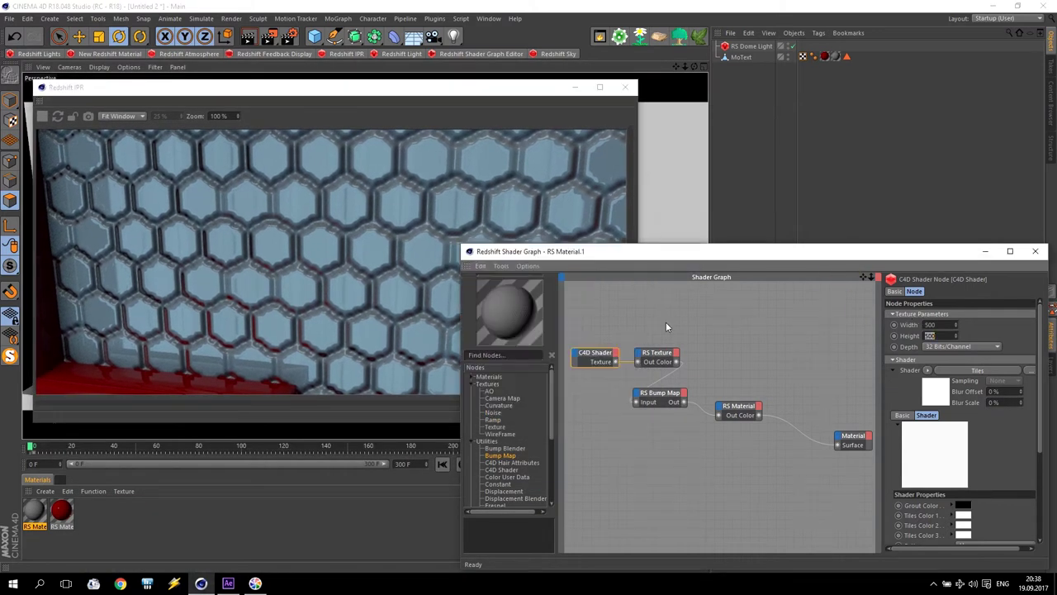
left_click(946, 325)
type("4000")
key("Return")
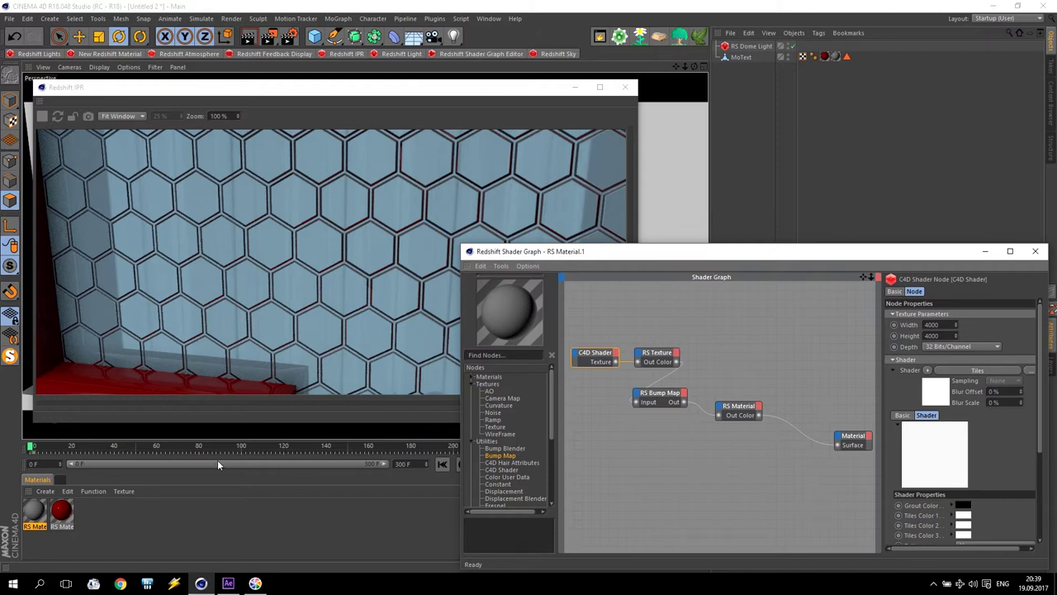
At frame 121, set the RS Material's reflection roughness to 0.2 and its diffuse weight to 0
left_click_drag(208, 448, 286, 447)
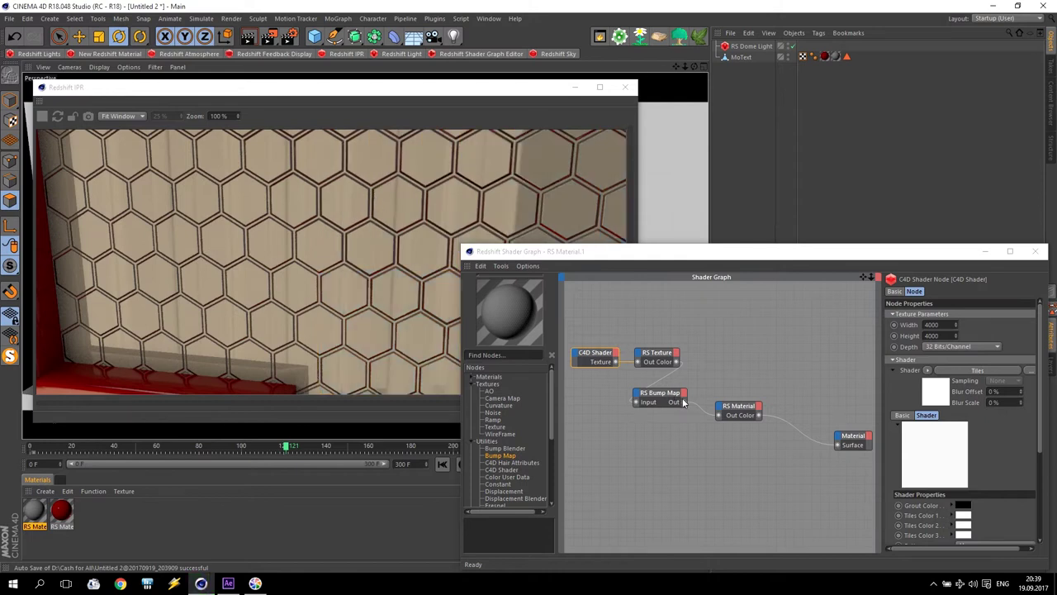
left_click(732, 408)
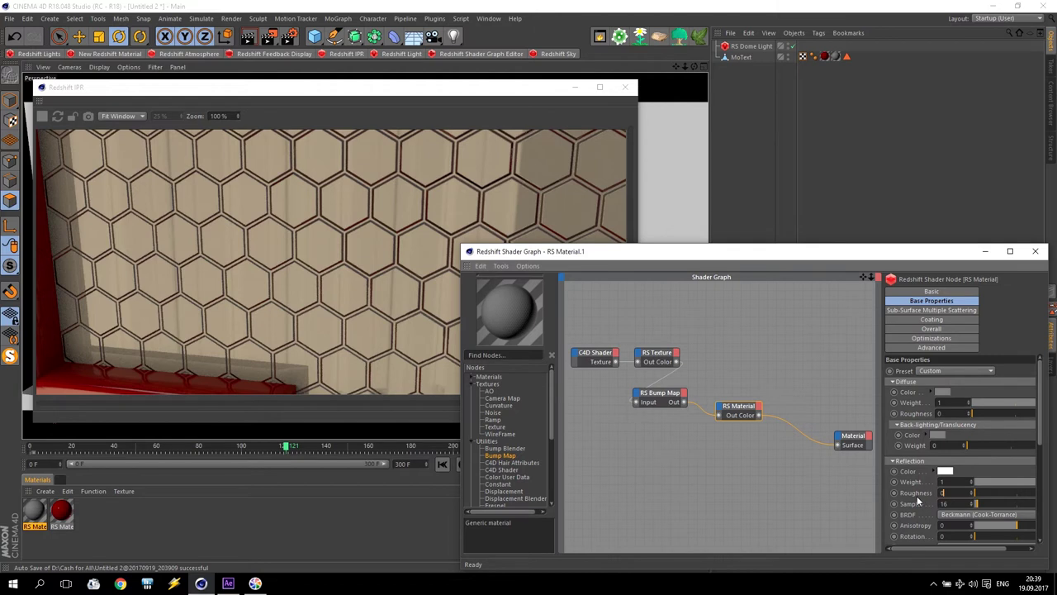
key("Return")
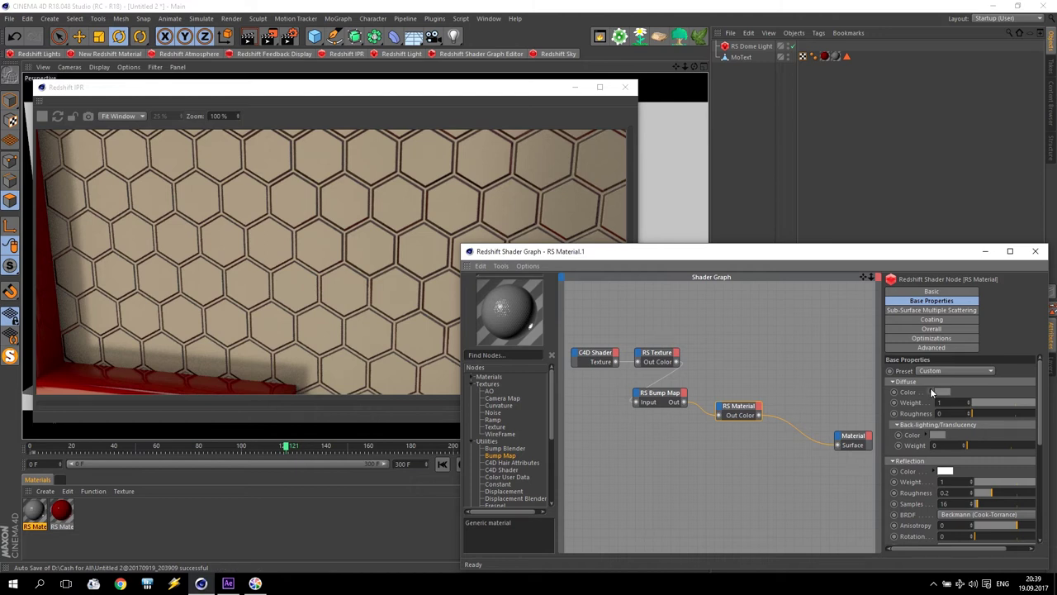
mouse_move(938, 394)
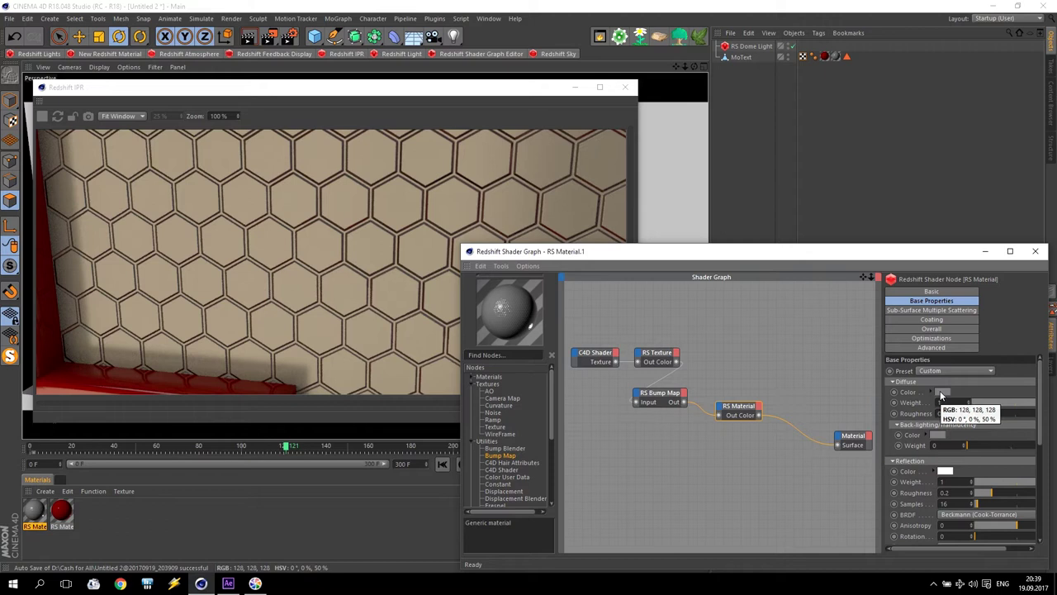
left_click_drag(989, 404, 914, 406)
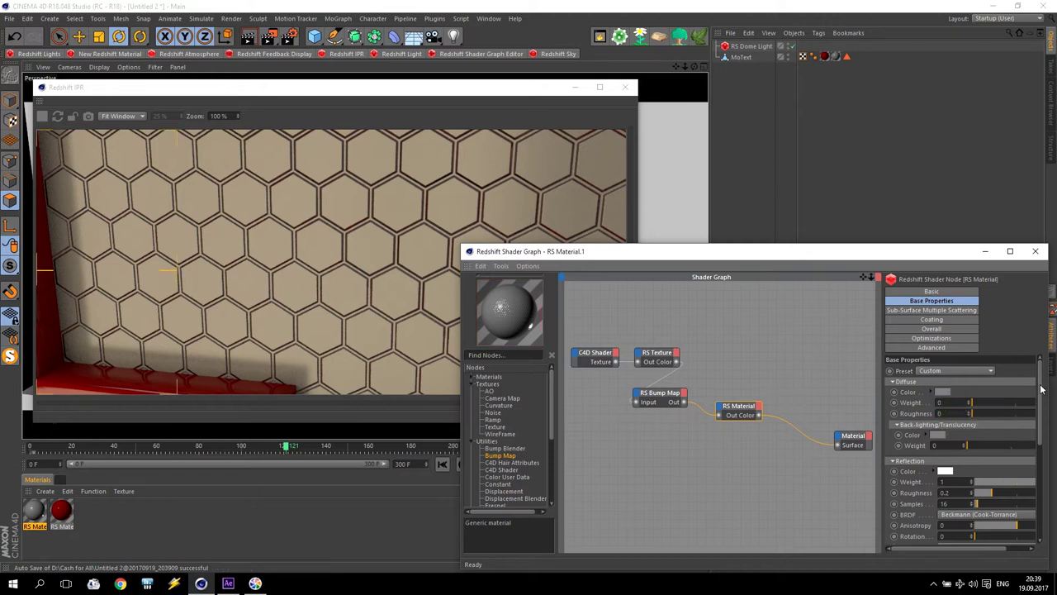
Switch the RS Material's Fresnel Type to Color + Edge Tint and brighten its Reflectivity color to near white
left_click_drag(1038, 415, 1039, 452)
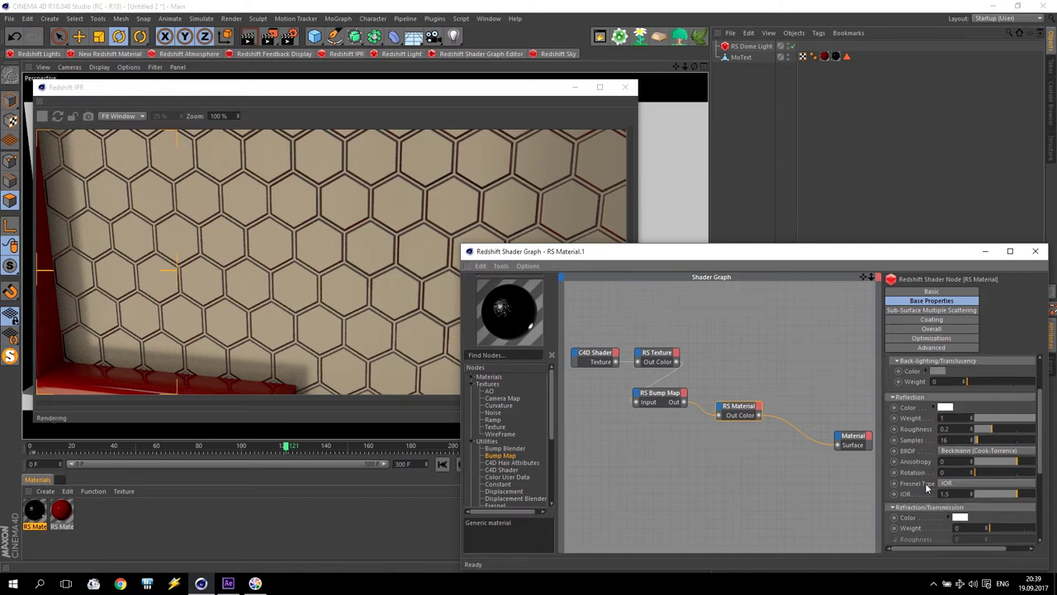
left_click(950, 484)
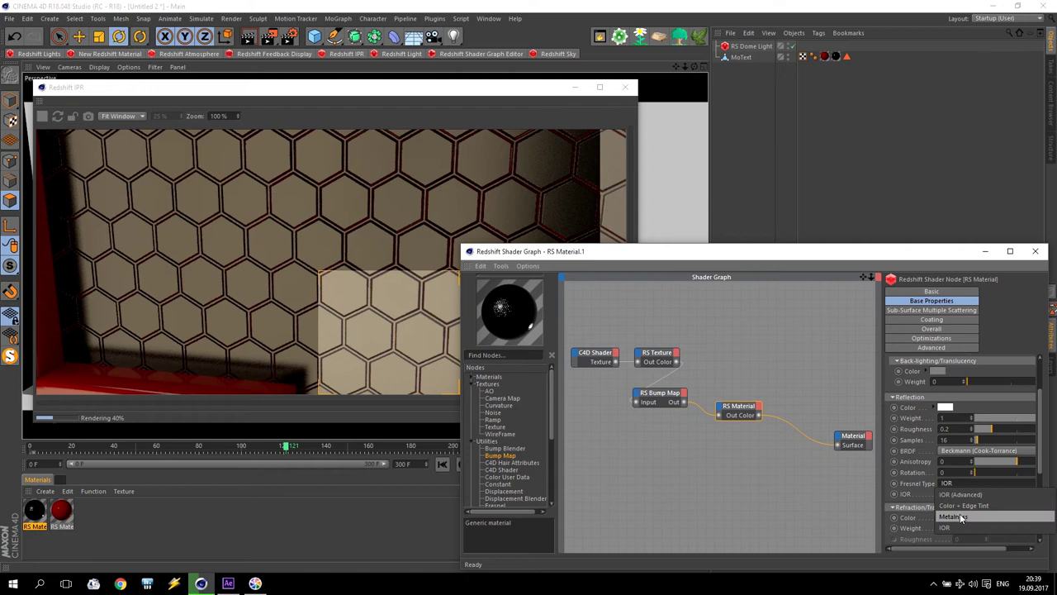
left_click(963, 505)
left_click(962, 494)
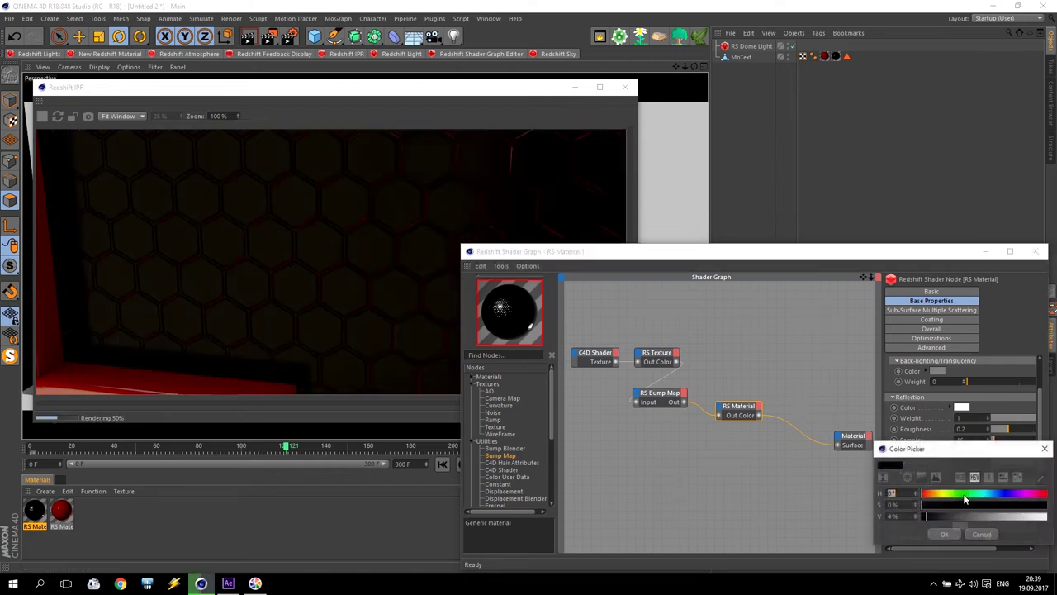
left_click(1028, 517)
left_click(946, 535)
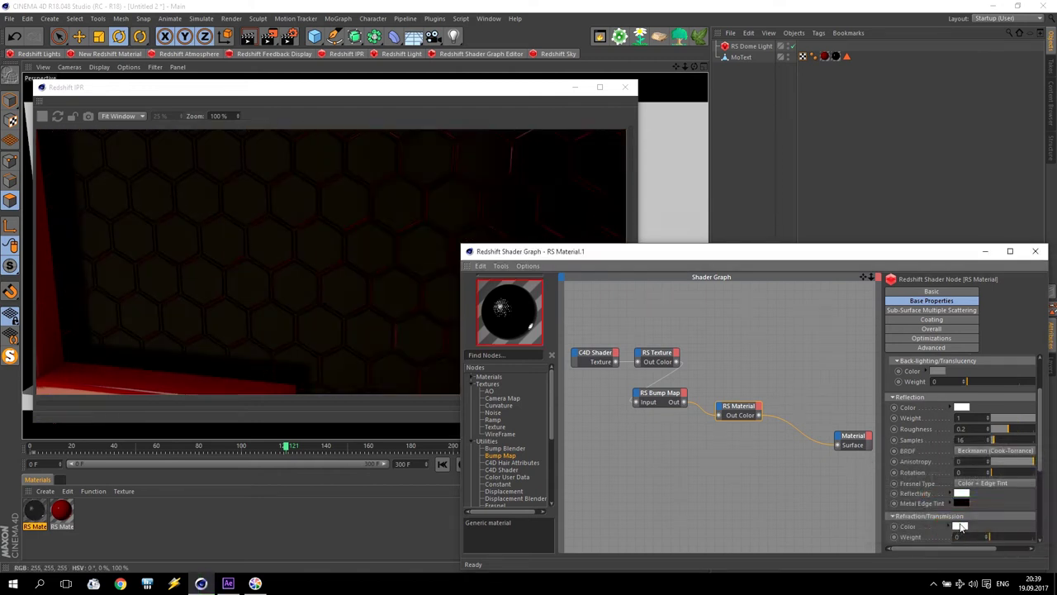
Set the RS Material's Metal Edge Tint color to white
left_click(958, 505)
left_click_drag(961, 533, 1045, 532)
left_click(944, 549)
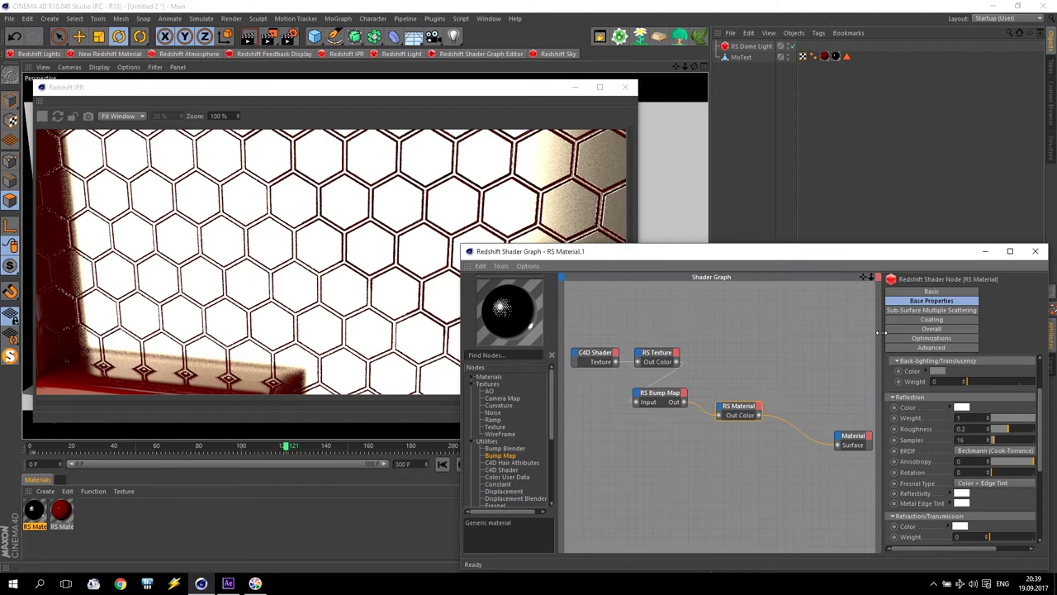
Enlarge the RS Material's parameter area and set its reflection anisotropy and rotation both to 1
left_click_drag(881, 332, 780, 334)
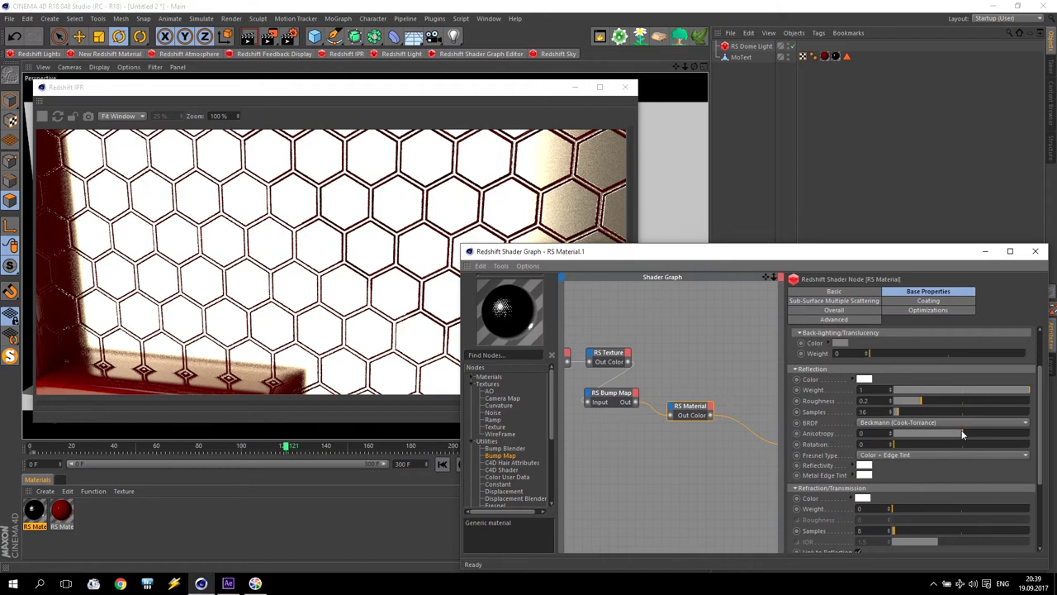
left_click_drag(961, 433, 1031, 433)
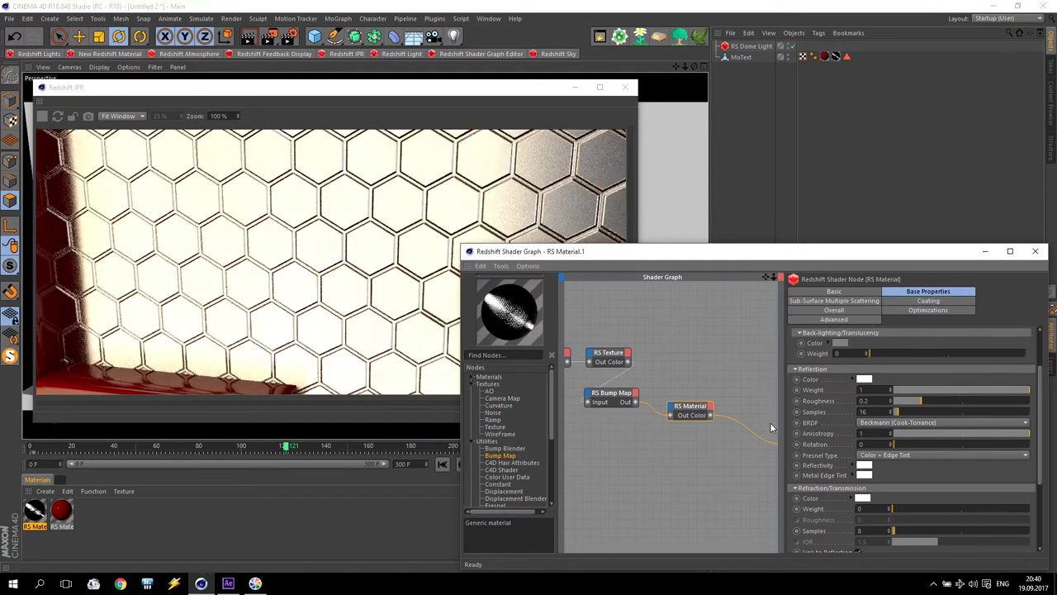
left_click_drag(921, 445, 1029, 449)
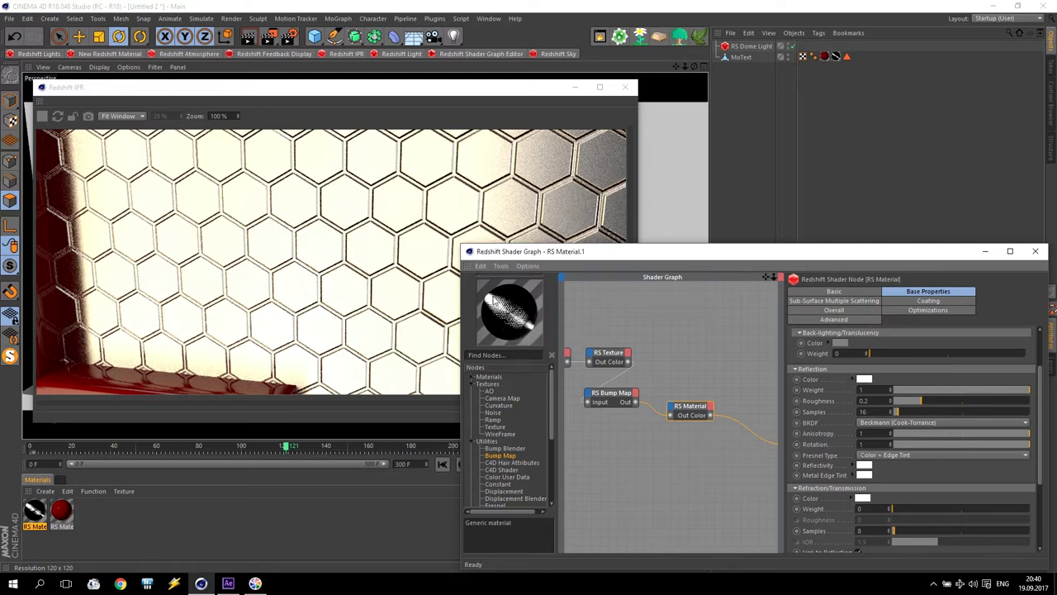
Try the reflection rotation at 0.52 and 0.813, and pause the IPR render
mouse_move(980, 444)
left_mouse_down()
mouse_move(948, 445)
mouse_move(965, 445)
left_mouse_up()
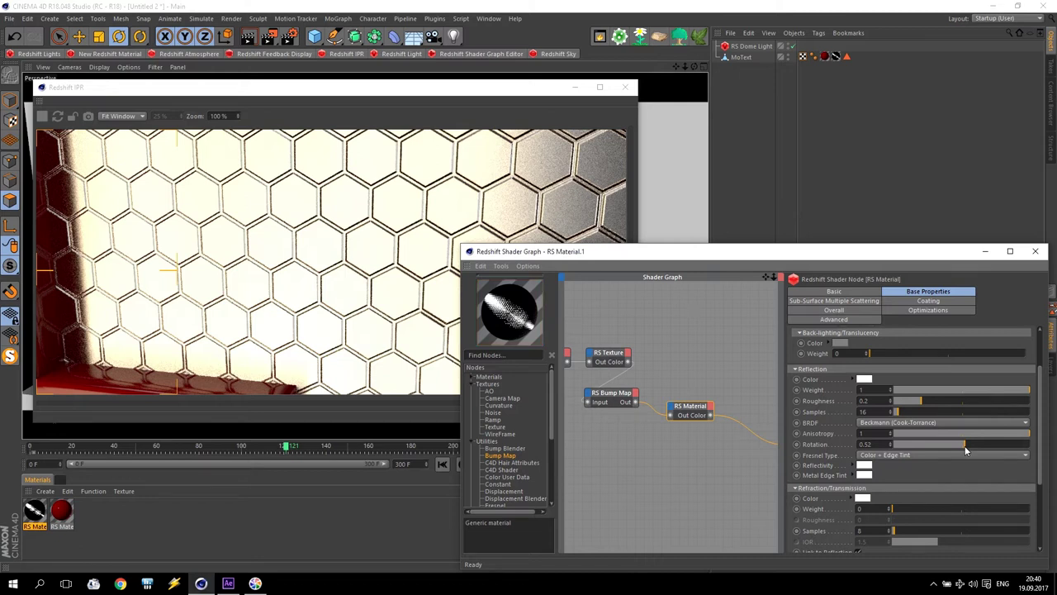
left_click_drag(965, 445, 1004, 446)
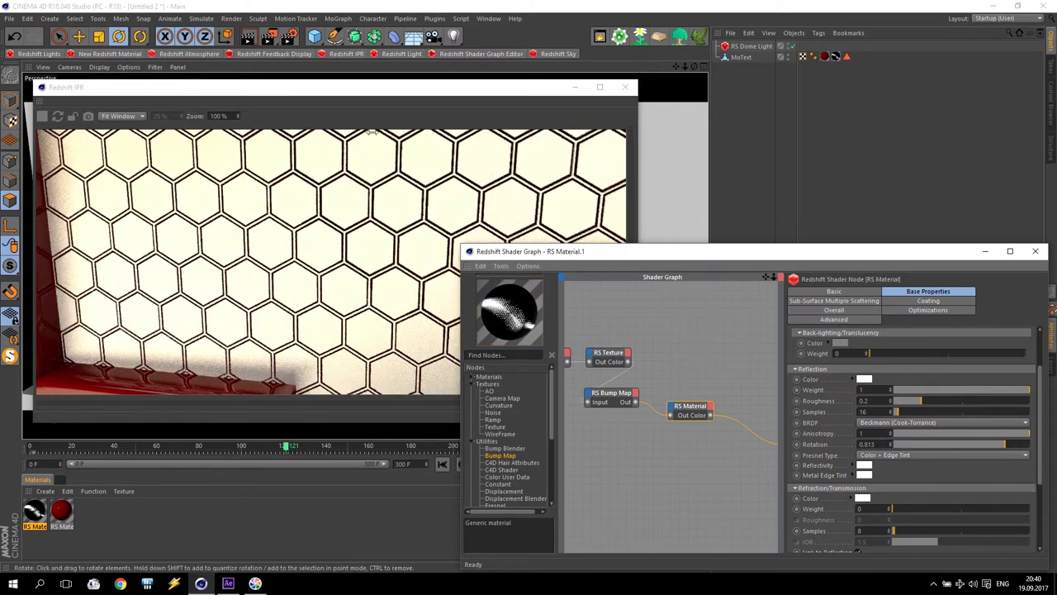
left_click(43, 116)
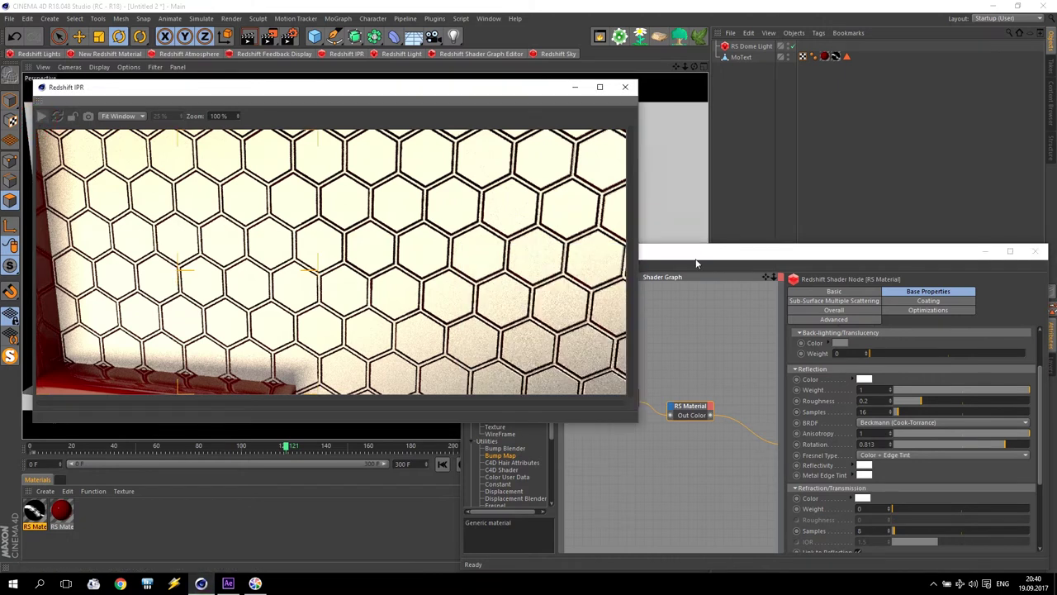
Compare reflection rotations such as 0.978 and 0.845 on the material preview and settle on 1
left_click(657, 277)
left_click_drag(1007, 444, 1028, 446)
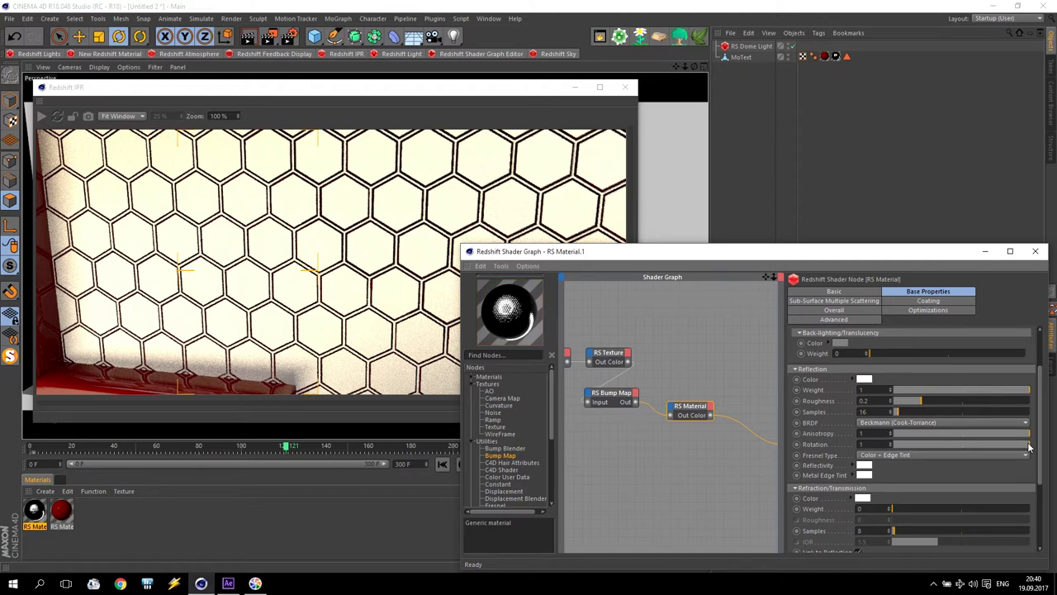
left_click_drag(890, 445, 885, 442)
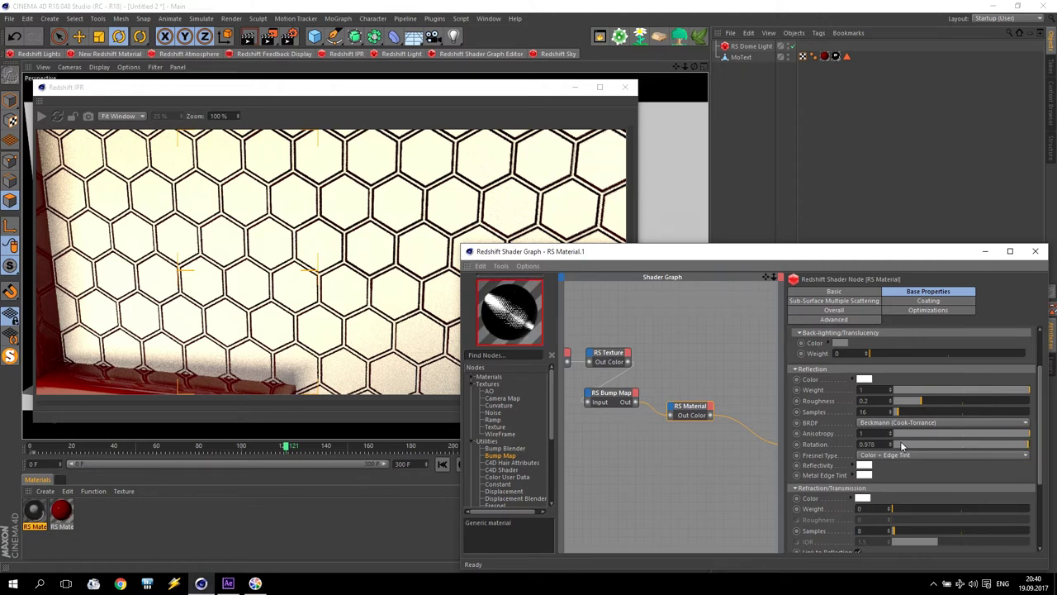
left_click(900, 444)
left_click_drag(900, 446, 879, 447)
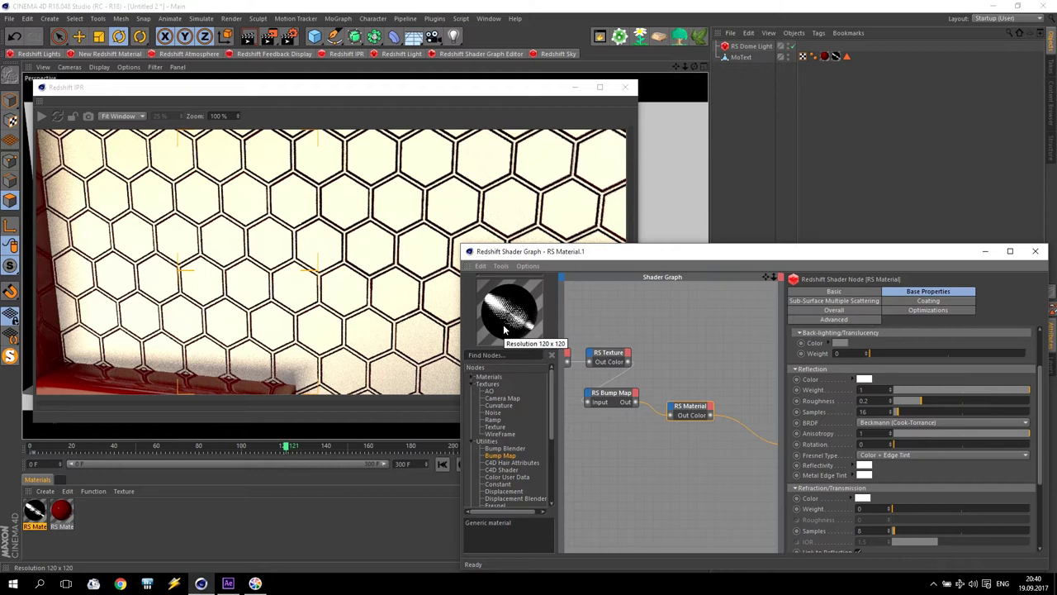
left_click_drag(923, 444, 1047, 455)
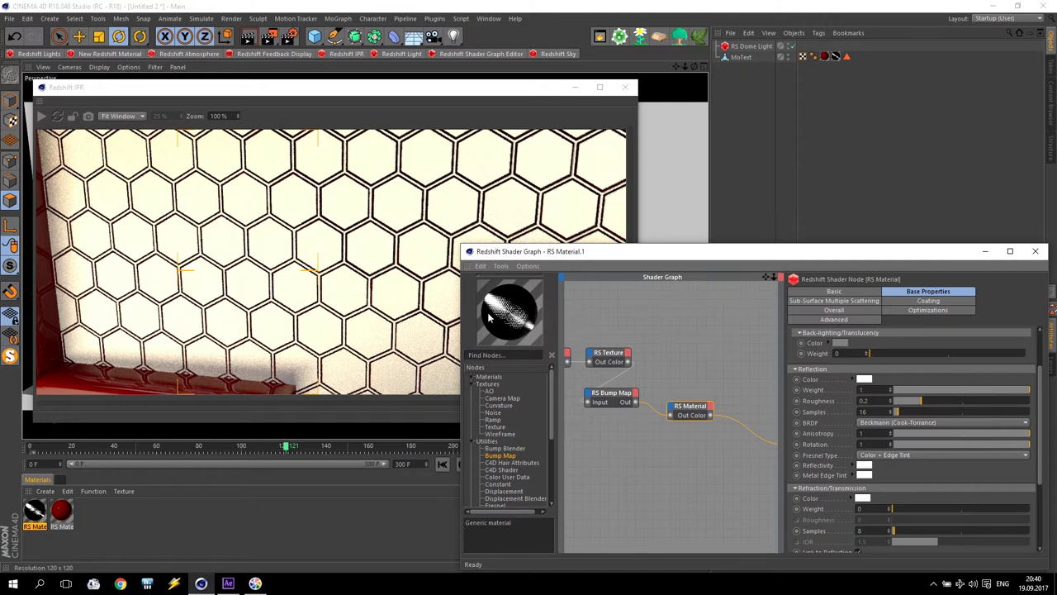
left_click(1011, 446)
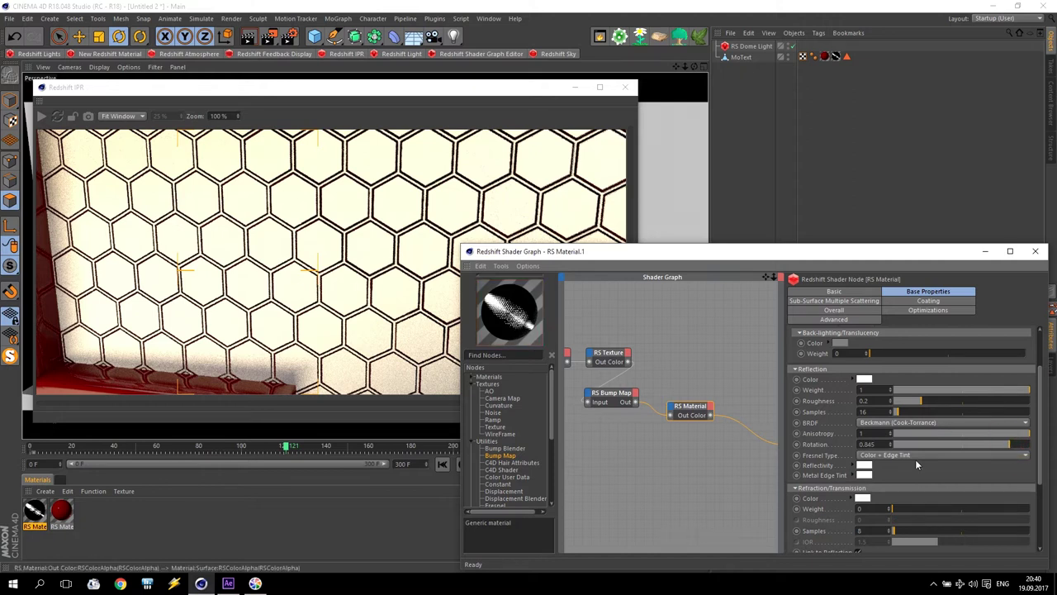
left_click(1024, 444)
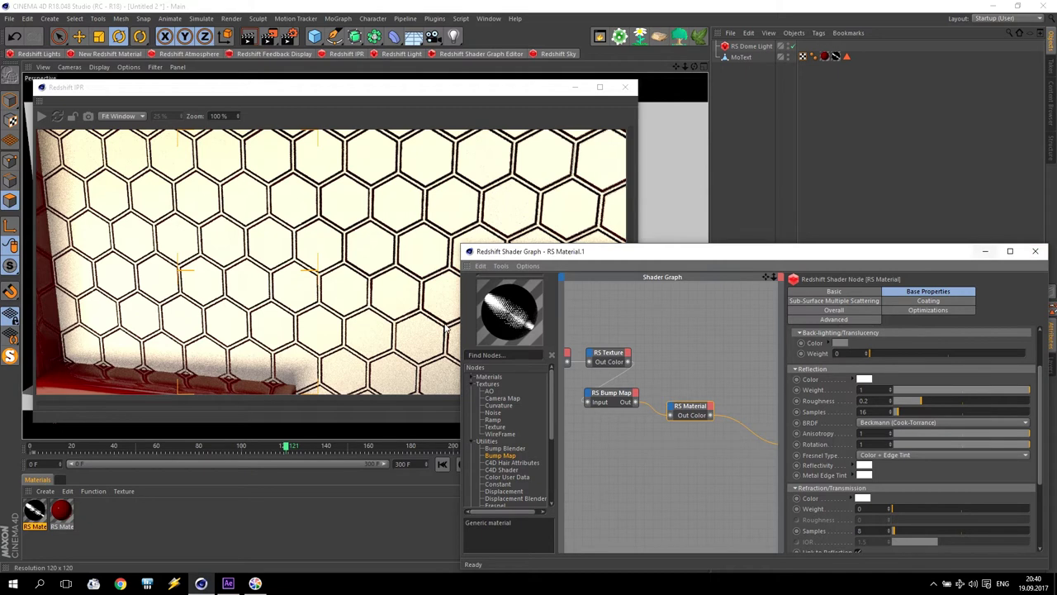
Resume the IPR render and pull the viewport back to inspect the hexagon surface across the letters
left_click_drag(99, 91, 91, 87)
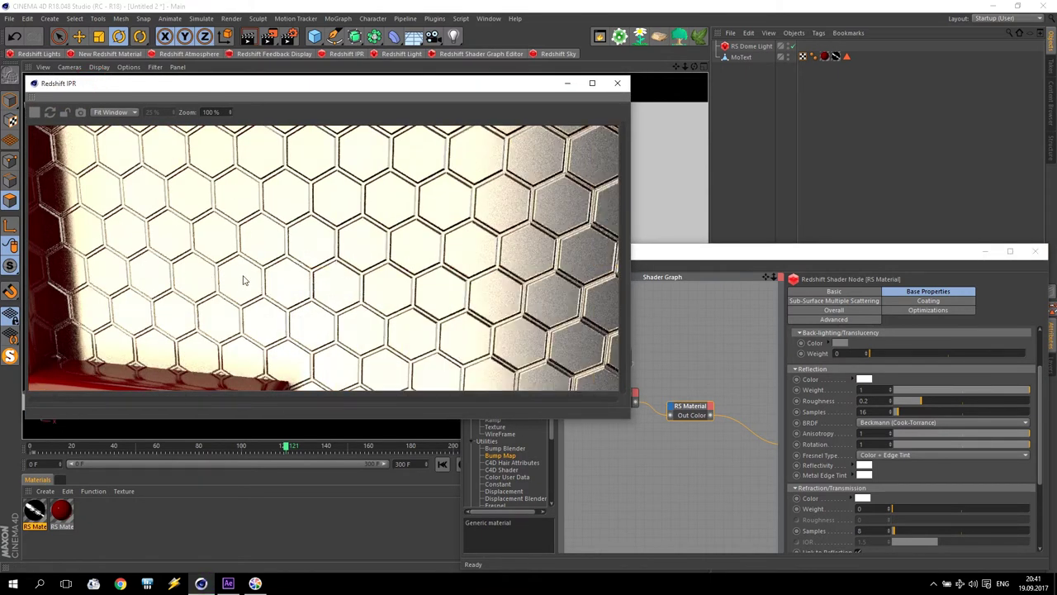
left_click_drag(686, 67, 690, 67)
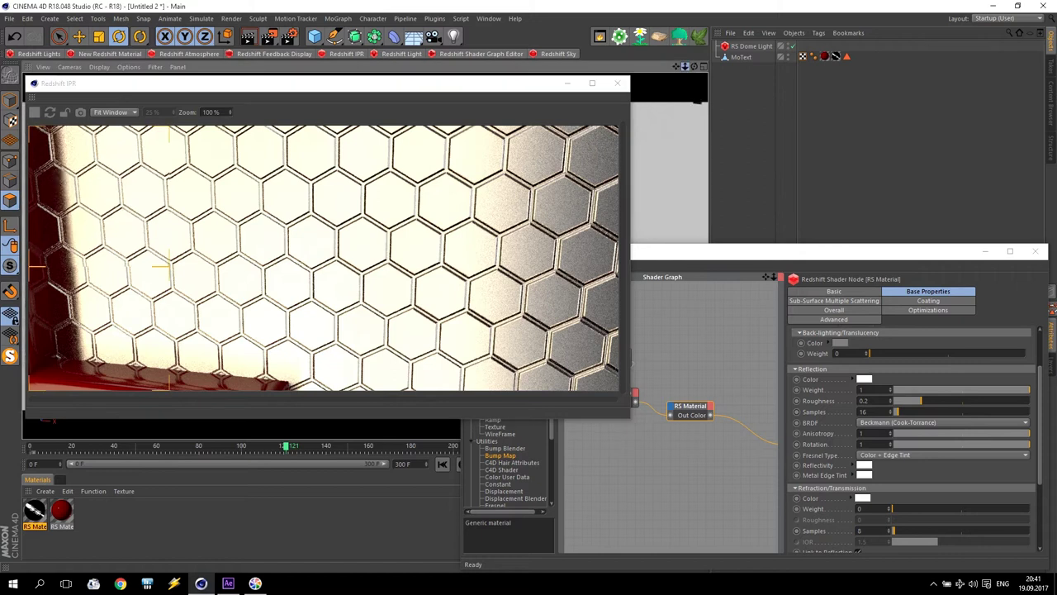
left_click_drag(354, 87, 616, 244)
left_click_drag(686, 67, 770, 48)
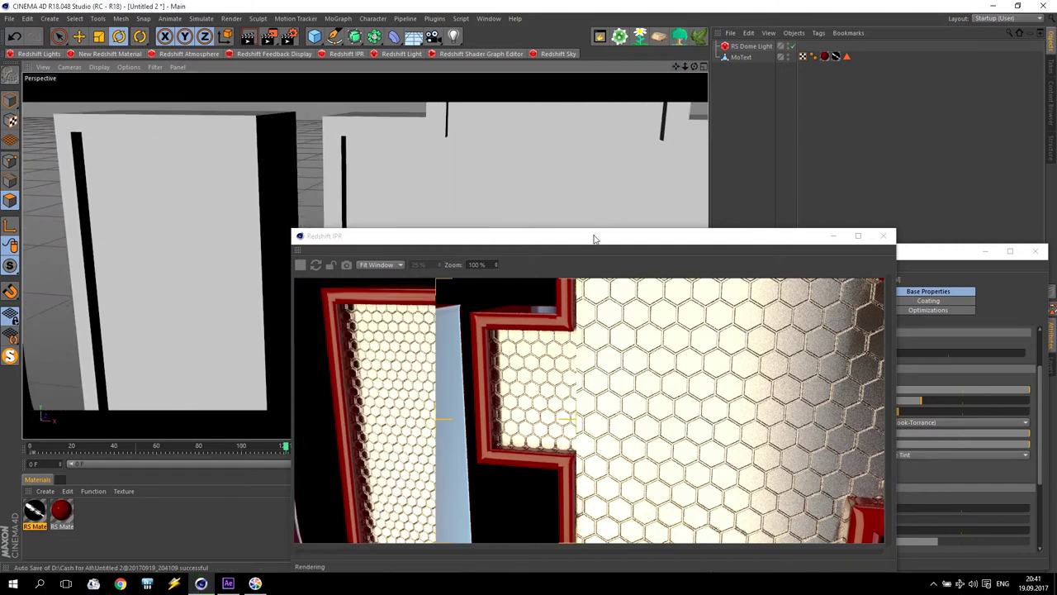
left_click_drag(593, 236, 334, 95)
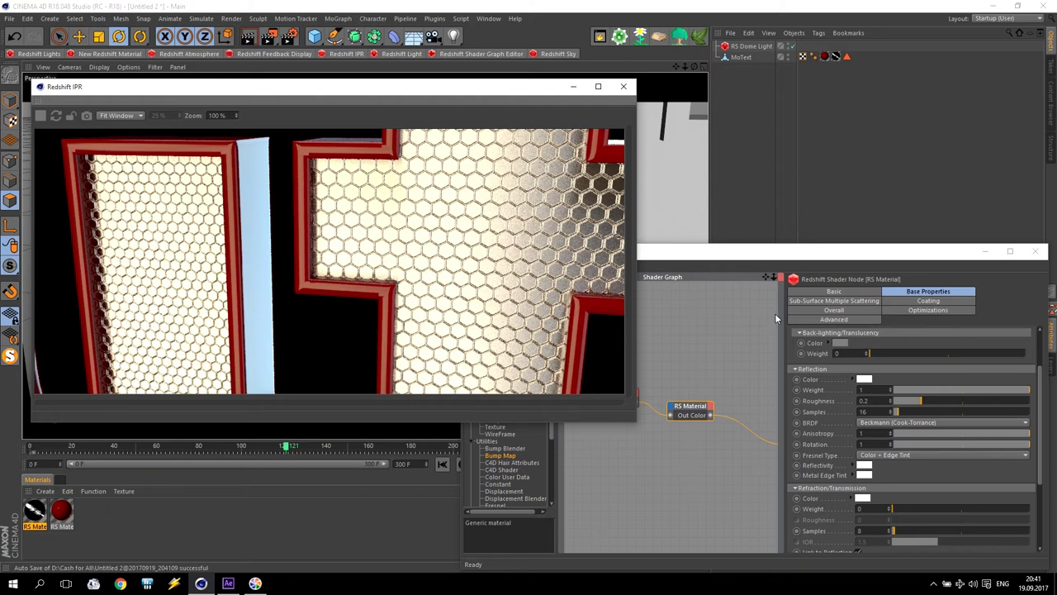
Shrink the Redshift IPR window and widen the Shader Graph window so that both fit on screen
left_click(749, 253)
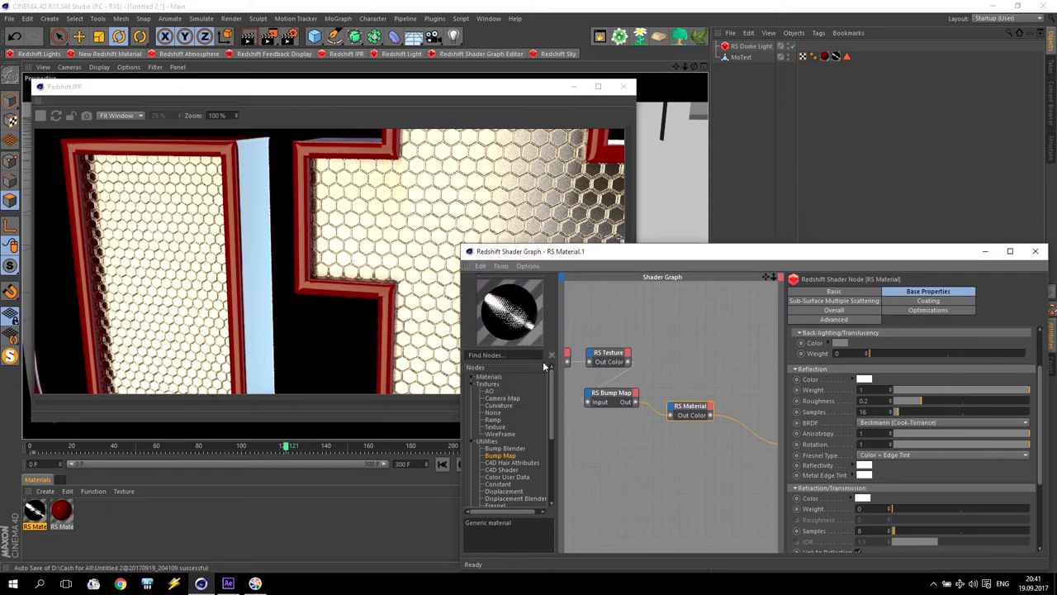
left_click_drag(461, 353, 220, 355)
left_click(468, 361)
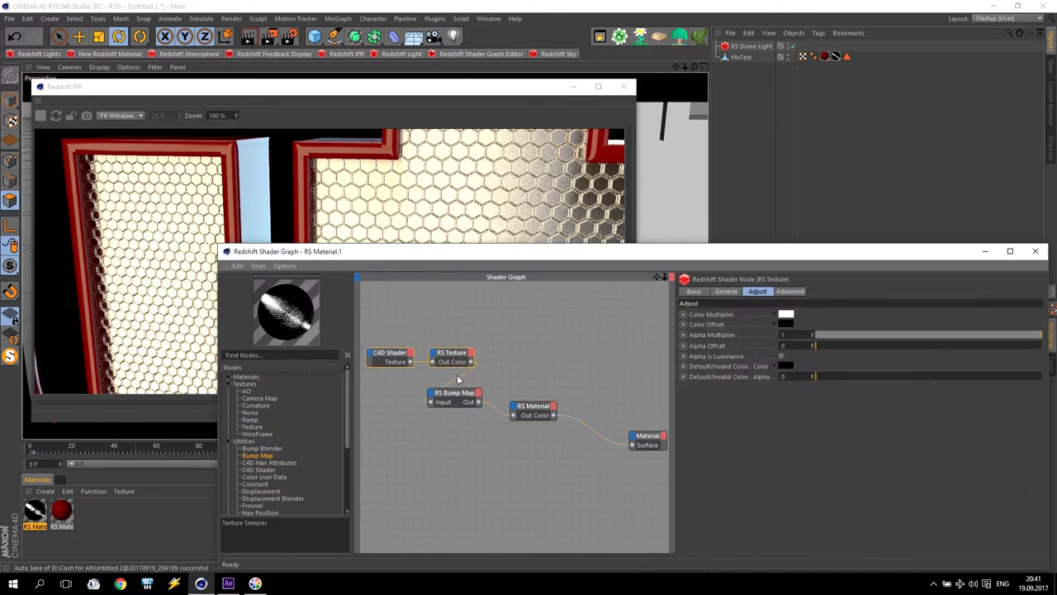
left_click(388, 355)
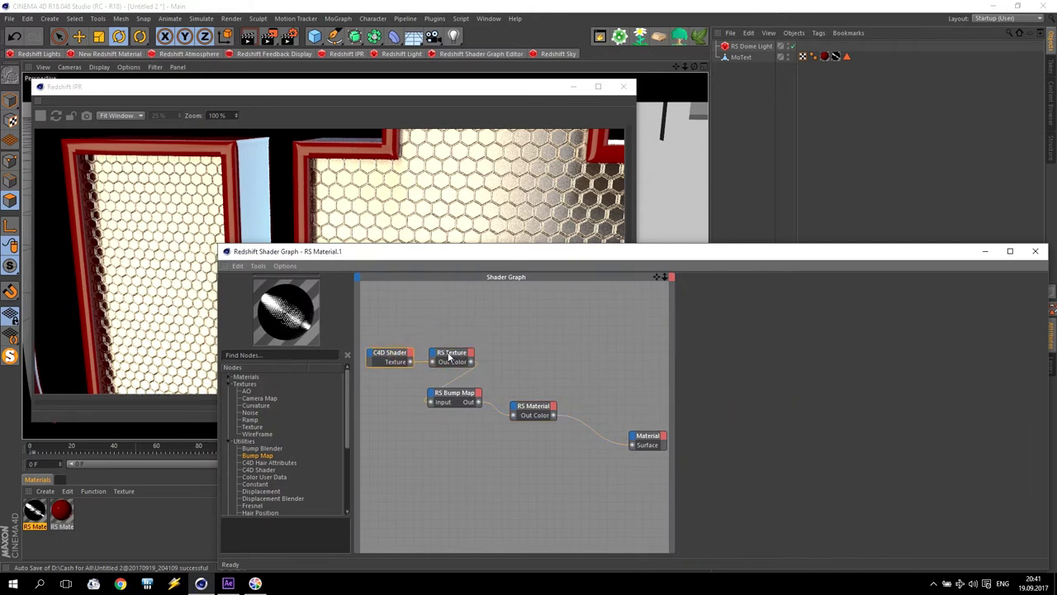
left_click(450, 357)
left_click(539, 87)
left_click_drag(636, 422, 359, 299)
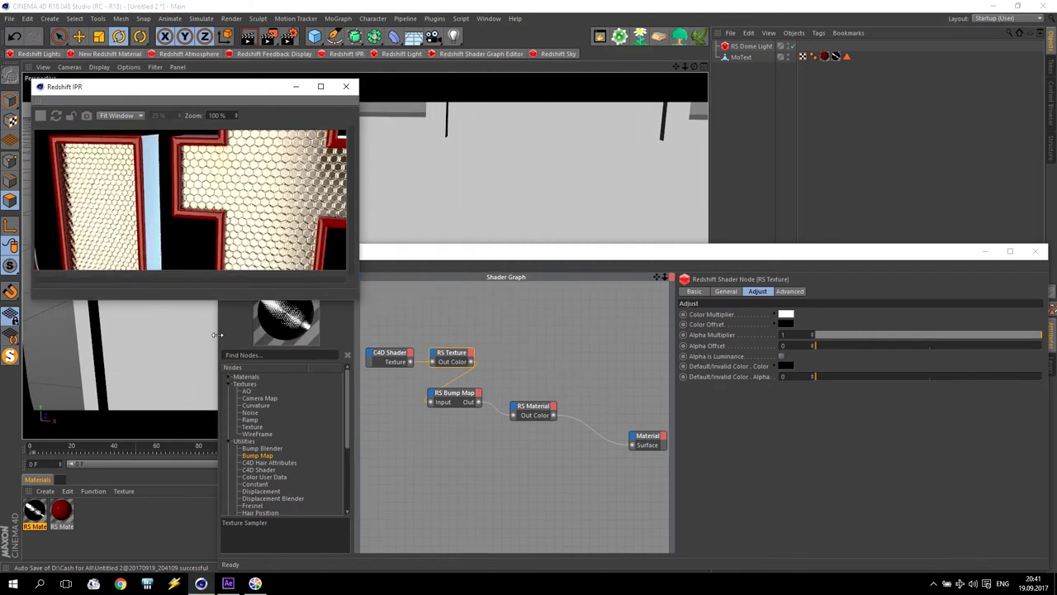
left_click_drag(218, 335, 364, 334)
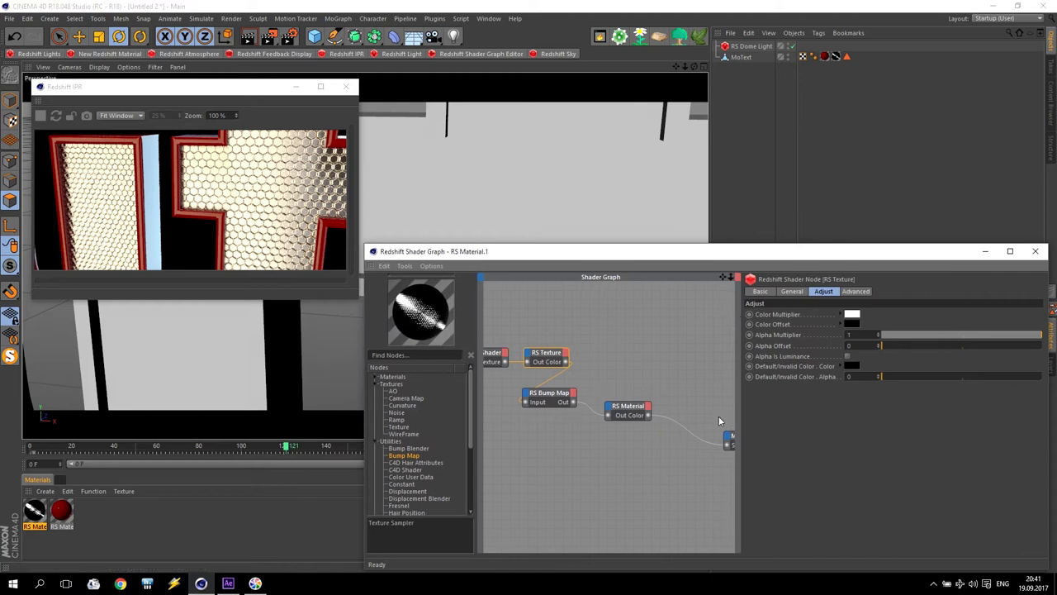
Disconnect the RS Material from the Material output and add a Material Blender node between them
left_click(679, 425)
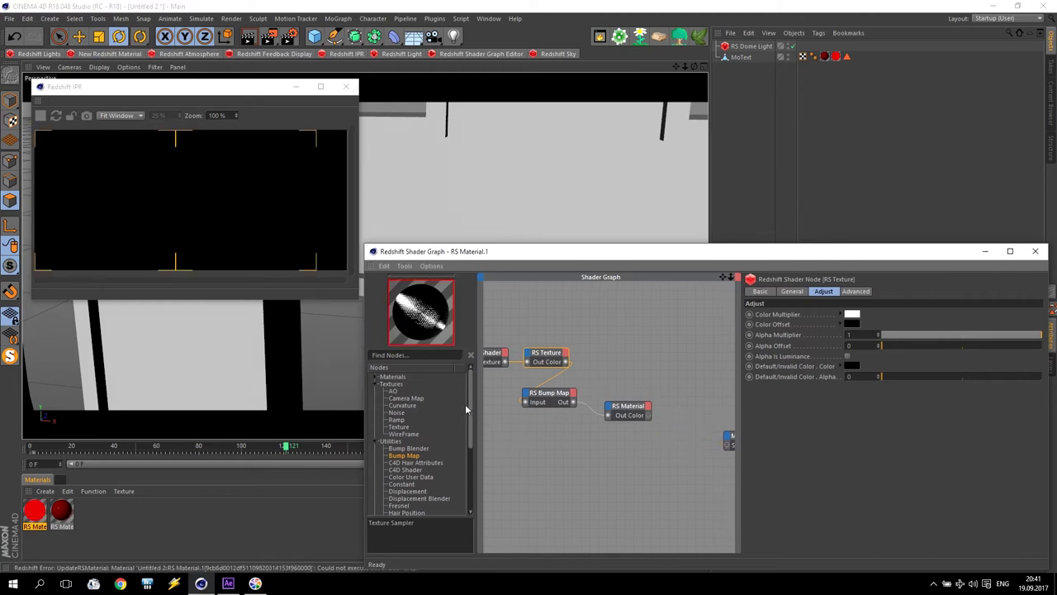
left_click(376, 377)
left_click(407, 420)
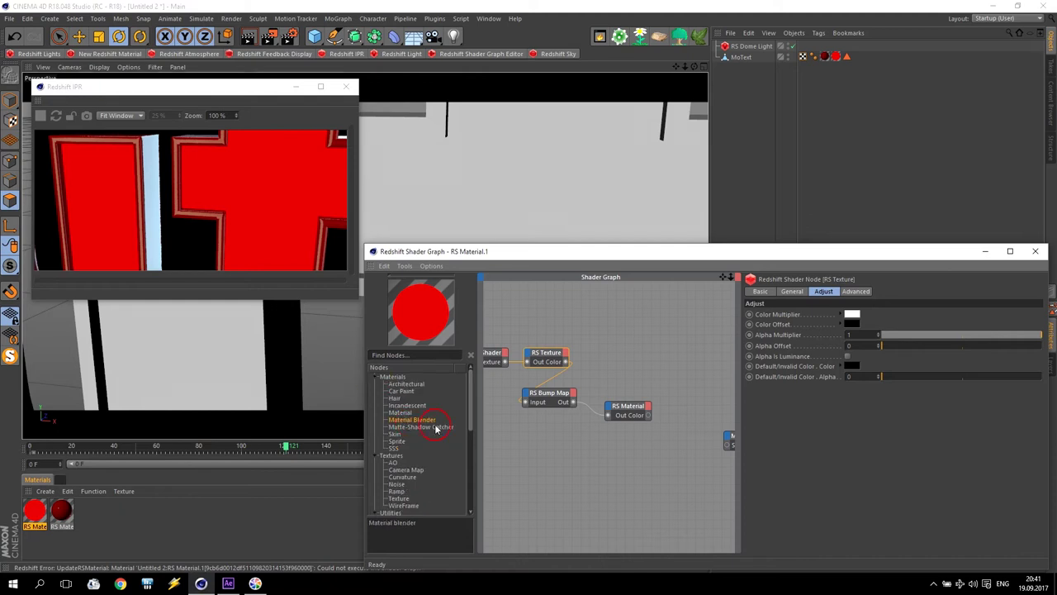
left_click_drag(417, 424, 687, 432)
Arrange the nodes, link the Material Blender to the Material's Surface and feed the RS Material into its Base Color
left_click_drag(624, 410, 614, 403)
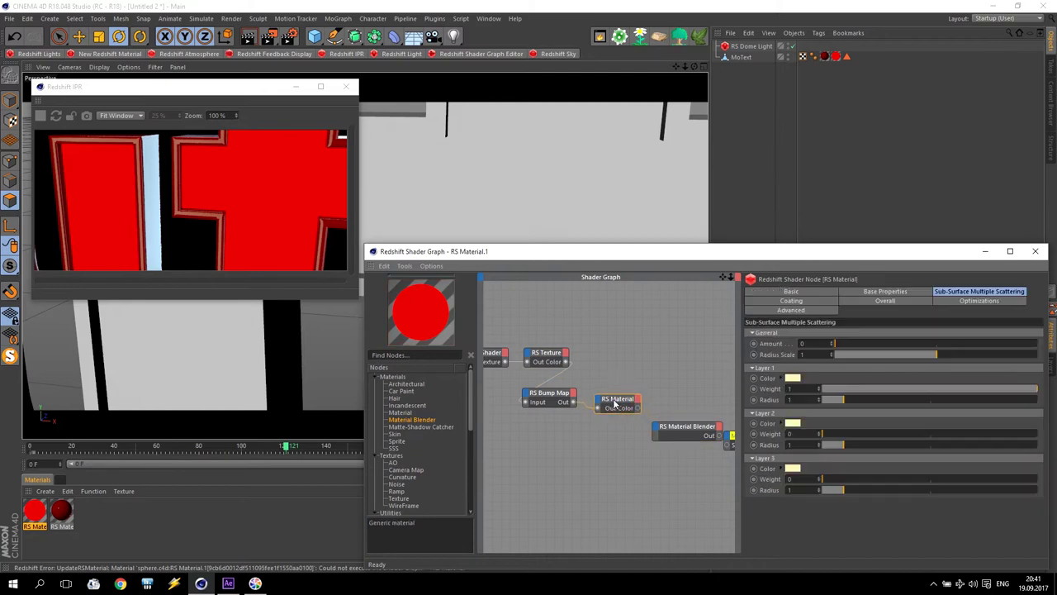
left_click_drag(685, 430, 680, 405)
left_click_drag(489, 334, 657, 409)
mouse_move(686, 413)
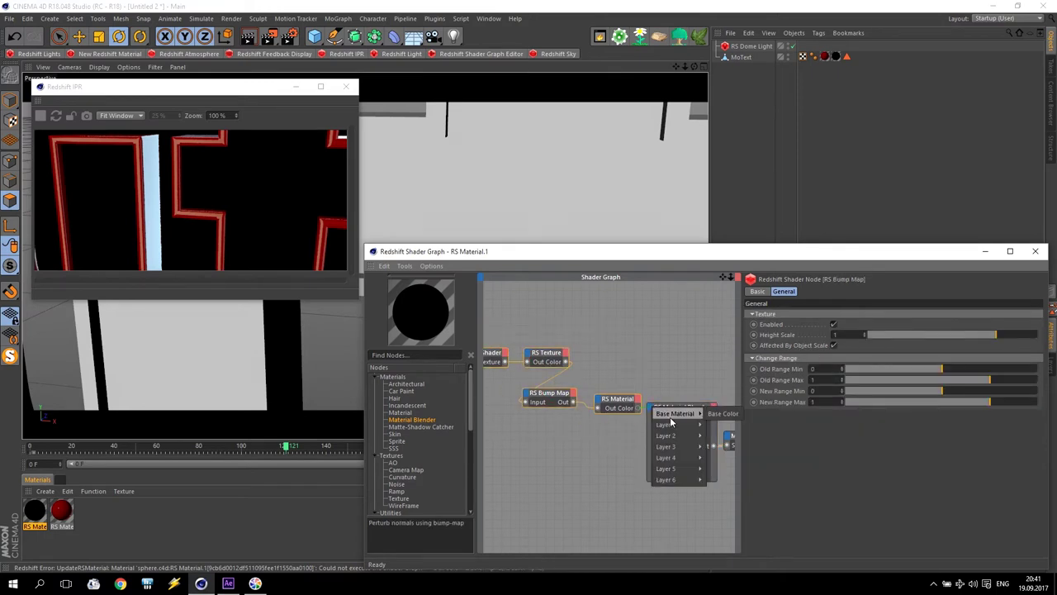
left_click(722, 413)
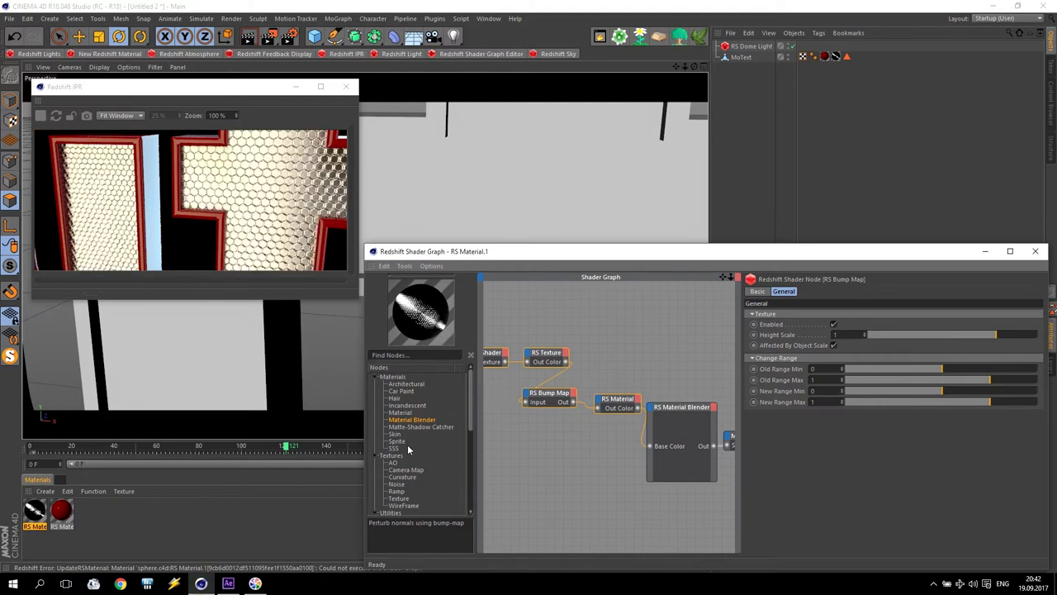
Add a second RS Material node below the Bump Map and set its diffuse color to fully saturated bright red
left_click_drag(400, 412, 551, 432)
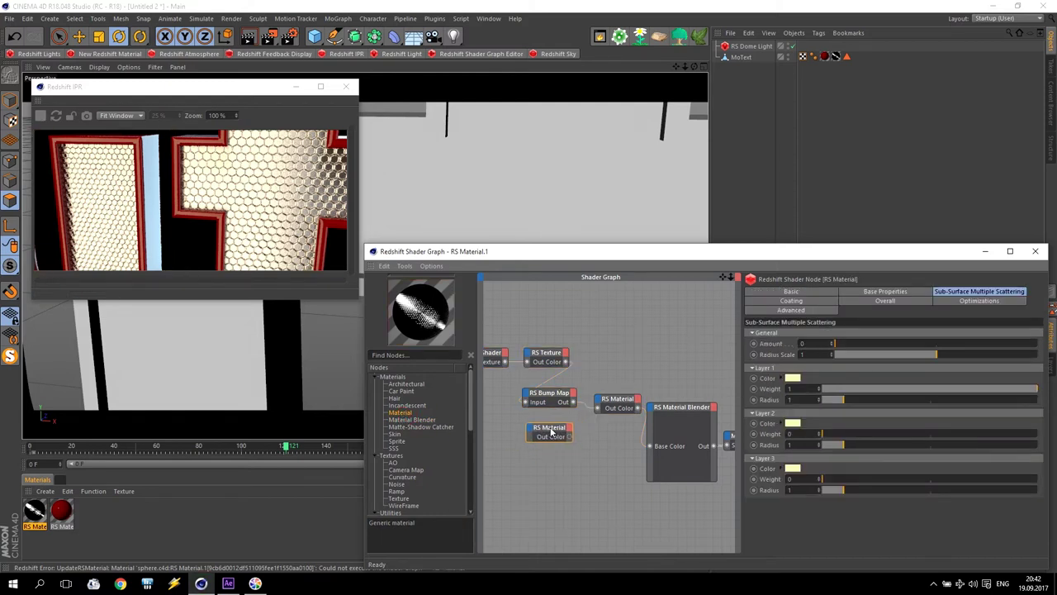
left_click(880, 291)
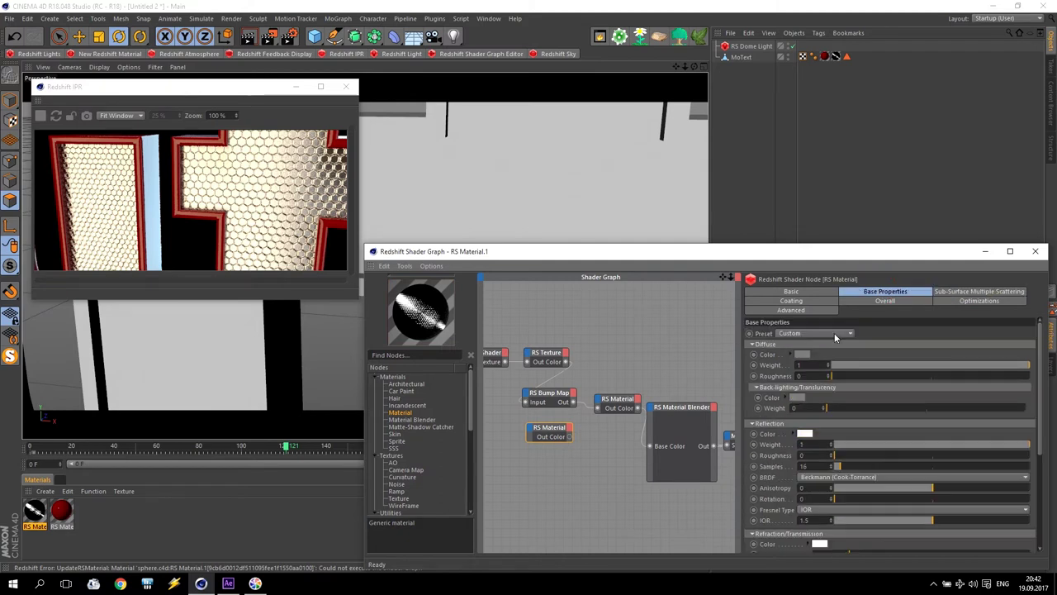
left_click(805, 355)
left_click_drag(815, 353, 930, 355)
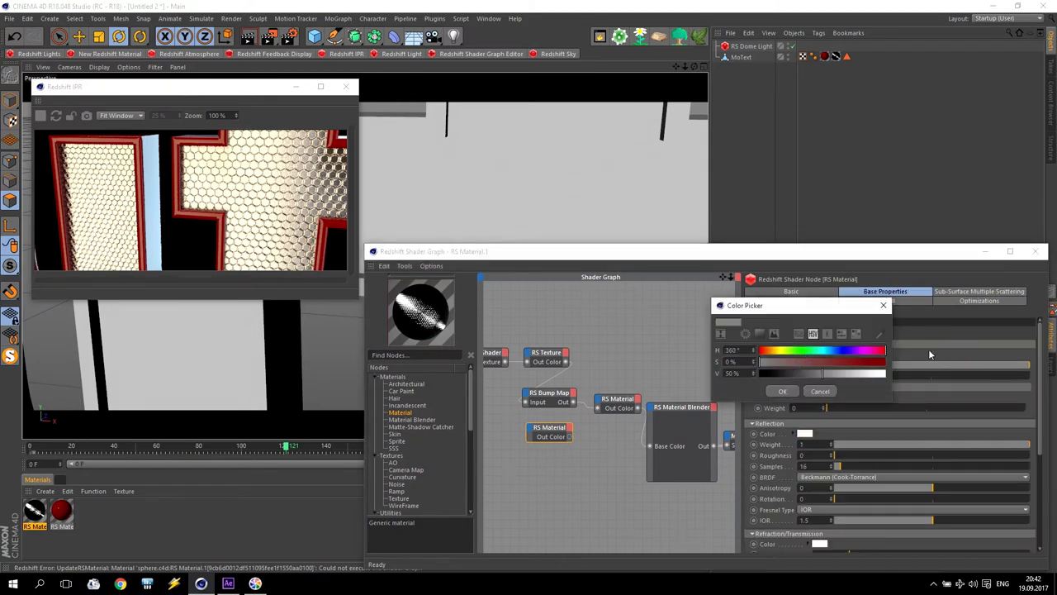
left_click_drag(865, 362, 926, 361)
left_click_drag(864, 374, 917, 377)
left_click(785, 393)
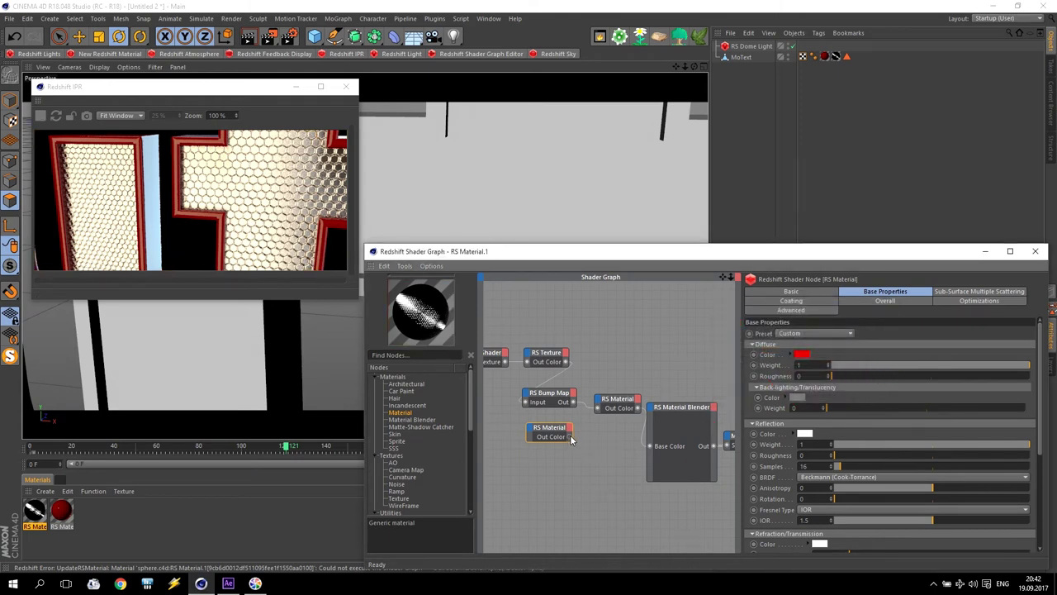
Connect the red RS Material's Out Color to the Material Blender's Layer Color 1
left_click_drag(569, 437, 655, 413)
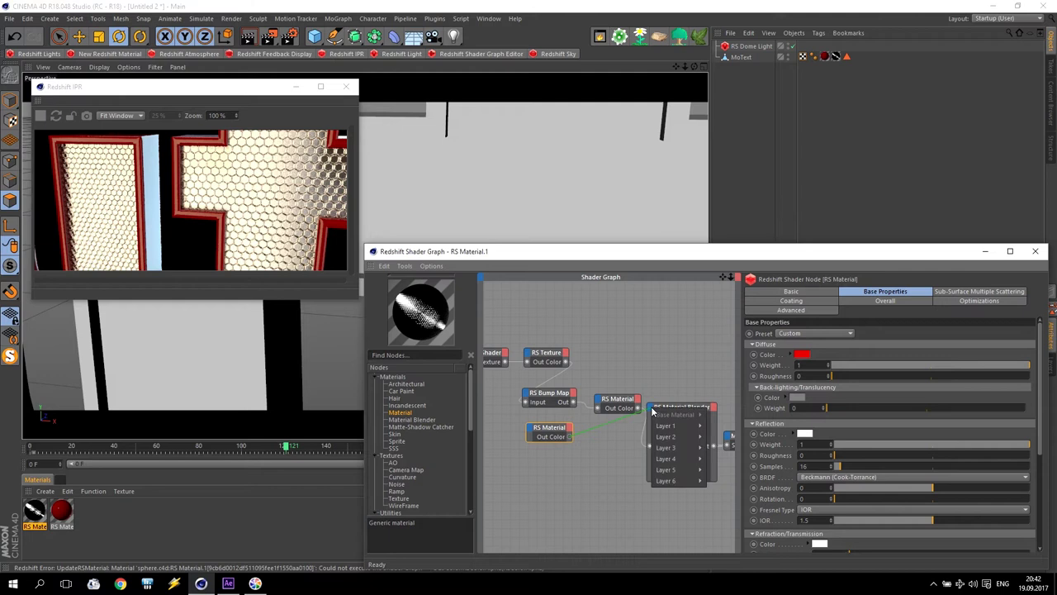
mouse_move(667, 426)
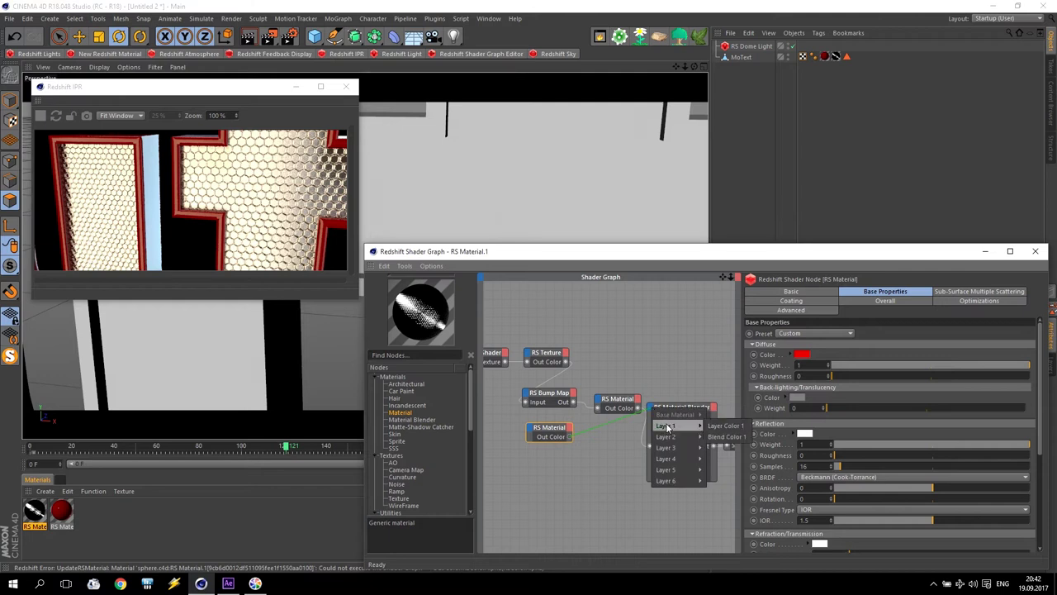
left_click(725, 426)
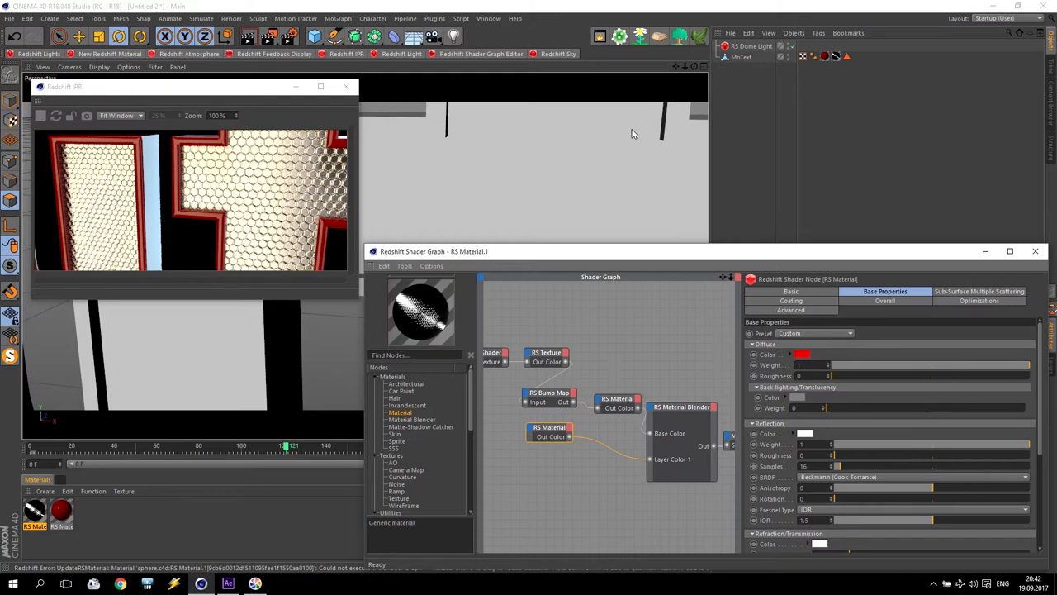
left_click_drag(685, 66, 496, 138)
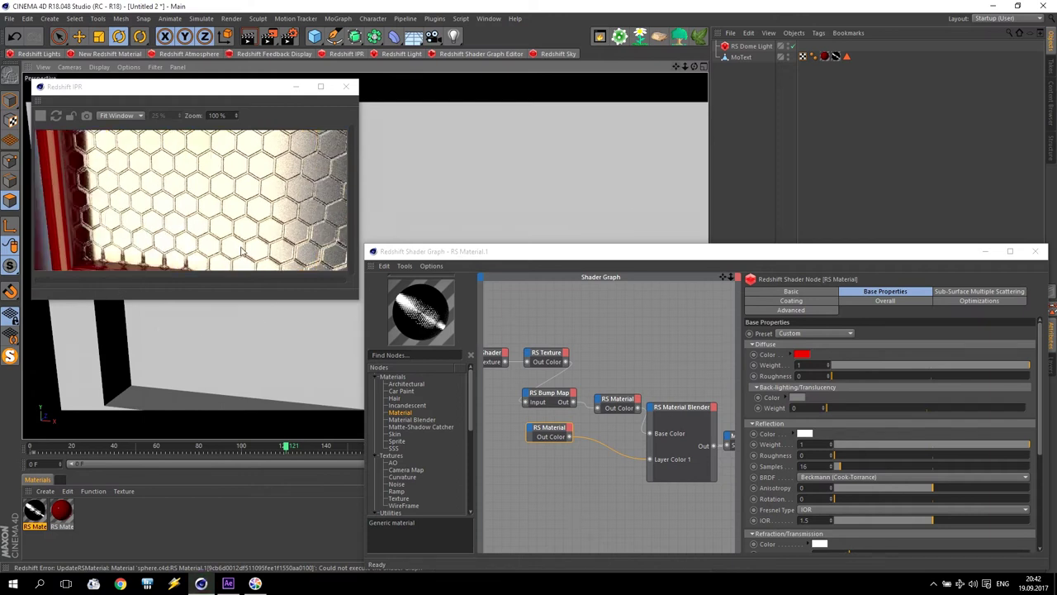
Connect the RS Texture's Out Color to the Material Blender's Blend Color 1
left_click(545, 433)
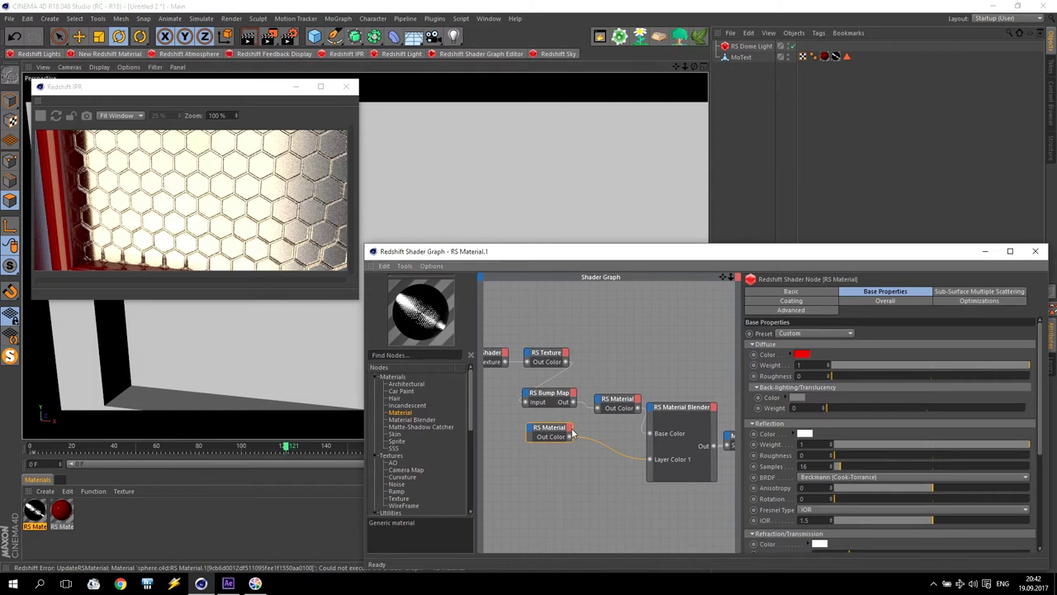
left_click(493, 354)
left_click(535, 355)
left_click(492, 356)
left_click(546, 354)
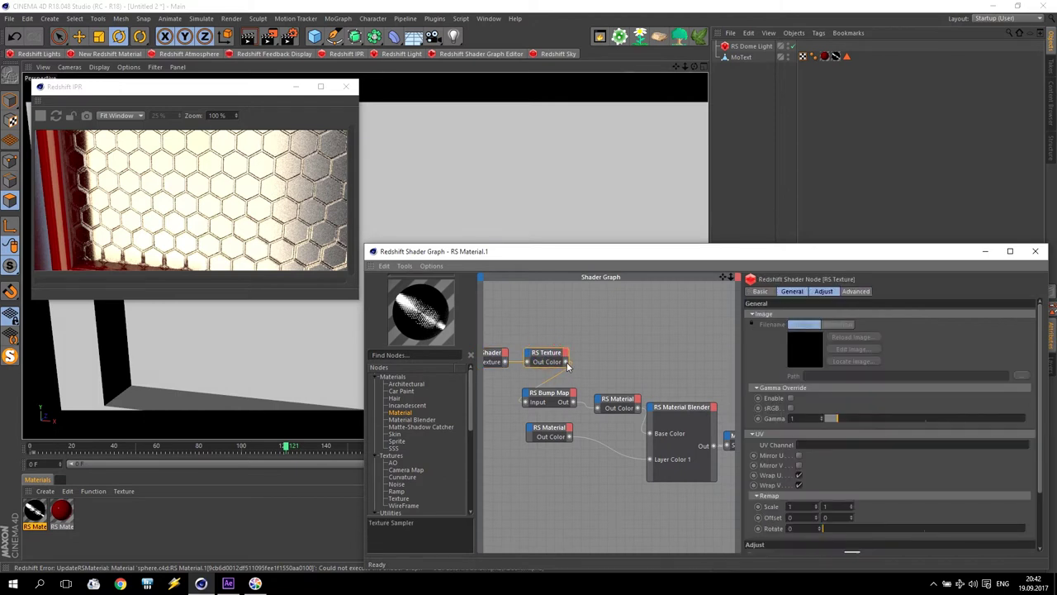
left_click_drag(566, 364, 652, 413)
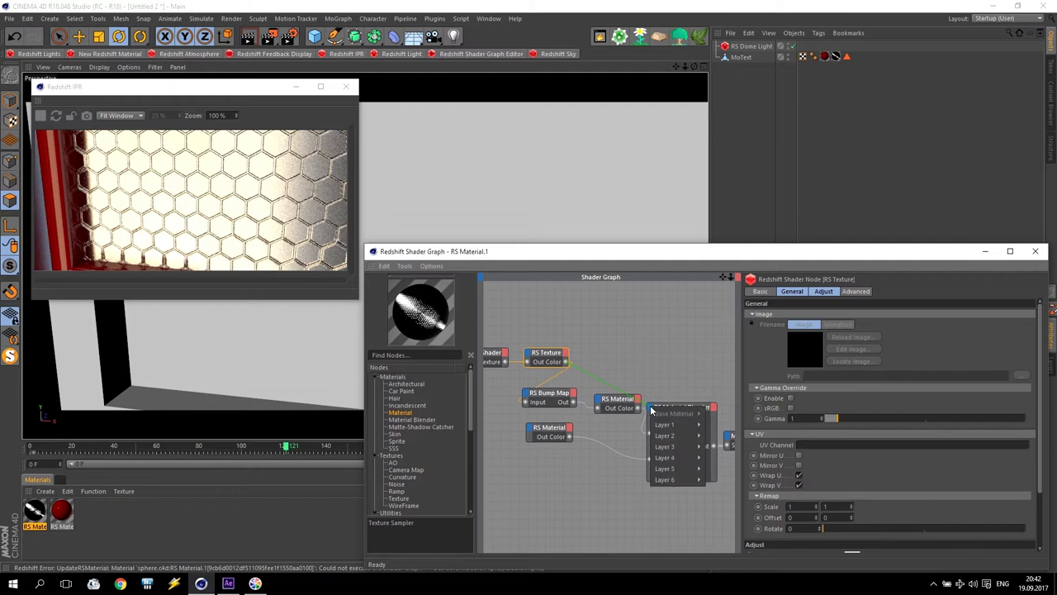
mouse_move(660, 425)
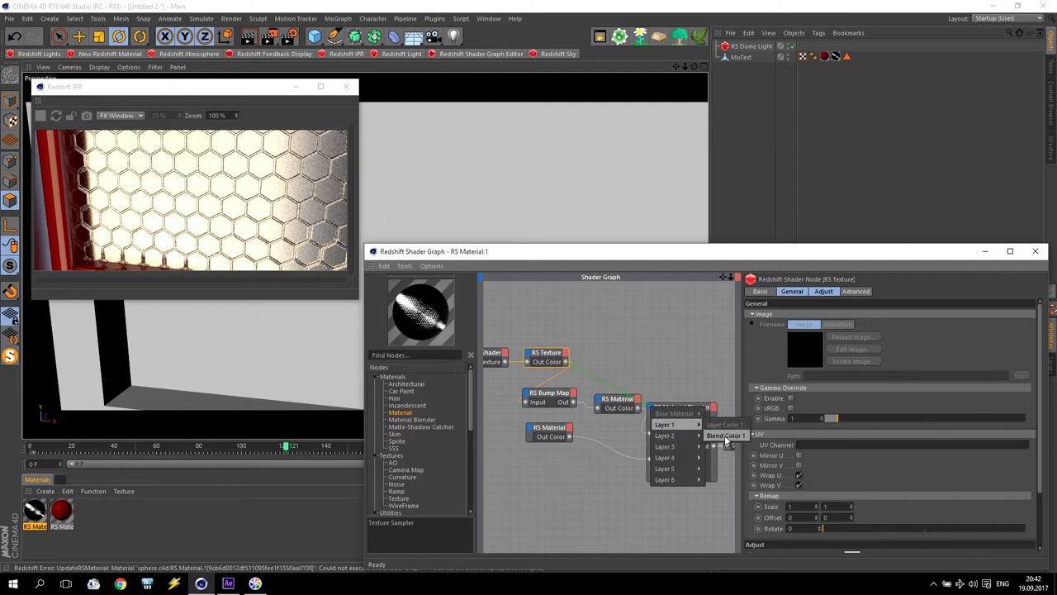
left_click(725, 435)
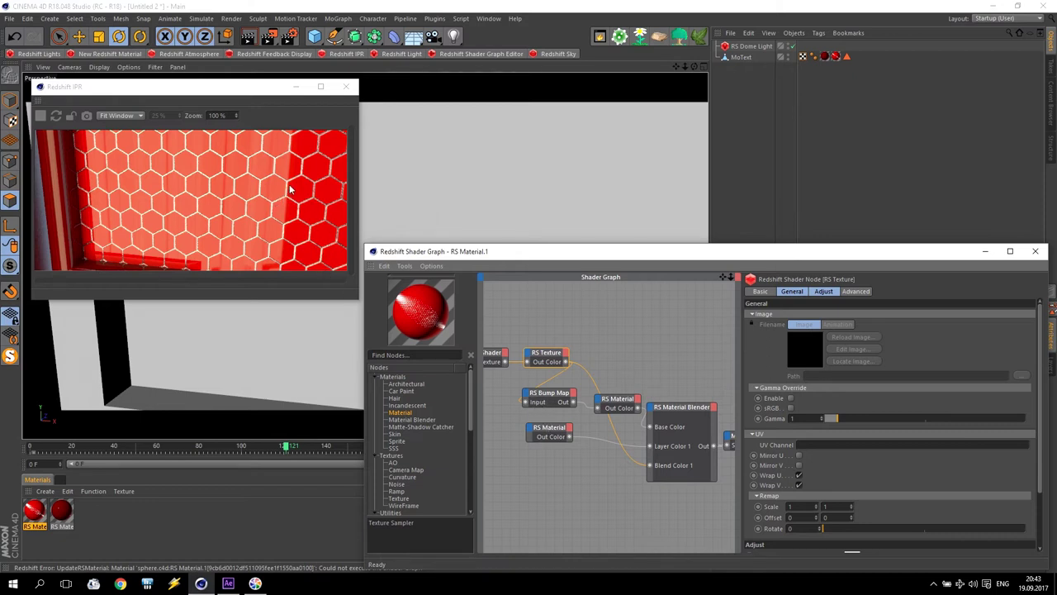
Add a Color Invert node below the red RS Material and route the RS Texture through it into the Material Blender's Blend Color 1
left_click(552, 428)
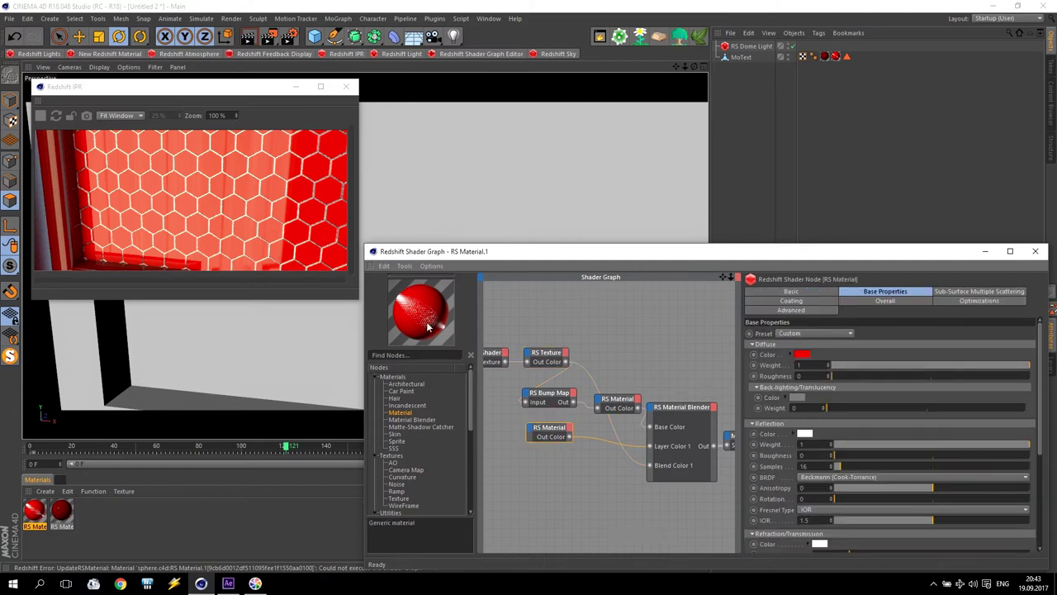
left_click_drag(472, 402, 458, 488)
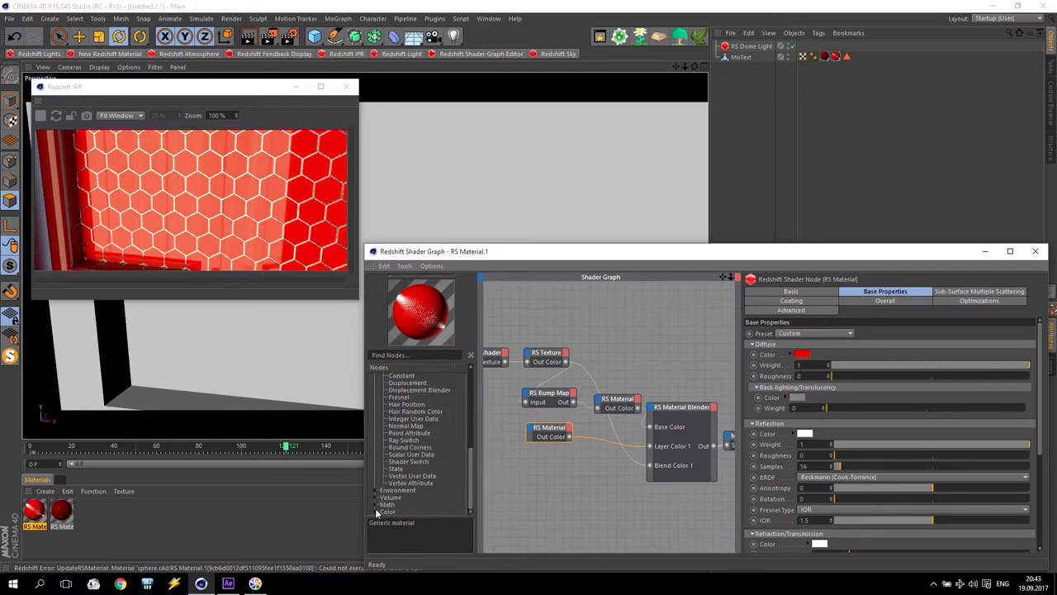
left_click_drag(471, 447, 471, 485)
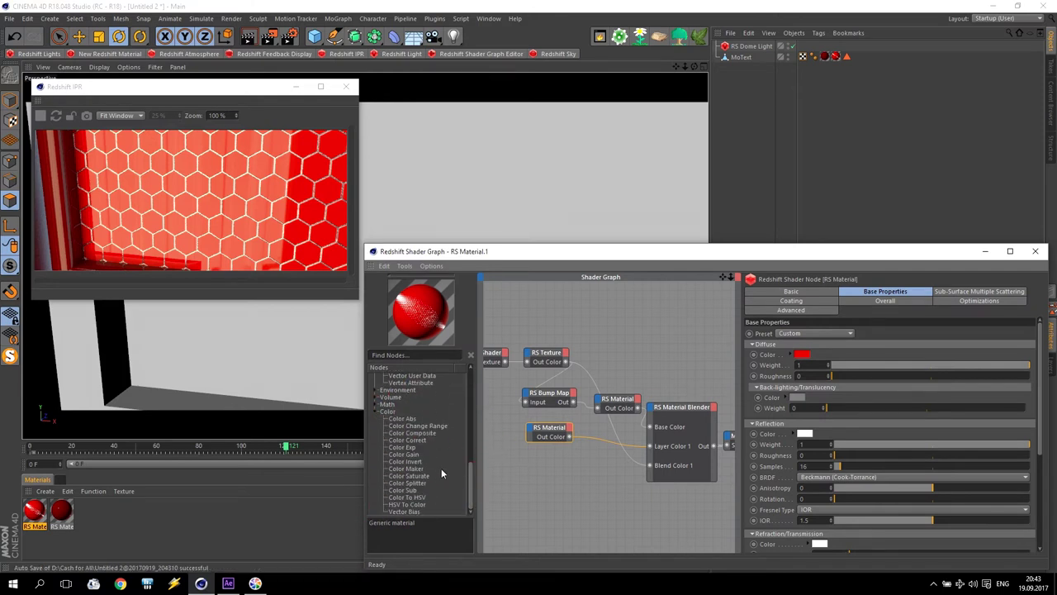
left_click_drag(408, 463, 525, 476)
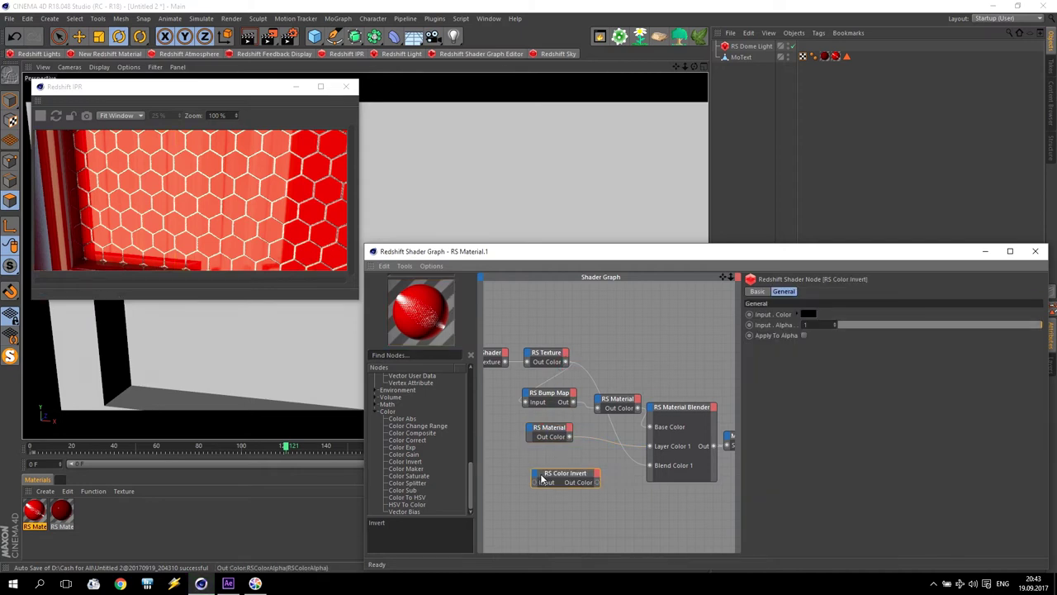
left_click_drag(535, 487, 536, 486)
left_click_drag(599, 483, 652, 467)
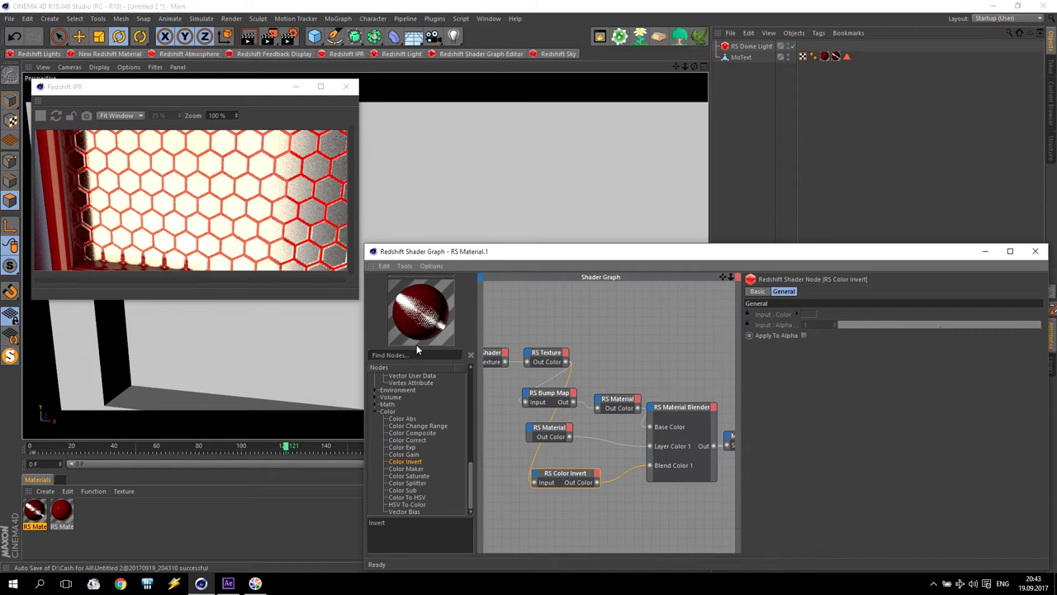
Set the diffuse color of the RS Material feeding Layer Color 1 to bright green with hue 125°
left_click(547, 430)
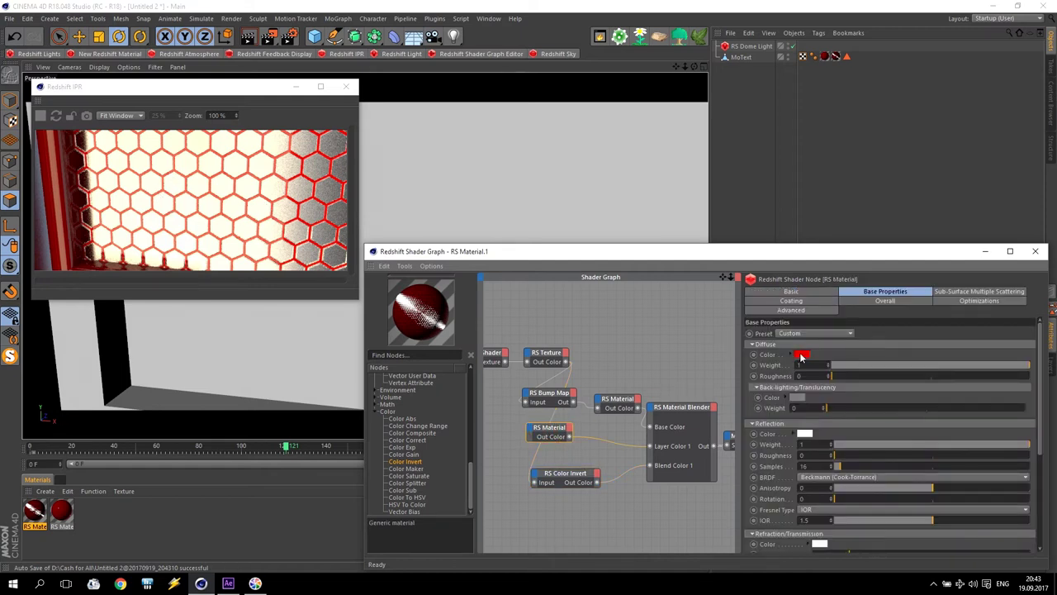
left_click(801, 357)
left_click(802, 353)
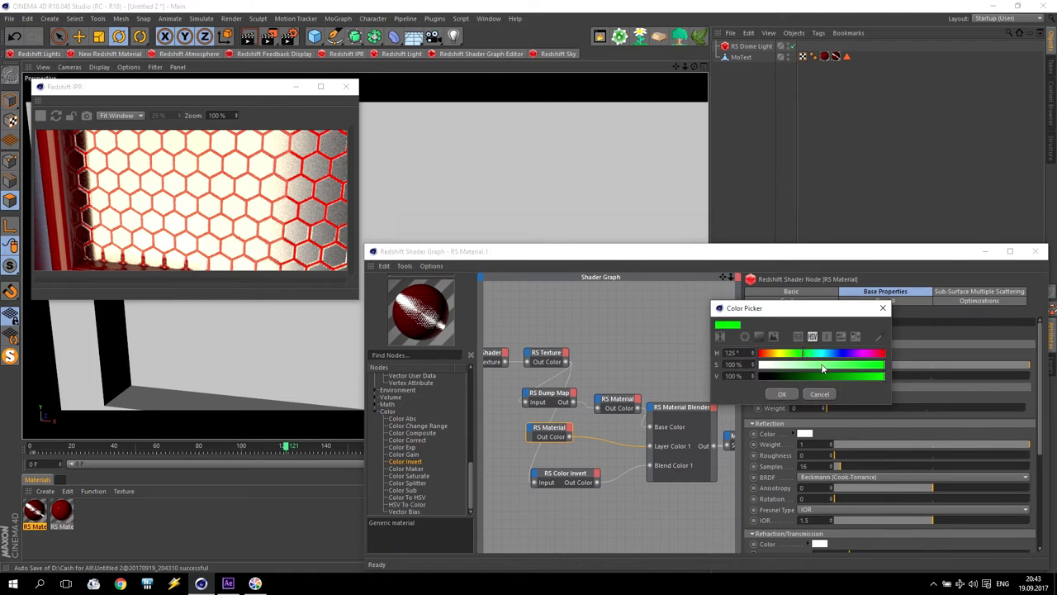
left_click(781, 394)
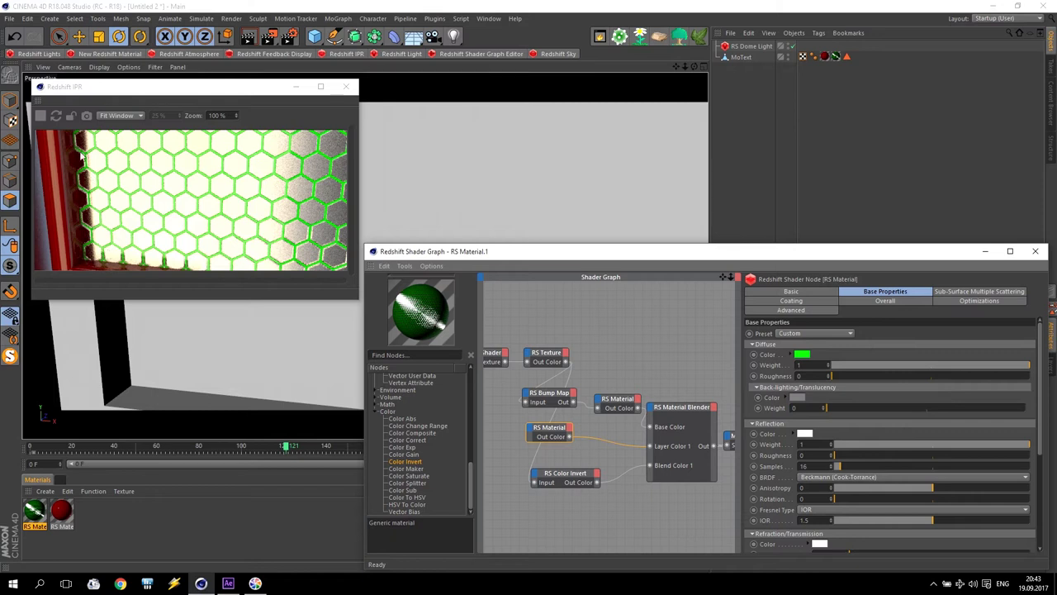
Set the diffuse color of the RS Material feeding Layer Color 1 back to bright red
left_click(799, 354)
left_click(879, 353)
left_click(781, 393)
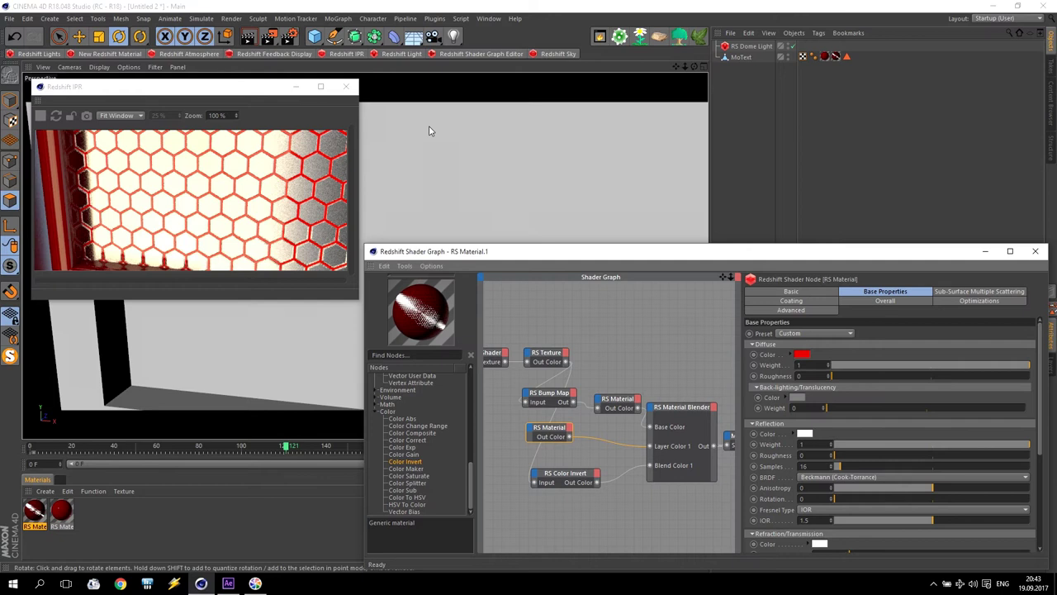
Add a second Color Invert node above the Bump Map and route the RS Texture through it into the Bump Map's Input
left_click_drag(685, 67, 740, 67)
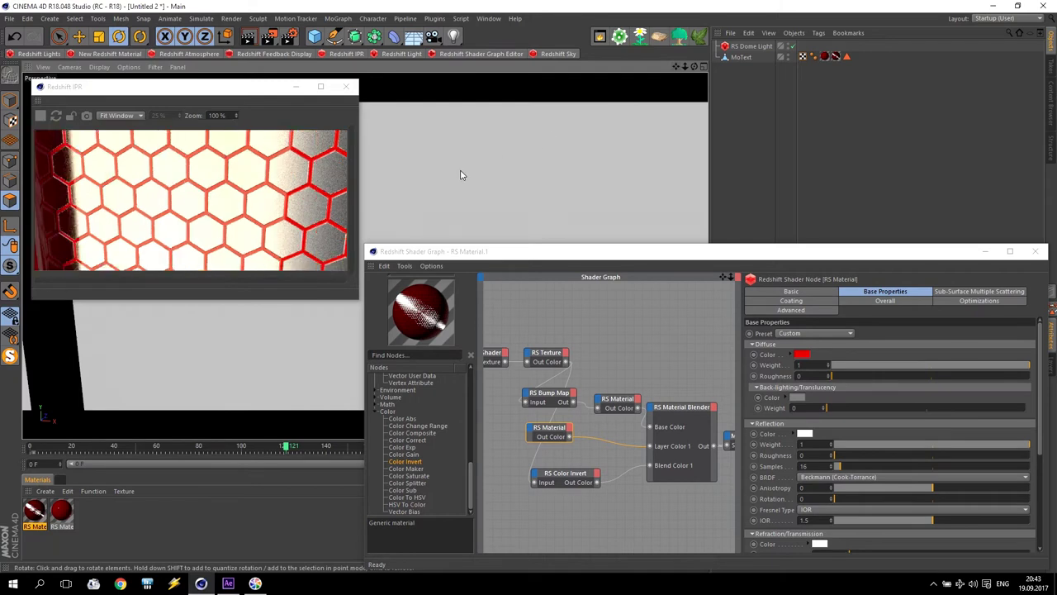
left_click_drag(404, 467, 609, 354)
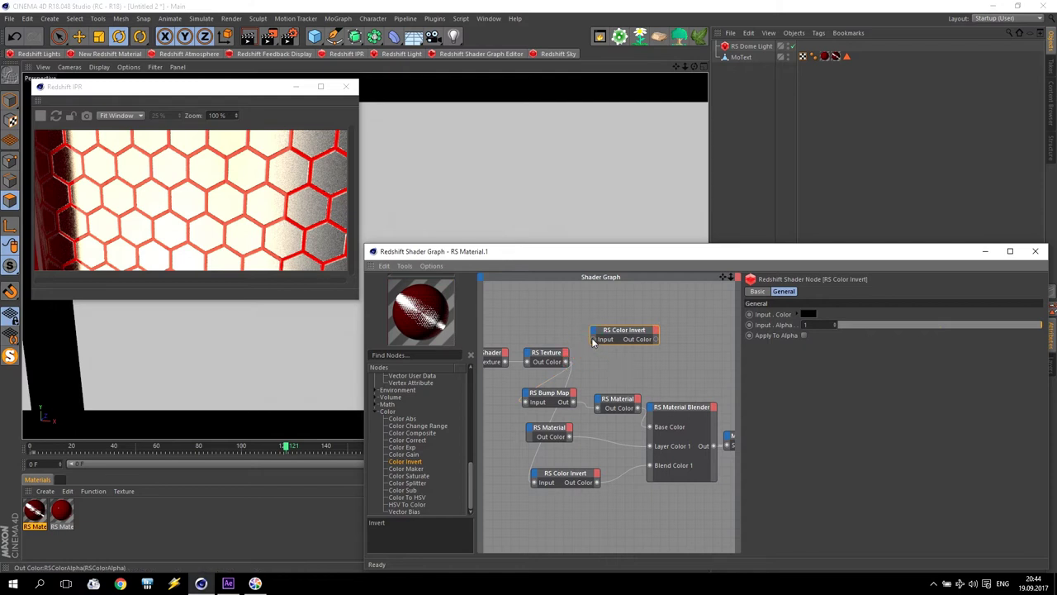
left_click_drag(593, 340, 566, 362)
left_click_drag(656, 339, 527, 404)
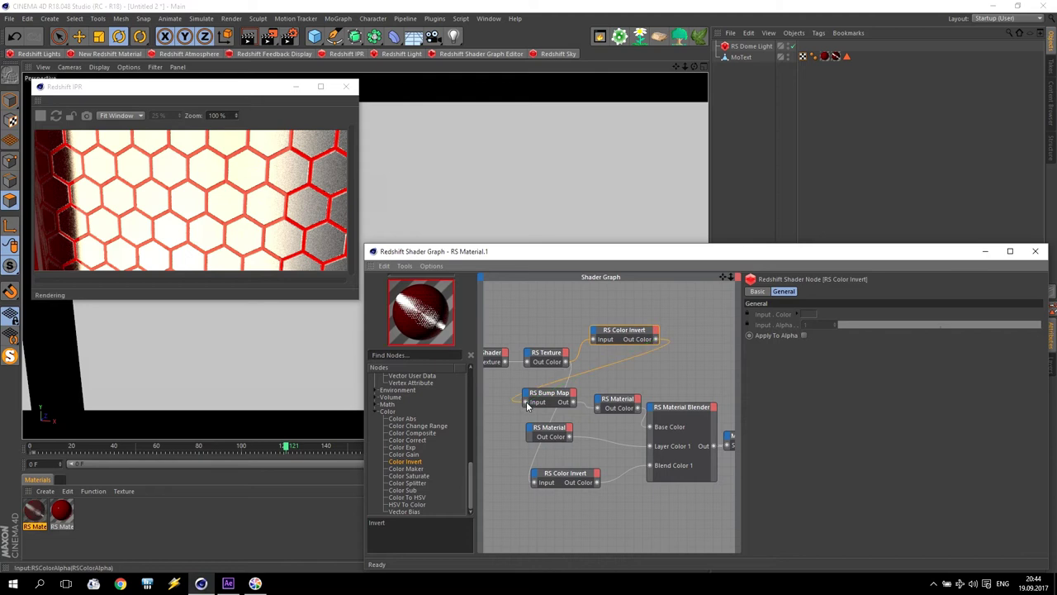
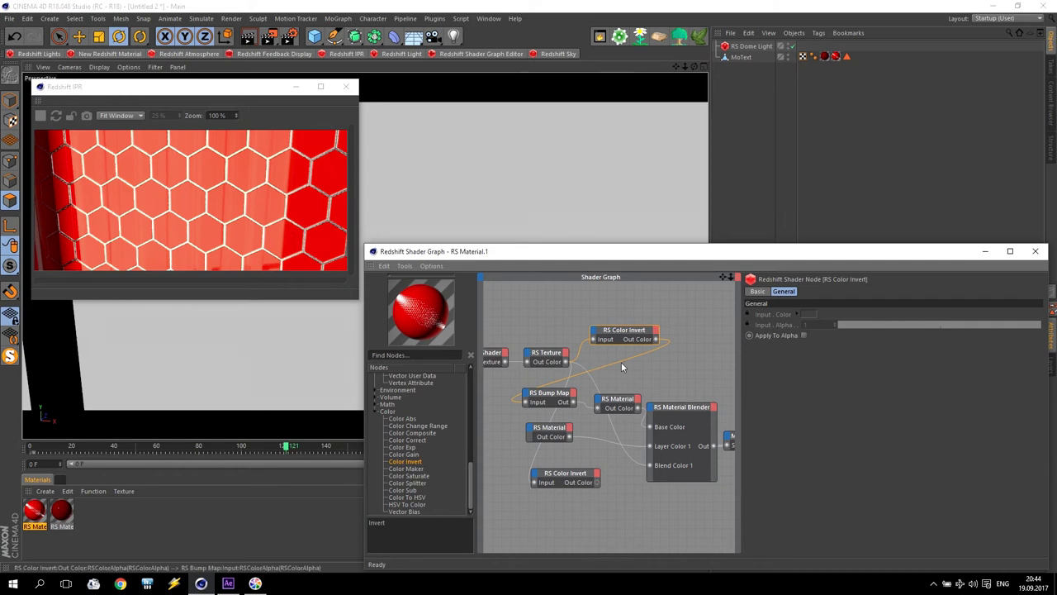
Delete the Color Invert above the Bump Map, reconnect RS Texture to the Bump Map's Input, and feed the remaining Color Invert into Blend Color 1
left_click(618, 331)
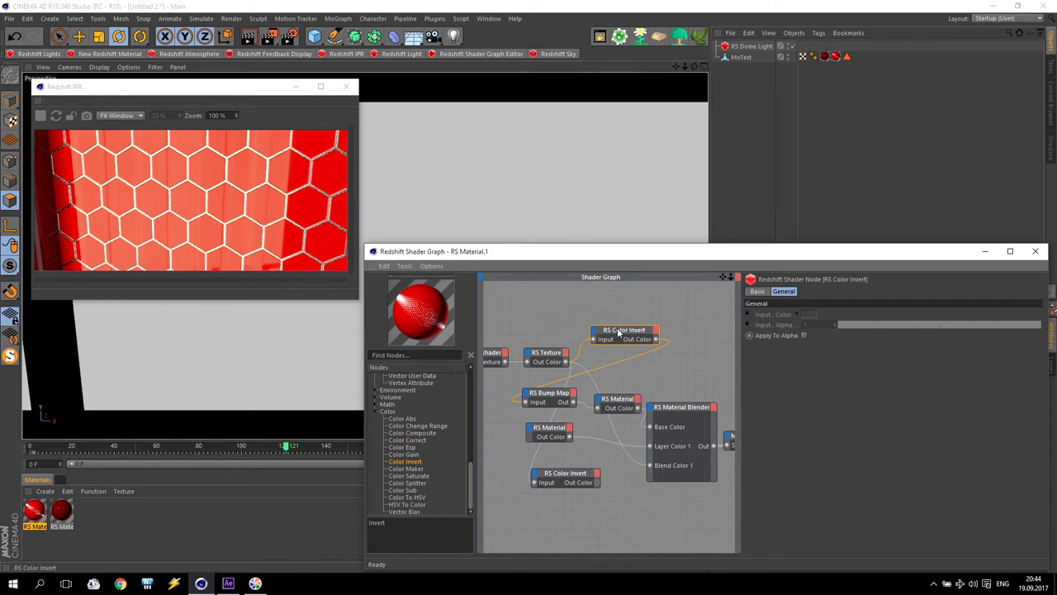
key("Delete")
left_click_drag(566, 363, 535, 395)
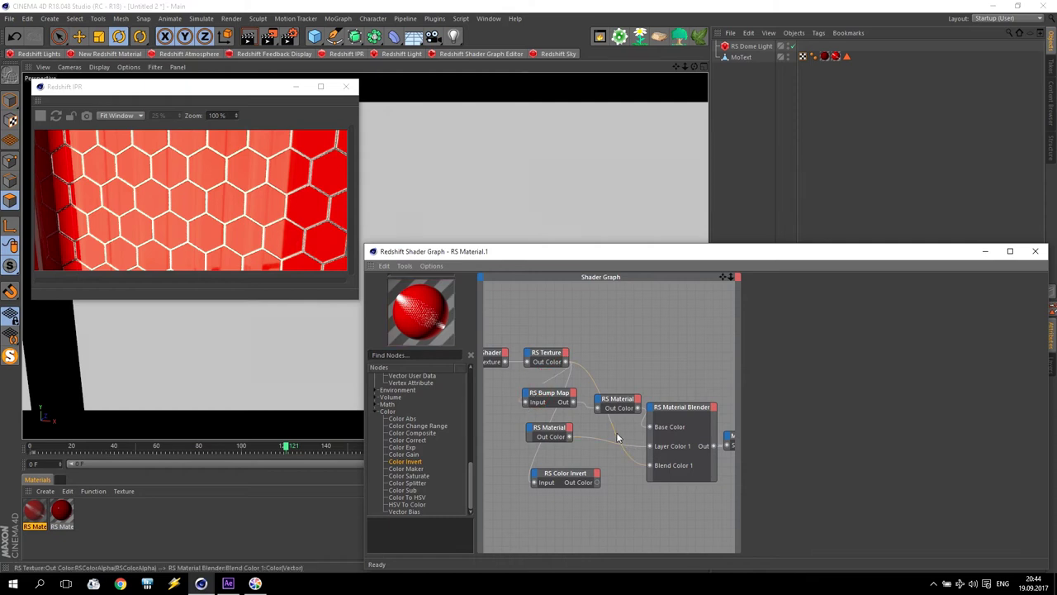
left_click_drag(651, 468, 651, 467)
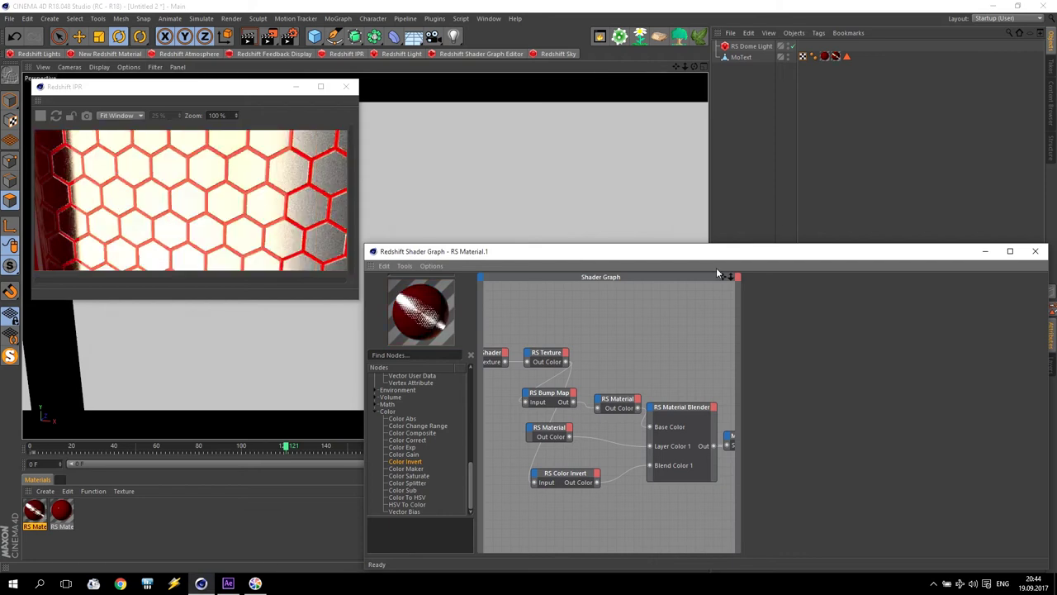
left_click(1036, 251)
left_click(345, 86)
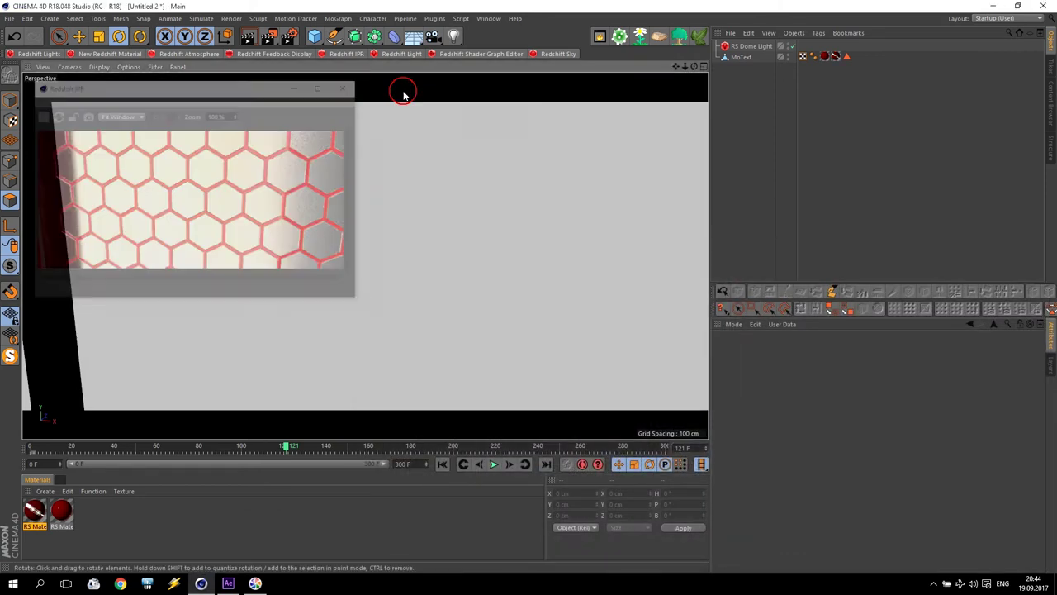
Pull the view back from the text, add a Camera object from it, and look through that camera
left_click_drag(685, 66, 633, 18)
scroll(471, 227, "down", 3)
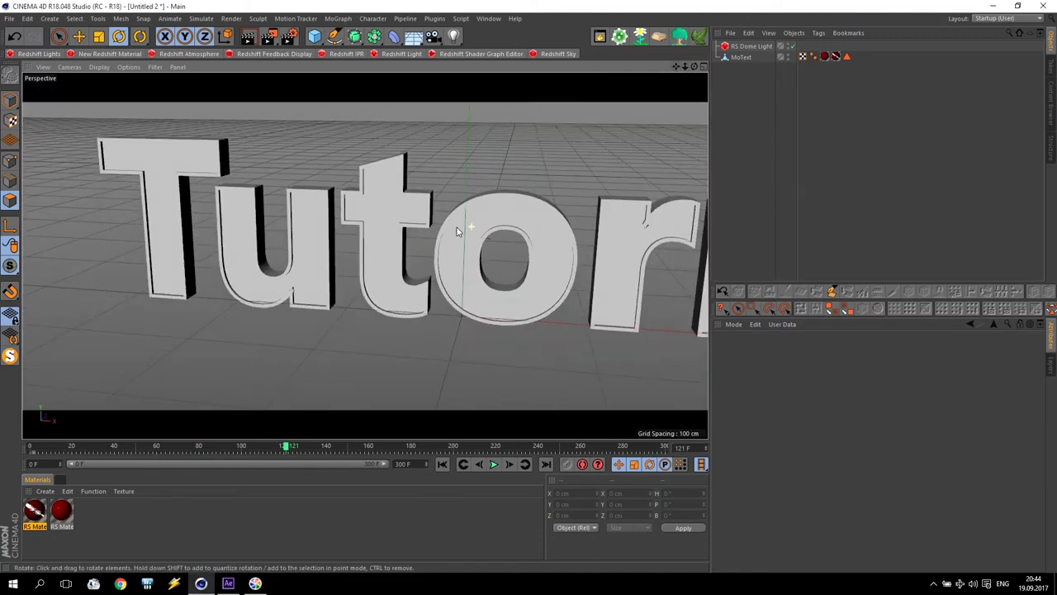
left_click(433, 36)
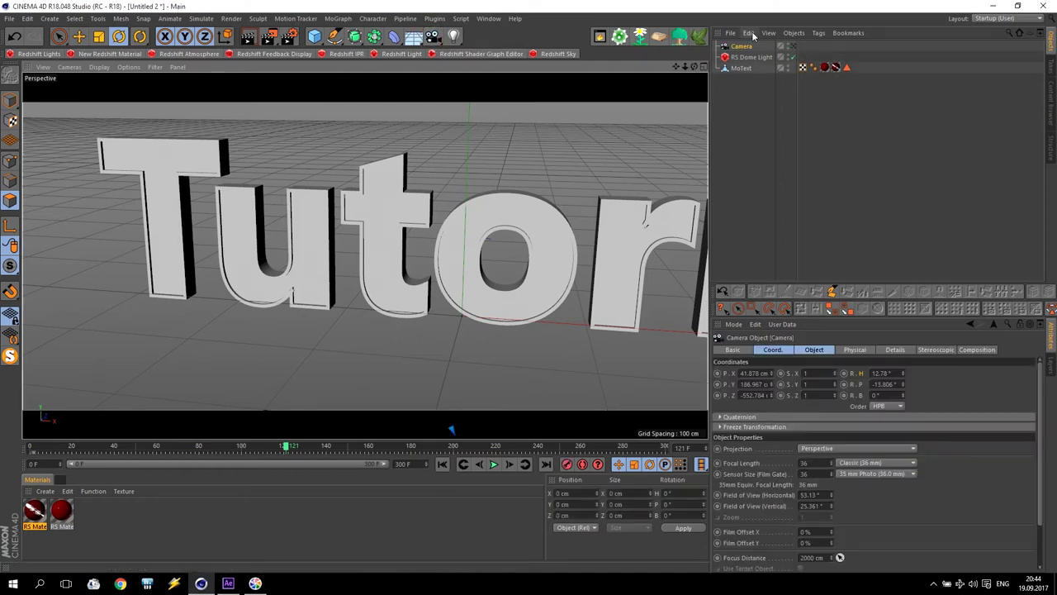
left_click(793, 48)
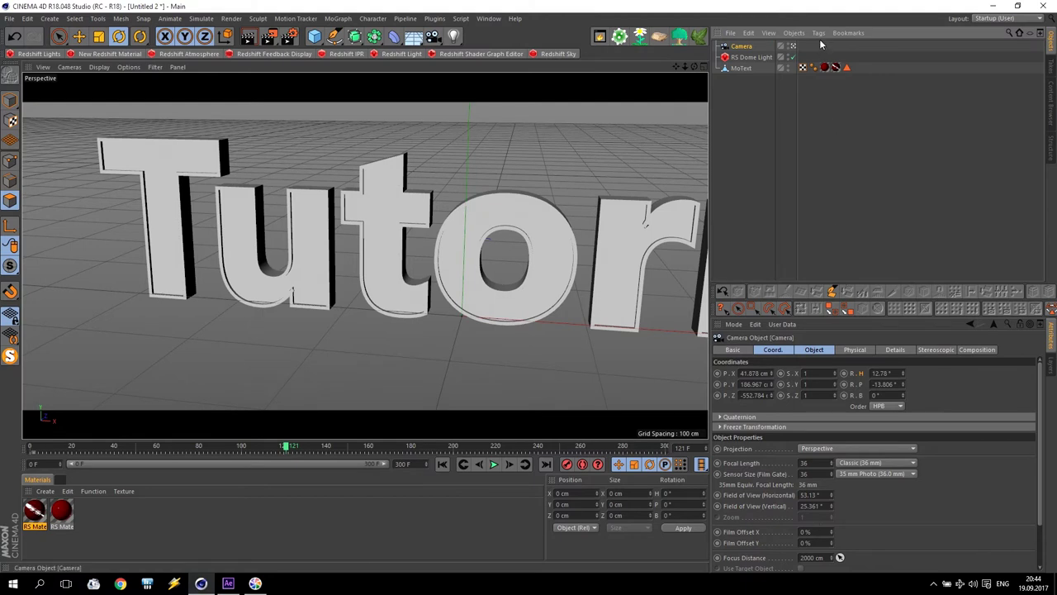
Add a Redshift Camera tag to the camera and open its Bokeh settings
left_click(819, 33)
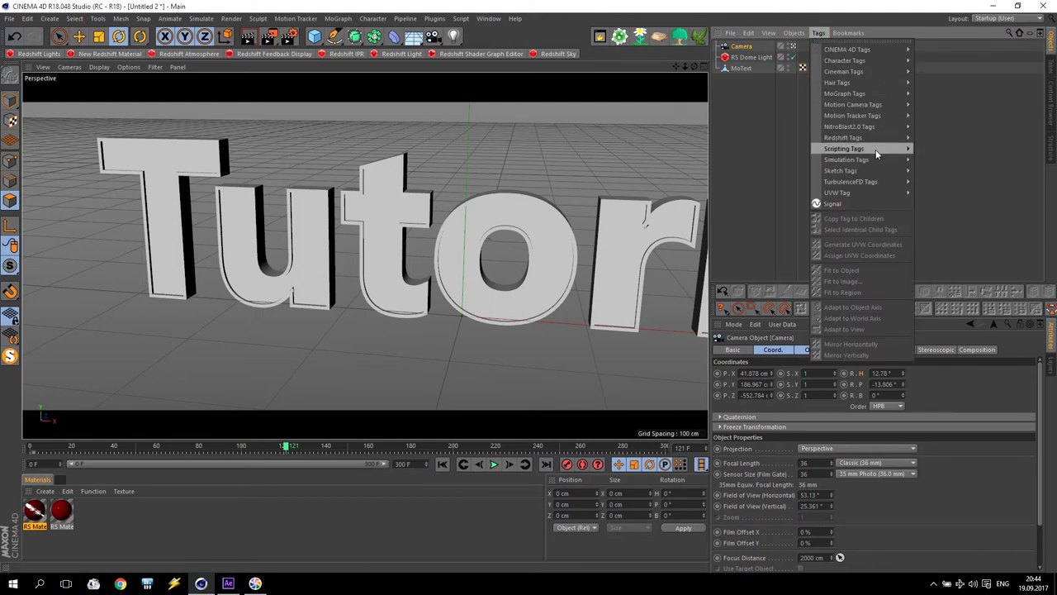
mouse_move(874, 159)
mouse_move(865, 137)
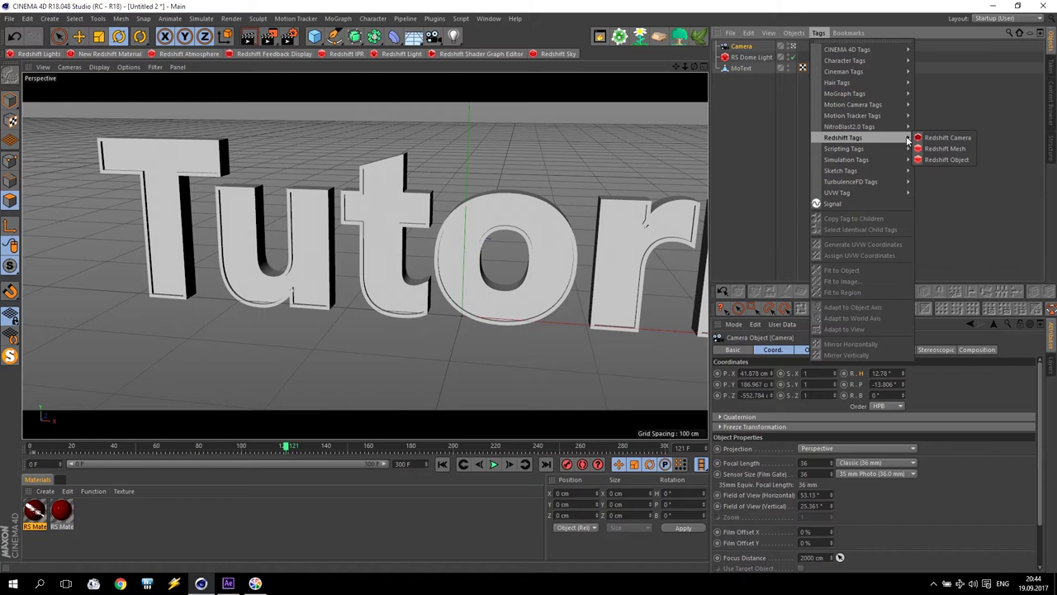
left_click(950, 137)
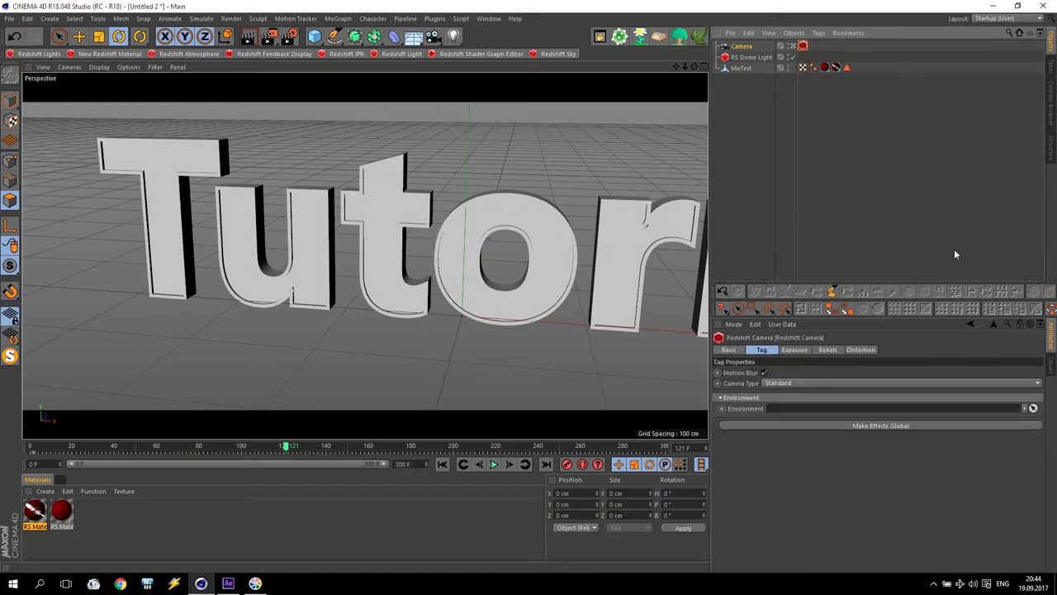
left_click(827, 350)
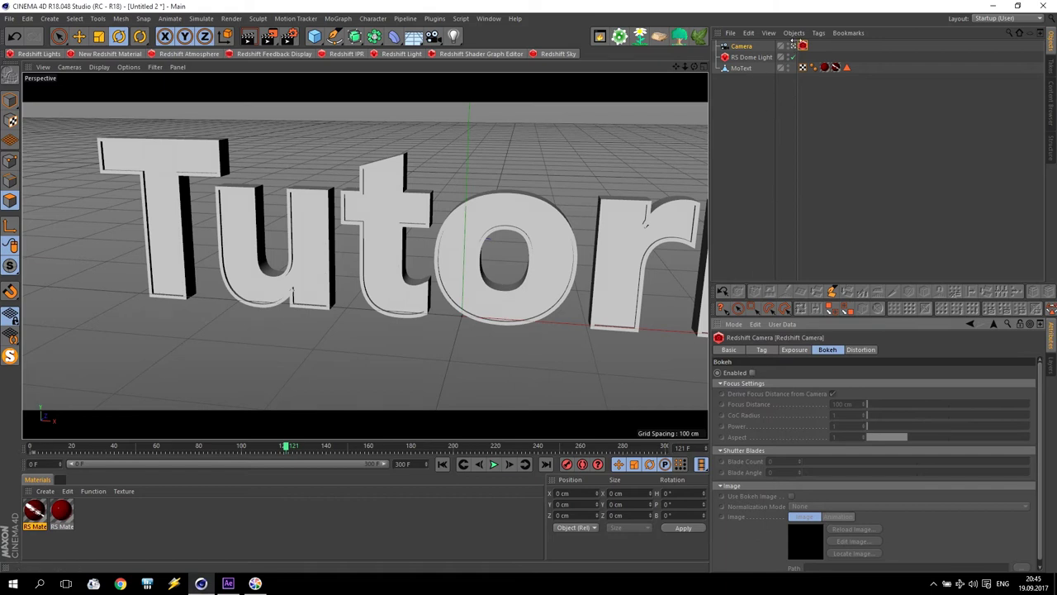
Move the camera to a close-up of the T's upper corner, with heading about -61° and pitch about -17°
left_click(741, 45)
right_click_drag(359, 226, 563, 245, "alt")
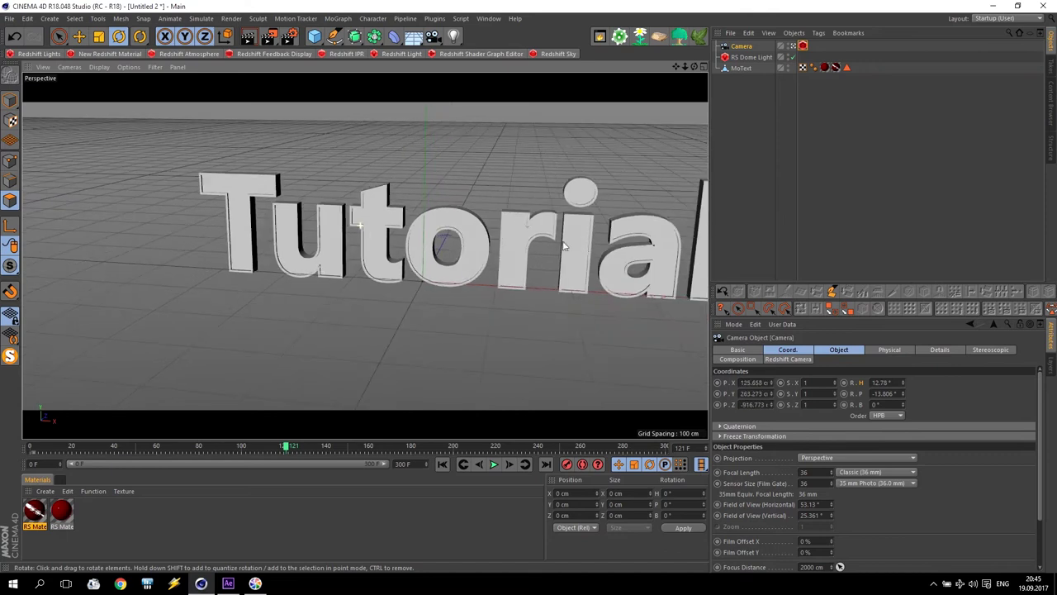
middle_click_drag(656, 107, 372, 214)
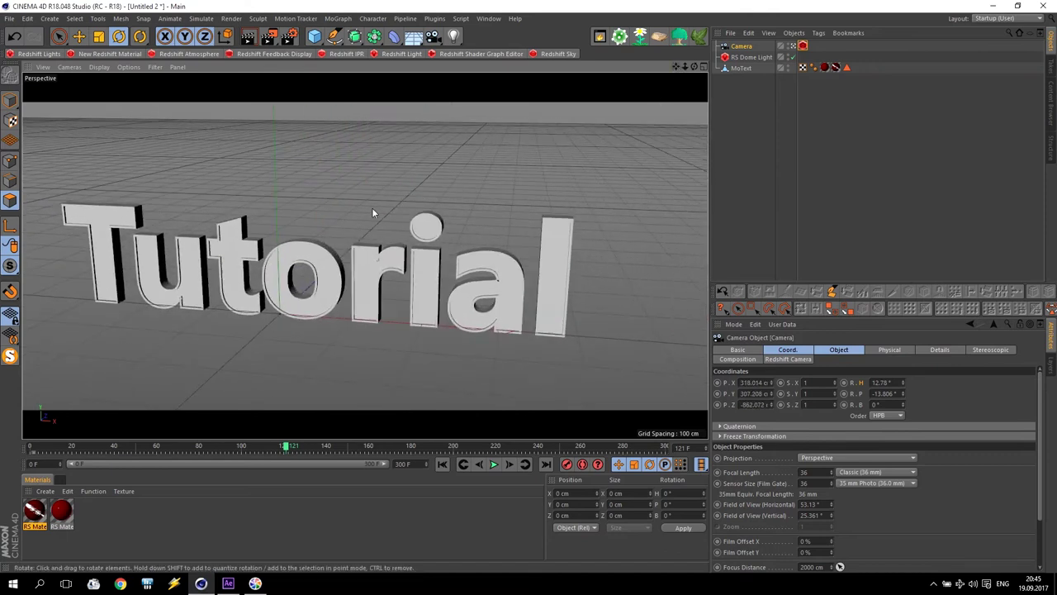
left_click_drag(148, 309, 267, 317, "alt")
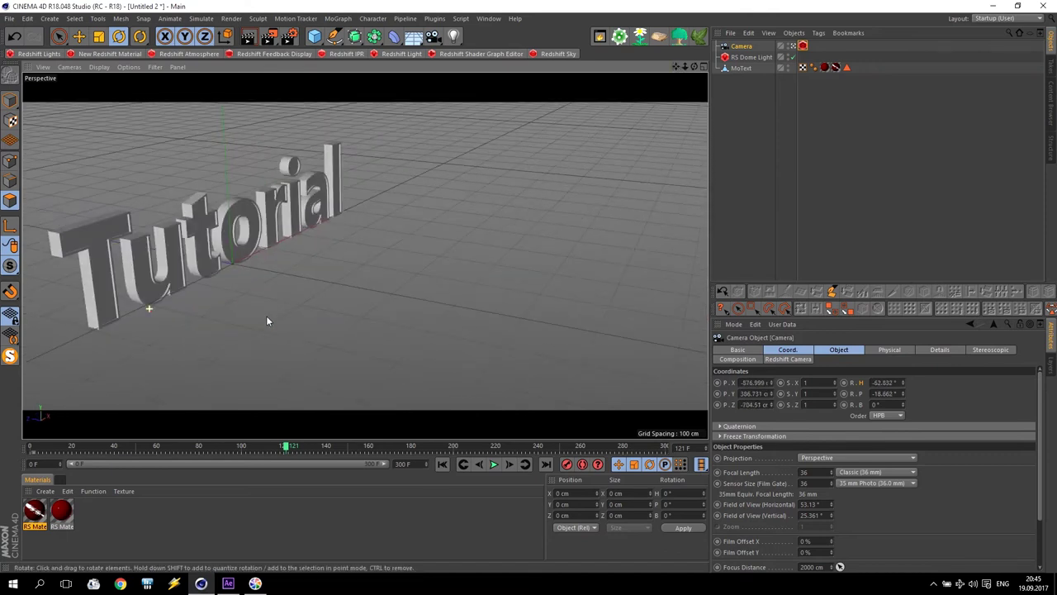
scroll(235, 215, "up", 8)
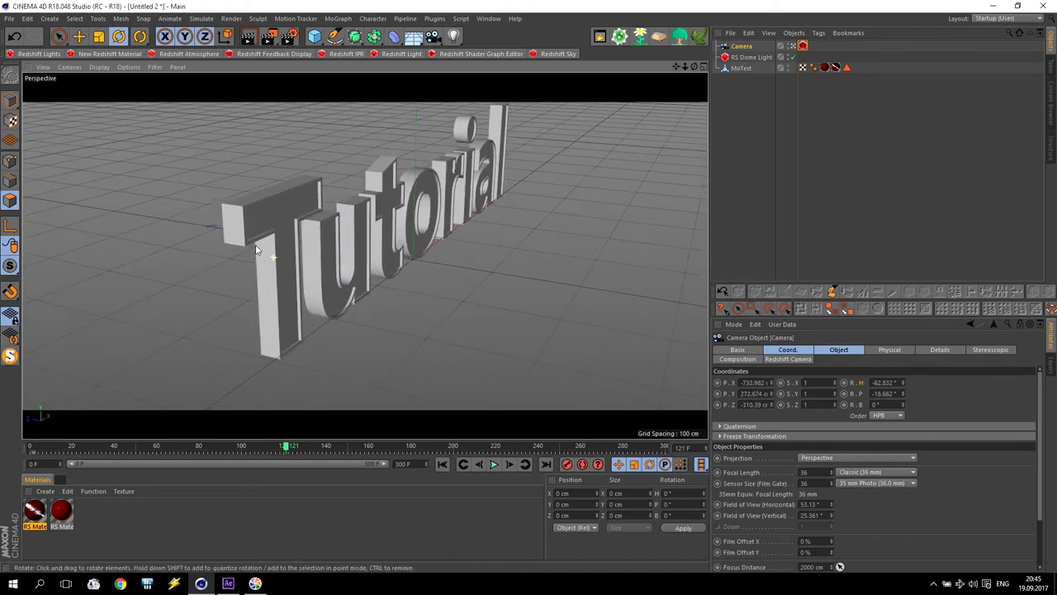
scroll(344, 290, "up", 5)
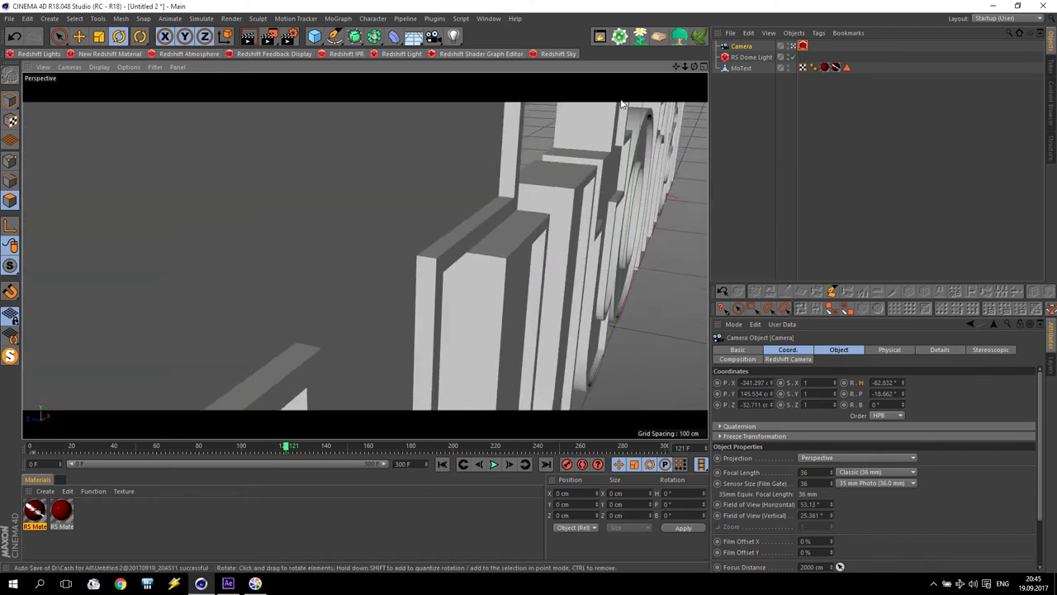
left_click_drag(676, 66, 403, 269)
scroll(502, 165, "down", 1)
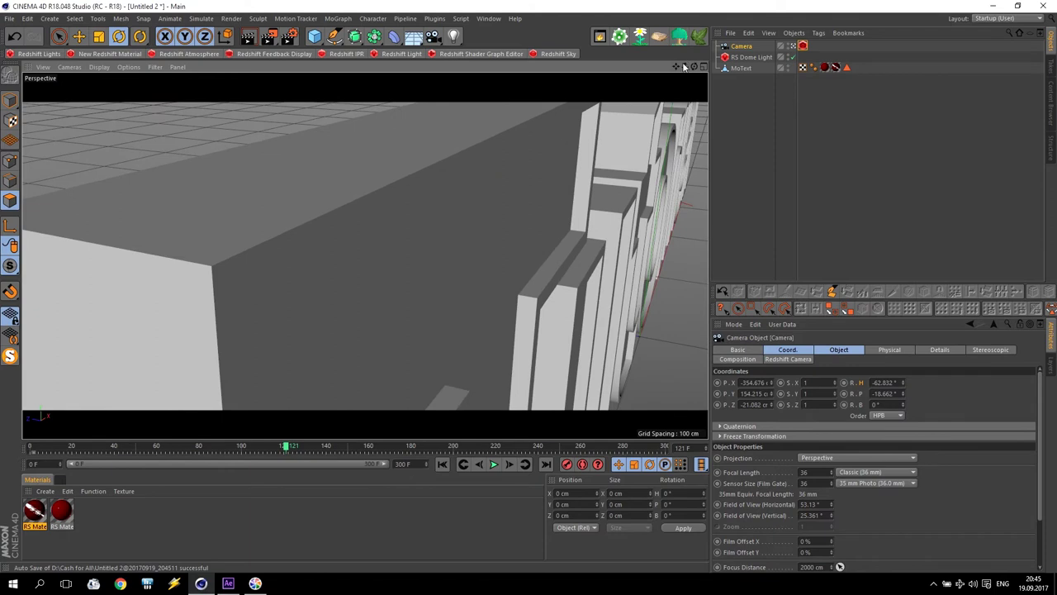
left_click_drag(685, 66, 365, 256)
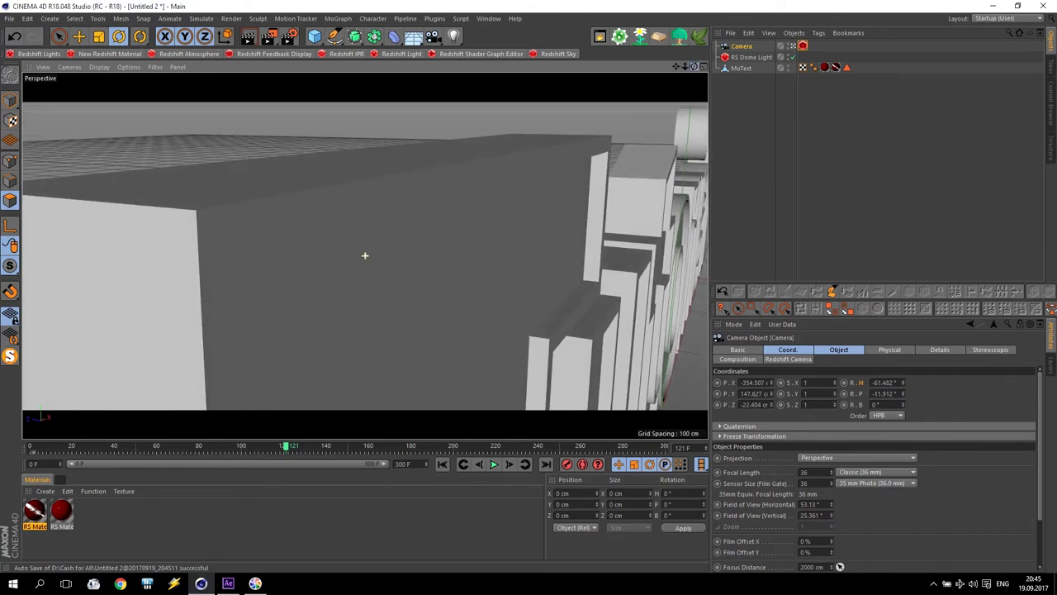
left_click_drag(677, 66, 365, 256)
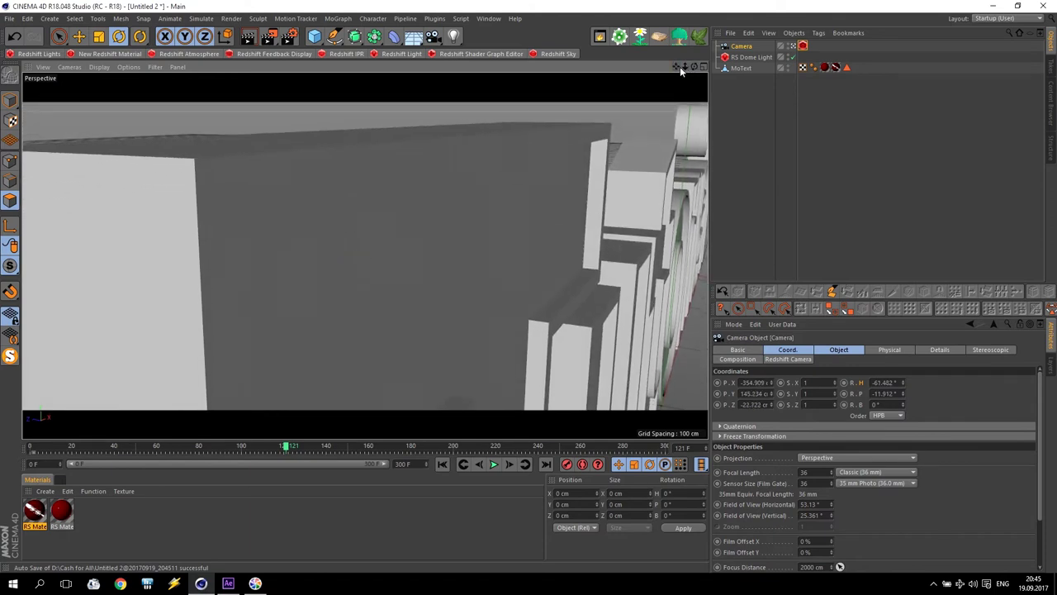
left_click_drag(694, 66, 366, 255)
left_click_drag(679, 69, 365, 255)
Start a Redshift IPR preview of the camera view and shrink its window over the attributes area
left_click(335, 55)
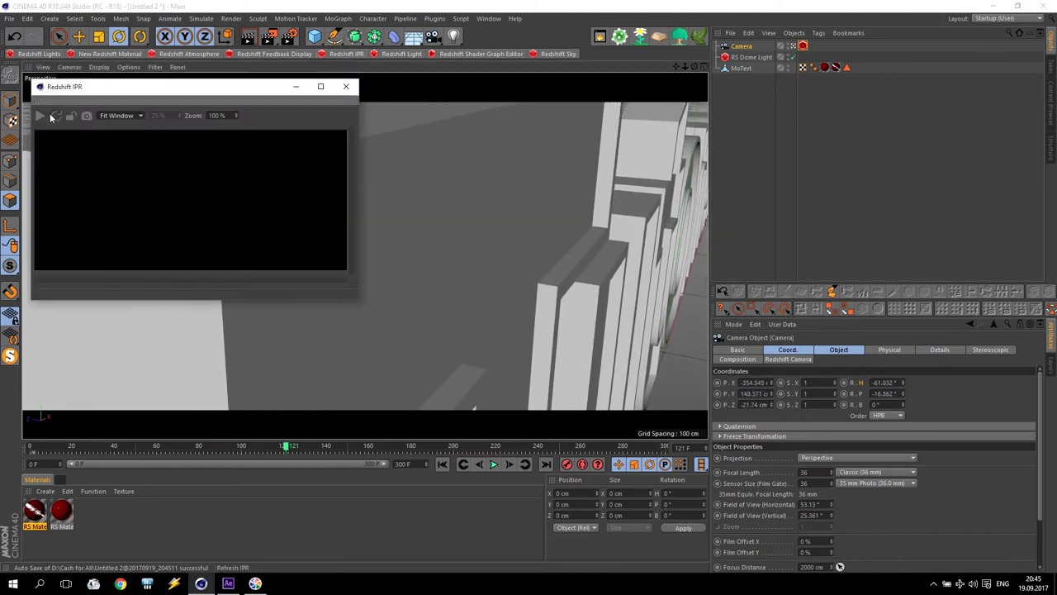
left_click_drag(124, 91, 798, 364)
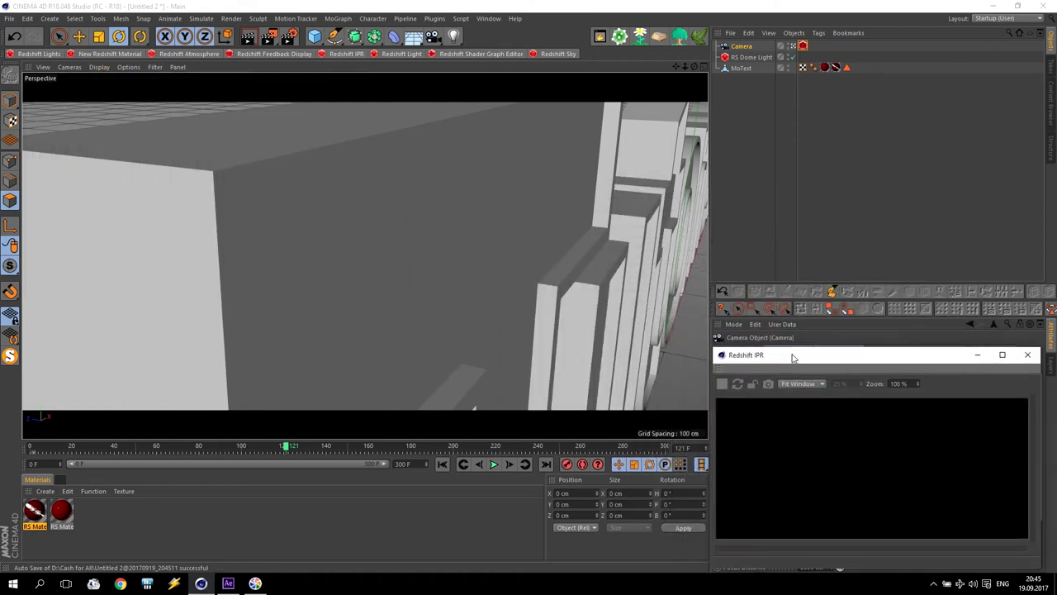
left_click_drag(717, 347, 798, 372)
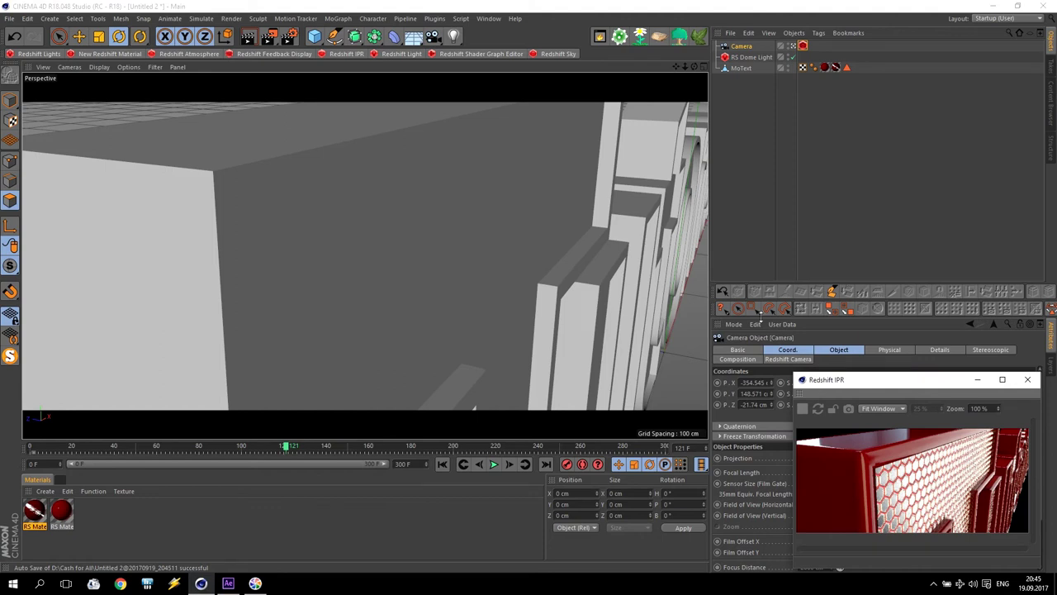
Turn the camera to heading about -54° and pitch about -17°, and keyframe its position and rotation at frame 0
left_click_drag(695, 67, 366, 255)
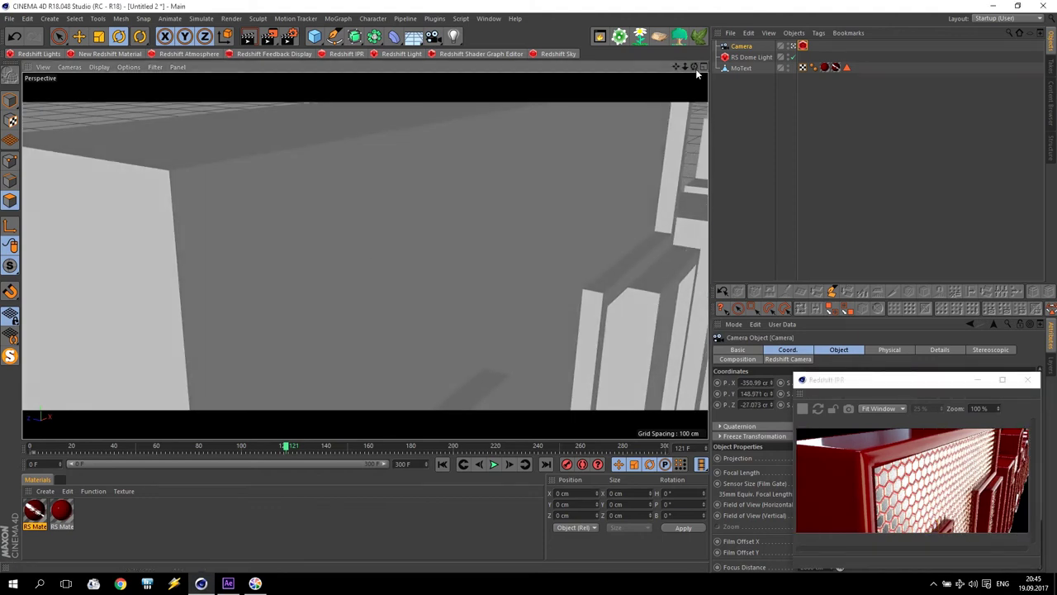
left_click_drag(676, 68, 365, 255)
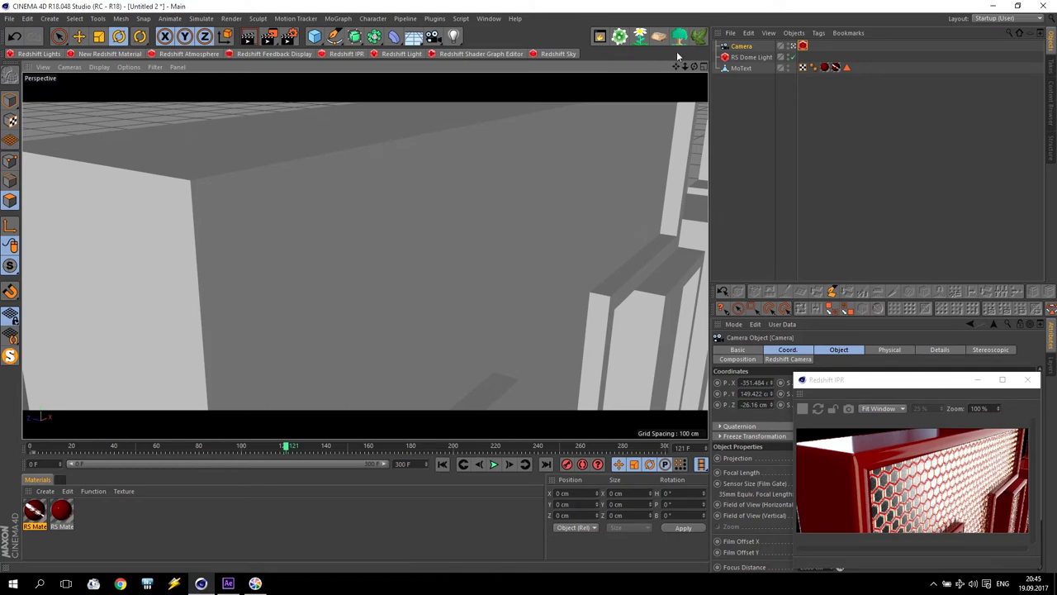
left_click_drag(841, 385, 822, 120)
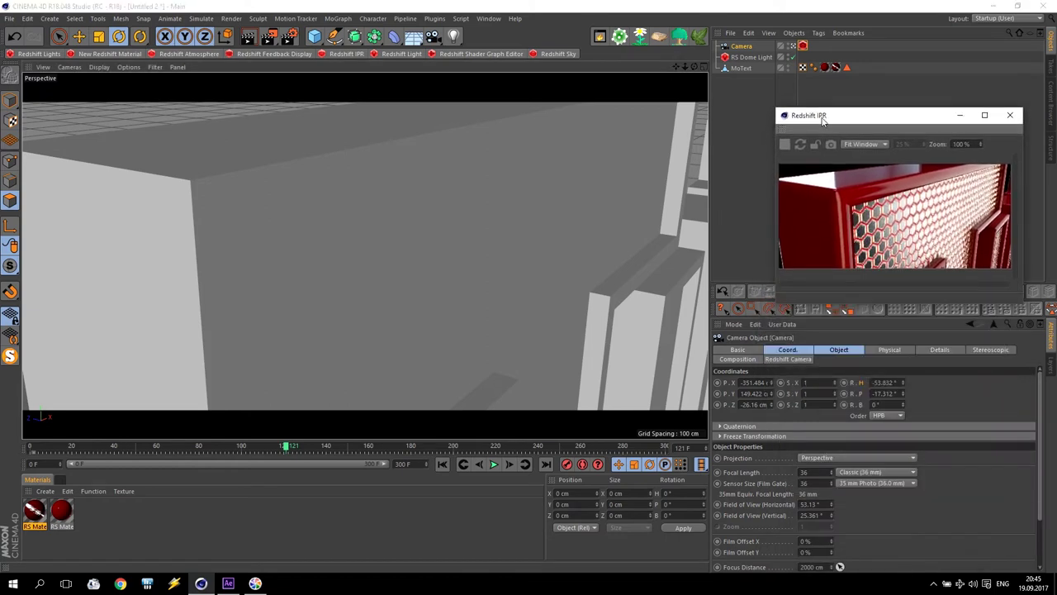
left_click_drag(287, 451, 35, 451)
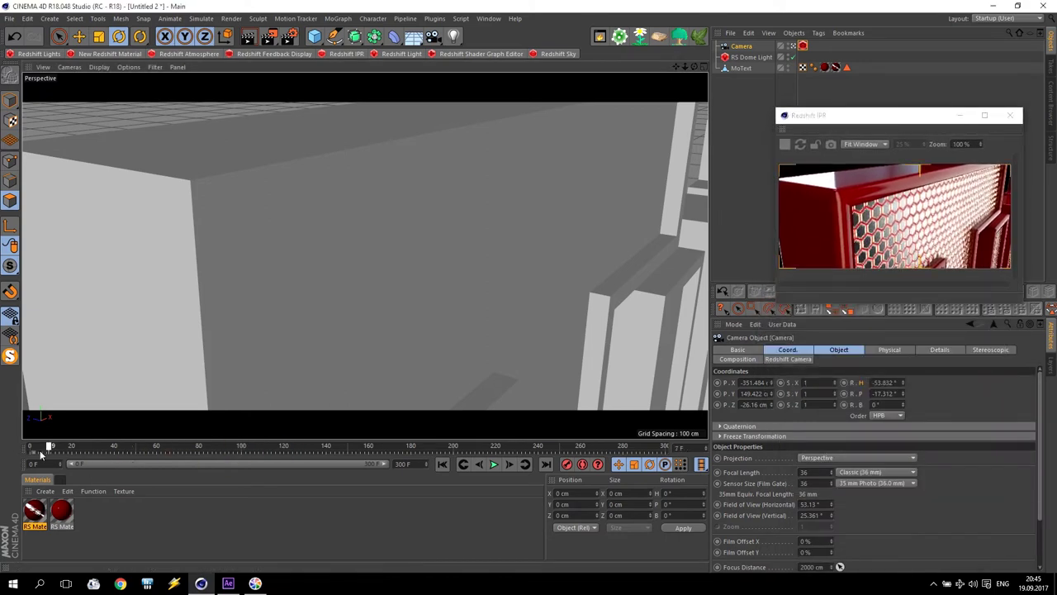
left_click(789, 351)
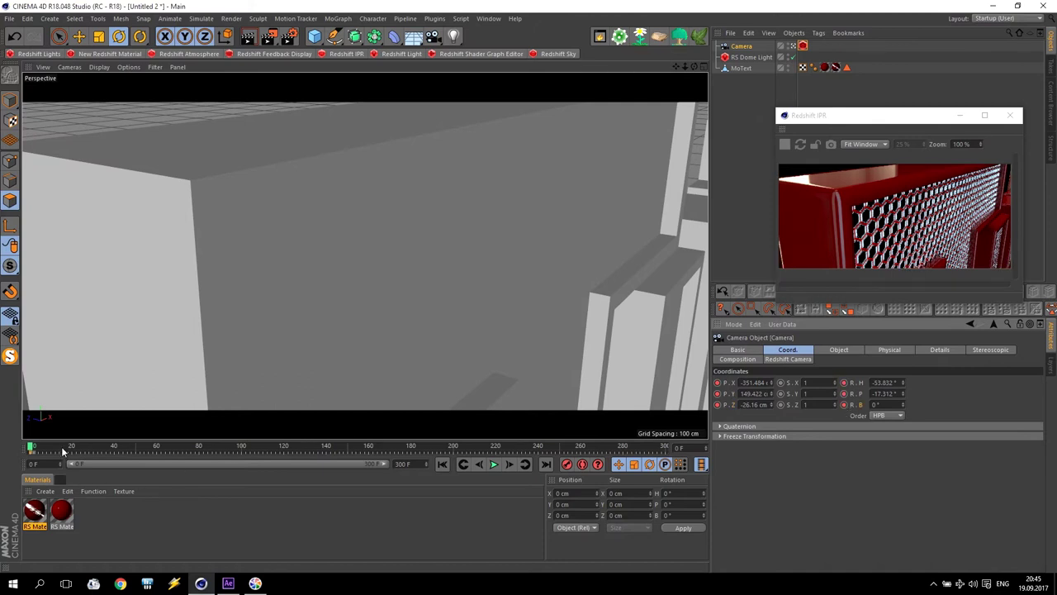
At frame 25, slide the camera along the T to about X -328, Y 152, Z -24 cm and keyframe its position
left_click_drag(91, 447, 84, 449)
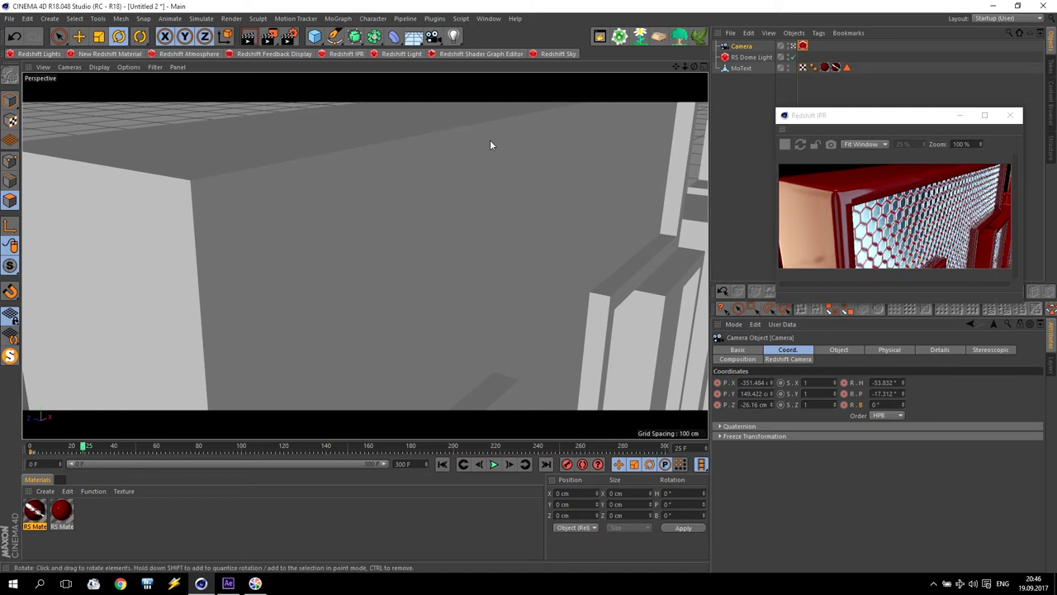
left_click_drag(675, 67, 681, 66)
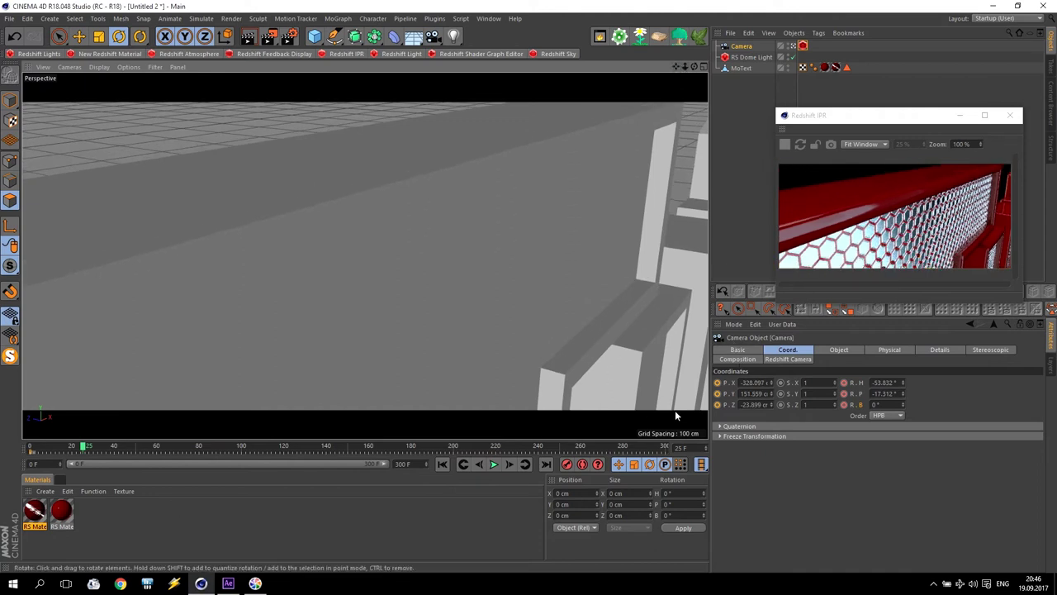
left_click(717, 385)
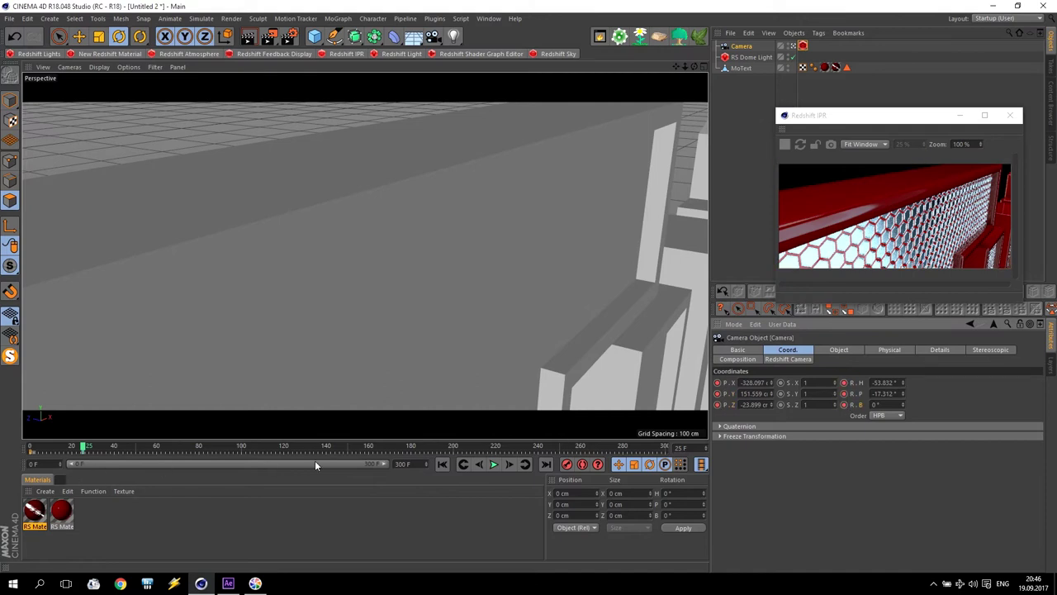
Play back the camera move from the first keyframe and stop it partway
left_click(464, 465)
left_click(493, 464)
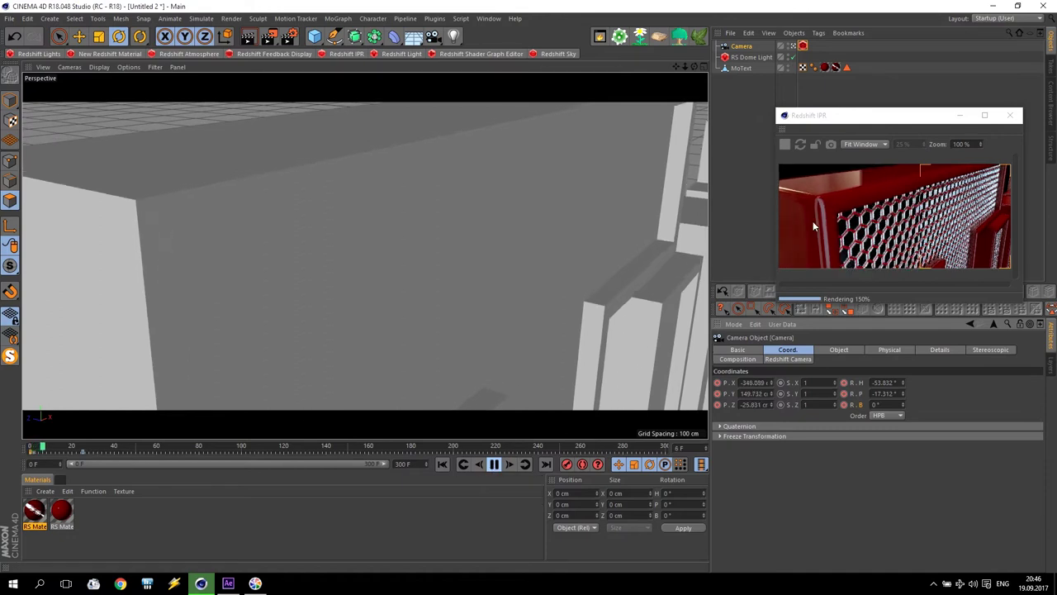
left_click(493, 464)
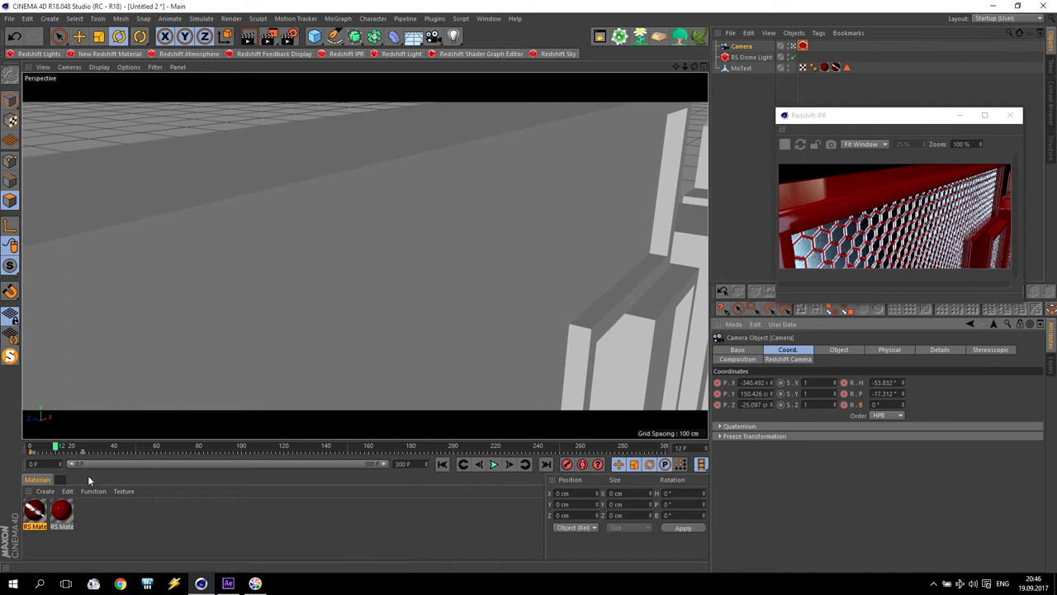
At frame 26, aim the camera up the T's stem at about X -272, Y -29, Z -15 cm, pitch 73°, and keyframe its position and rotation
left_click_drag(55, 451, 82, 451)
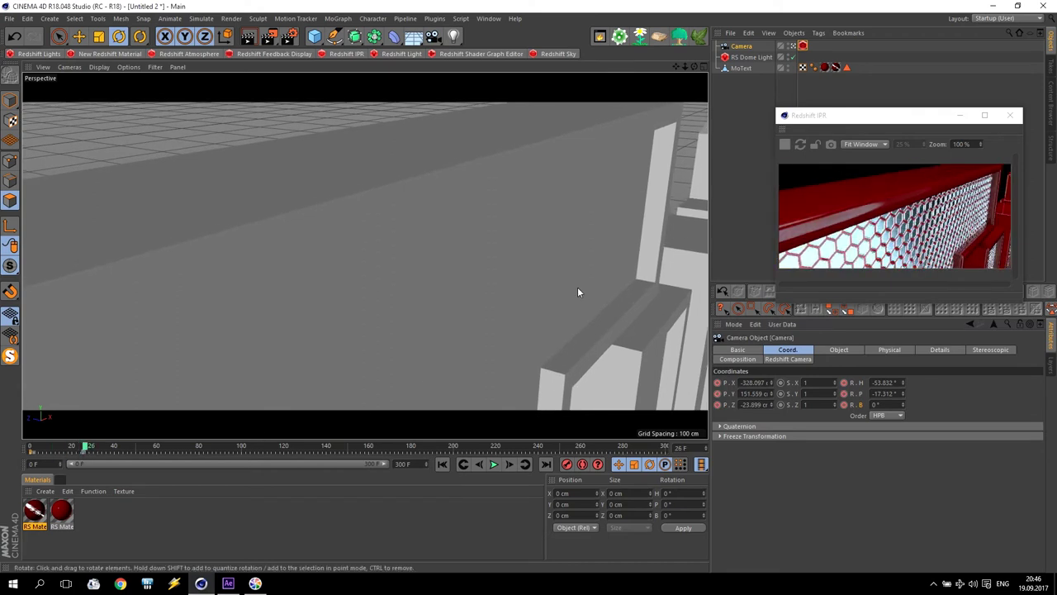
left_click_drag(678, 67, 413, 379)
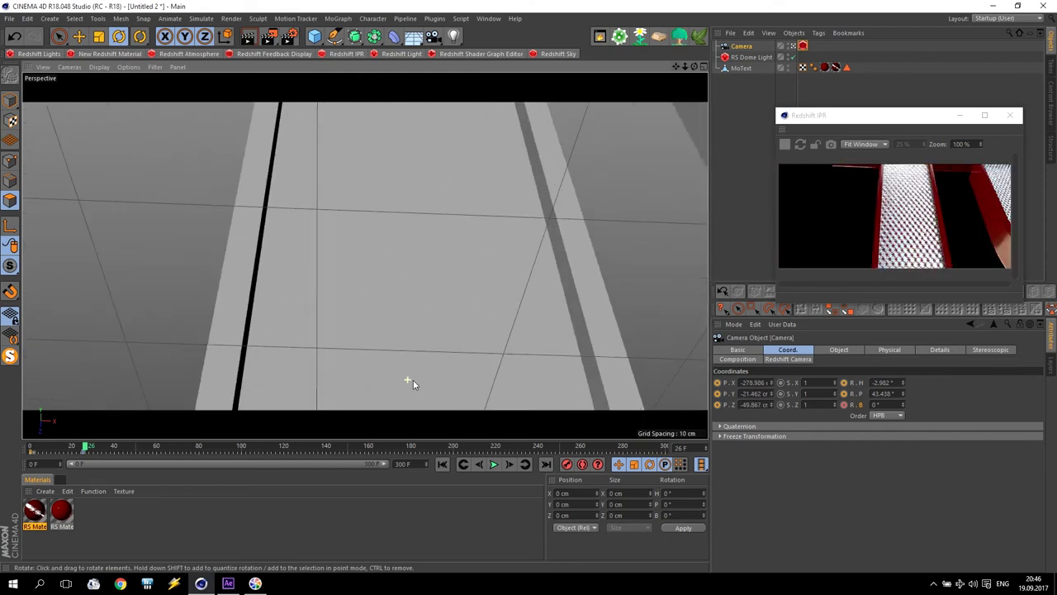
left_click_drag(564, 170, 555, 145, "alt")
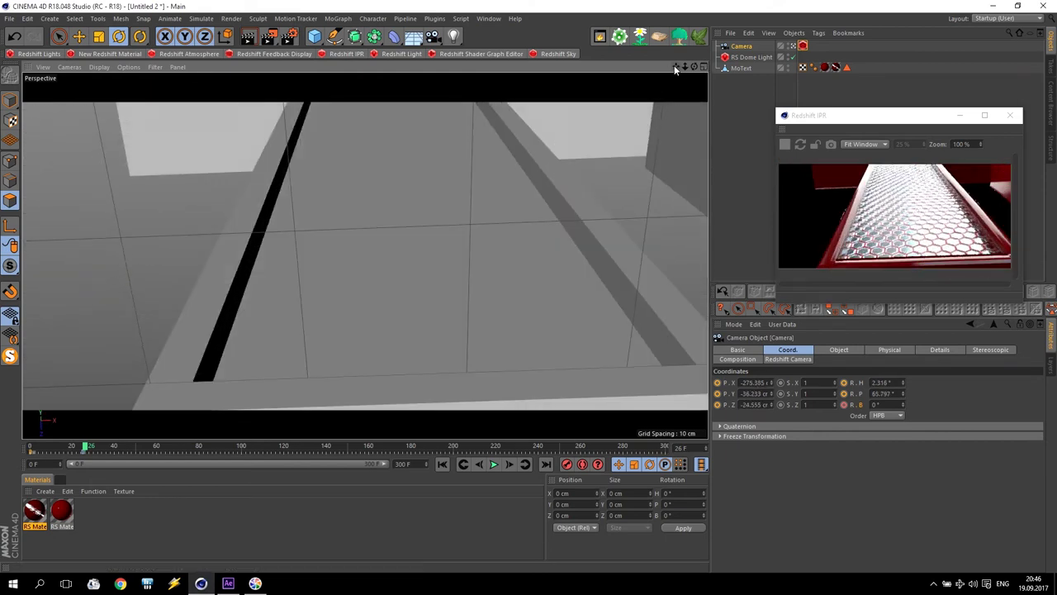
left_click_drag(674, 67, 600, 23)
scroll(399, 253, "up", 4)
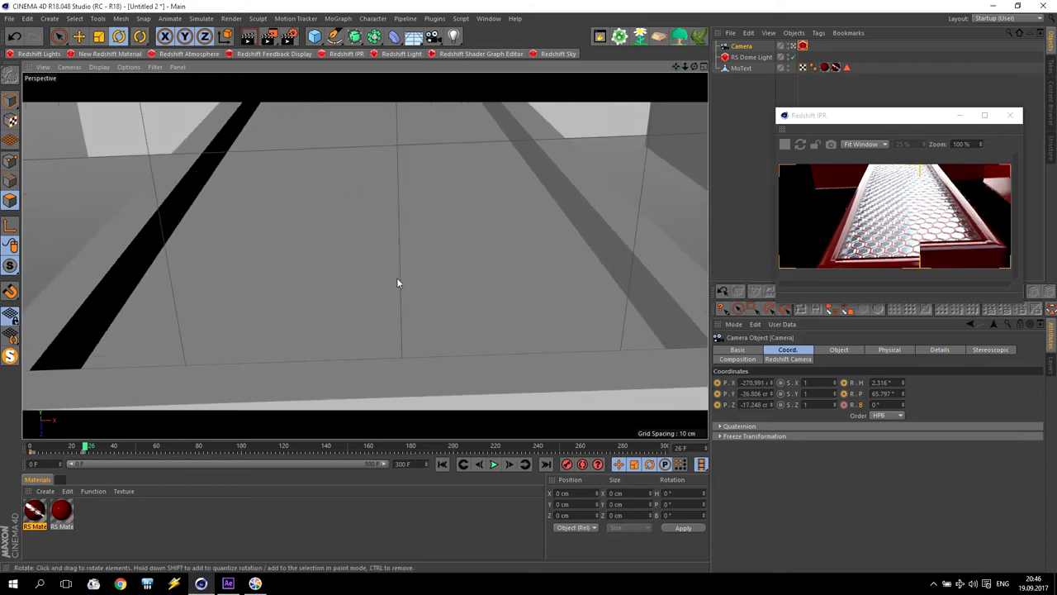
scroll(391, 235, "up", 2)
scroll(392, 235, "down", 3)
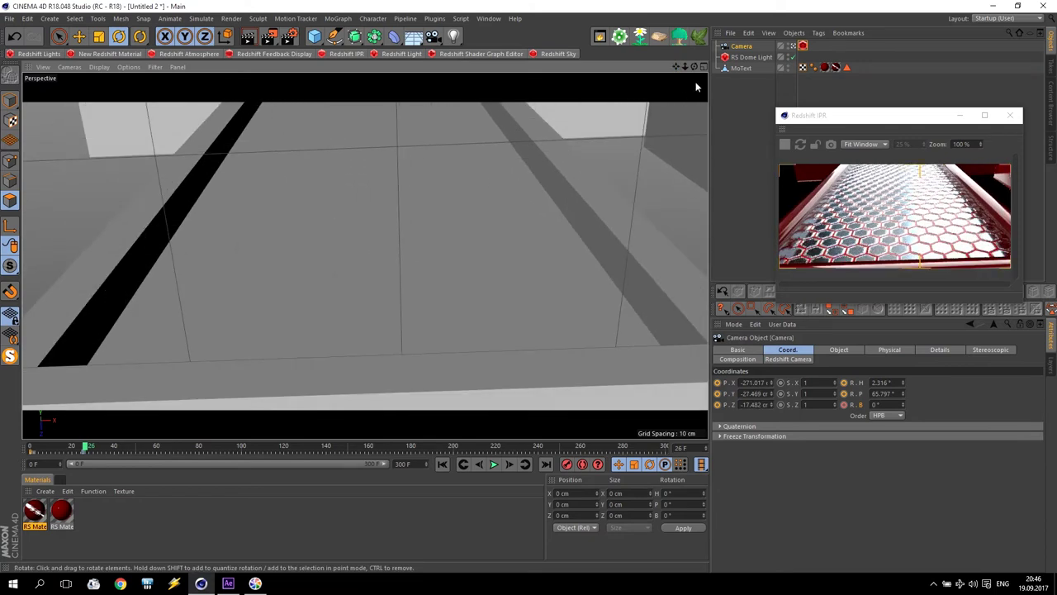
left_click_drag(390, 229, 366, 256, "alt")
left_click_drag(677, 68, 366, 255)
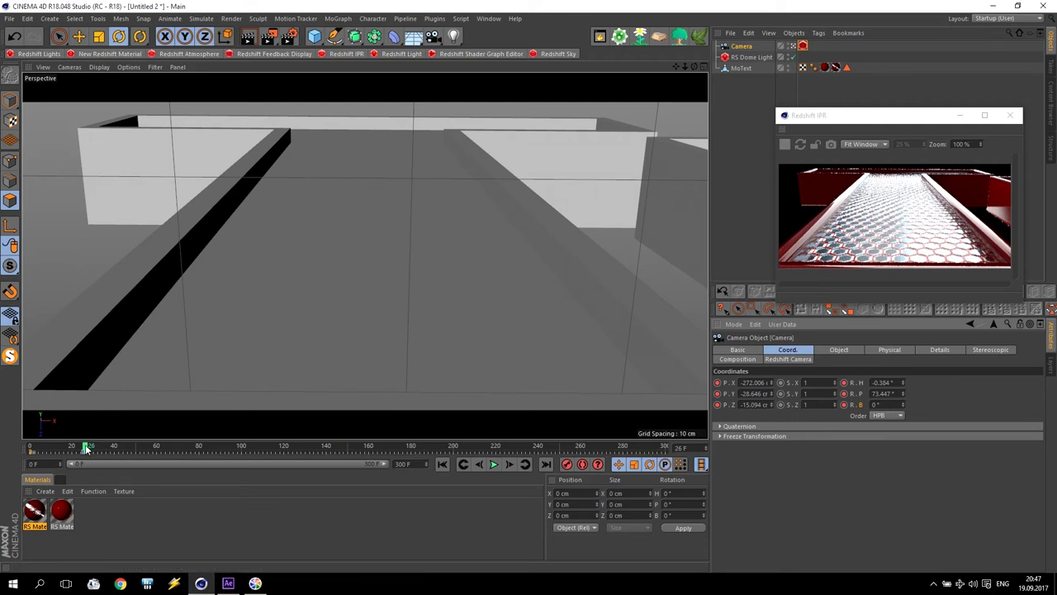
At frame 50, advance the camera along the T's stem to about X -272, Y 0, Z -11 cm and keyframe its position and rotation
left_click_drag(86, 447, 137, 447)
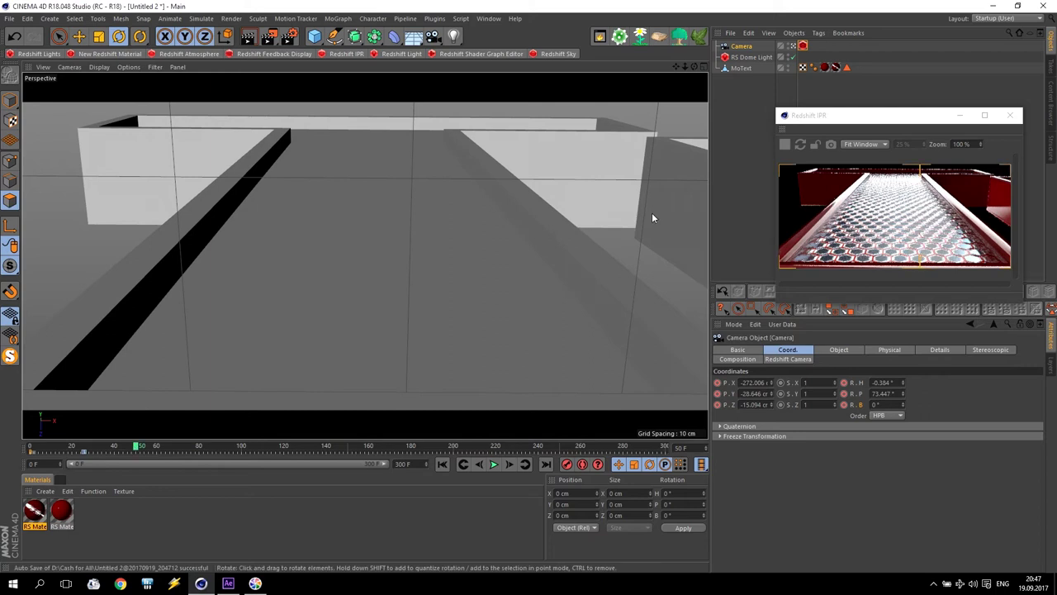
scroll(365, 255, "up", 5)
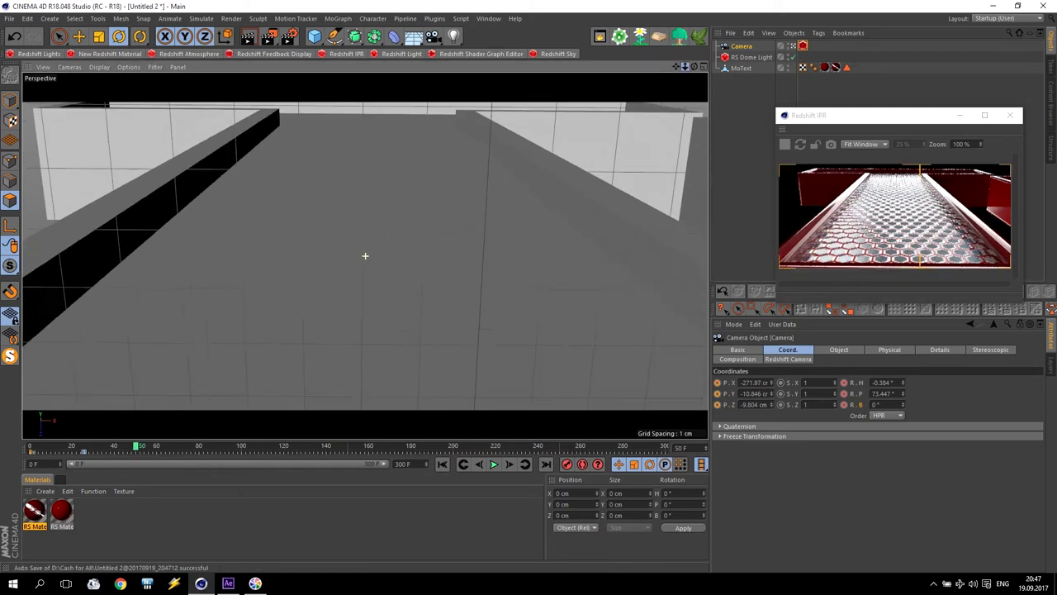
scroll(366, 255, "down", 4)
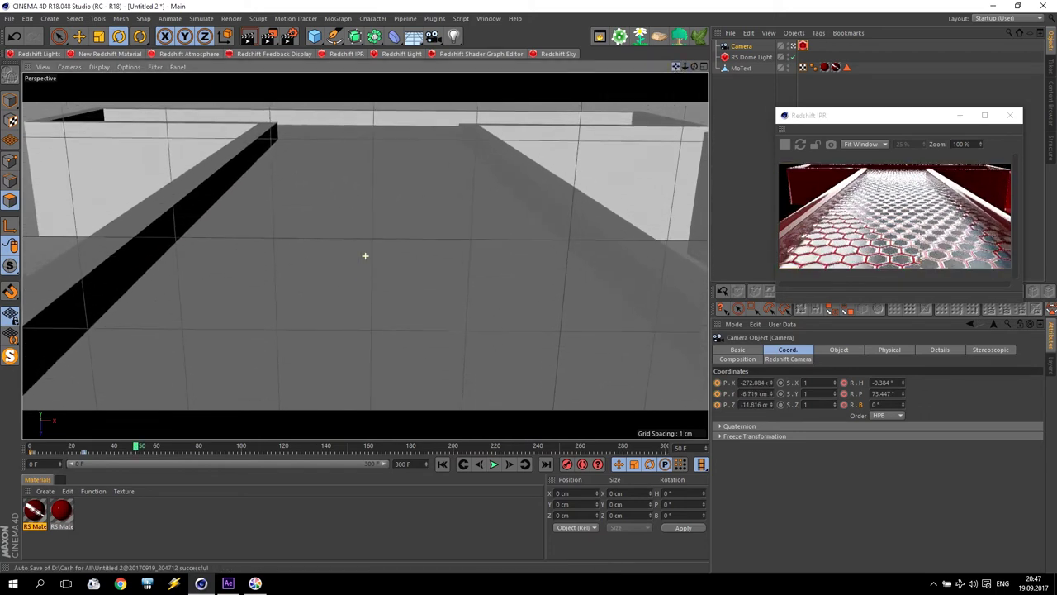
scroll(365, 255, "up", 4)
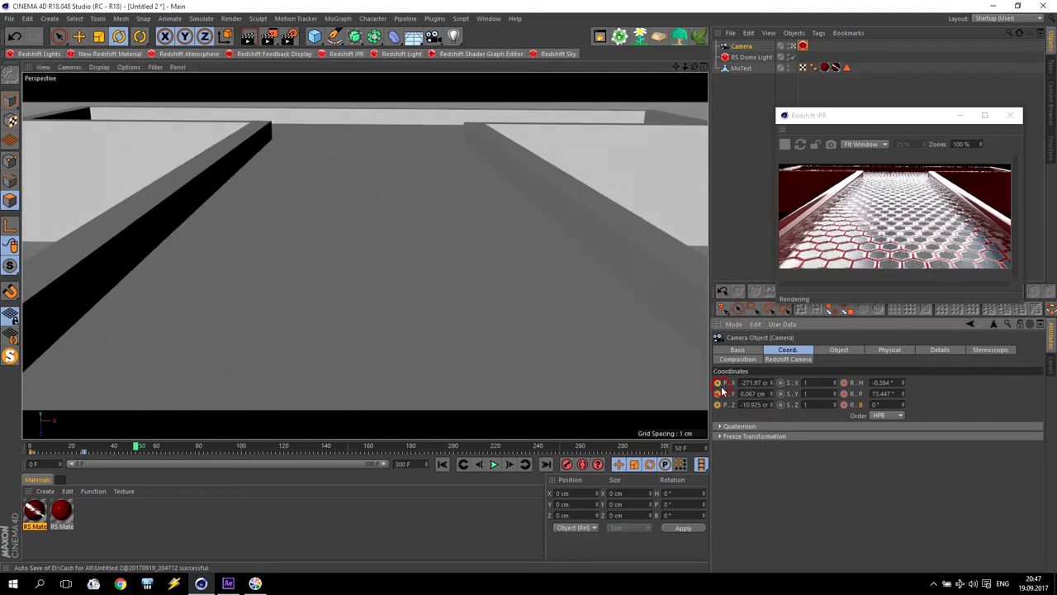
left_click(844, 405, "ctrl")
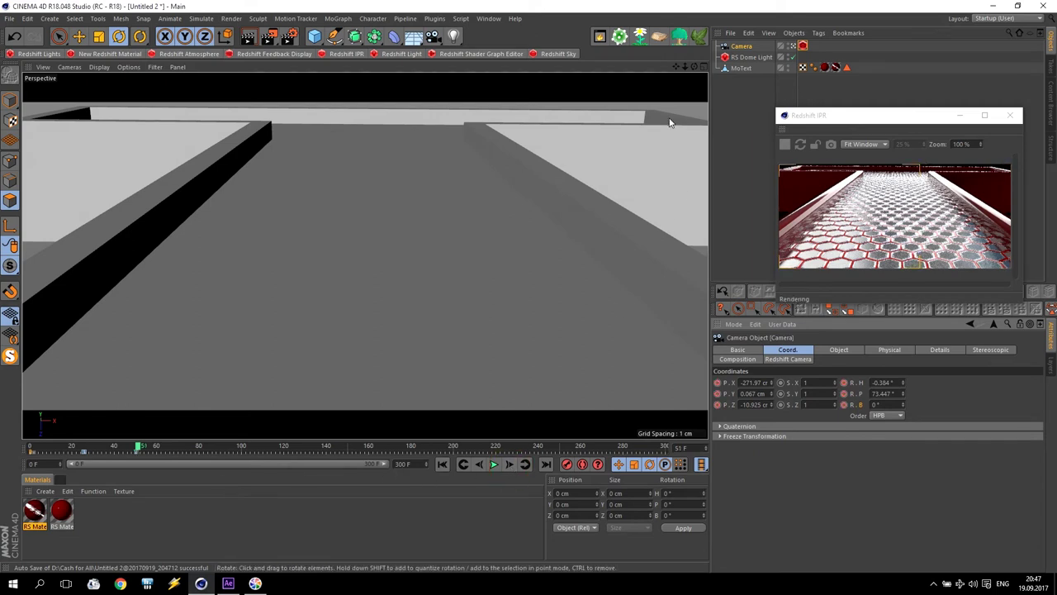
At frame 51, frame a letter's curved bottom corner from about X -51, Y 15, Z -34 cm, heading -7°, pitch -17°, and keyframe the camera
left_click_drag(678, 68, 667, 97)
left_click_drag(576, 183, 576, 221, "alt")
left_click_drag(677, 67, 665, 89)
scroll(365, 256, "up", 5)
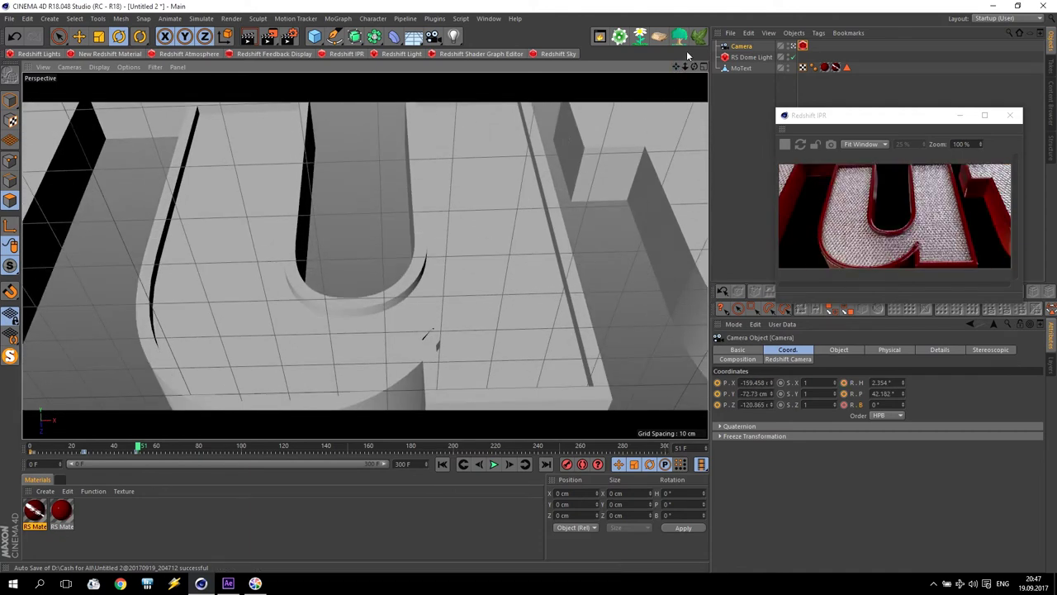
left_click_drag(678, 67, 654, 115)
scroll(454, 373, "up", 8)
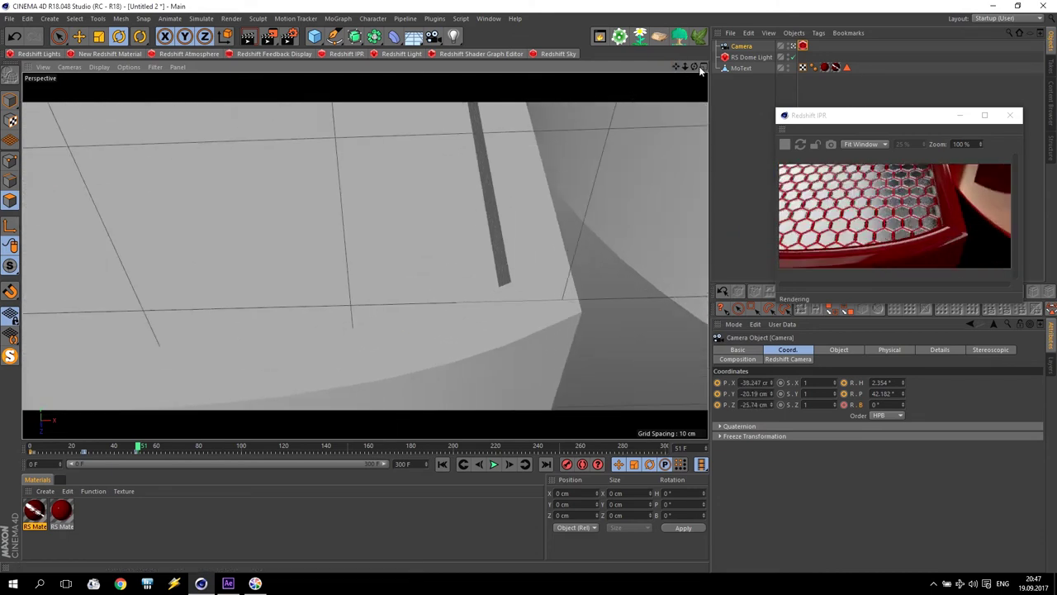
left_click_drag(677, 67, 701, 67)
left_click_drag(531, 195, 523, 297, "alt")
left_click_drag(536, 296, 546, 297, "alt")
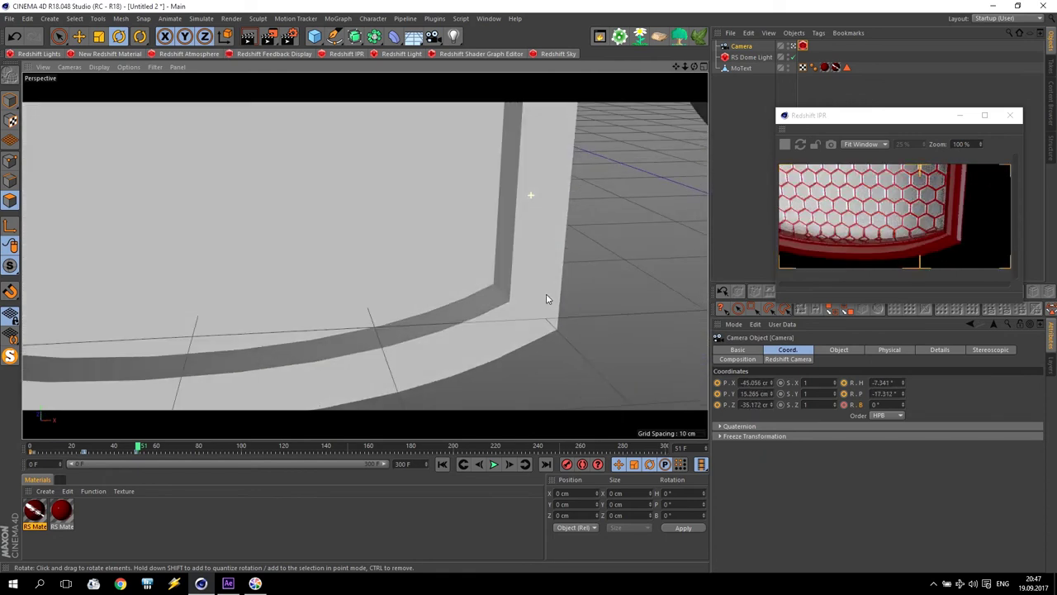
left_click_drag(677, 66, 776, 65)
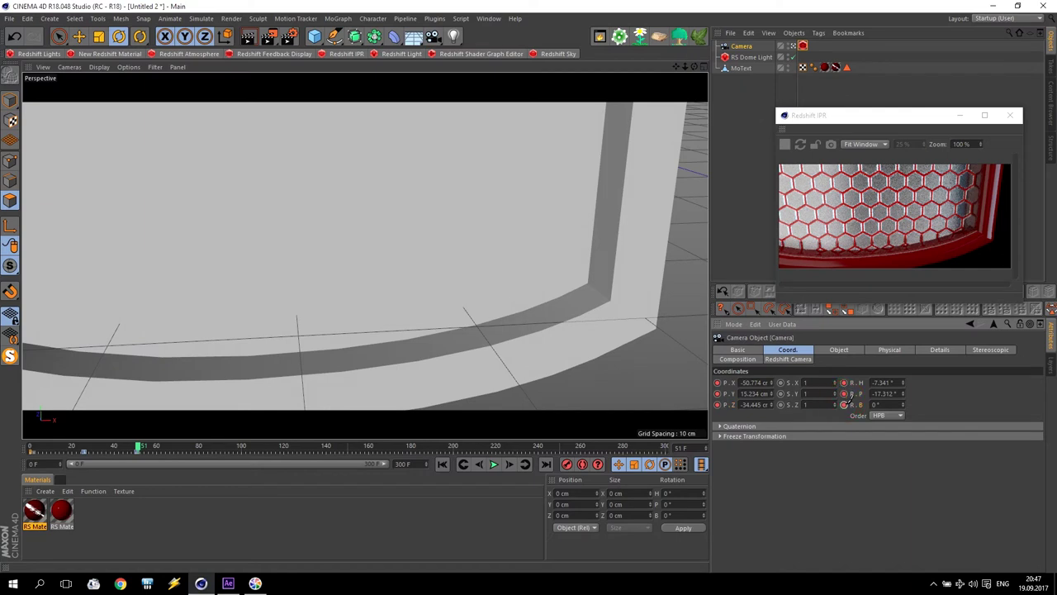
At frame 75, raise the camera to about X -49, Y 29, Z -30 cm and keyframe its position
left_click(194, 451)
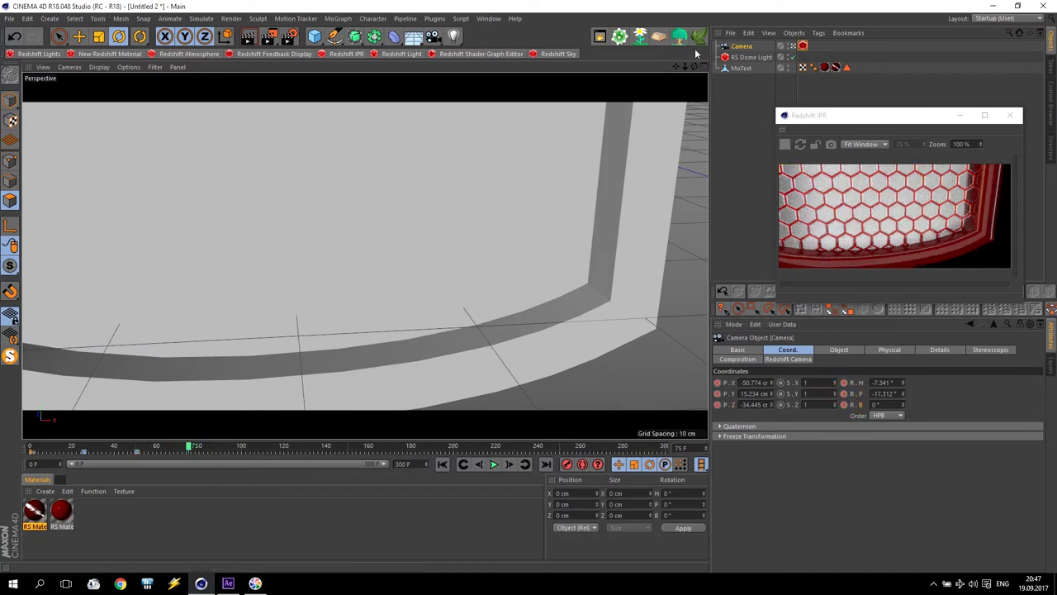
mouse_move(676, 66)
left_mouse_down()
mouse_move(644, 289)
mouse_move(685, 101)
mouse_move(676, 60)
left_mouse_up()
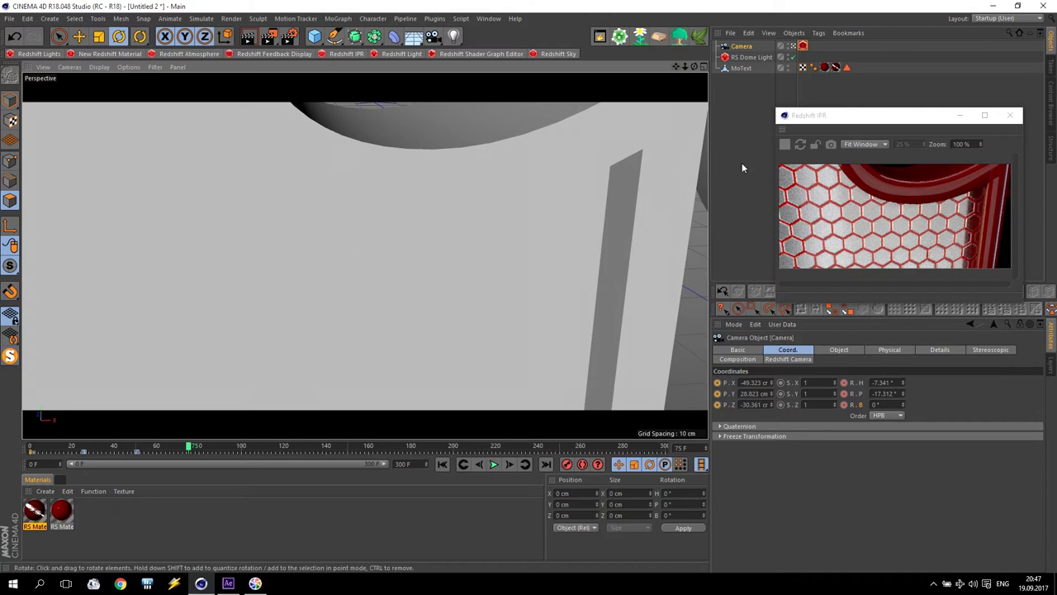
left_click_drag(718, 383, 718, 405)
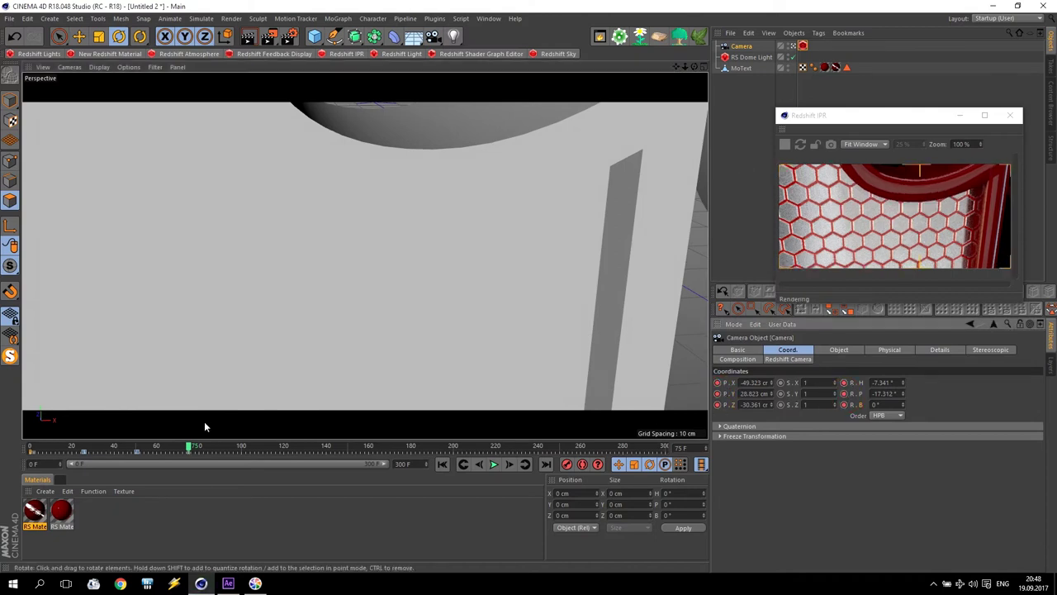
At frame 76, move the camera to the dot of the i at about X 195, Y 149, Z -46 cm and keyframe its position and rotation
left_click(510, 467)
left_click_drag(676, 66, 528, 166)
middle_click_drag(591, 227, 471, 213, "alt")
scroll(597, 209, "down", 4)
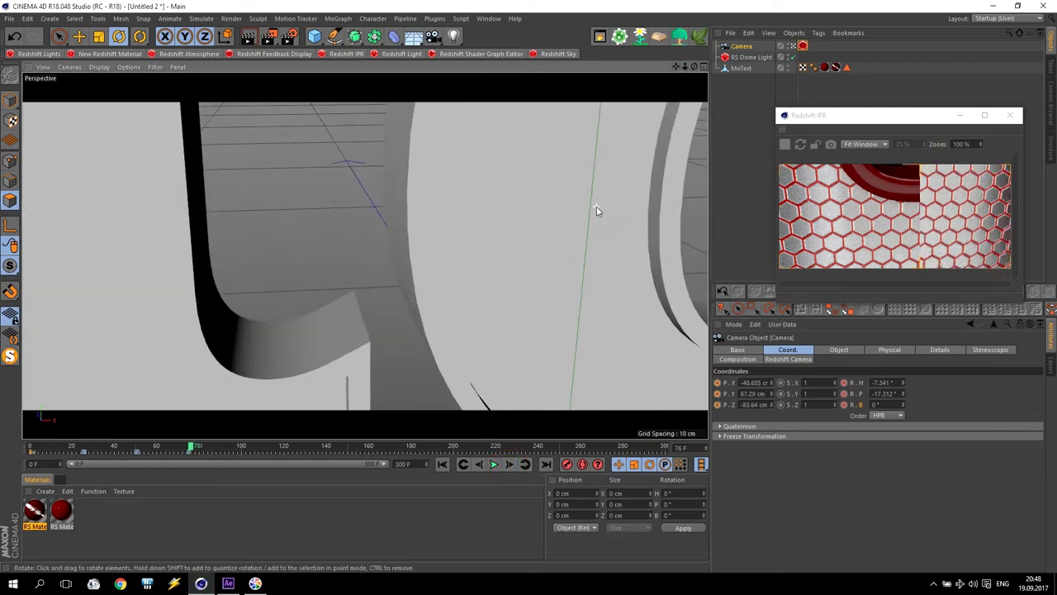
middle_click_drag(596, 208, 340, 462, "alt")
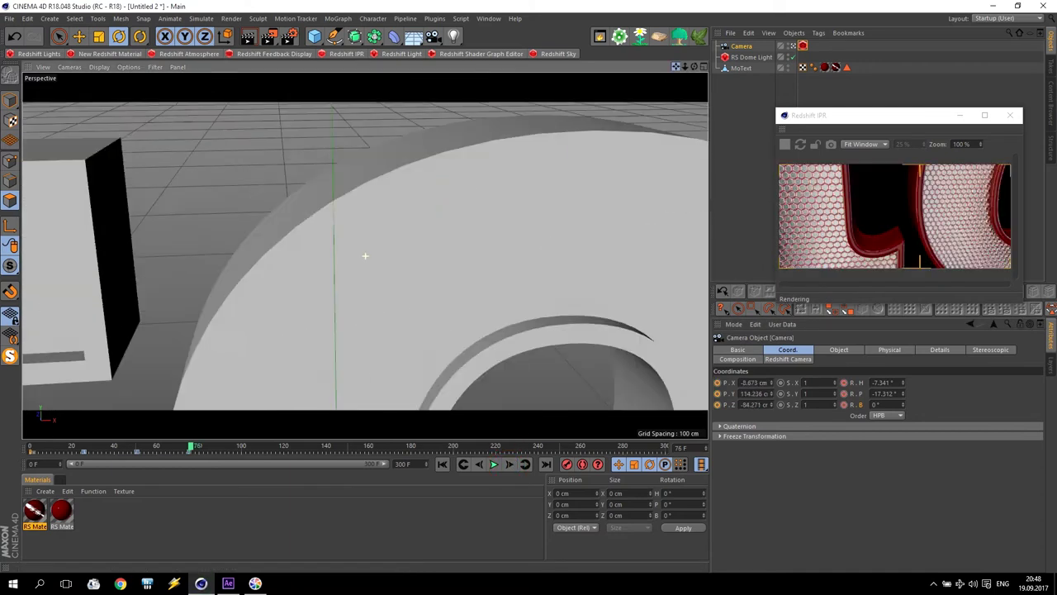
left_click_drag(365, 256, 365, 257)
scroll(256, 227, "up", 2)
scroll(509, 168, "up", 1)
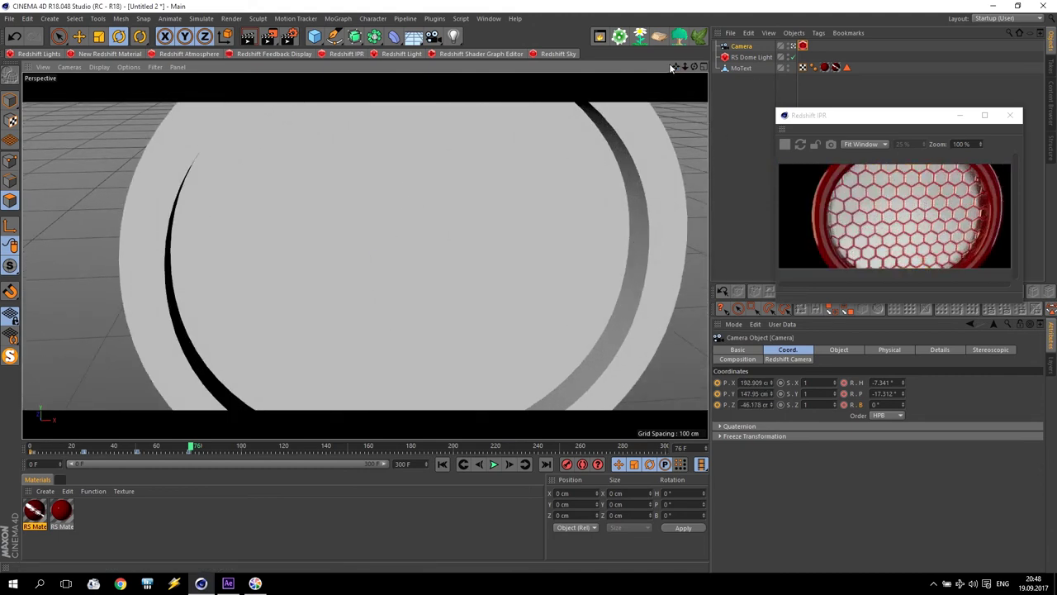
left_click_drag(676, 67, 364, 186)
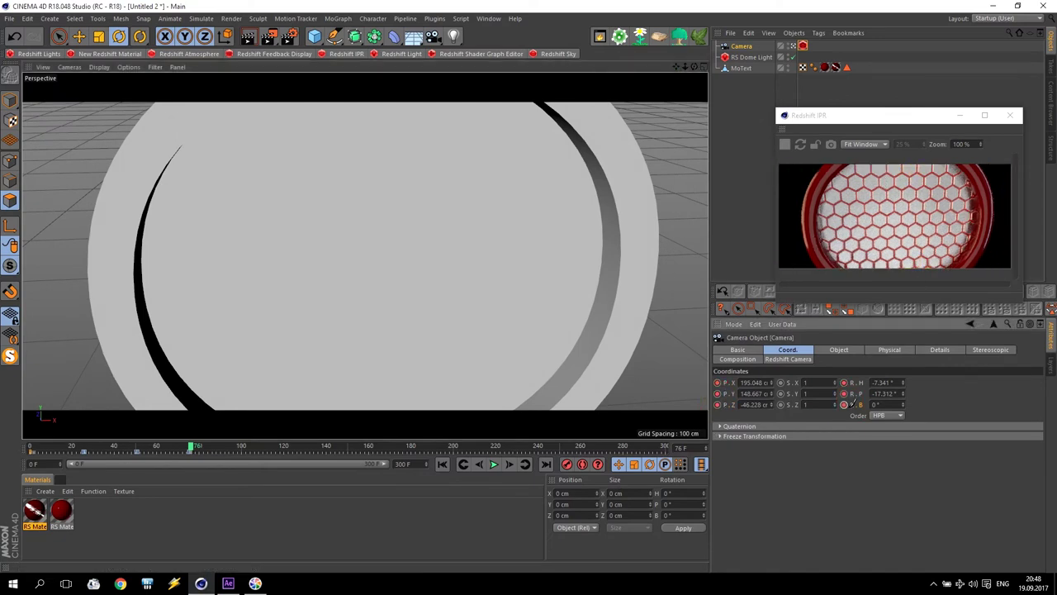
Adjust the camera's distance from the i's dot at frame 76 to about X 196, Y 147, Z -40 cm and re-keyframe its position
left_click_drag(685, 67, 659, 79)
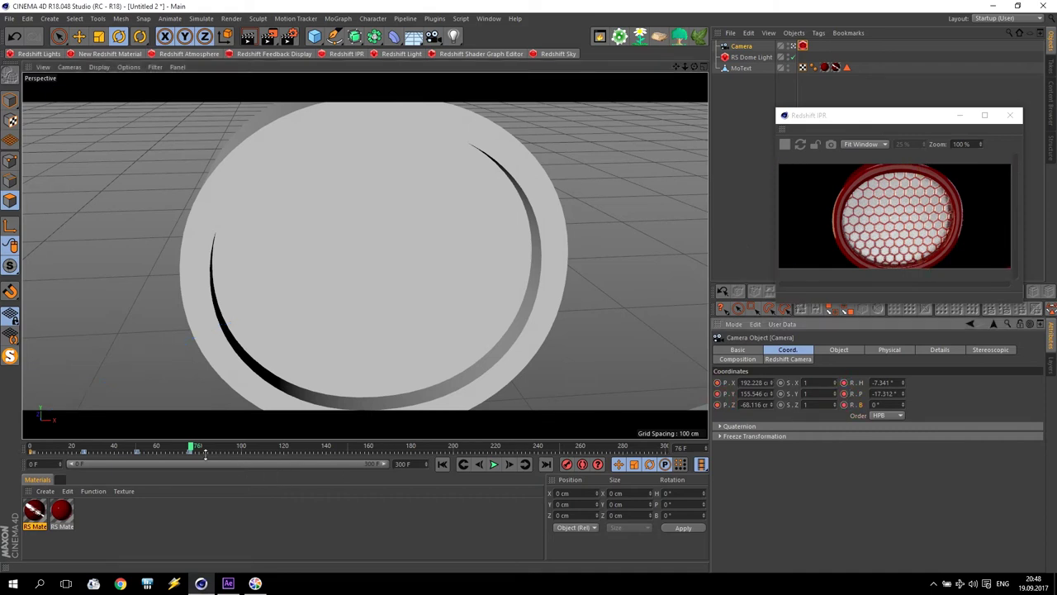
left_click_drag(191, 447, 192, 447)
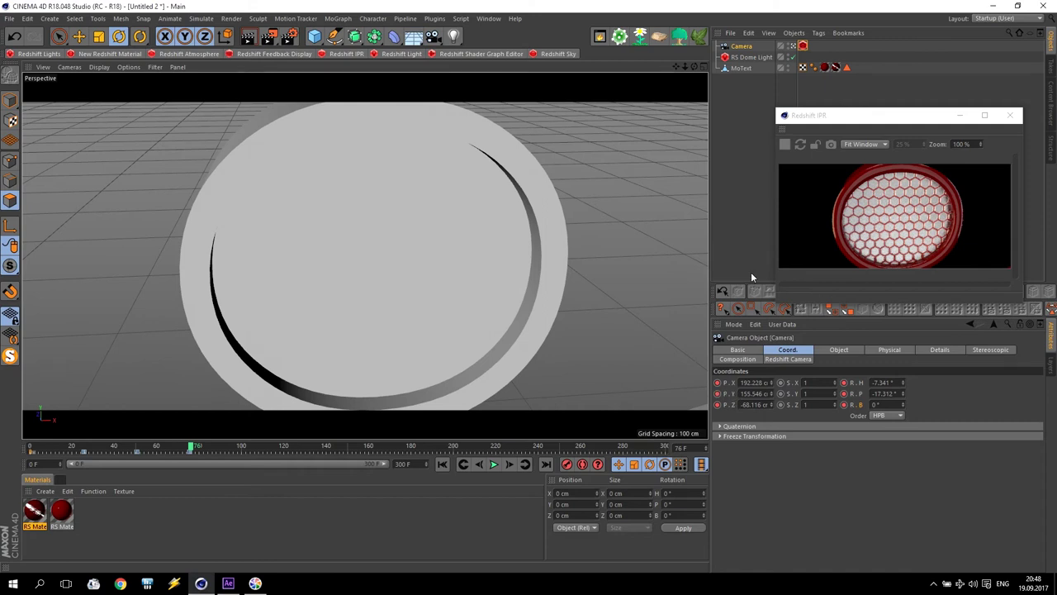
left_click_drag(686, 67, 689, 69)
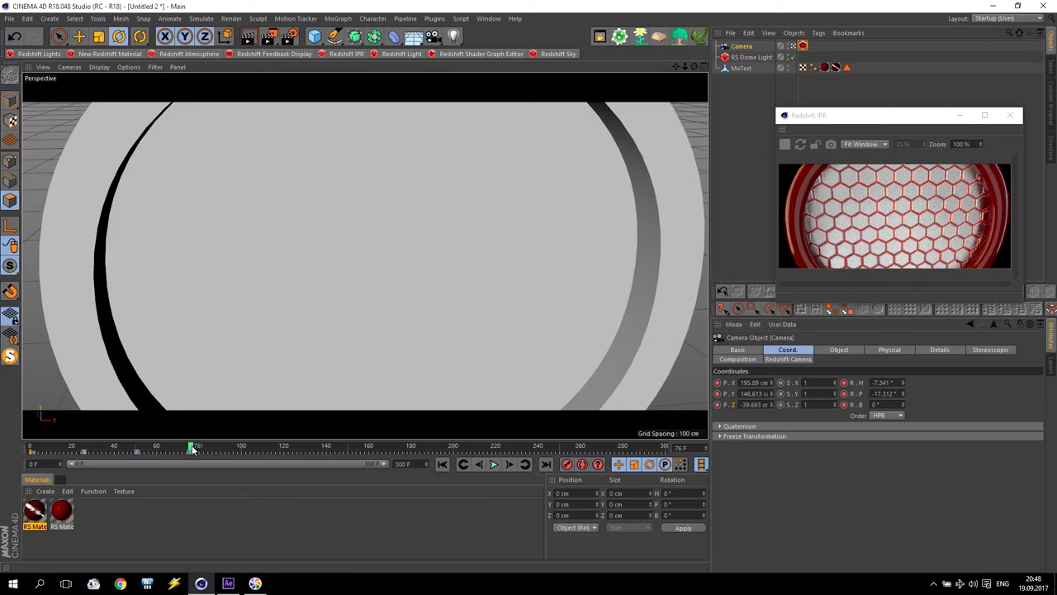
At frame 100, pull back and turn the camera to about X 211, Y 146, Z -58 cm, heading 9°, pitch -11°, and keyframe position and rotation
left_click_drag(193, 447, 242, 451)
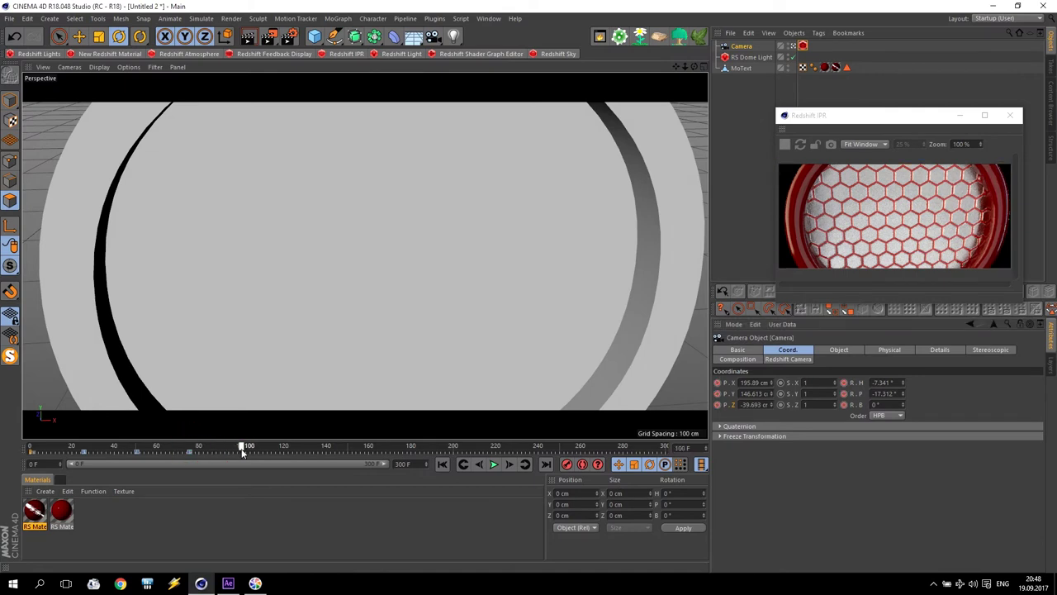
mouse_move(685, 67)
left_mouse_down()
mouse_move(646, 68)
mouse_move(691, 66)
left_mouse_up()
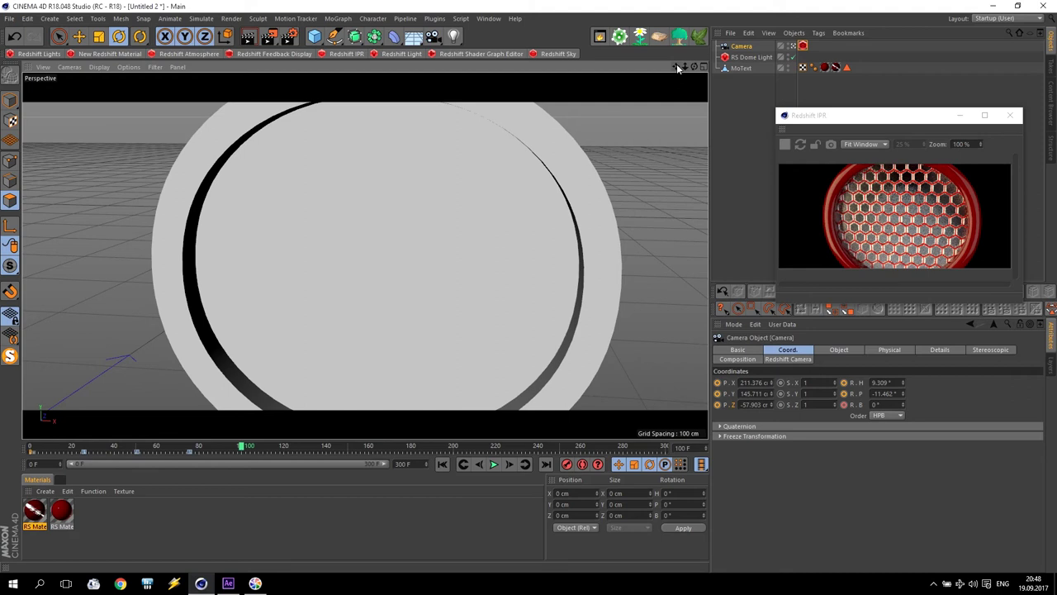
left_click(717, 384)
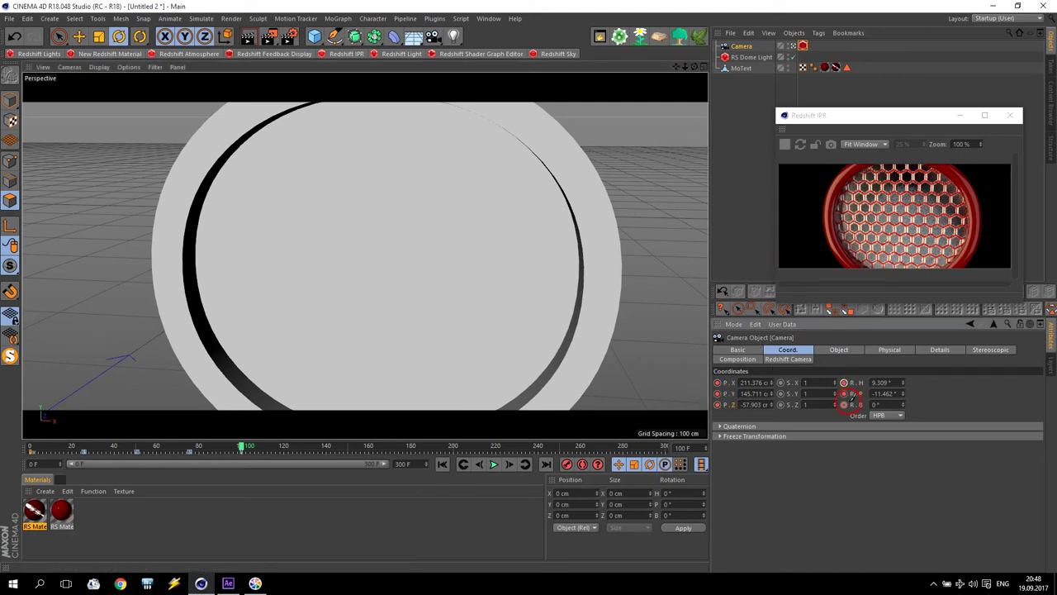
At frame 101, frame the top of the i's stem from about X 210, Y 104, Z -40 cm and keyframe the camera's position and rotation
left_click(507, 466)
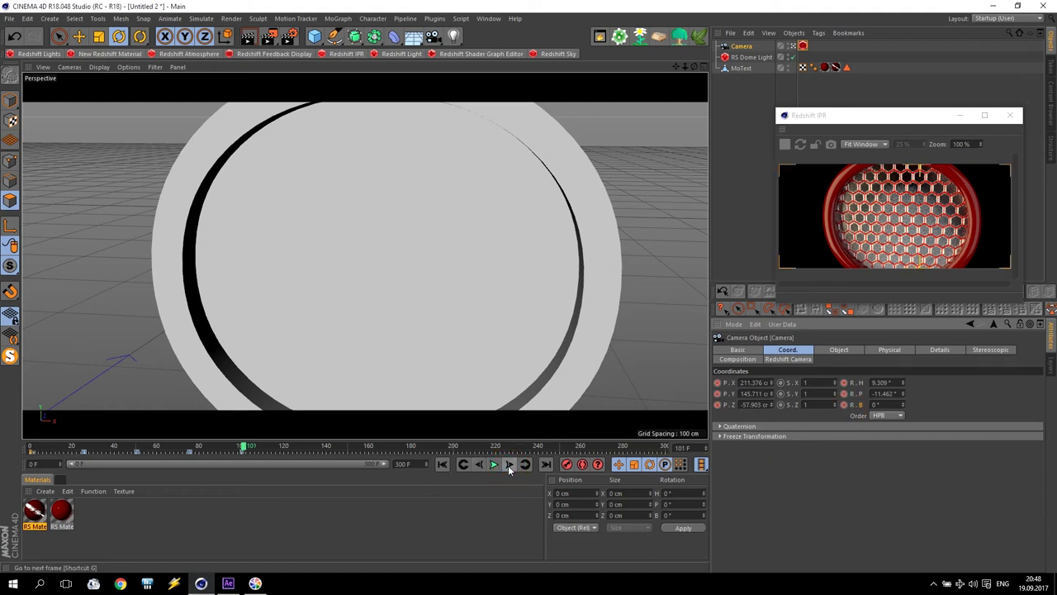
left_click_drag(677, 67, 651, 167)
scroll(652, 167, "up", 3)
left_click_drag(676, 67, 366, 253)
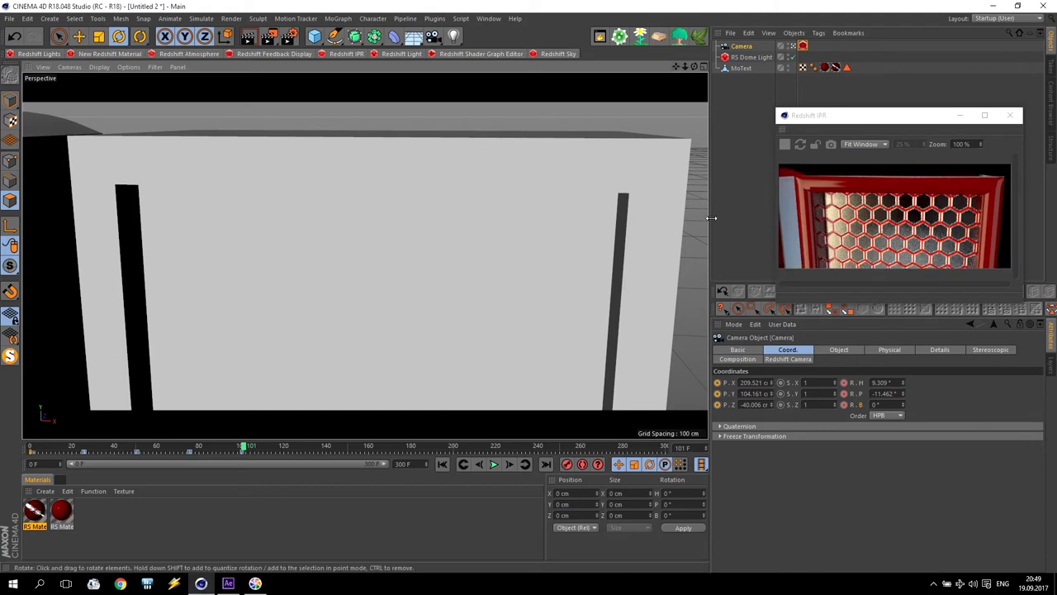
right_click(722, 384)
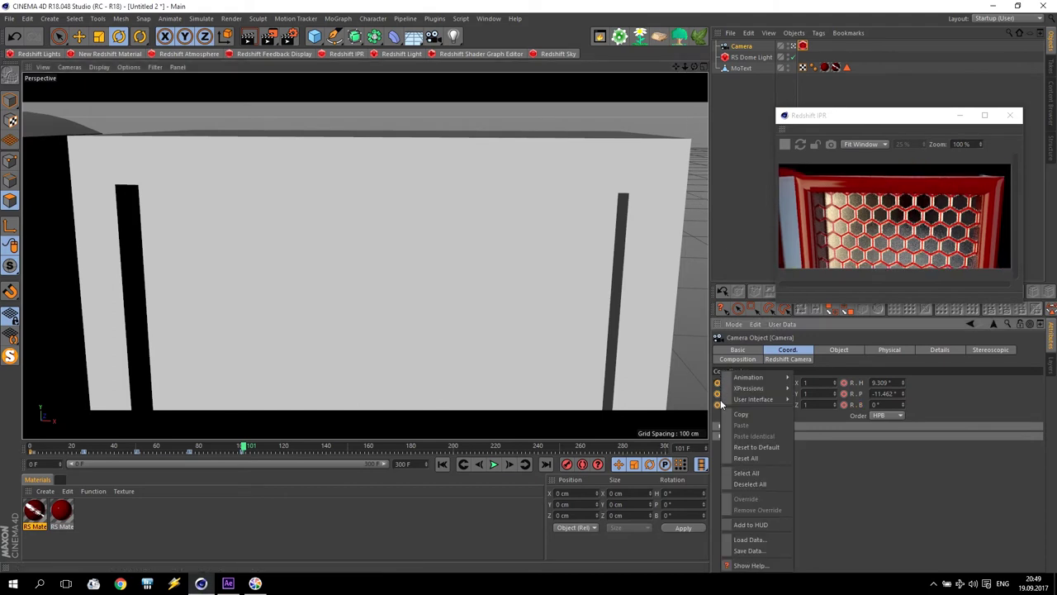
left_click(718, 406)
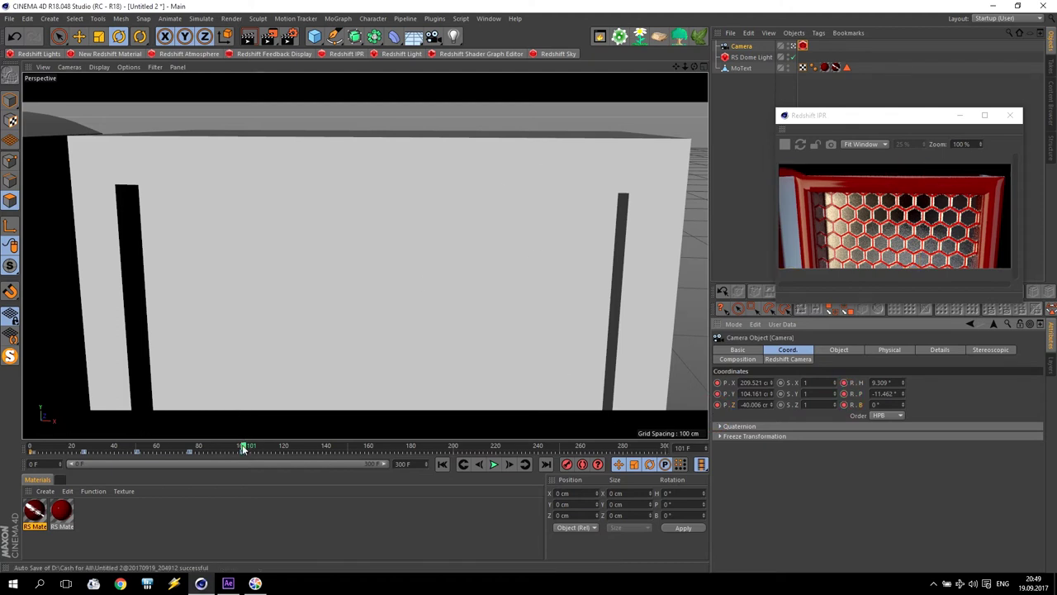
At frame 125, slide the camera sideways to about X 196, Y 101, Z -43 cm and keyframe its position and rotation
left_click_drag(244, 447, 298, 447)
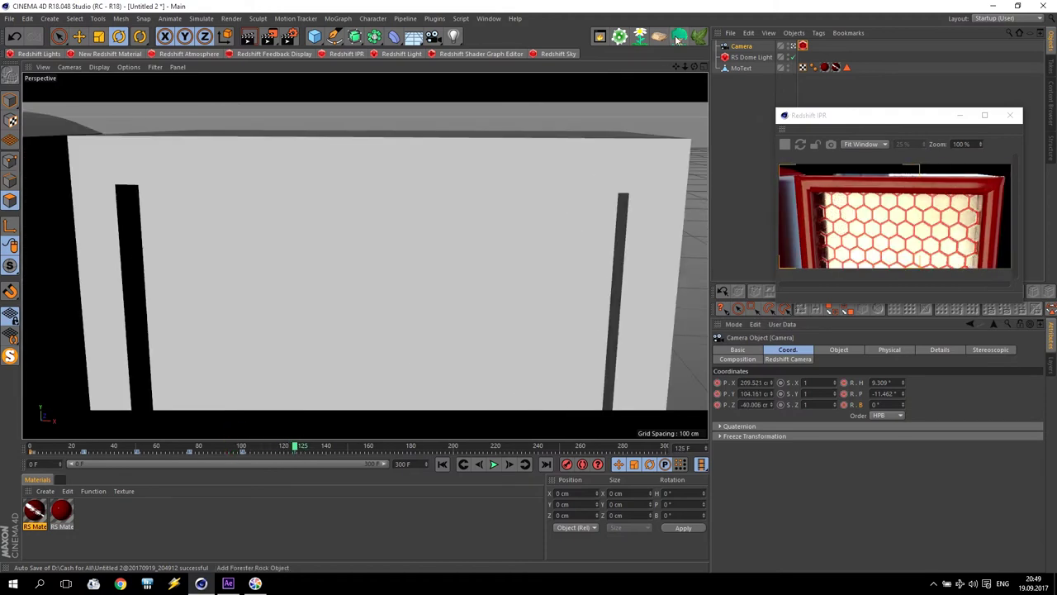
left_click_drag(679, 66, 813, 77)
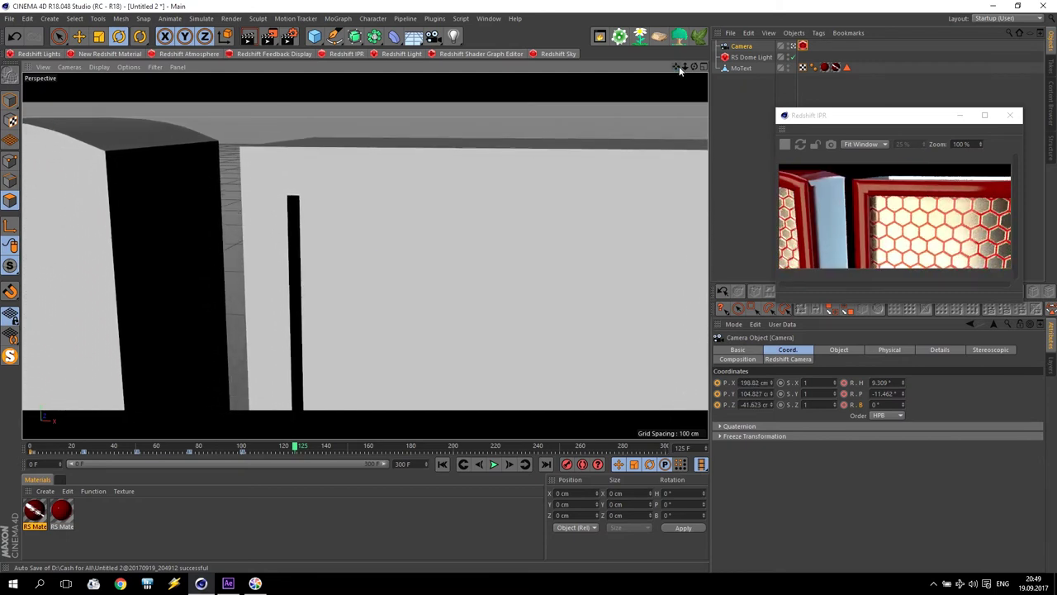
left_click_drag(679, 66, 679, 200)
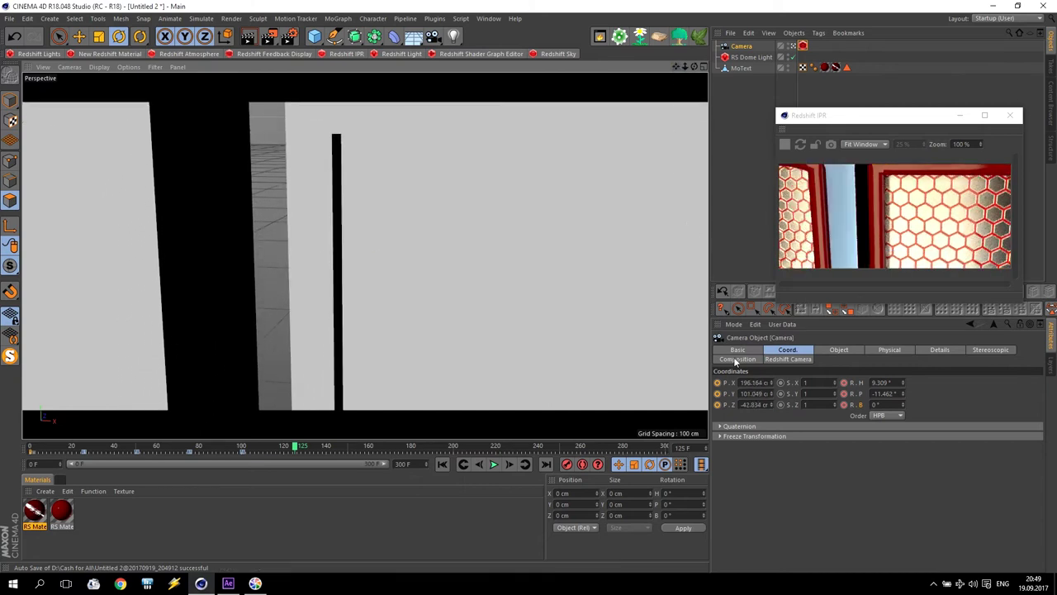
left_click_drag(718, 383, 719, 404)
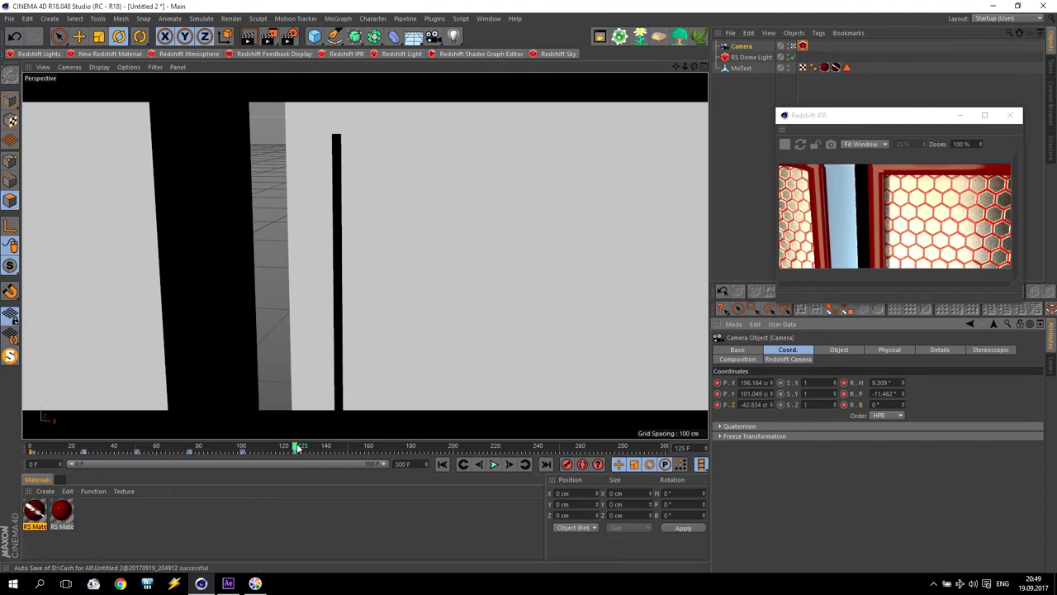
At frame 126, frame the top of the l from about X 387, Y 177, Z -30 cm, heading 33°, pitch -48°, and keyframe position and rotation
left_click(500, 464)
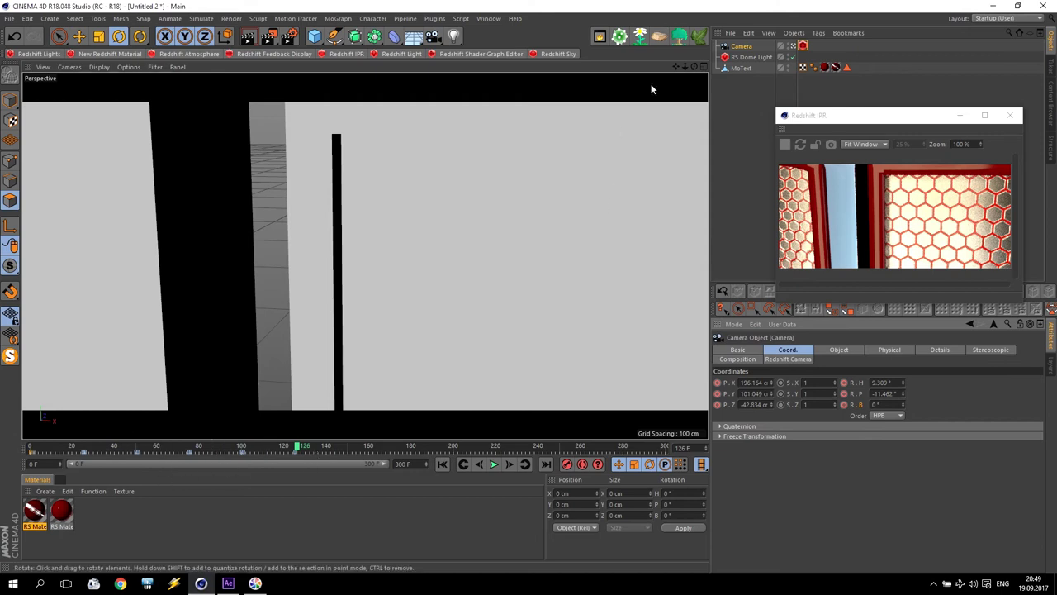
left_click_drag(674, 68, 352, 277)
scroll(666, 90, "down", 3)
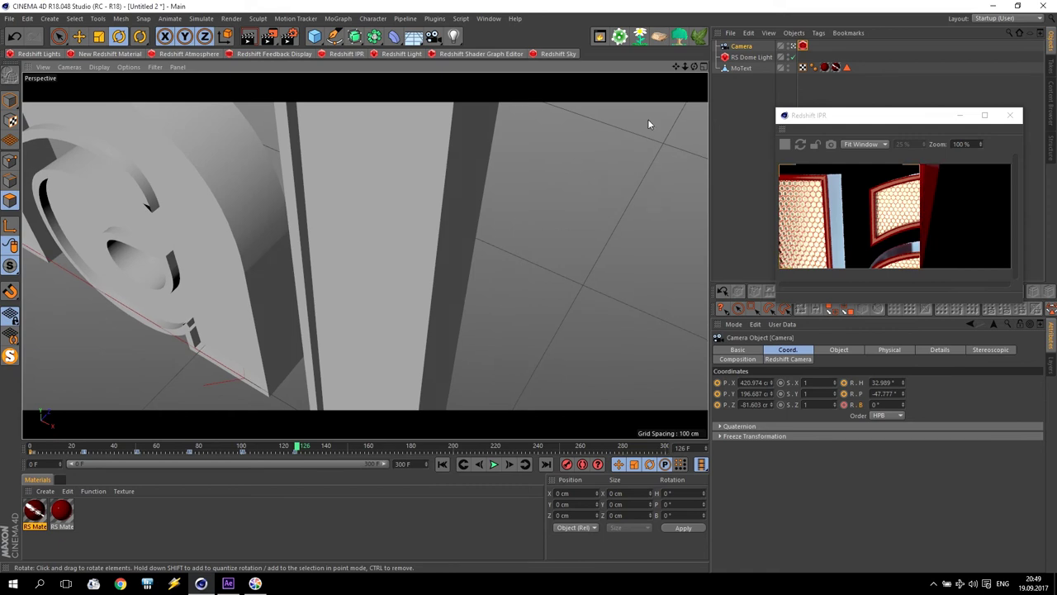
left_click_drag(676, 67, 366, 256)
scroll(413, 248, "up", 2)
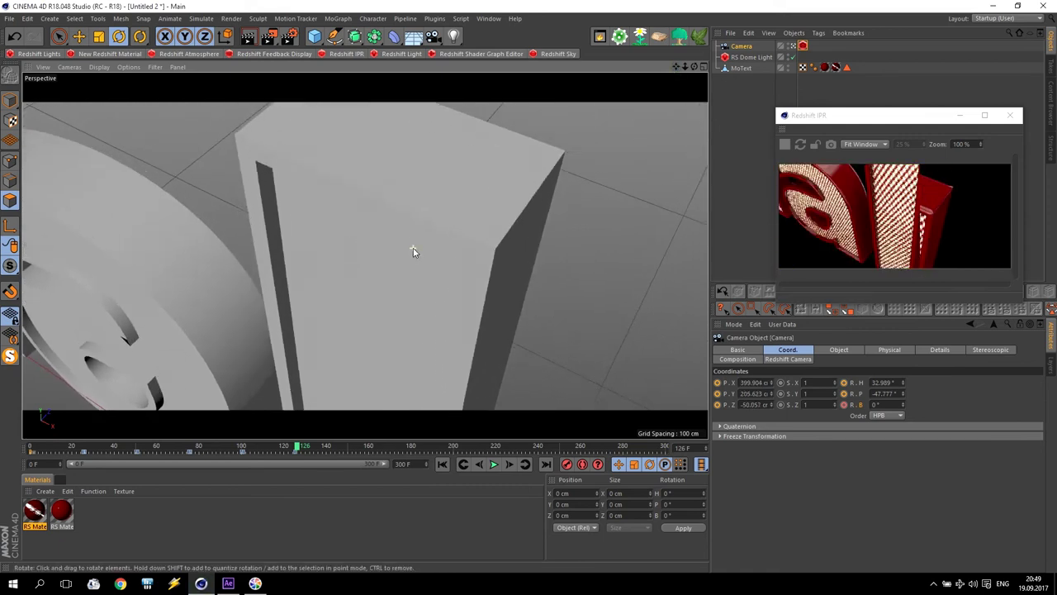
scroll(413, 250, "up", 2)
left_click_drag(676, 67, 365, 256)
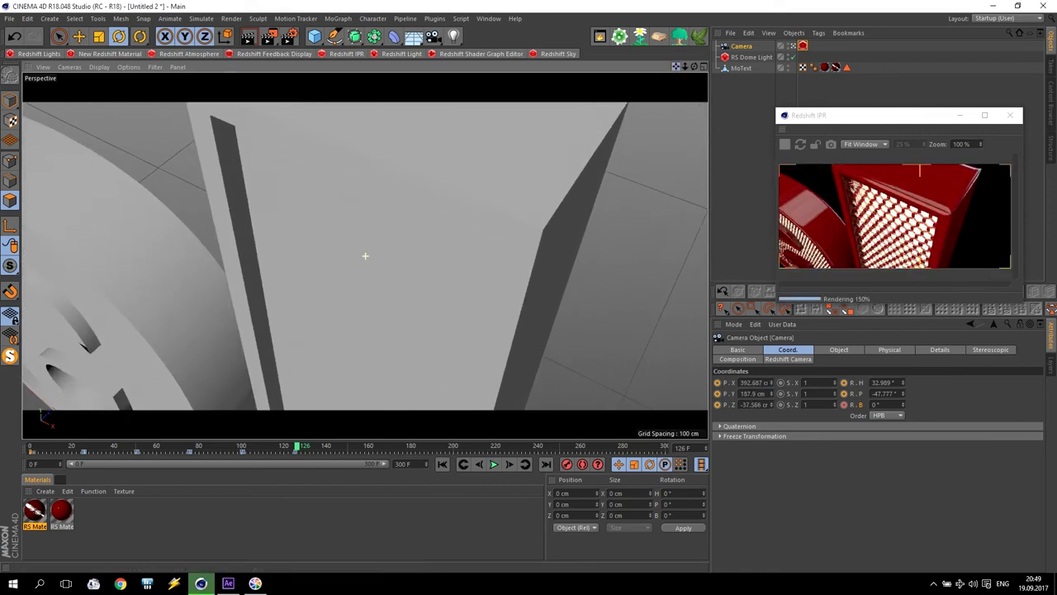
scroll(365, 255, "up", 1)
scroll(422, 210, "up", 1)
scroll(297, 324, "up", 1)
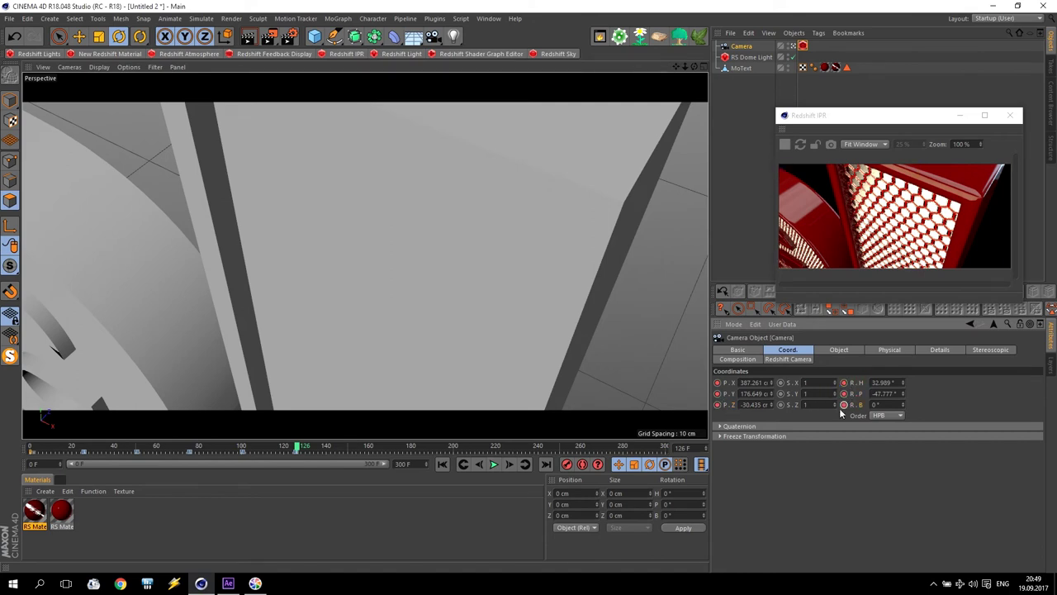
At frame 150, slide the camera down the l to about X 387, Y 133, Z -36 cm and keyframe its position and rotation
left_click(350, 447)
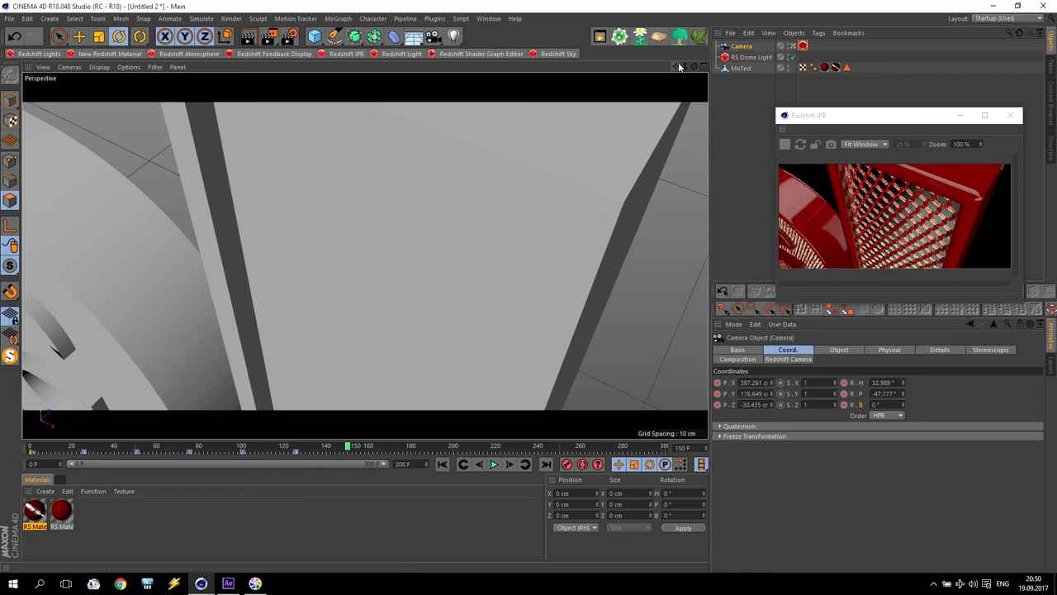
left_click_drag(676, 67, 692, 27)
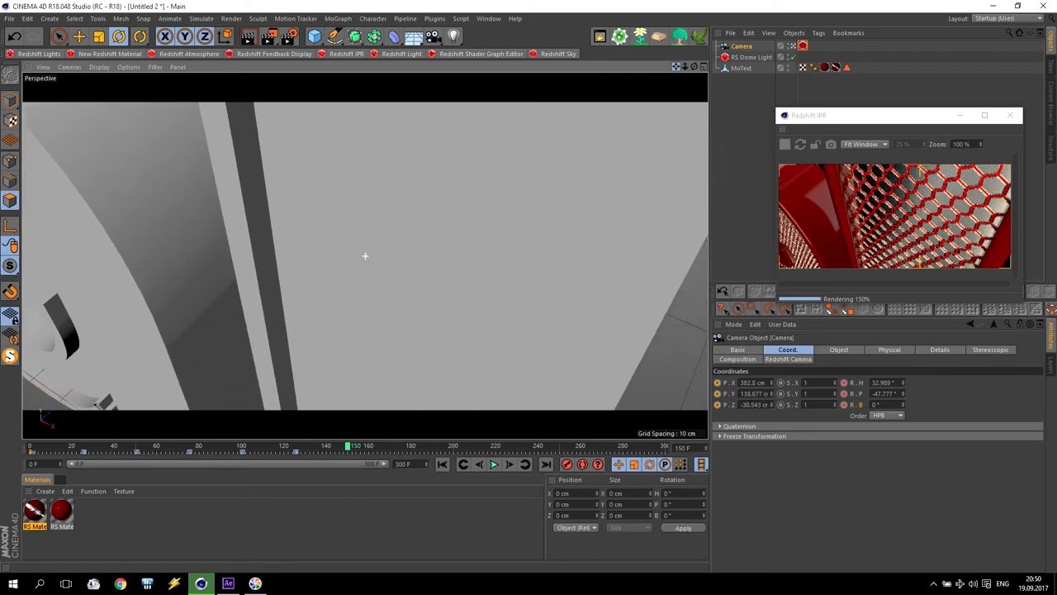
left_click_drag(721, 68, 702, 138)
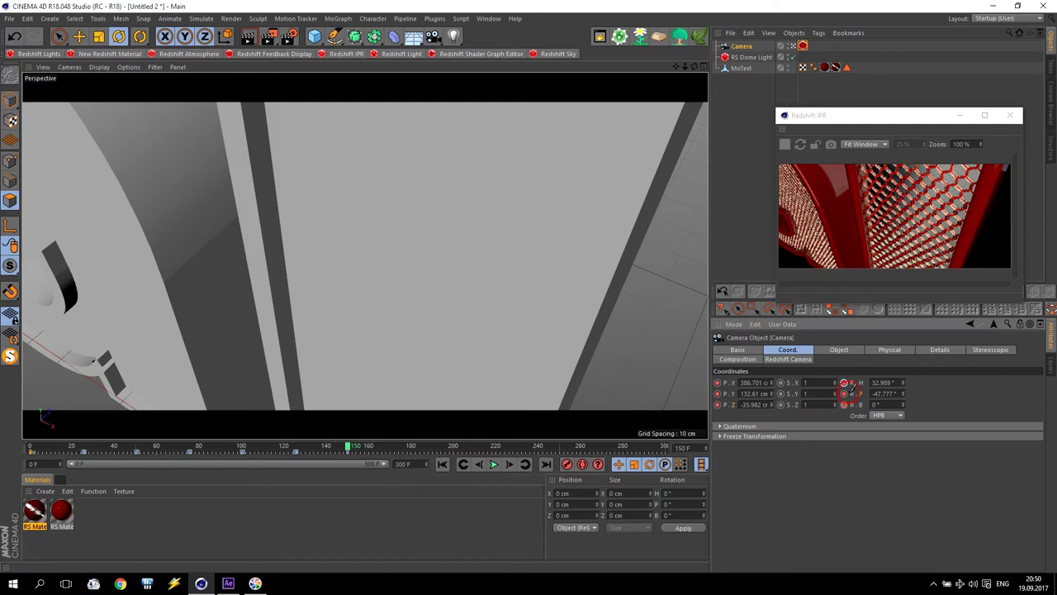
Advance to frame 151 and try a low-angle view of the final a and l from about X 468, Y -20, Z -91 cm, heading 49°, pitch 19°
left_click(510, 465)
mouse_move(305, 195)
left_mouse_down("alt")
mouse_move(366, 184)
mouse_move(449, 208)
left_mouse_up("alt")
left_click_drag(372, 236, 513, 187, "alt")
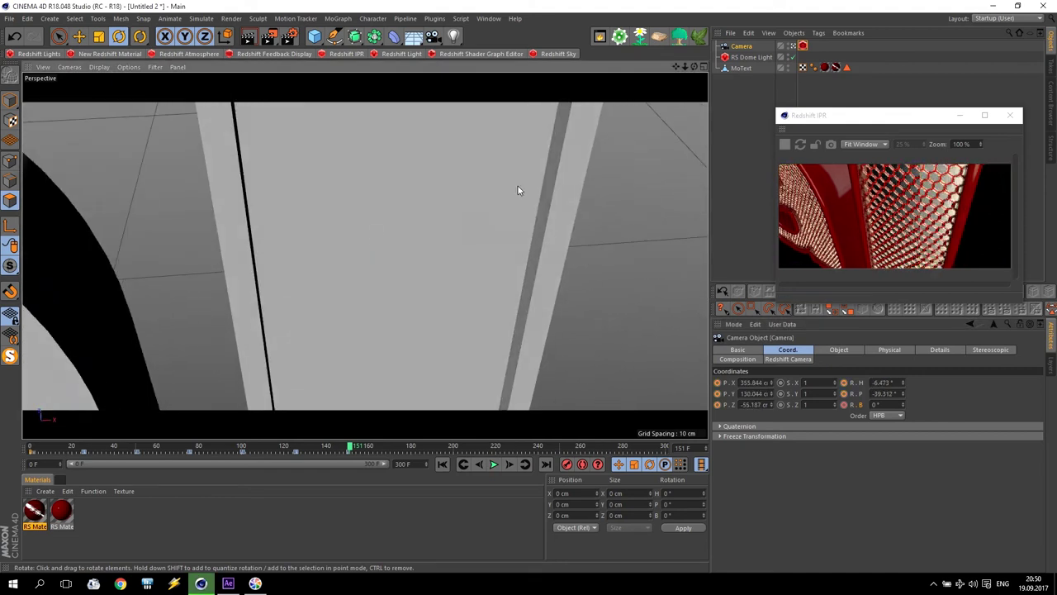
left_click_drag(676, 67, 833, 149)
right_click_drag(228, 322, 471, 187, "alt")
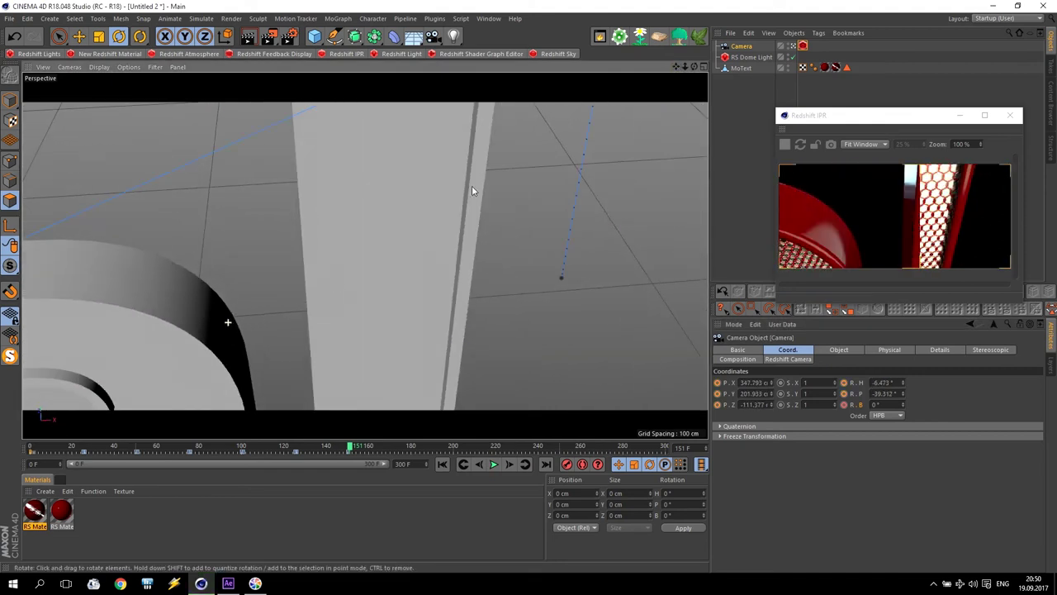
left_click_drag(472, 191, 245, 286, "alt")
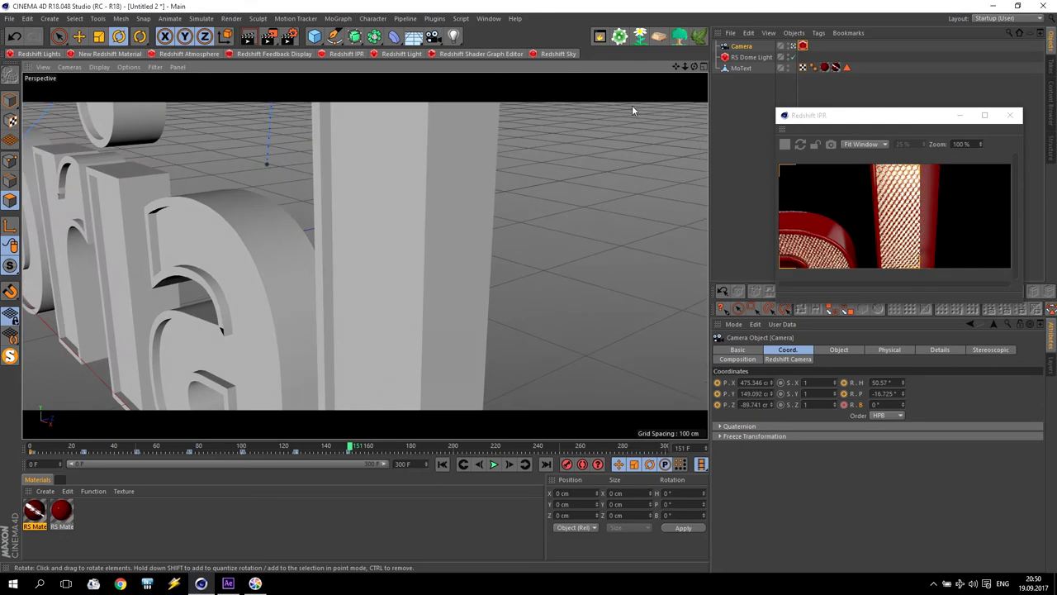
left_click_drag(676, 67, 865, 15)
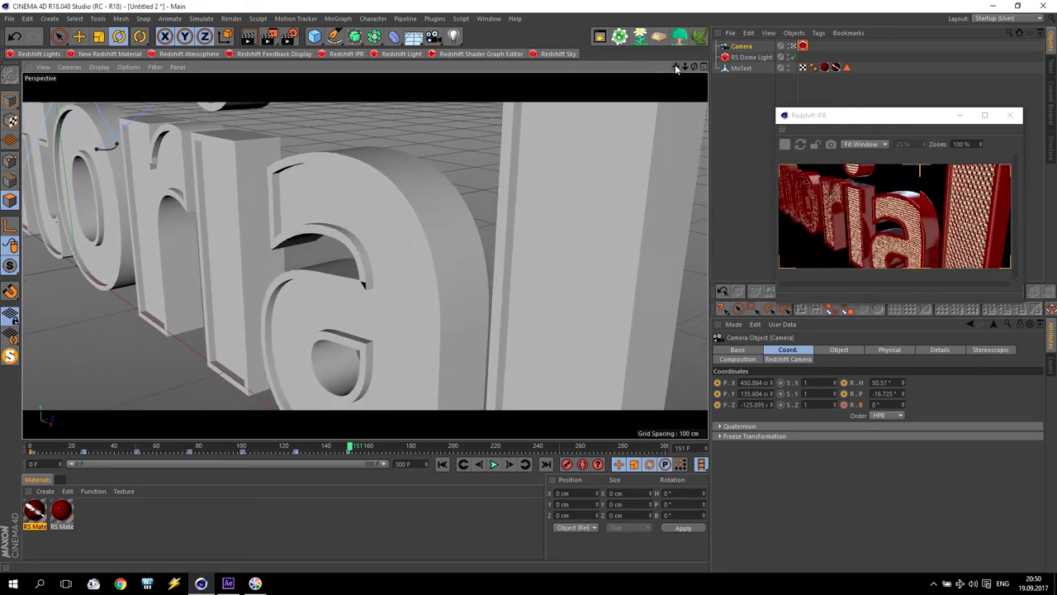
left_click_drag(576, 198, 531, 299, "alt")
left_click_drag(674, 71, 623, 110)
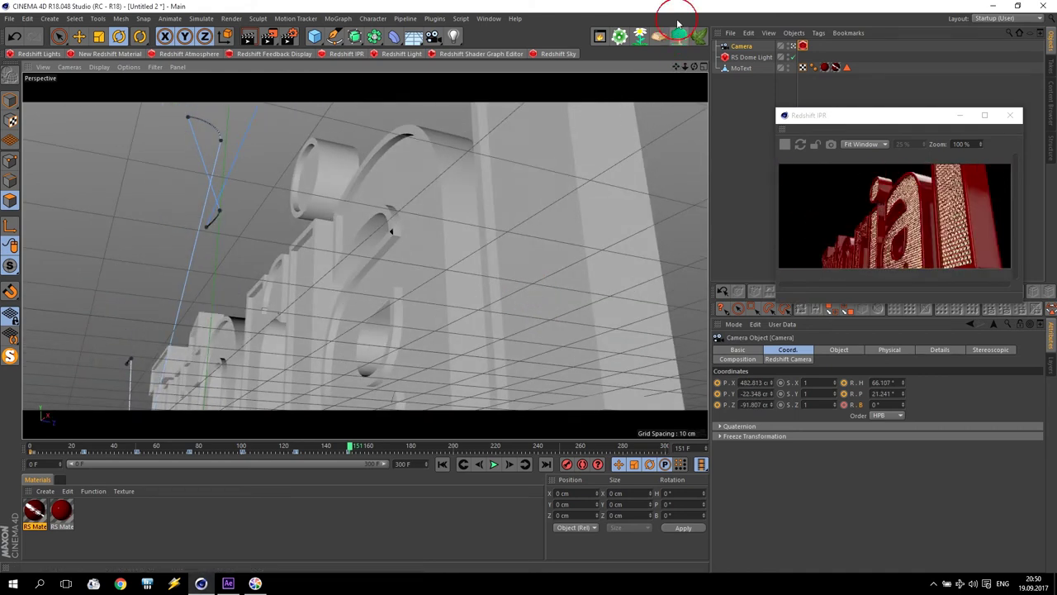
left_click_drag(675, 66, 630, 155)
left_click_drag(509, 331, 533, 336, "alt")
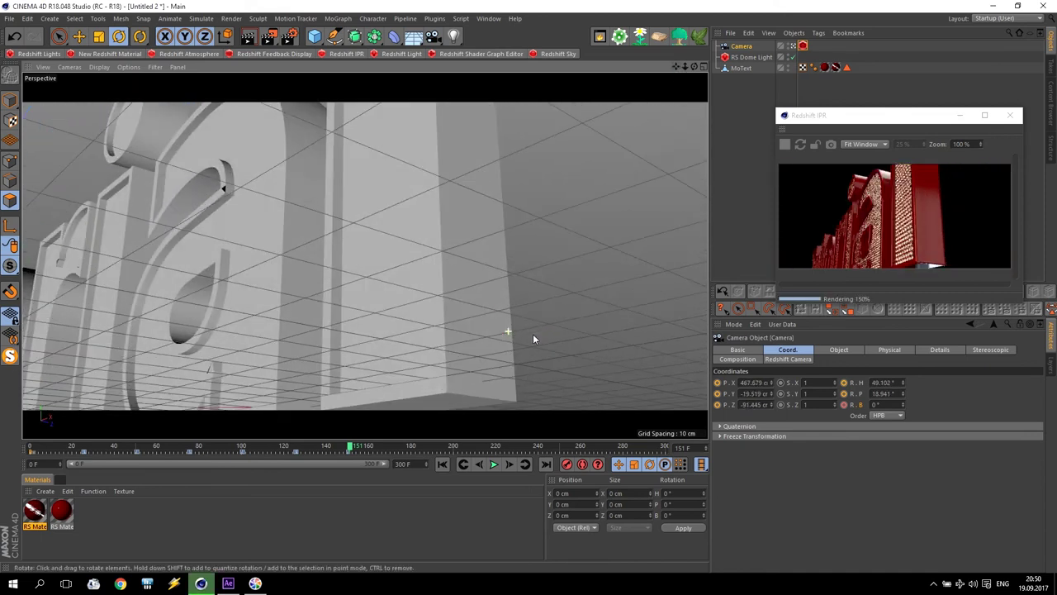
Frame the o from below at about X -76, Y 9, Z -79 cm, heading -47°, pitch 13°, and keyframe the camera's position and rotation
left_click_drag(449, 286, 248, 310, "alt")
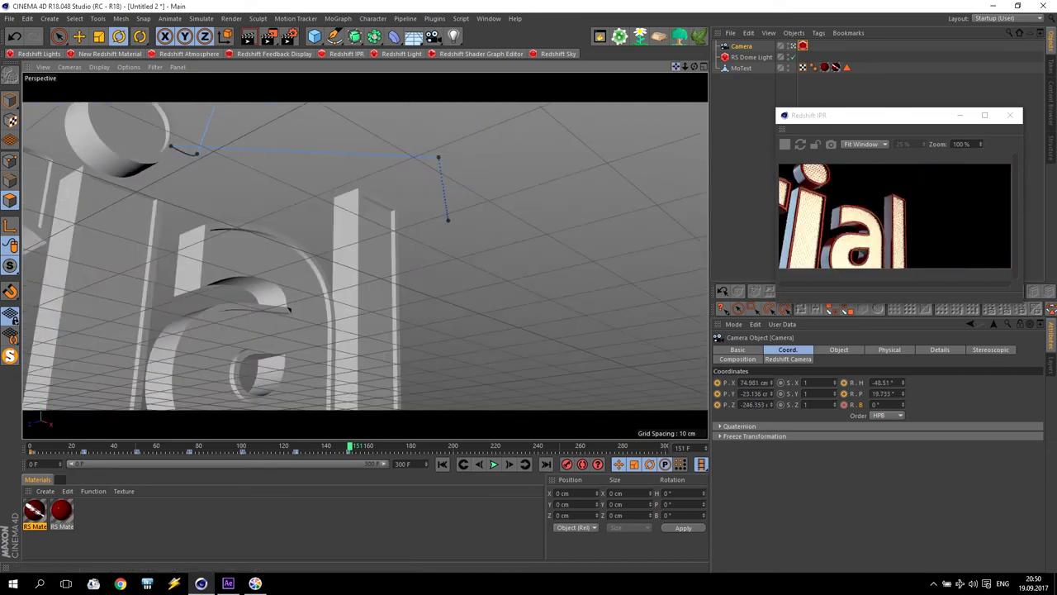
middle_click_drag(249, 309, 366, 255, "alt")
right_click_drag(366, 255, 220, 290, "alt")
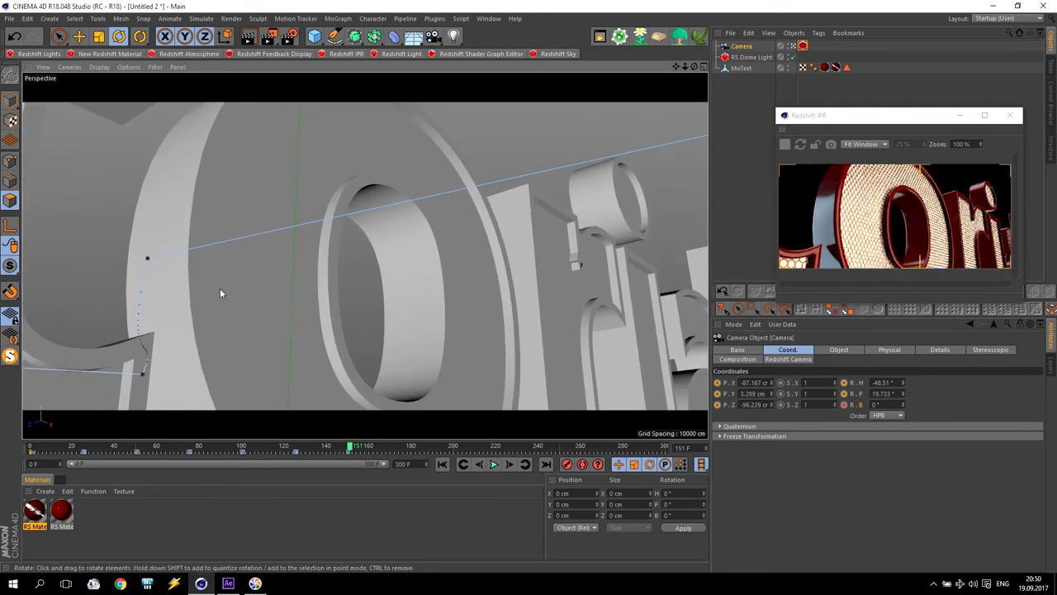
scroll(202, 301, "down", 4)
left_click_drag(442, 290, 393, 321, "alt")
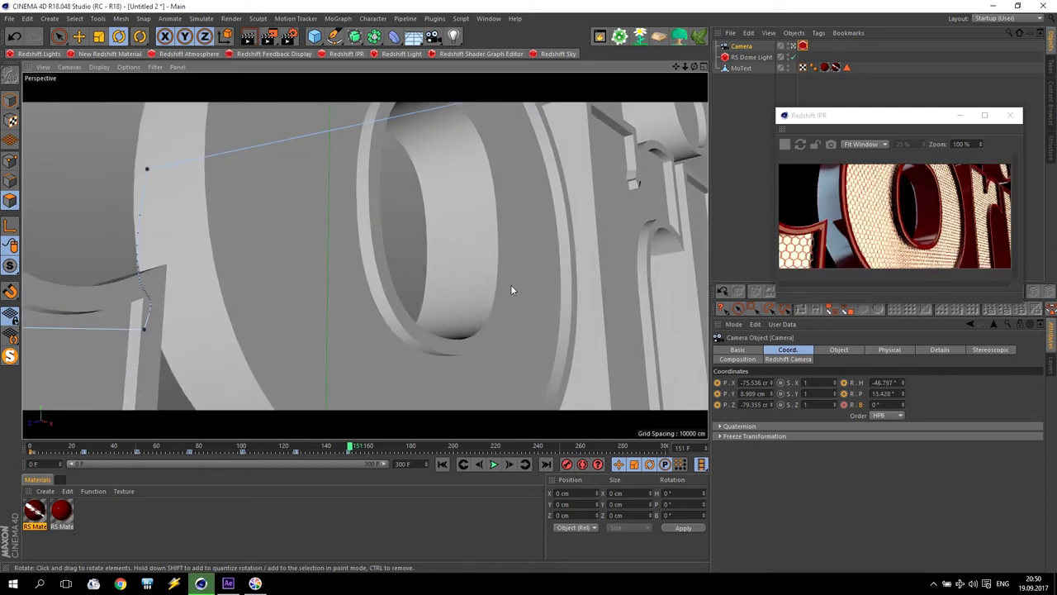
left_click(718, 394)
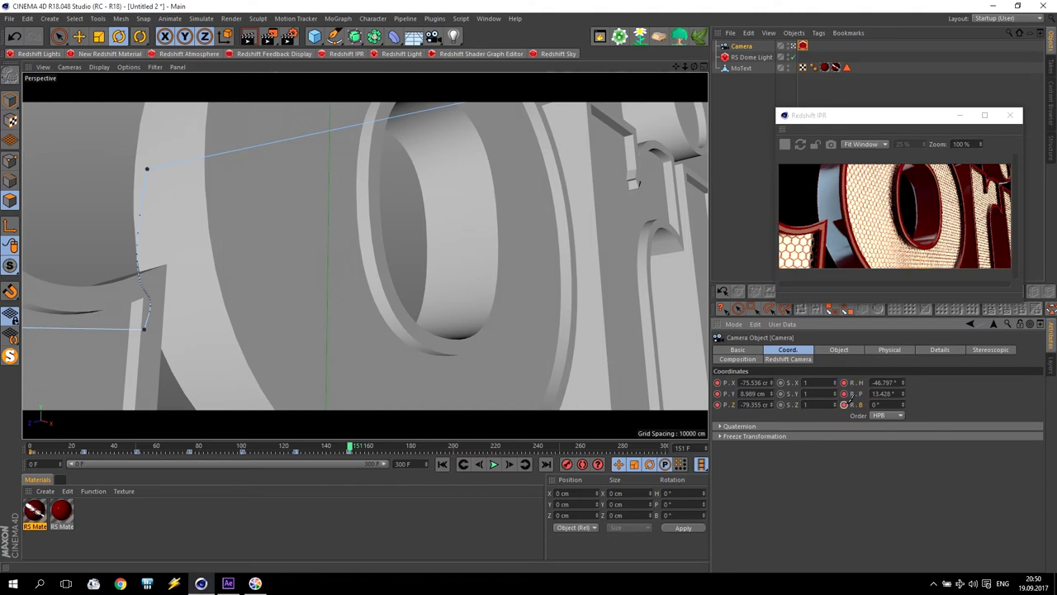
At frame 175, move the camera along the o to about X -36, Y 20, Z -69 cm and keyframe its position and rotation
left_click(396, 446)
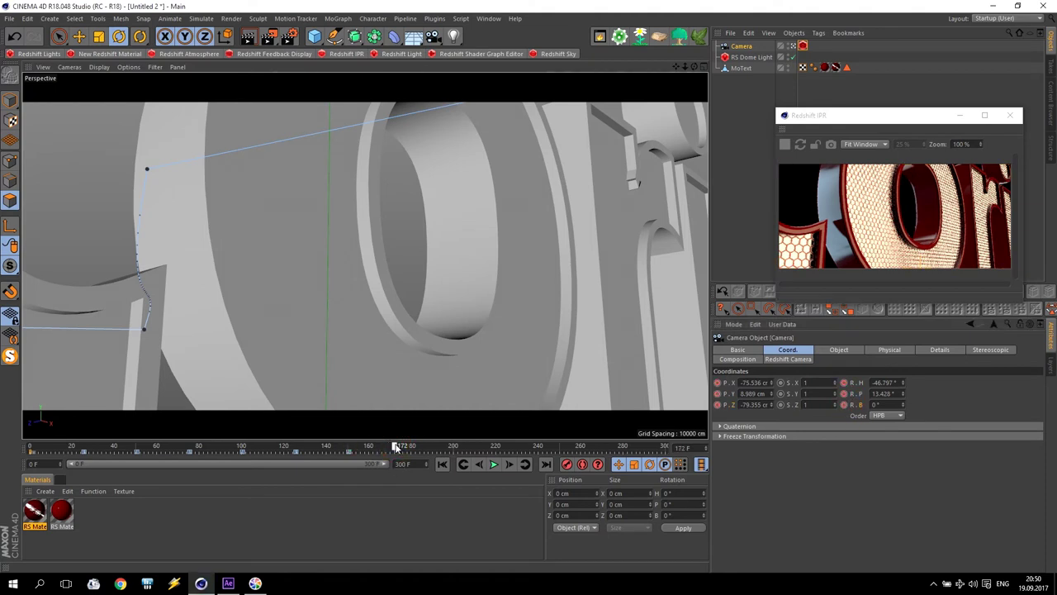
left_click_drag(396, 447, 402, 446)
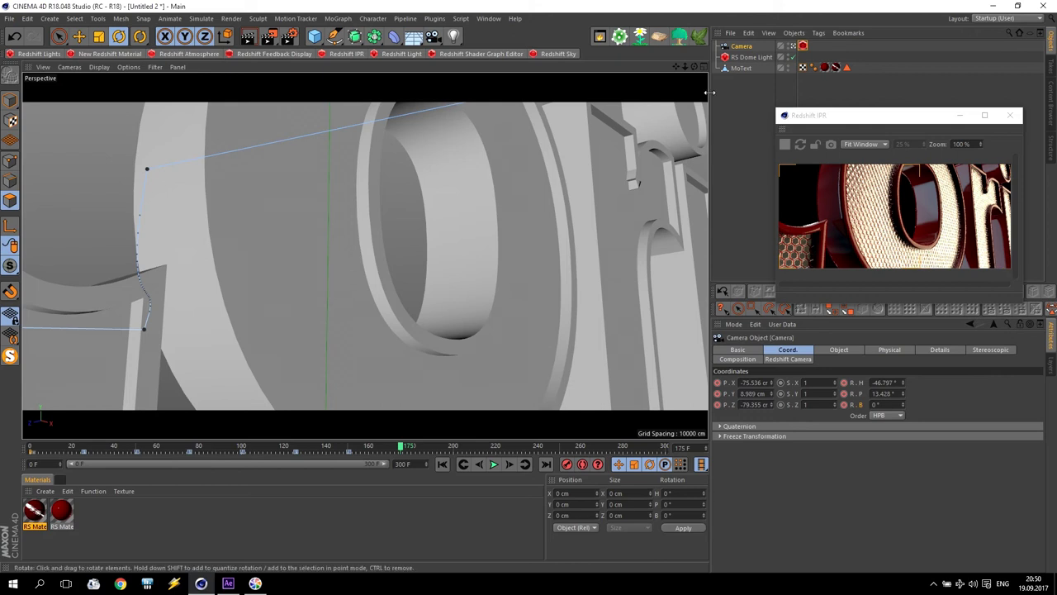
left_click_drag(676, 66, 588, 84)
left_click_drag(684, 66, 692, 67)
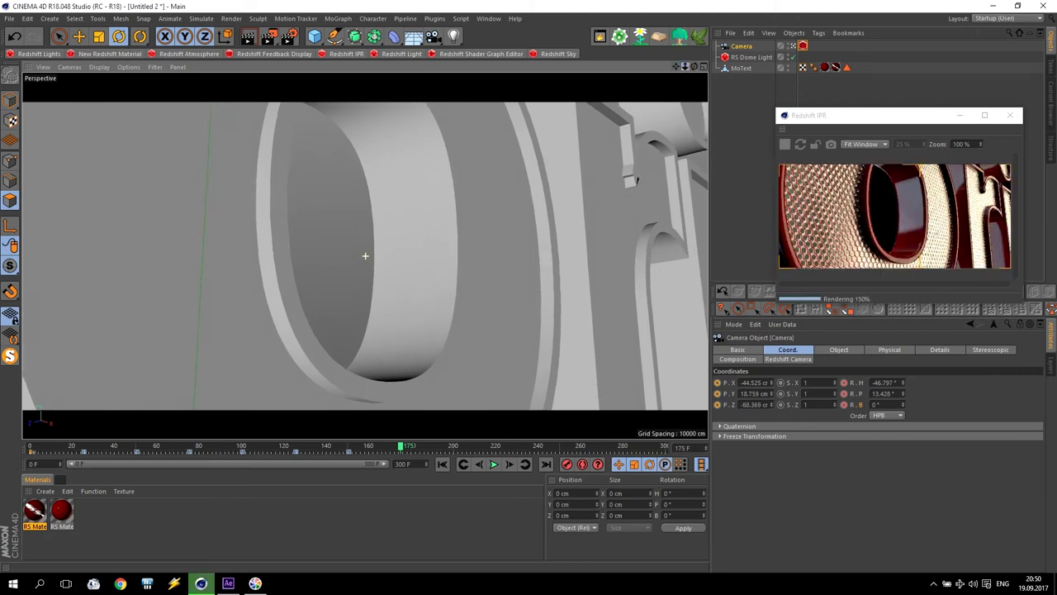
left_click_drag(365, 256, 365, 256)
left_click_drag(676, 66, 675, 66)
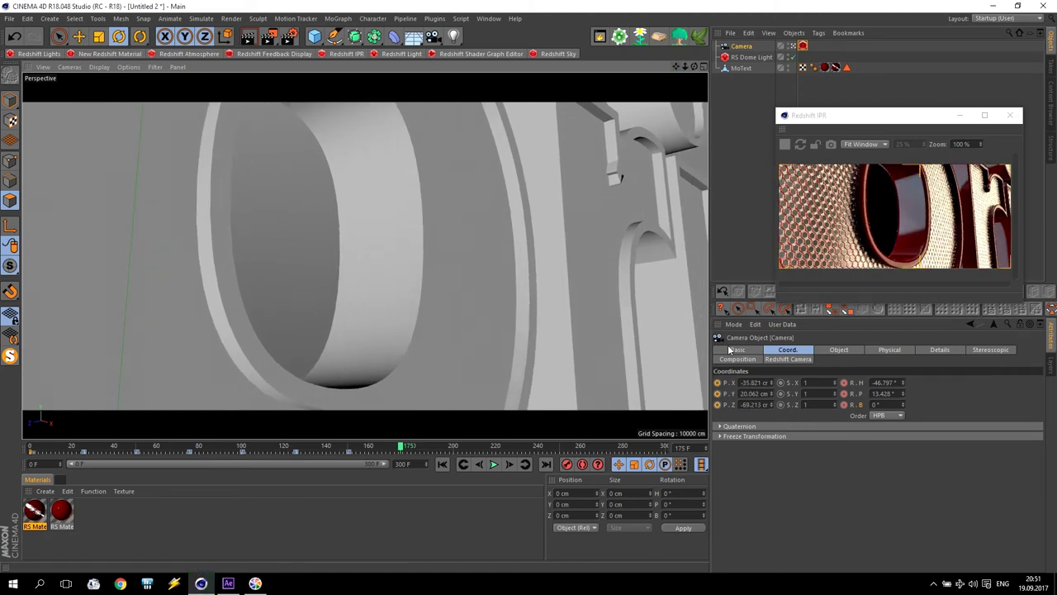
left_click_drag(717, 382, 717, 405, "ctrl")
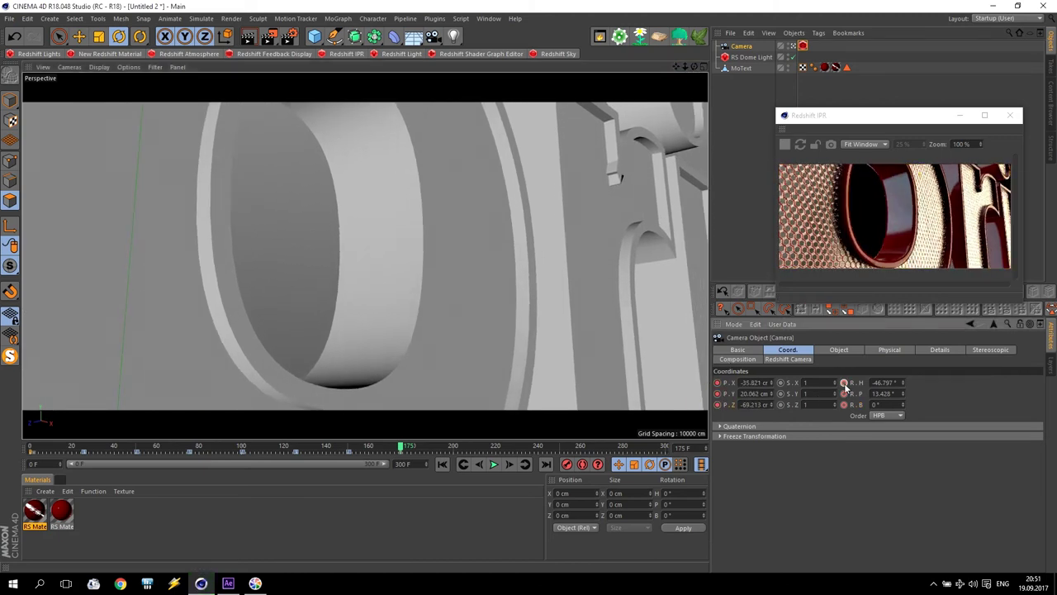
At frame 176, frame the letters "uto" from about X -76, Y 199, Z -224 cm, heading 2°, pitch -28°, and keyframe position and rotation
left_click(509, 464)
left_click_drag(328, 261, 357, 261, "alt")
scroll(358, 261, "down", 4)
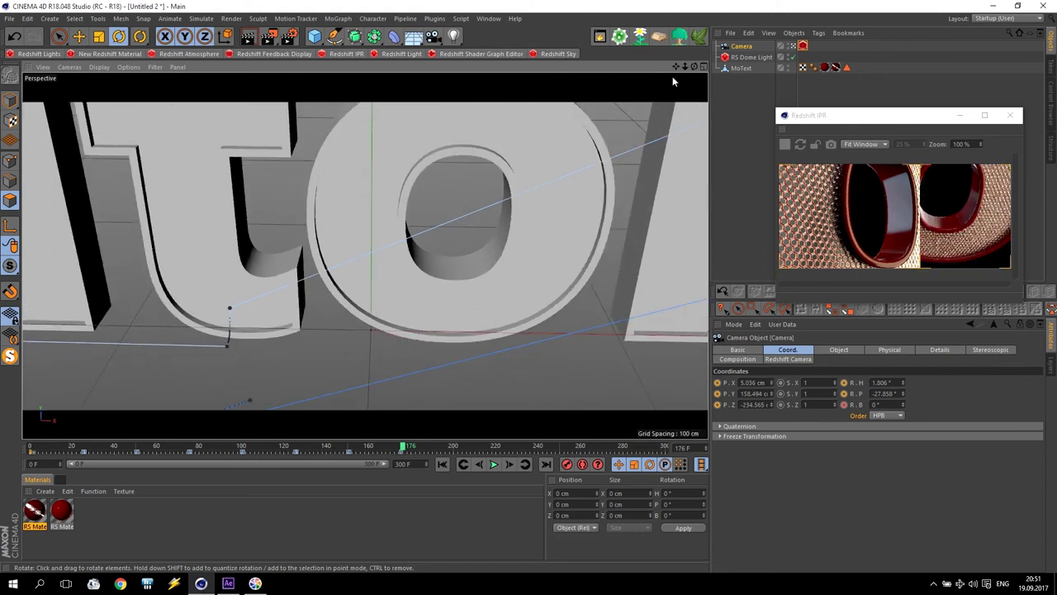
scroll(671, 81, "down", 2)
left_click_drag(675, 66, 817, 213)
scroll(427, 303, "up", 4)
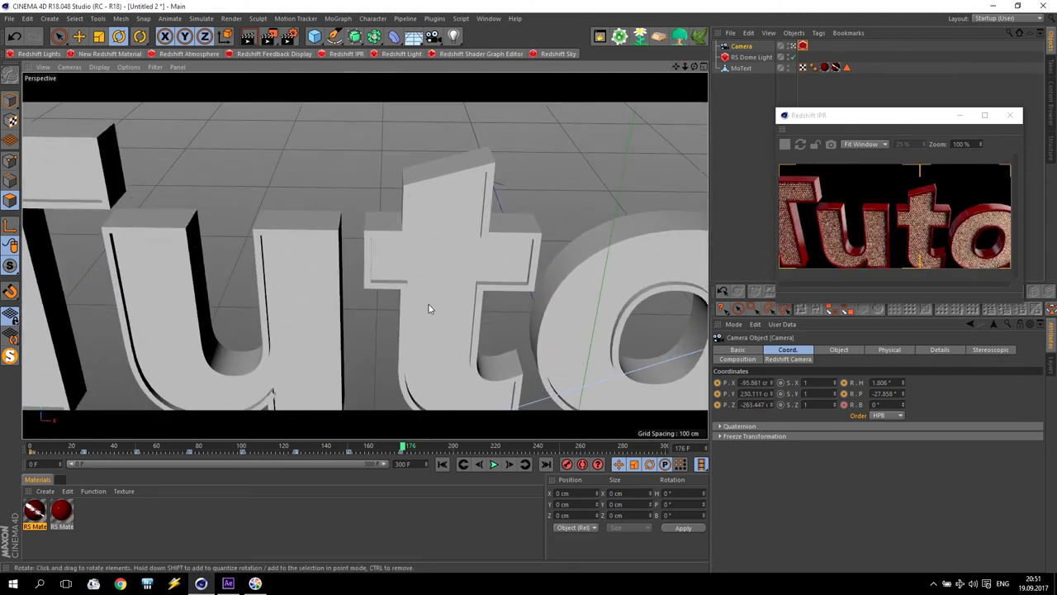
scroll(365, 256, "up", 2)
middle_click_drag(365, 256, 347, 245, "alt")
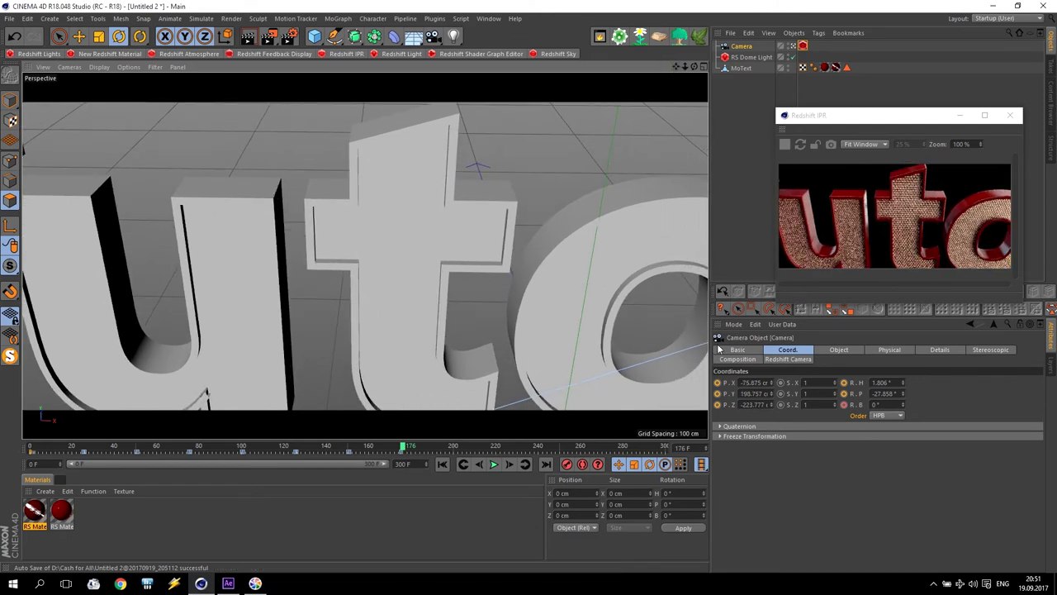
left_click(721, 385, "ctrl")
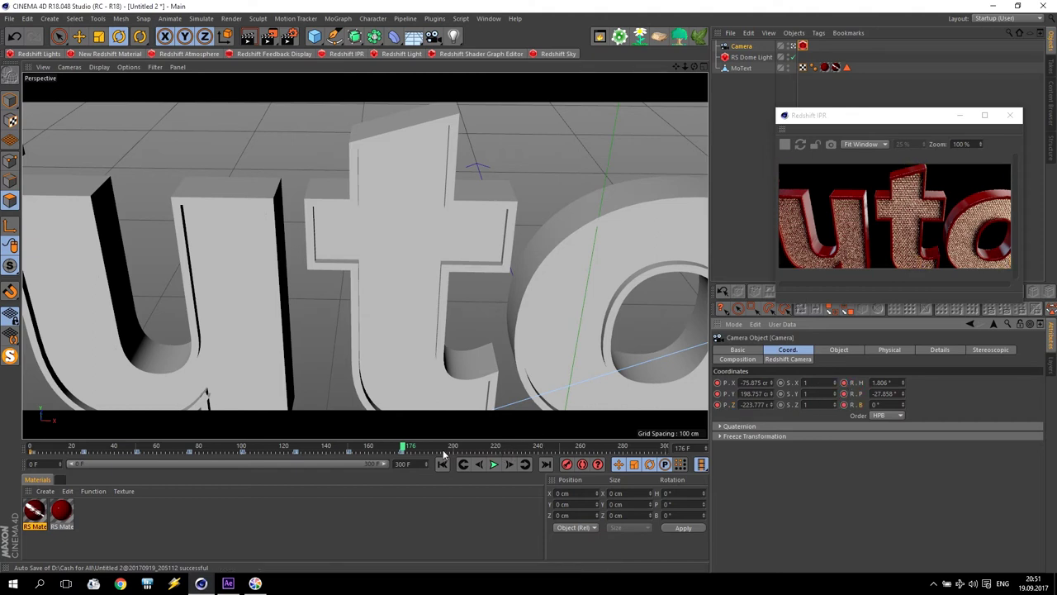
At frame 200, move the camera across to the o at about X 55, Y 170, Z -172 cm and keyframe its position and rotation
left_click_drag(404, 447, 453, 451)
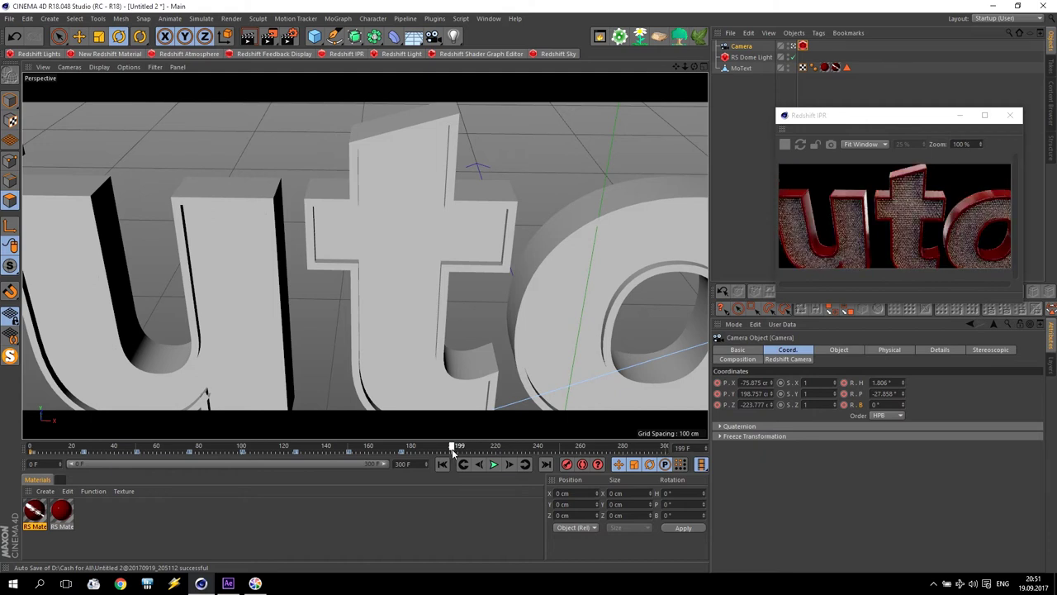
left_click_drag(453, 452, 457, 450)
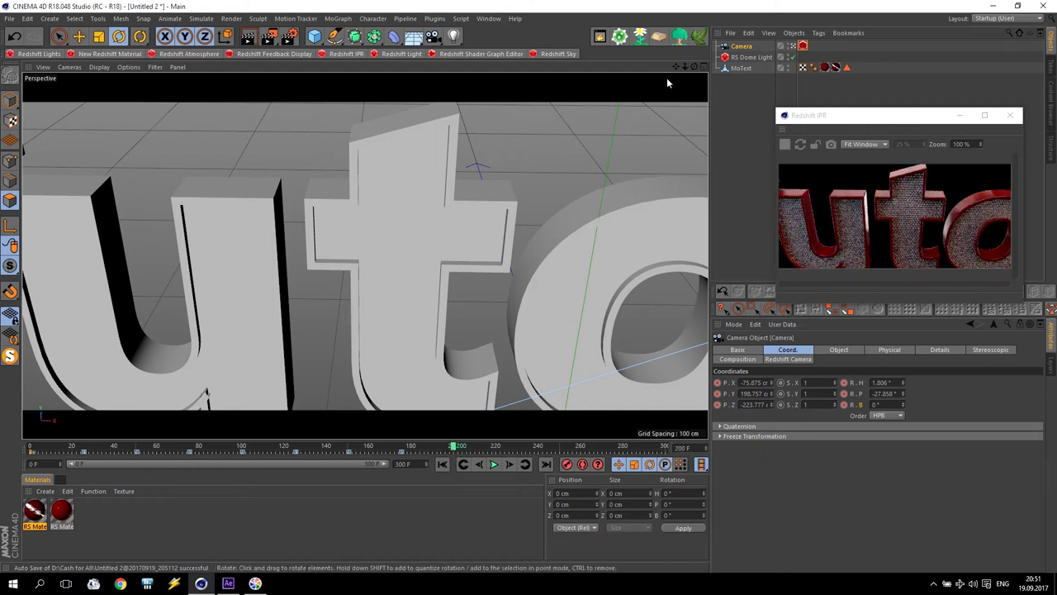
left_click_drag(675, 67, 610, 66)
left_click_drag(717, 383, 719, 405, "ctrl")
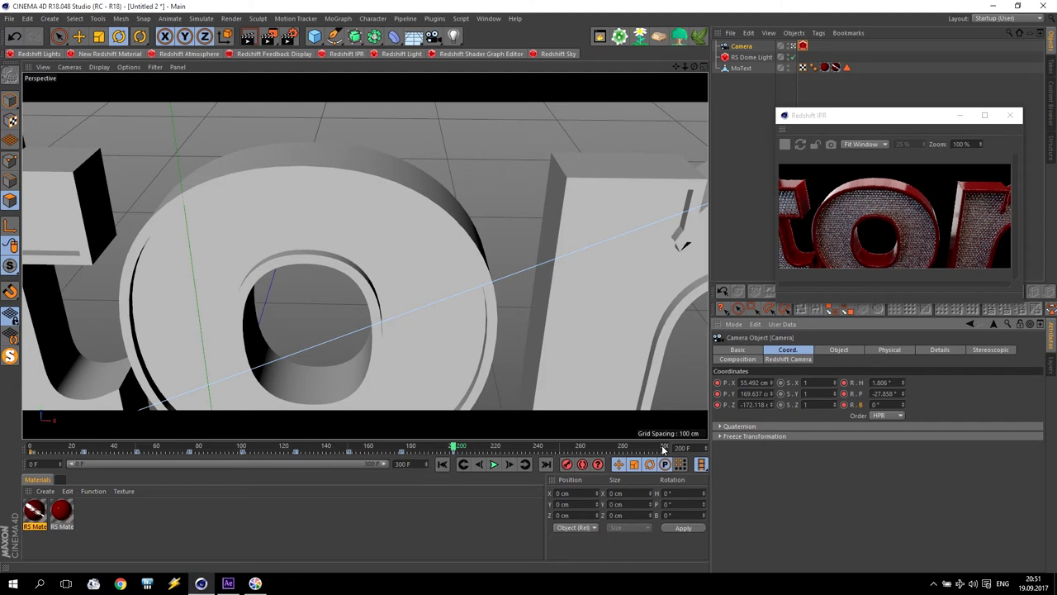
At frame 201, frame the T and u from about X -346, Y 170, Z -116 cm, heading -41°, pitch -23°, and keyframe position and rotation
left_click(511, 466)
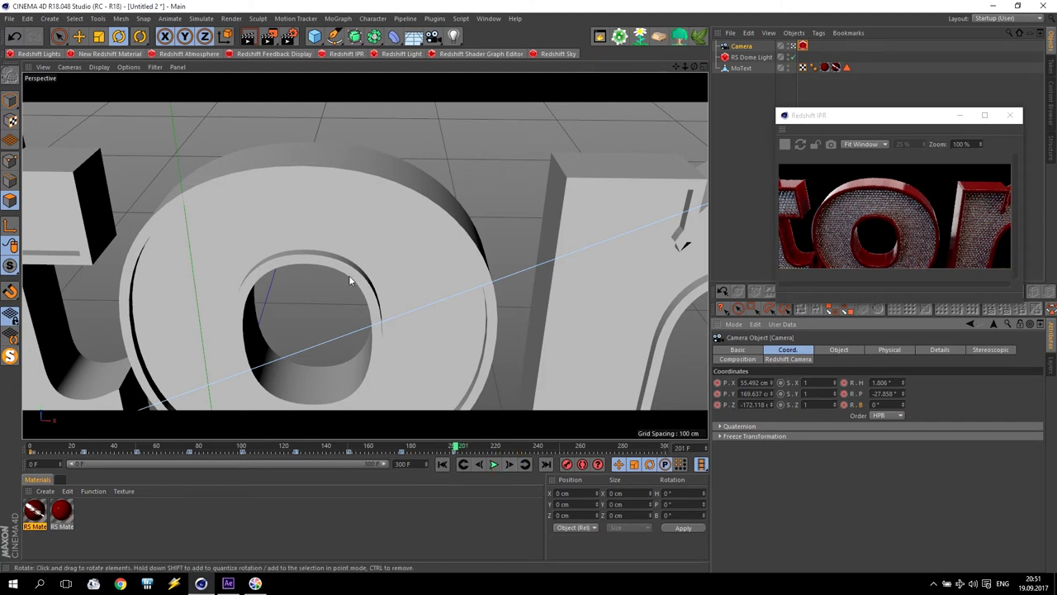
left_click_drag(356, 247, 449, 237, "alt")
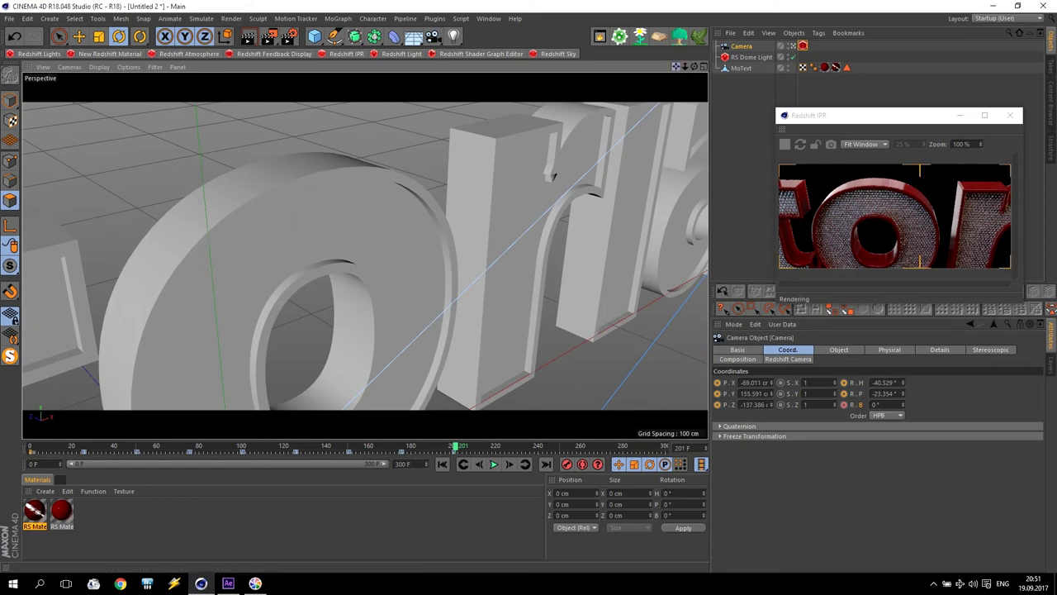
left_click_drag(676, 66, 419, 253)
scroll(420, 253, "down", 3)
scroll(553, 203, "down", 2)
left_click_drag(676, 66, 366, 254)
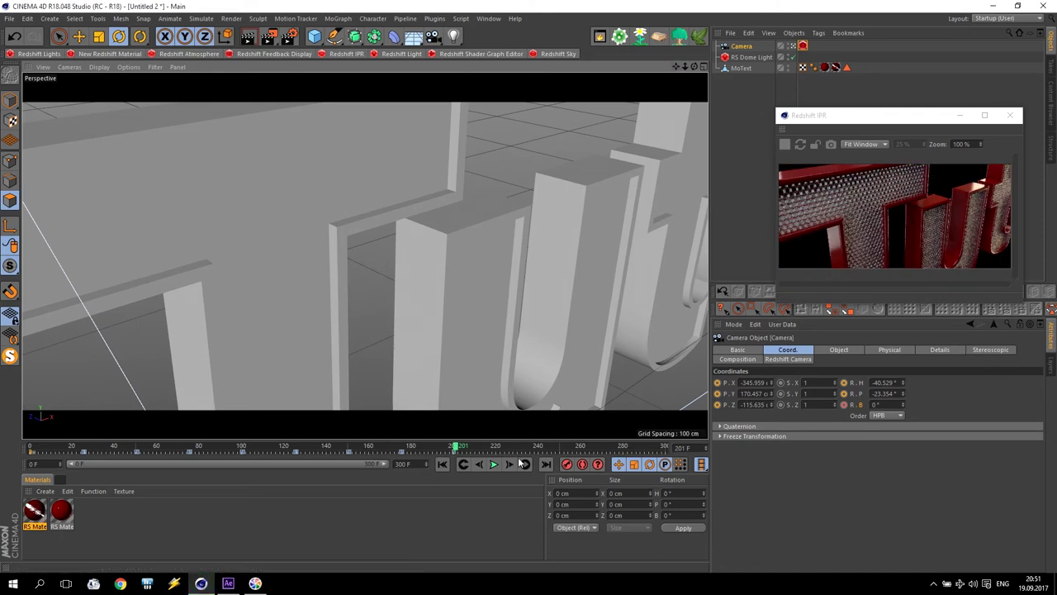
left_click_drag(717, 383, 717, 405, "ctrl")
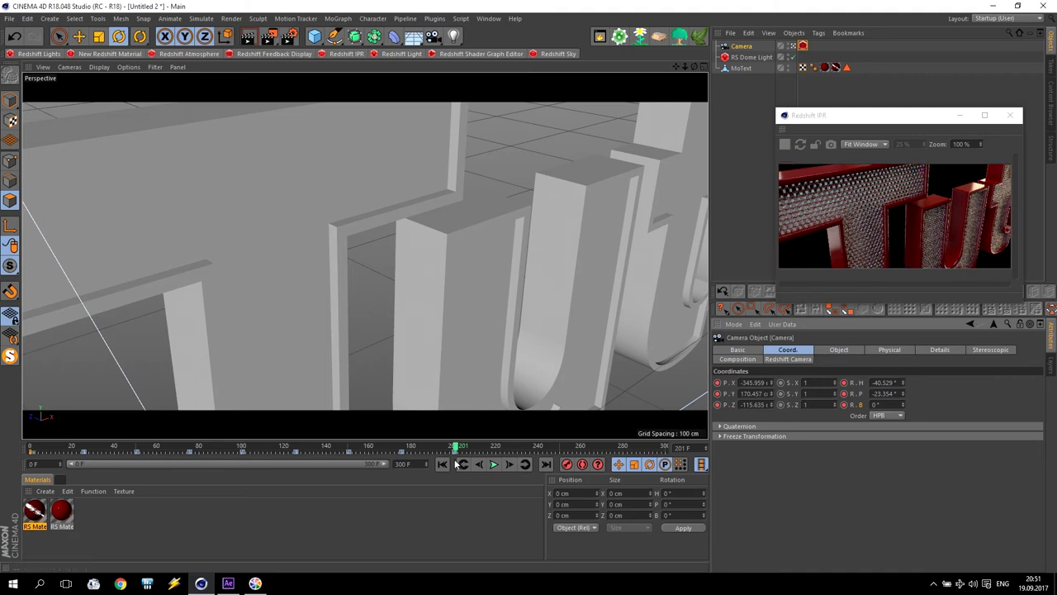
At frame 250, swing the camera to a near-frontal view of "uto" at about X -24, Y 124, Z -266 cm
left_click(561, 447)
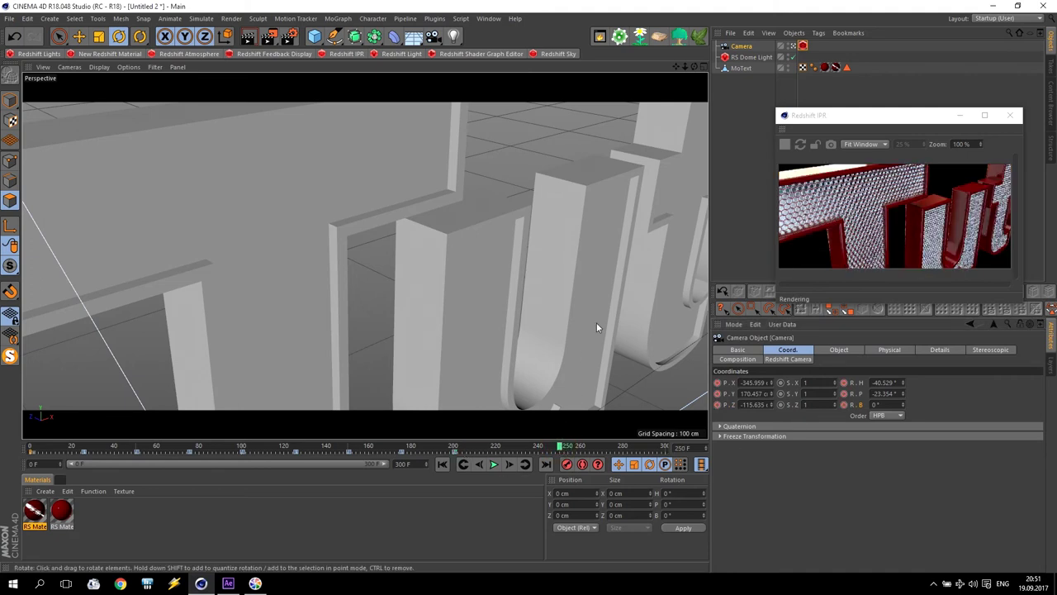
left_click_drag(542, 282, 537, 282, "alt")
left_click_drag(677, 66, 269, 218)
scroll(669, 275, "down", 1)
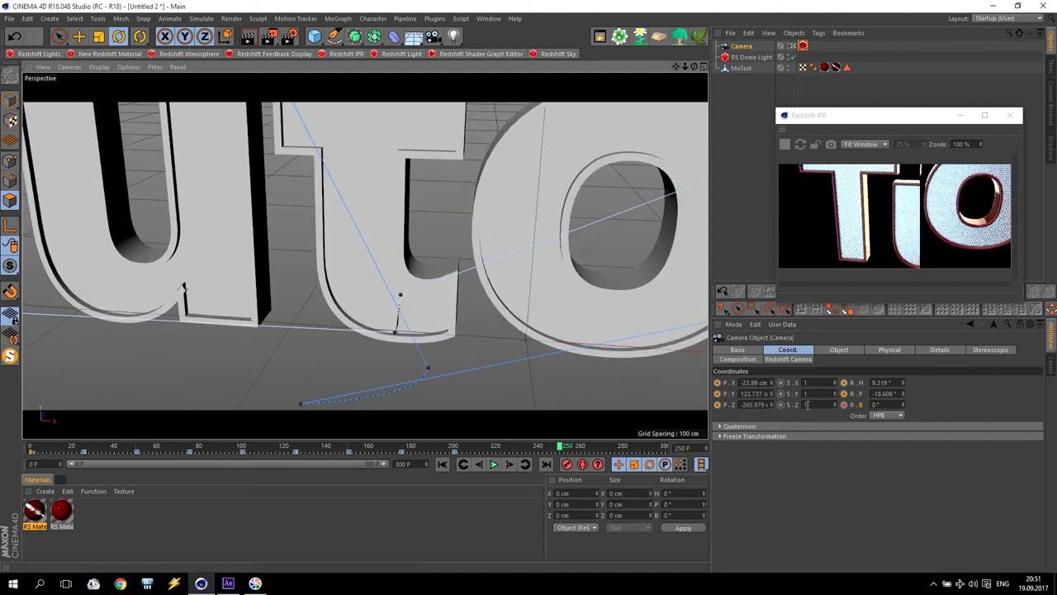
Set the camera's heading and pitch to 0° and its X and Y positions to 0 cm
double_click(886, 385)
double_click(885, 396)
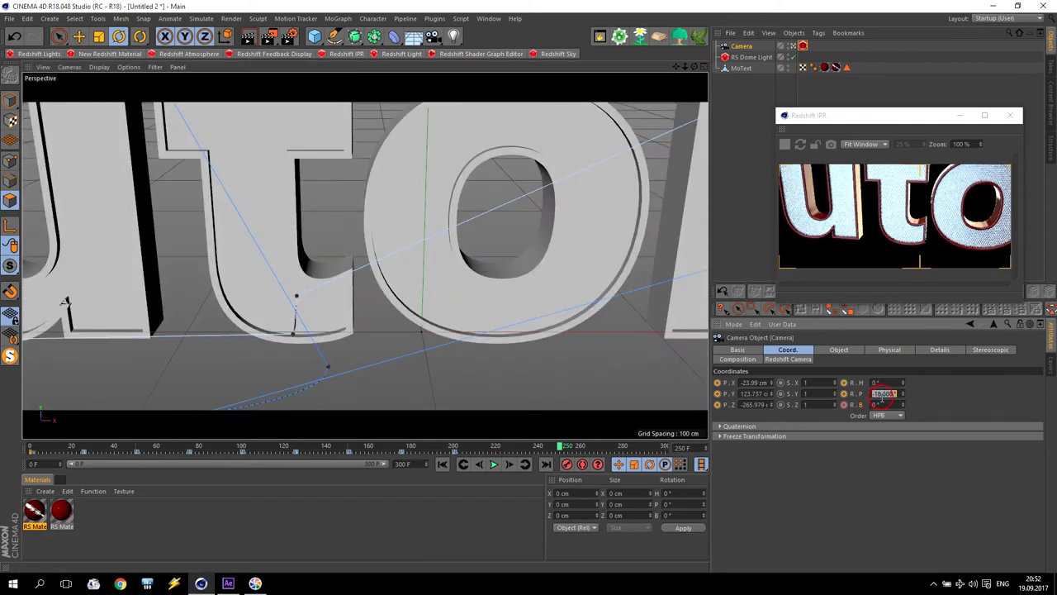
type("0")
key("Return")
left_click(751, 382)
type("0")
key("Return")
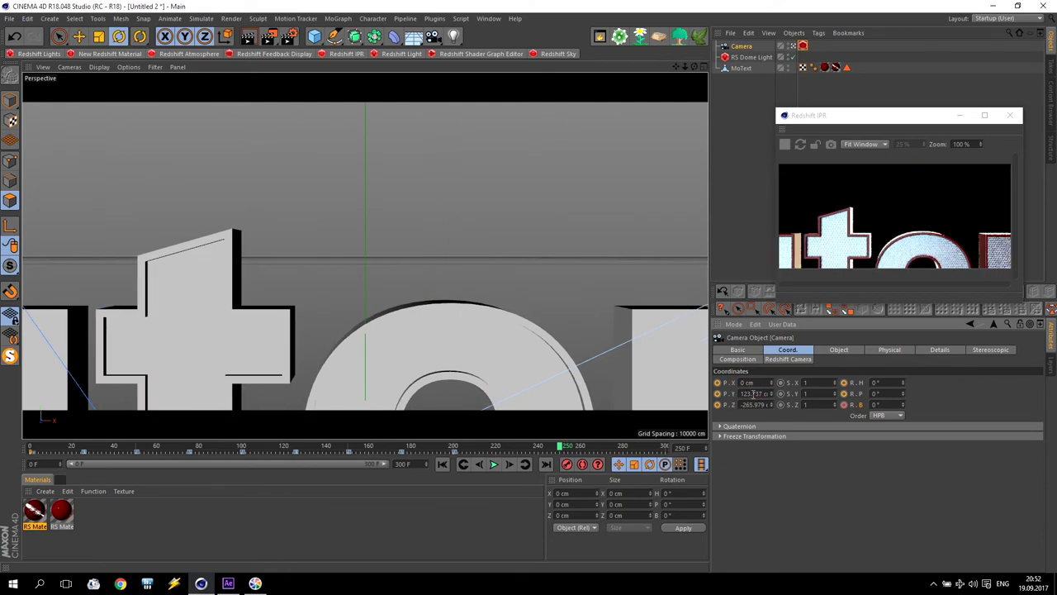
type("0")
key("Return")
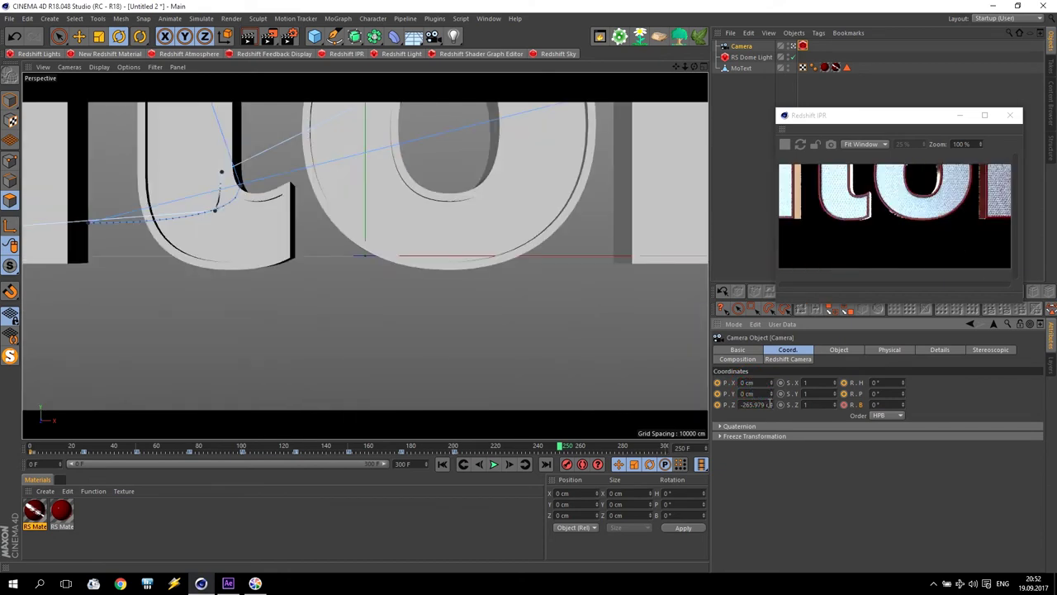
Keyframe the camera at X 31, Y 65, Z about -754 cm on frame 250, and pulled back to Z about -1016 cm on frame 300
left_click_drag(771, 406, 773, 382)
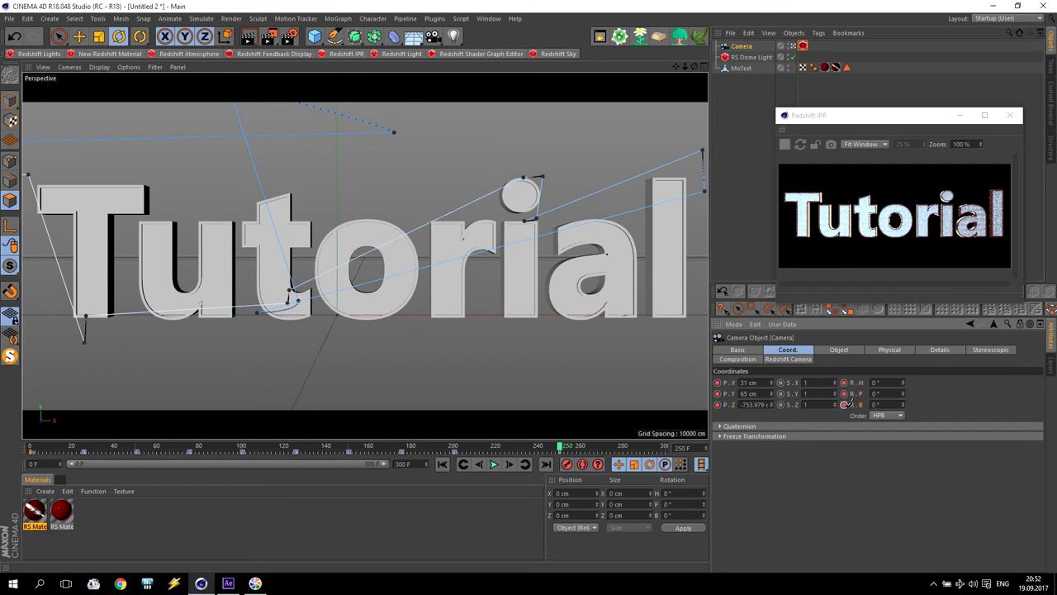
left_click_drag(561, 446, 666, 448)
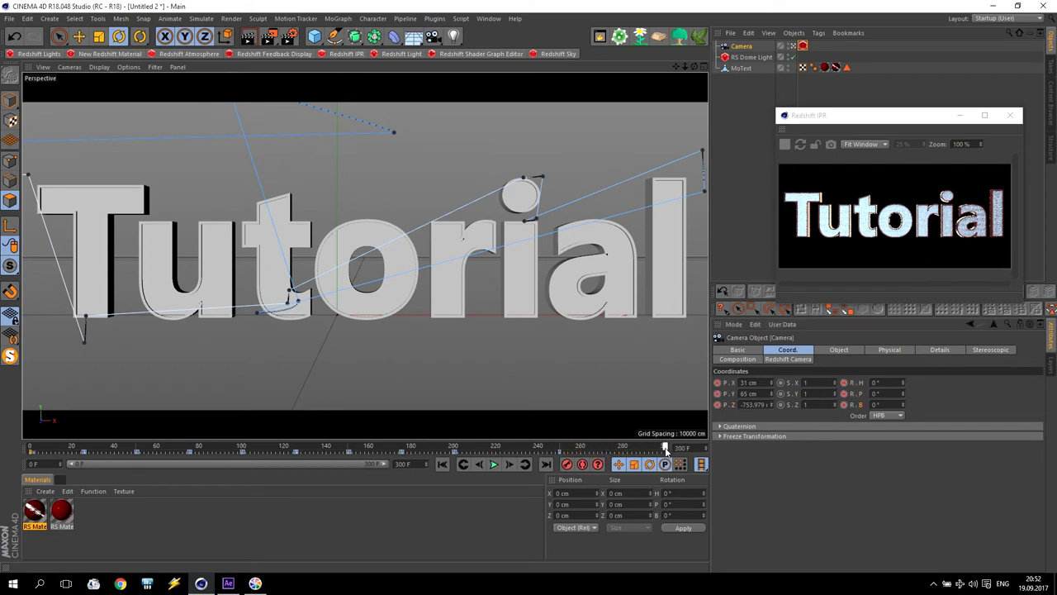
left_click_drag(685, 66, 594, 67)
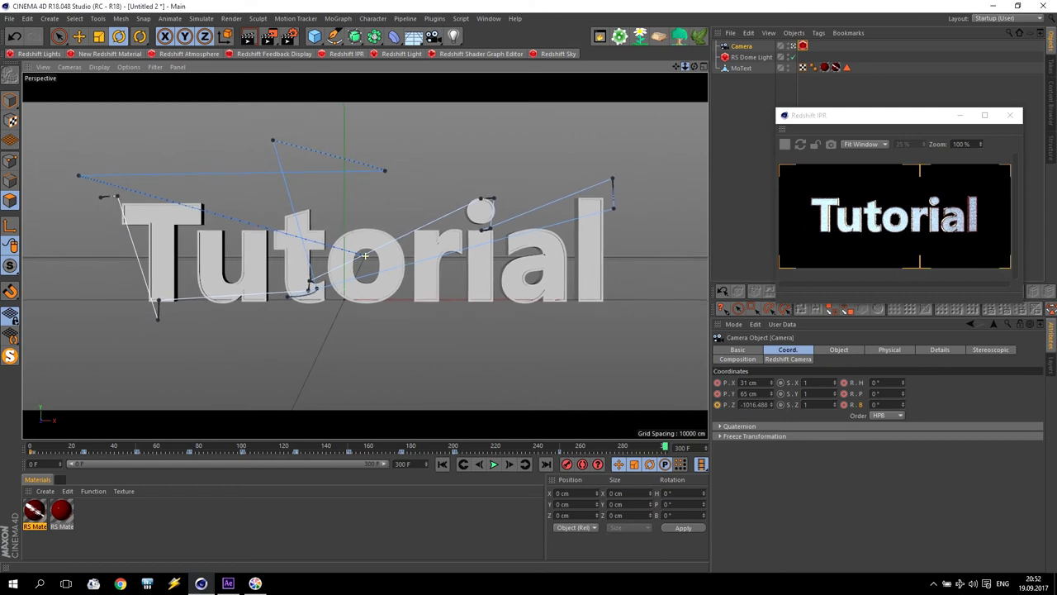
left_click(719, 388)
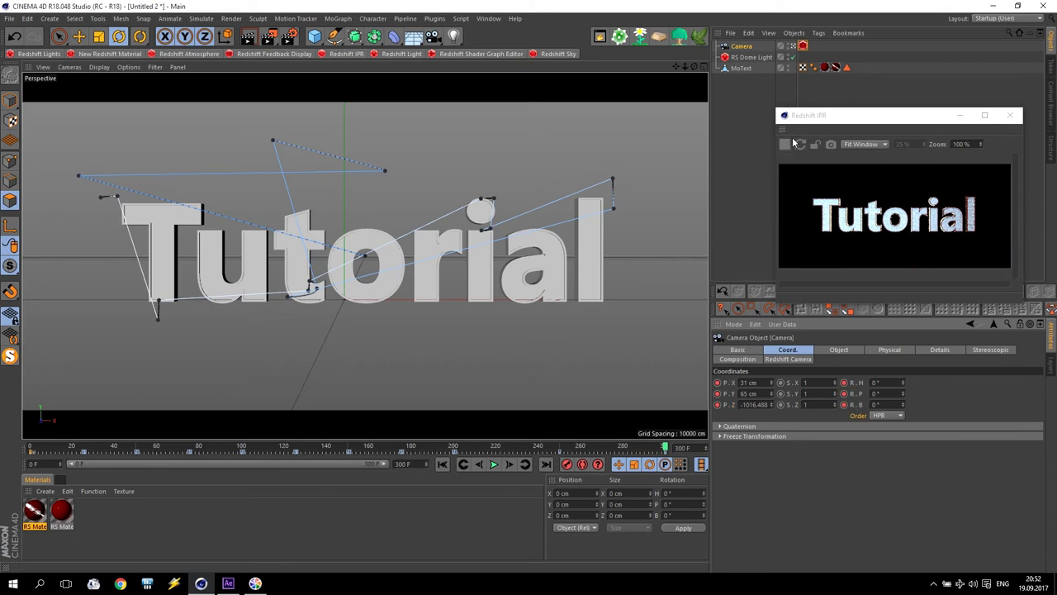
Stop the Redshift IPR render and play back the camera animation in the viewport
left_click(792, 146)
left_click(493, 464)
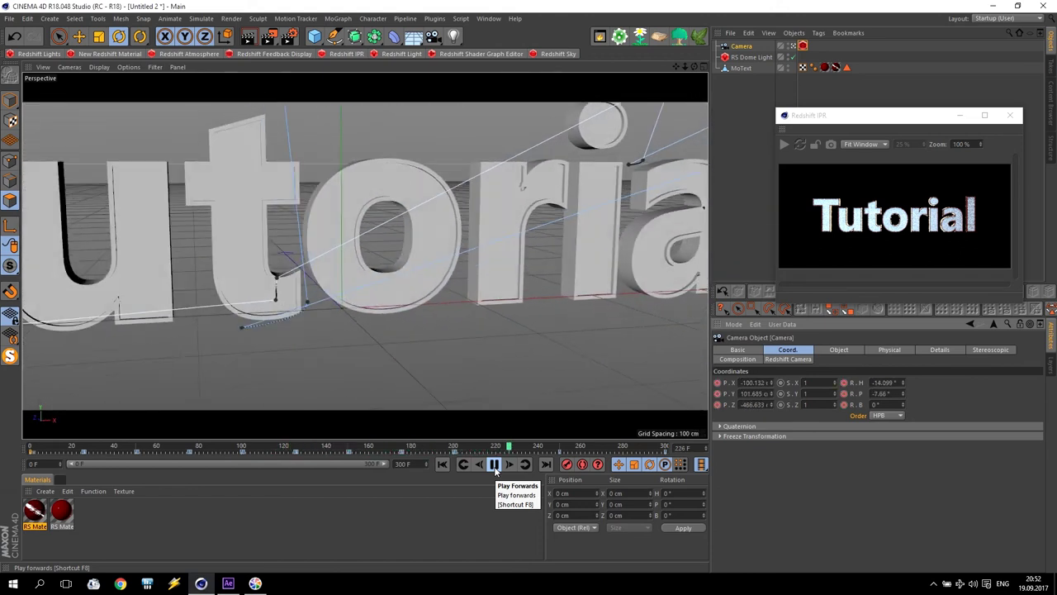
left_click(494, 464)
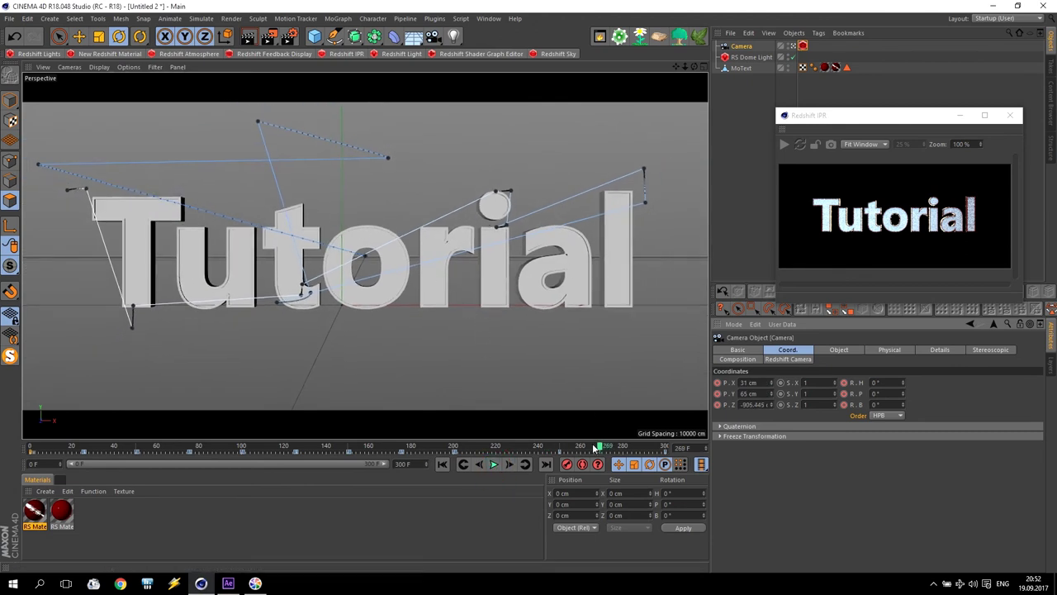
In the Animate layout, set all of the camera's position and rotation keys to linear interpolation
left_click(1021, 18)
left_click(1008, 36)
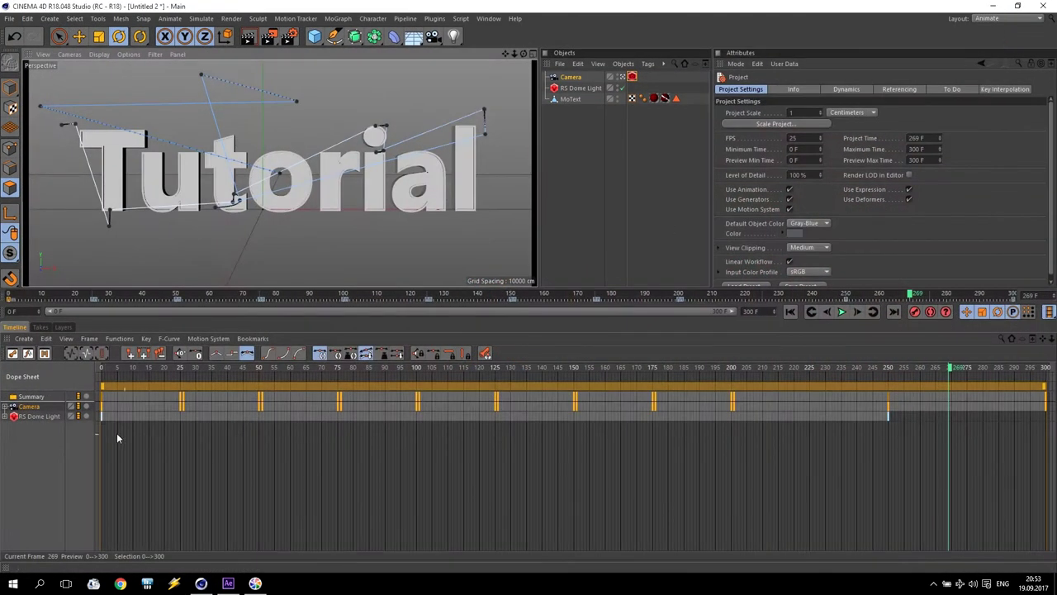
left_click(6, 408)
left_click(34, 417)
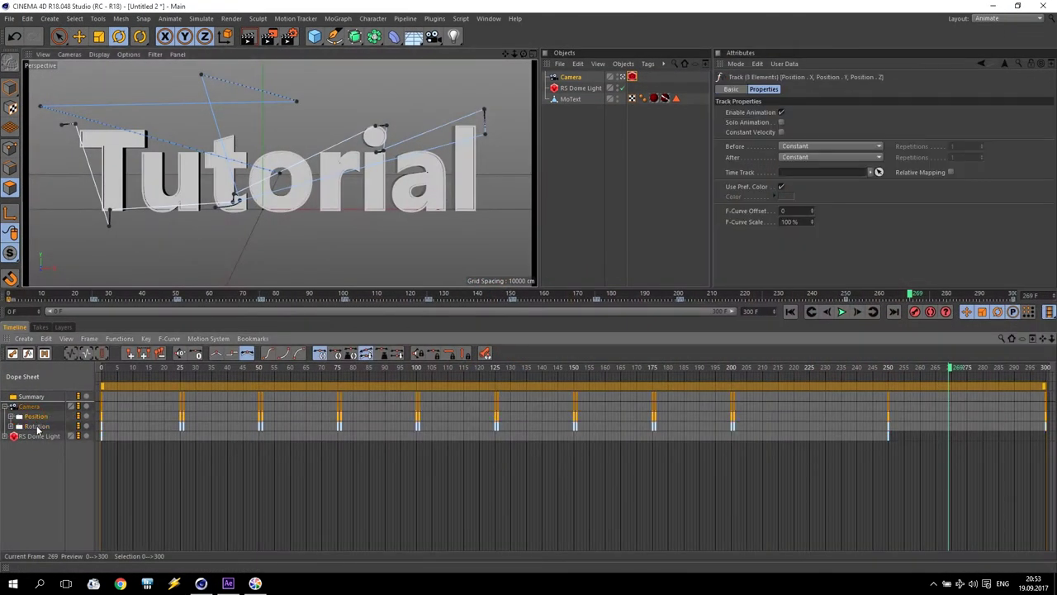
left_click(37, 426, "shift")
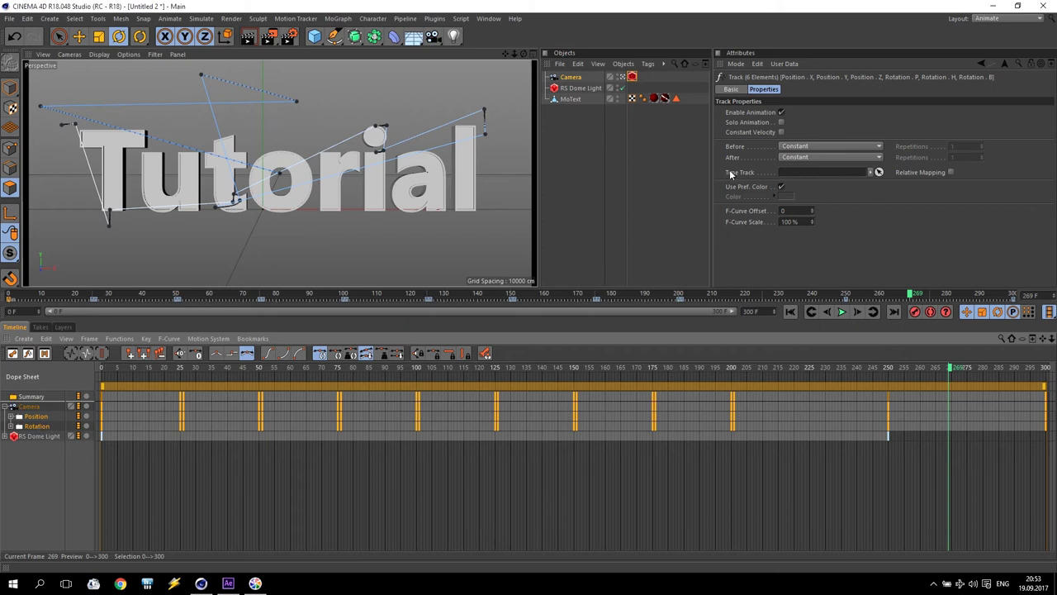
left_click(216, 353)
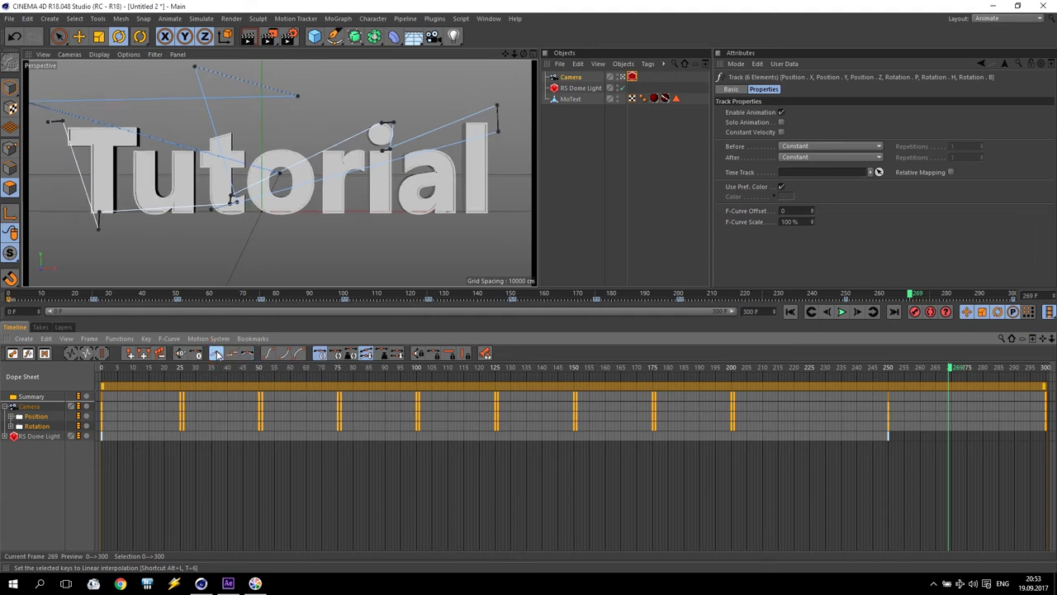
Return to the Startup (User) layout and play the camera animation from the first frame
left_click(1021, 18)
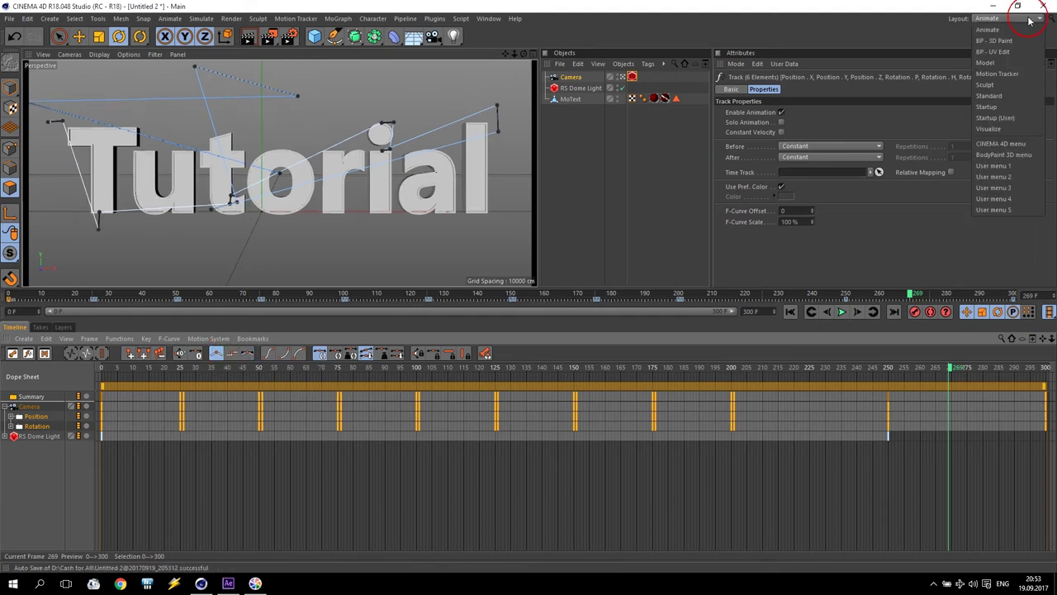
left_click(997, 118)
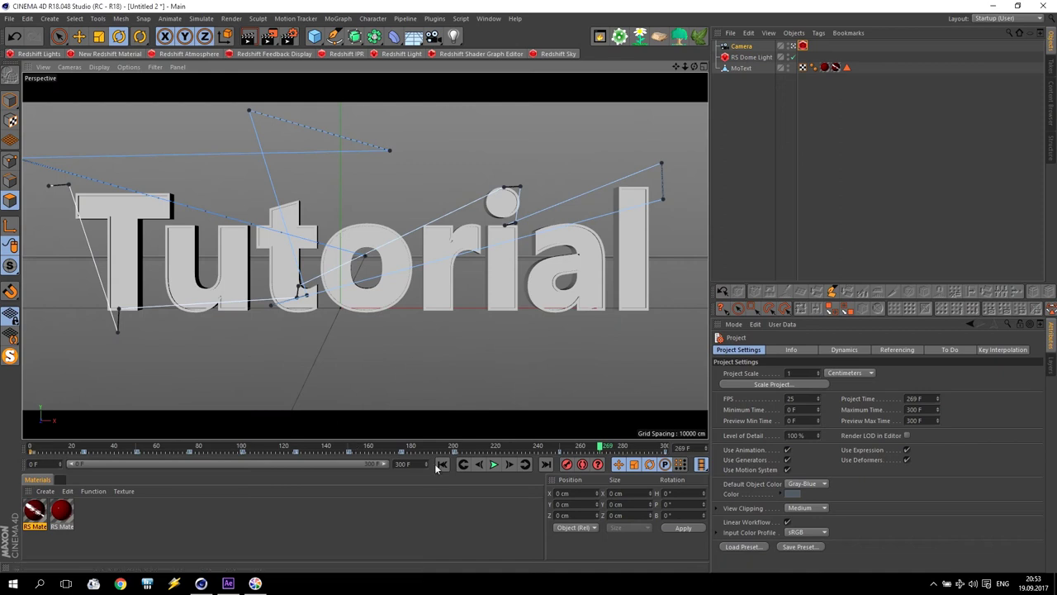
left_click(442, 464)
left_click(494, 464)
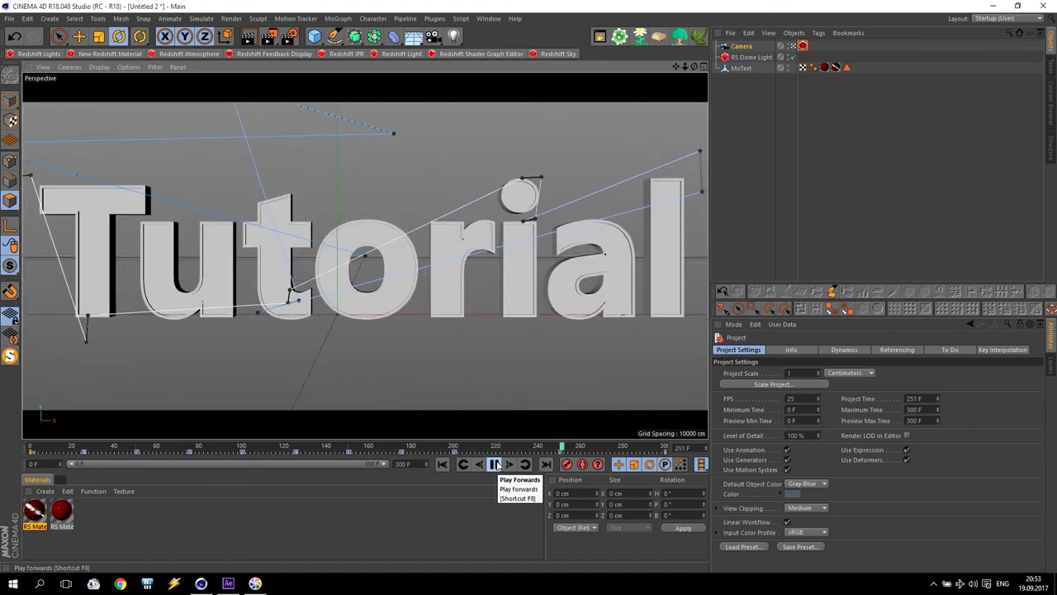
left_click(496, 464)
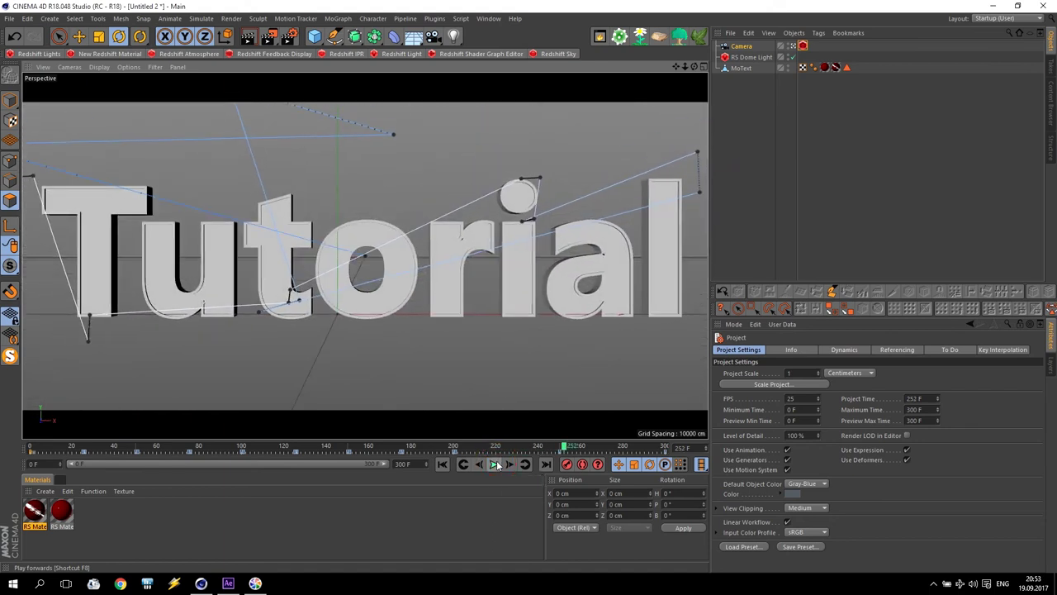
At frame 0, enable Bokeh in the camera's Redshift tag and render a test image in the Picture Viewer
left_click(443, 464)
left_click(737, 46)
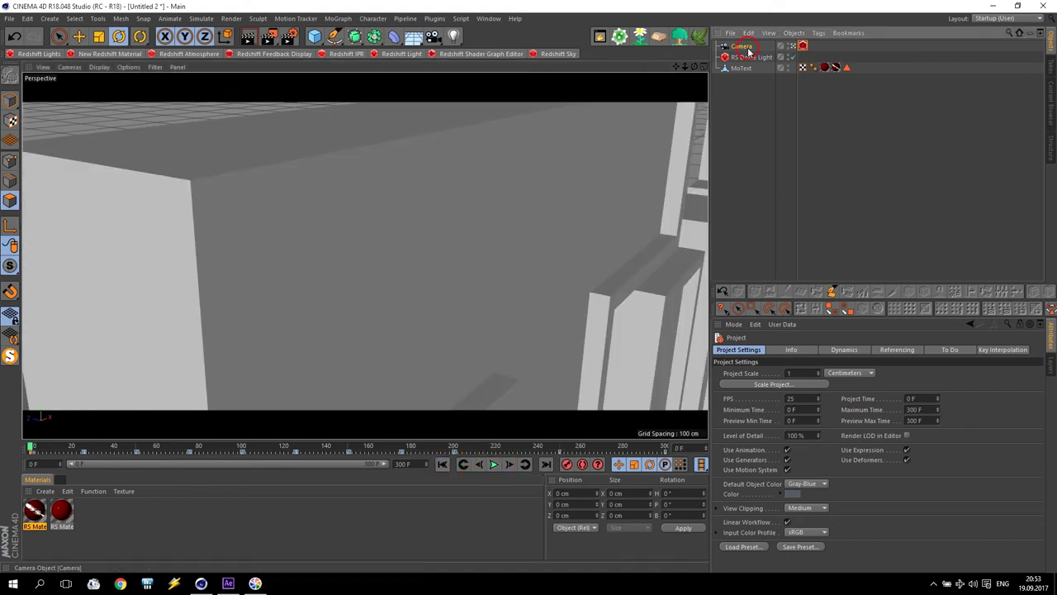
left_click(803, 47)
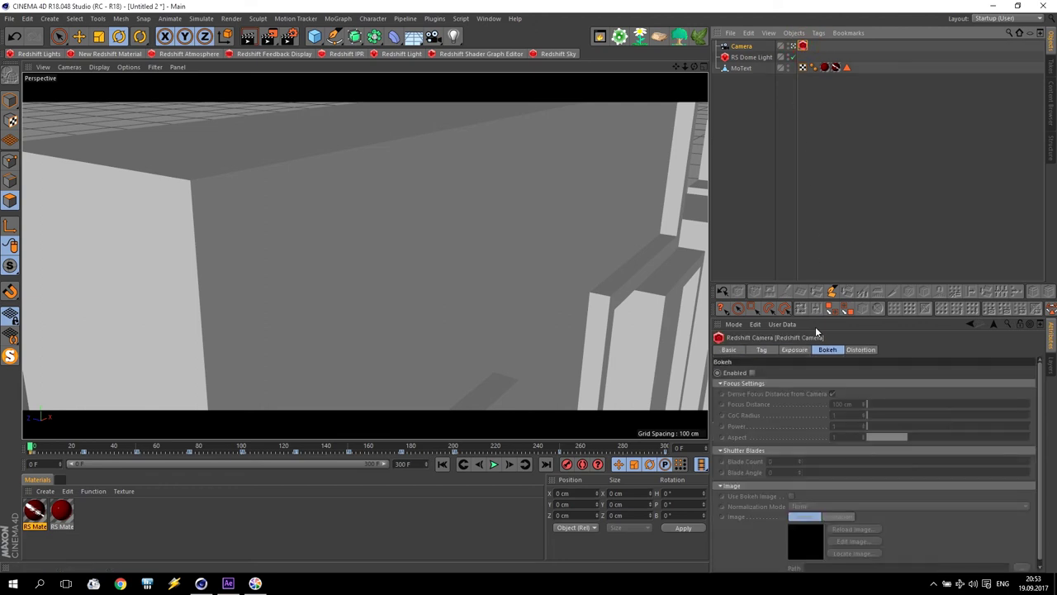
left_click(751, 372)
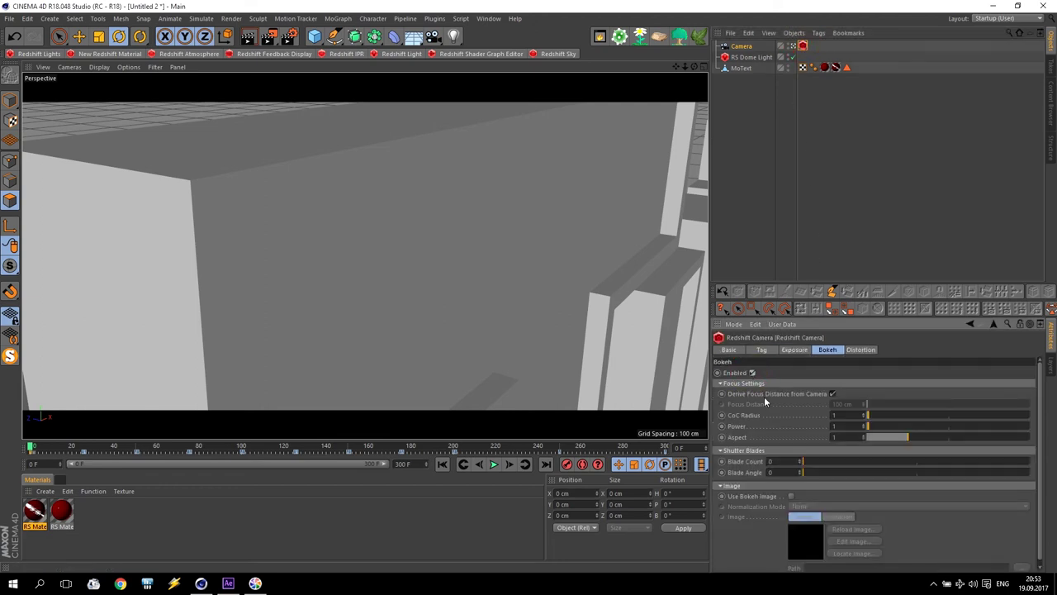
left_click(741, 47)
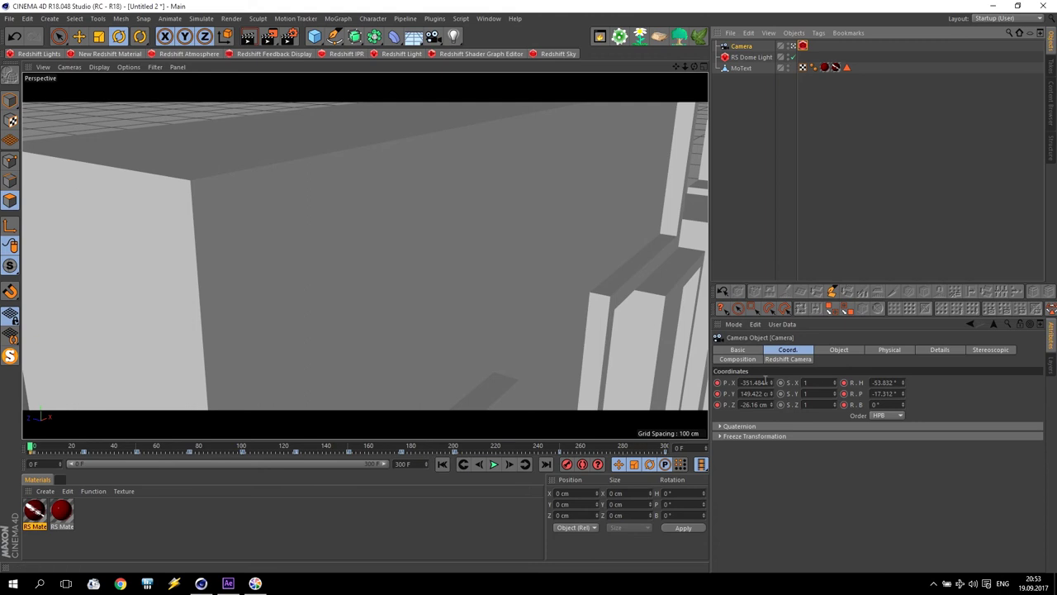
left_click(268, 38)
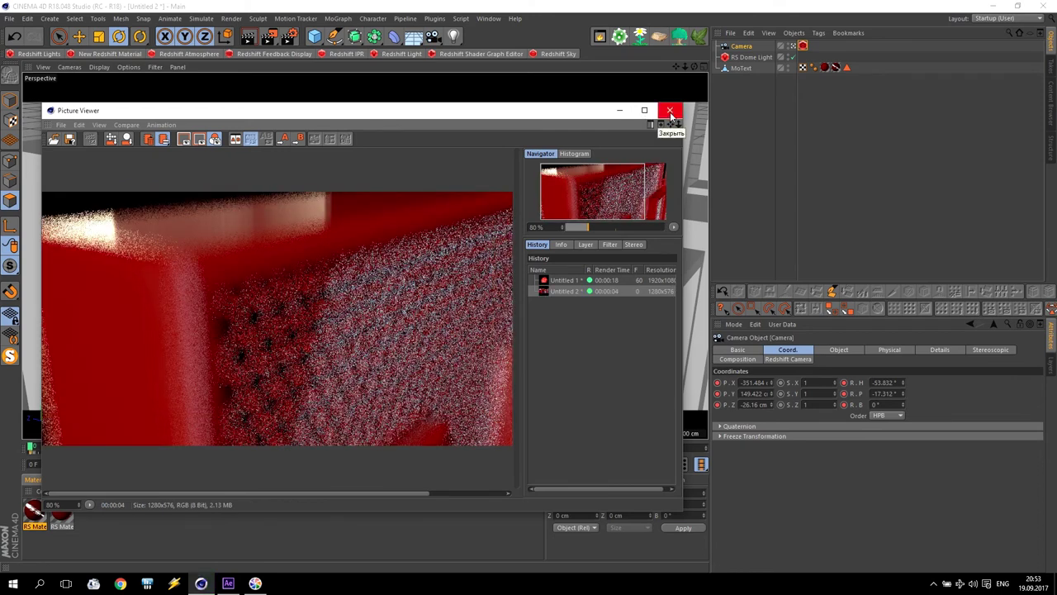
left_click(670, 110)
Pick the camera's focus distance on the near part of the T's face, about 43.8 cm, and render a test image
left_click(829, 349)
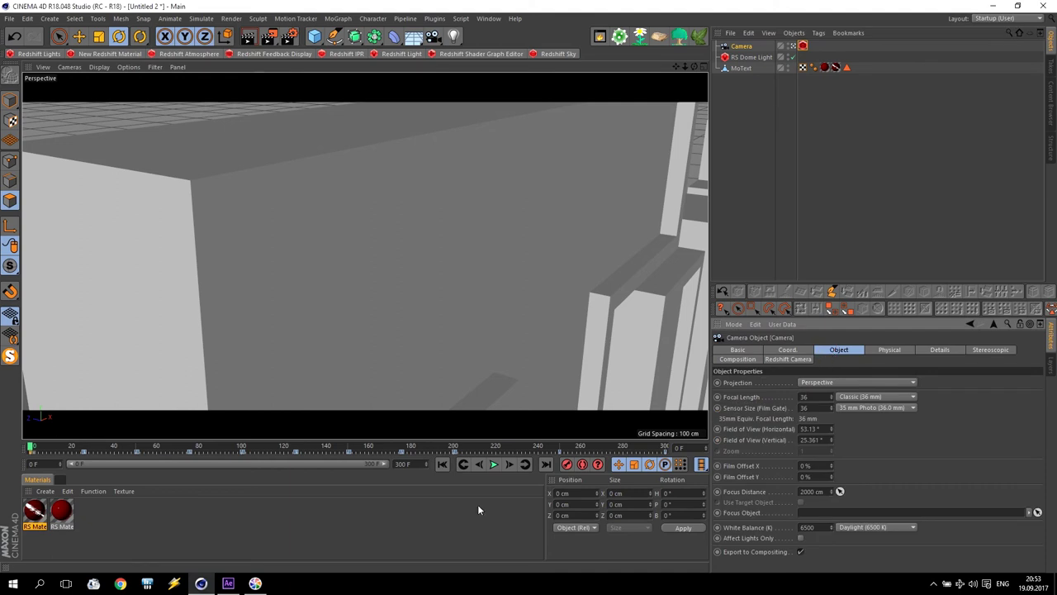
left_click(281, 239)
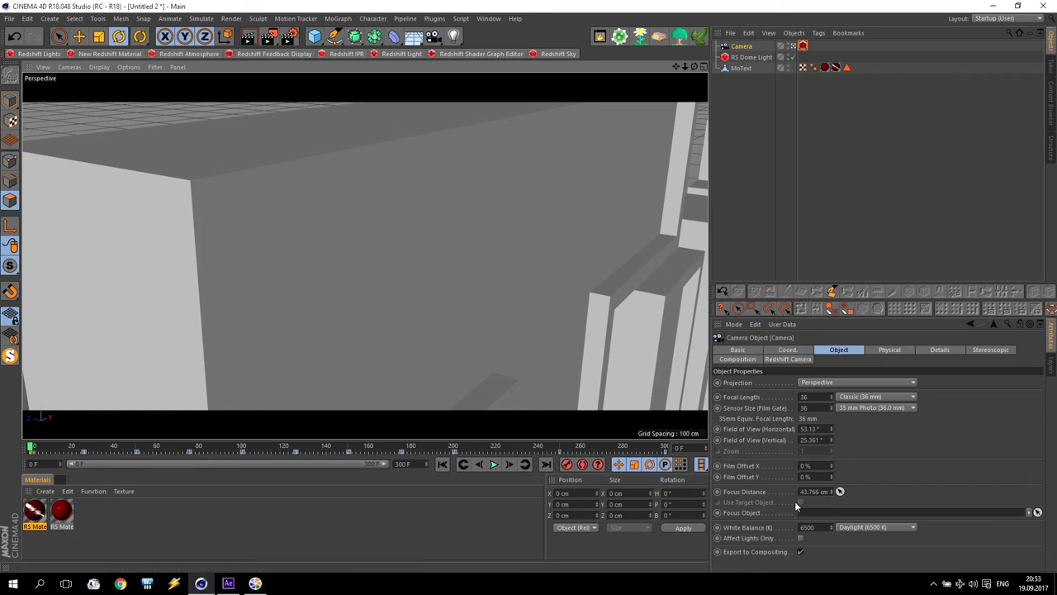
left_click(266, 39)
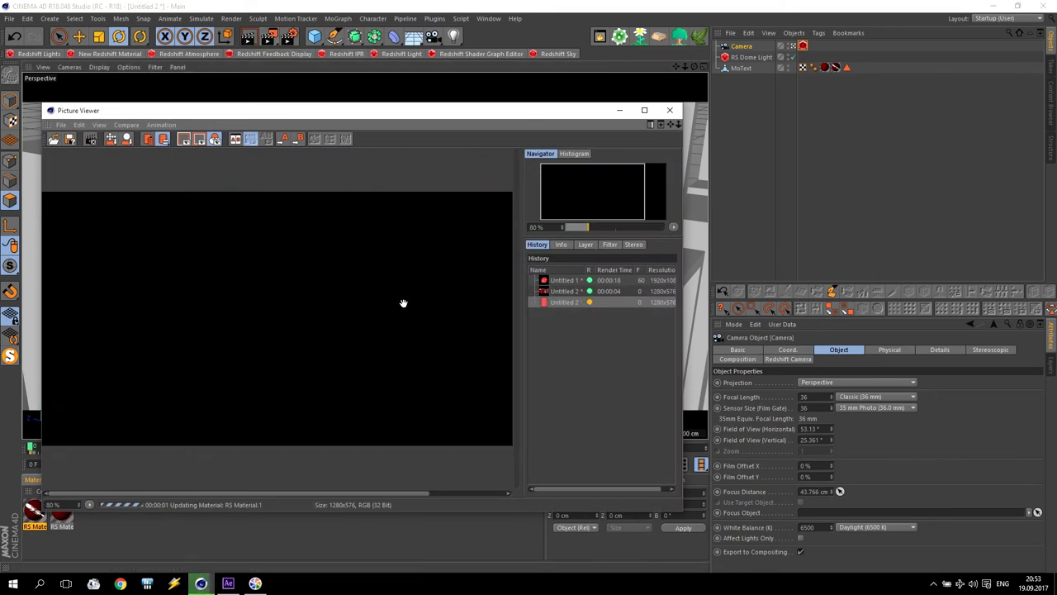
scroll(450, 322, "down", 1)
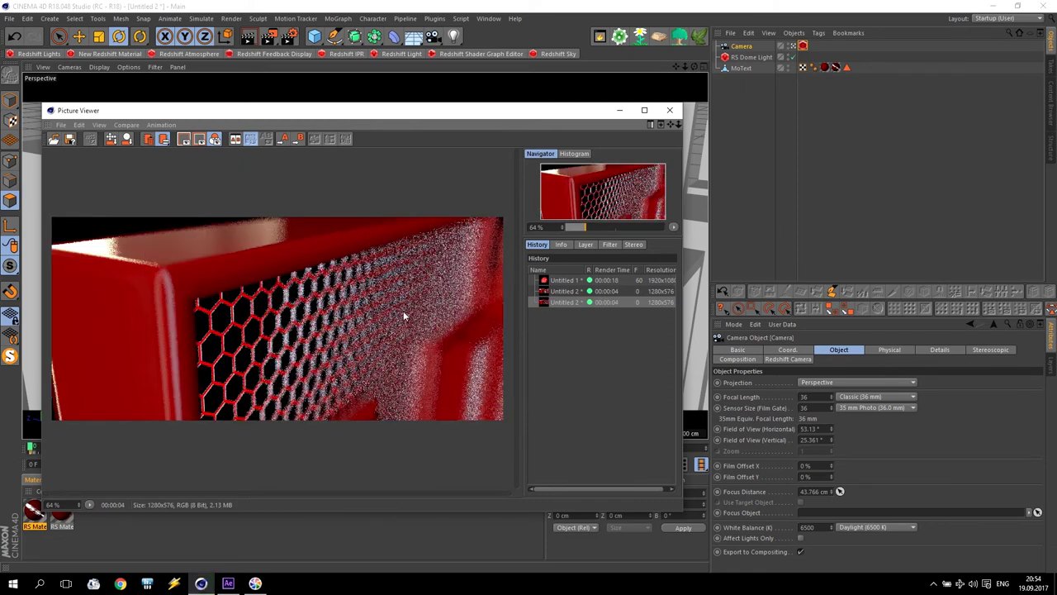
left_click(670, 110)
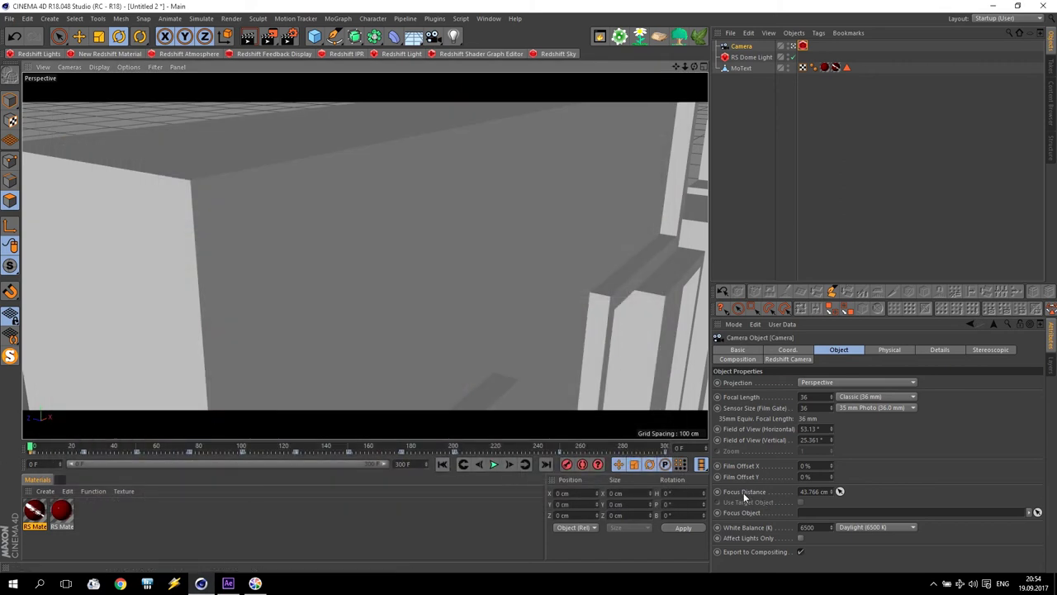
Keyframe the focus distance at frame 0, and at frame 25 refocus on the far part of the surface, about 97 cm, and keyframe it
left_click(717, 491)
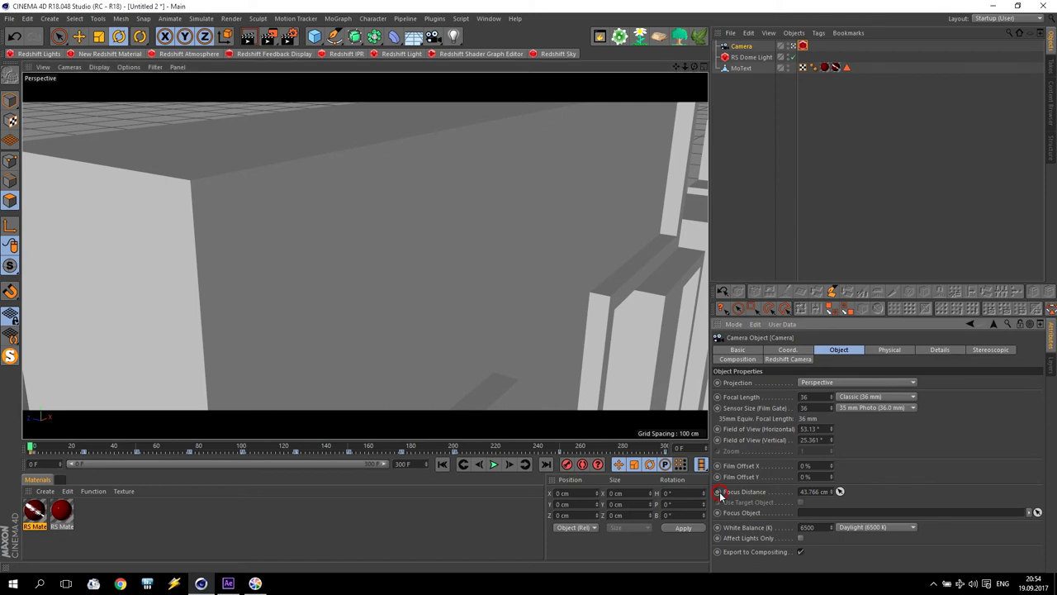
left_click(85, 447)
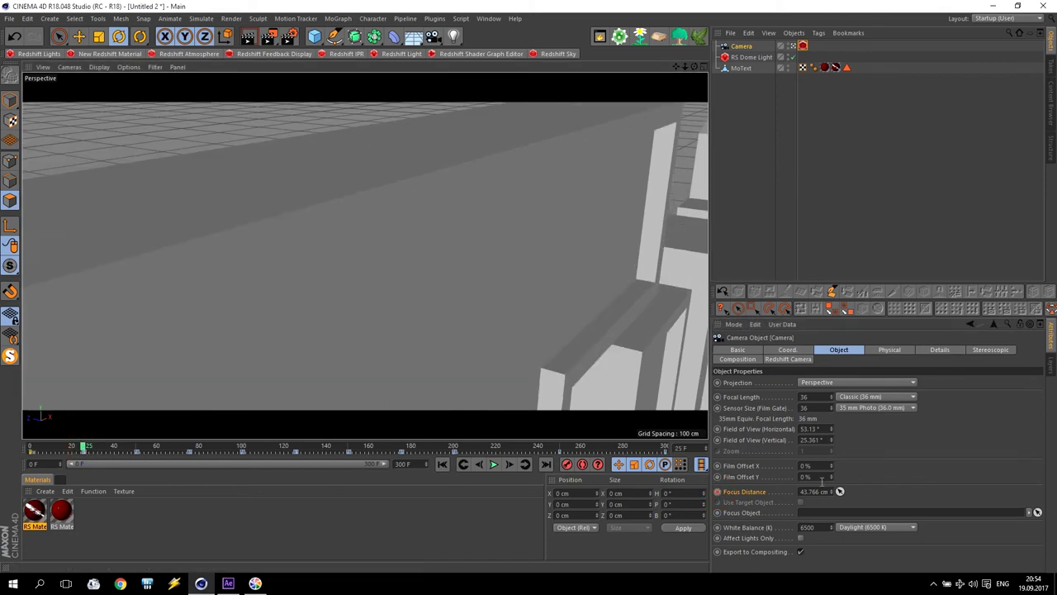
left_click(806, 466)
left_click(622, 187)
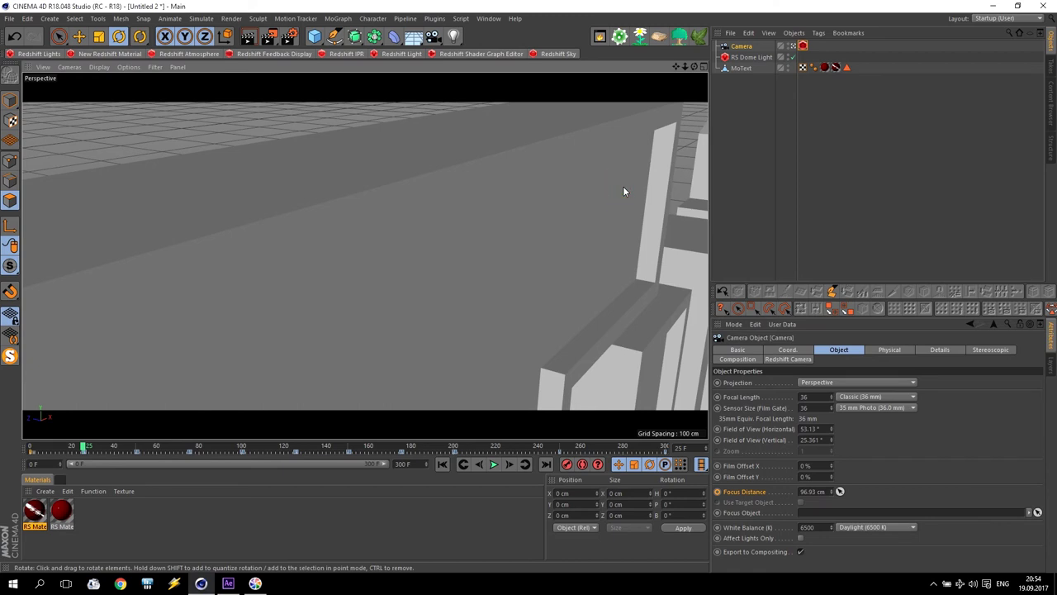
left_click(717, 491)
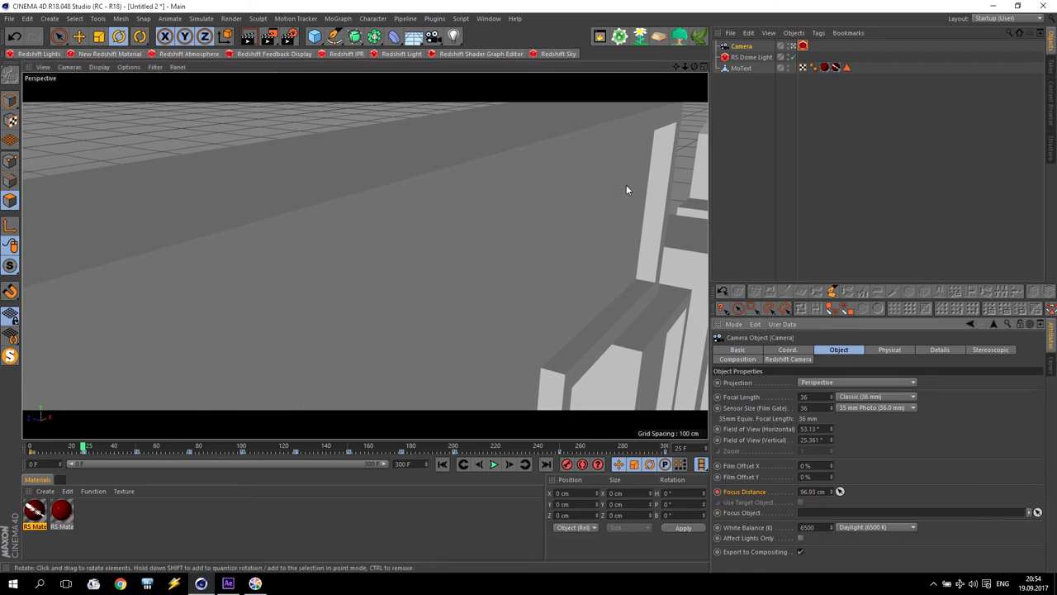
At frame 26, pick a focus distance of about 43.9 cm on the near part of the letter surface and keyframe it
left_click(509, 465)
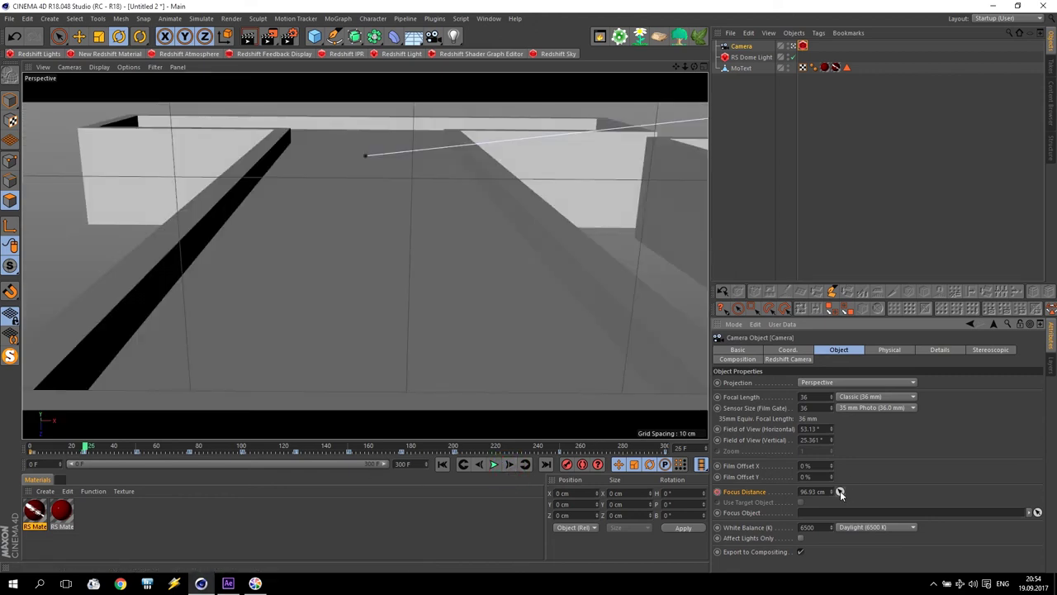
left_click(371, 345)
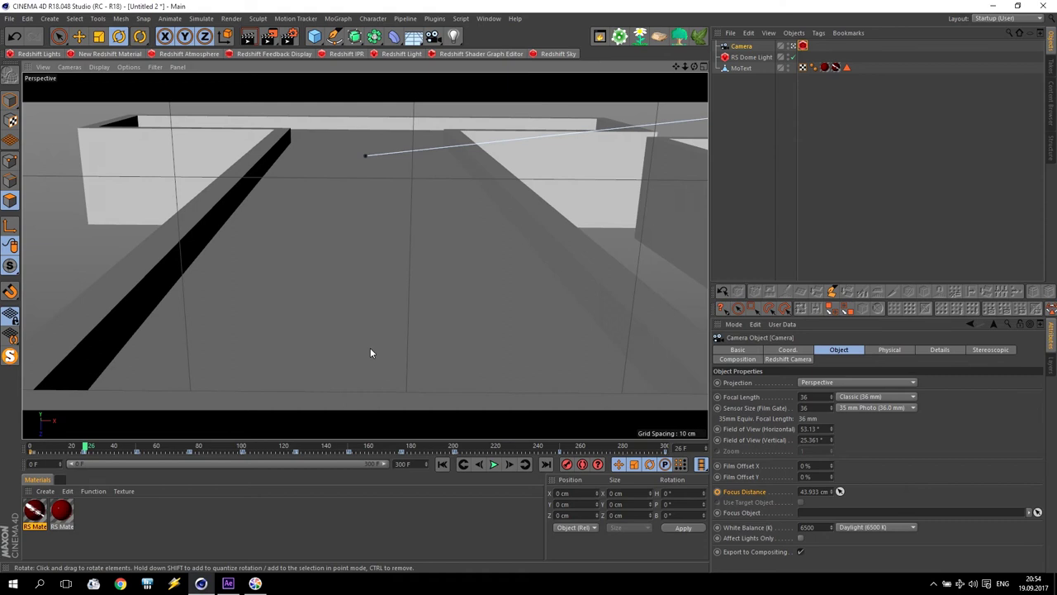
left_click(717, 491, "ctrl")
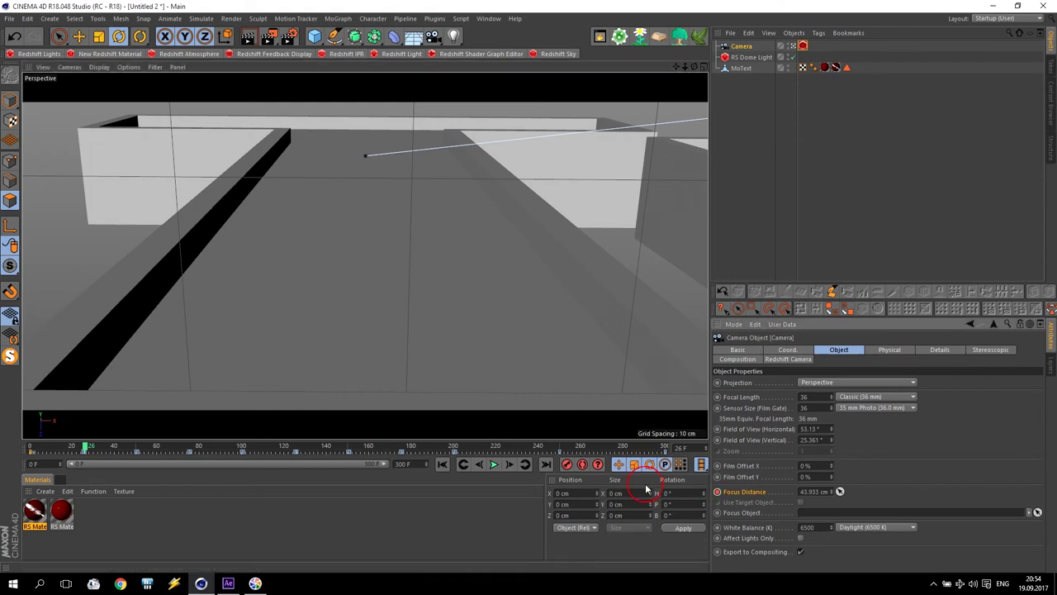
At frame 50, pick a focus distance of about 110 cm on the letter surface, keyframe it and render a test image
left_click(137, 446)
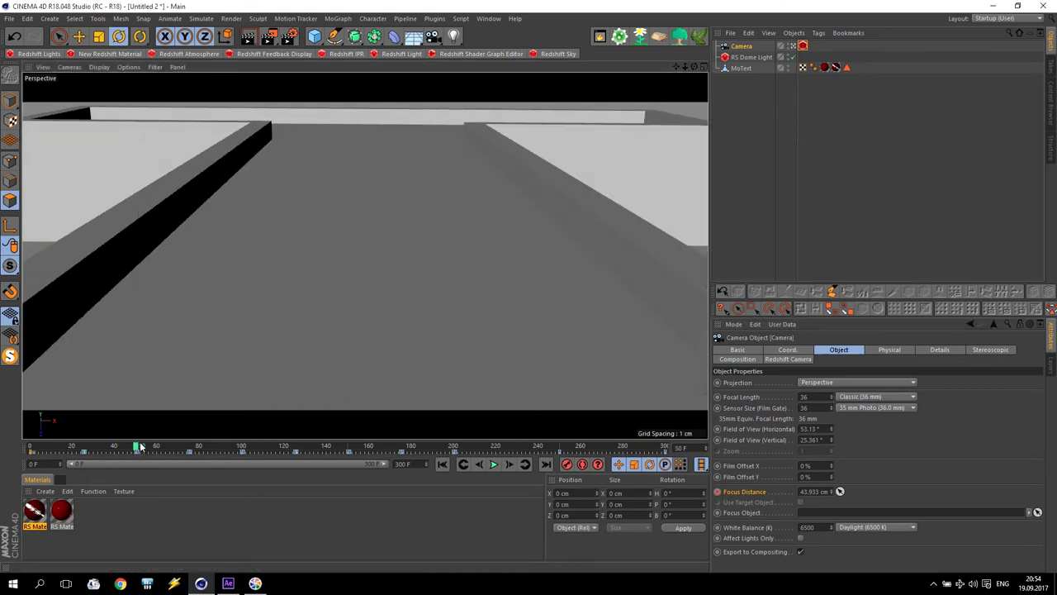
left_click(840, 492)
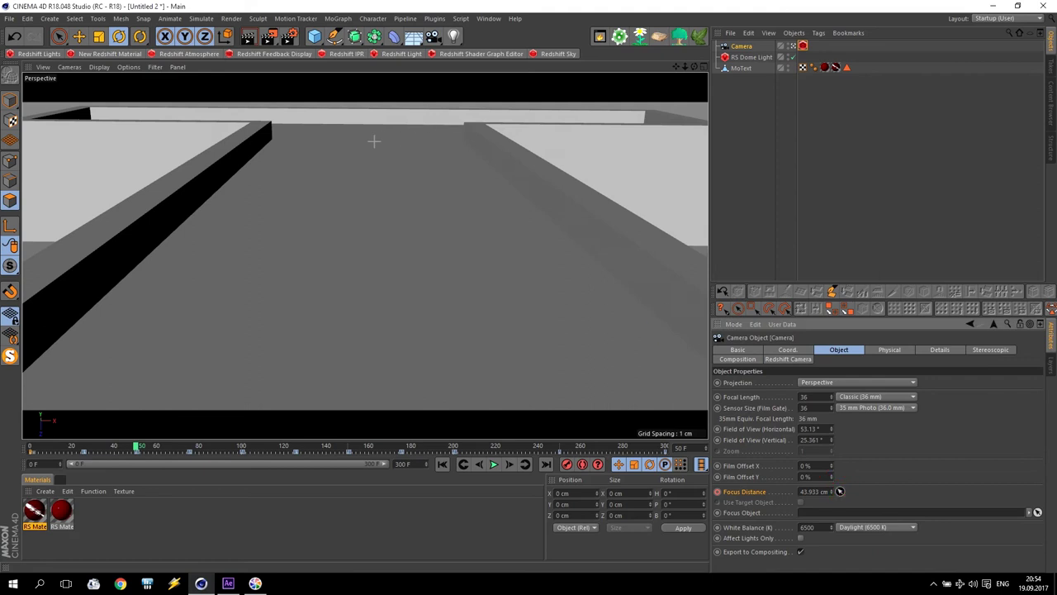
left_click(494, 268)
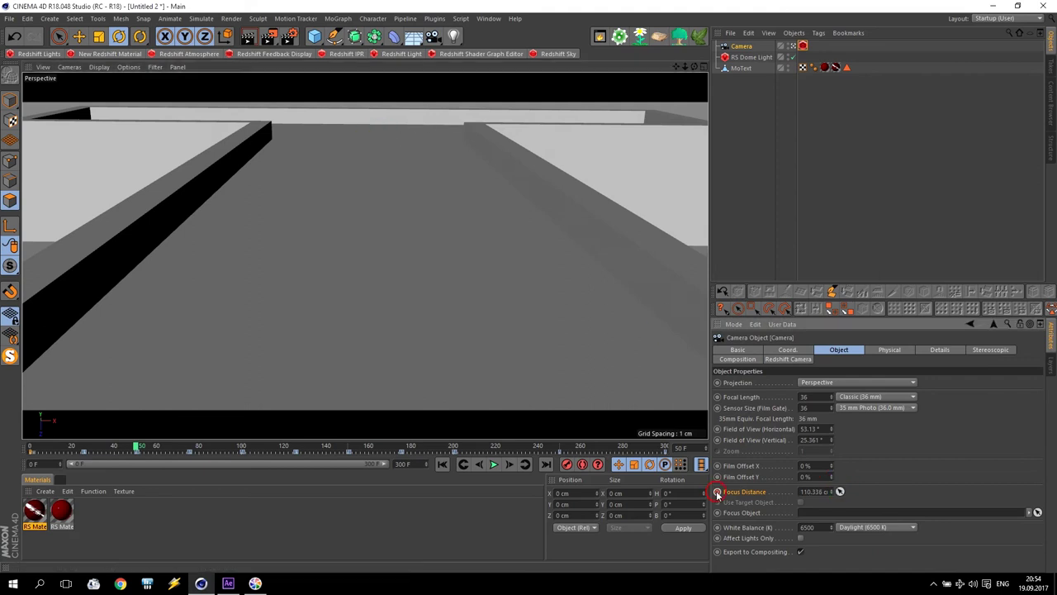
left_click(268, 35)
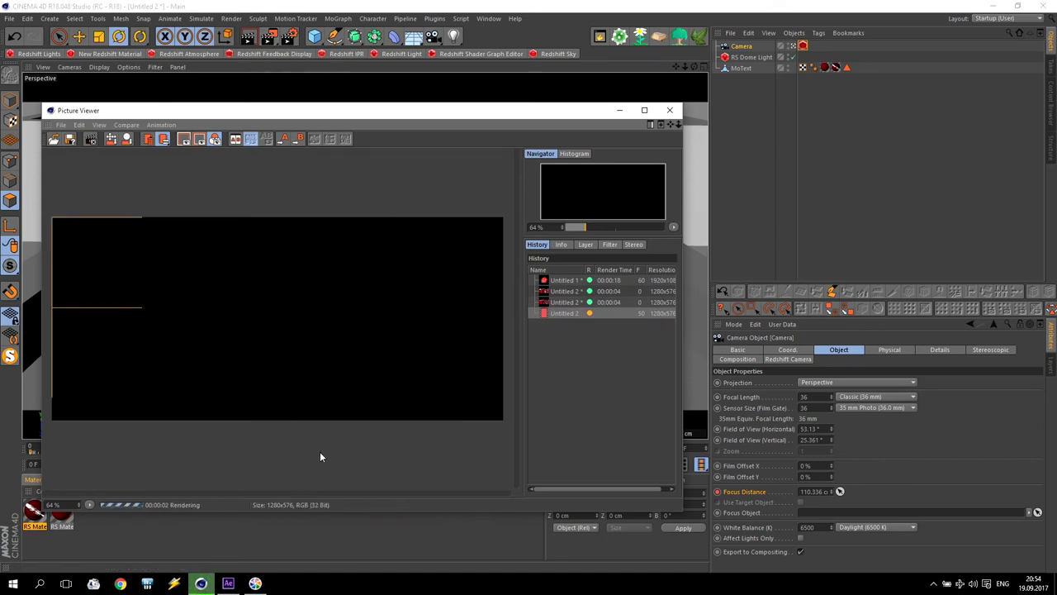
Keyframe the focus distance on the letter surface at about 41.3 cm on frame 51 and about 36.2 cm on frame 75
left_click(669, 110)
left_click(510, 465)
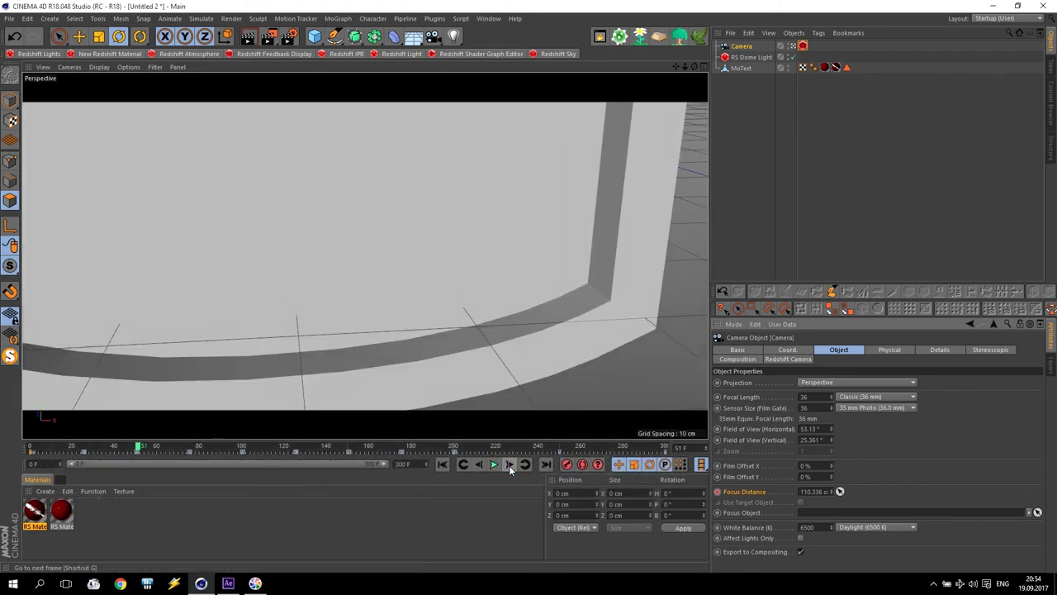
left_click(840, 493)
left_click(558, 267)
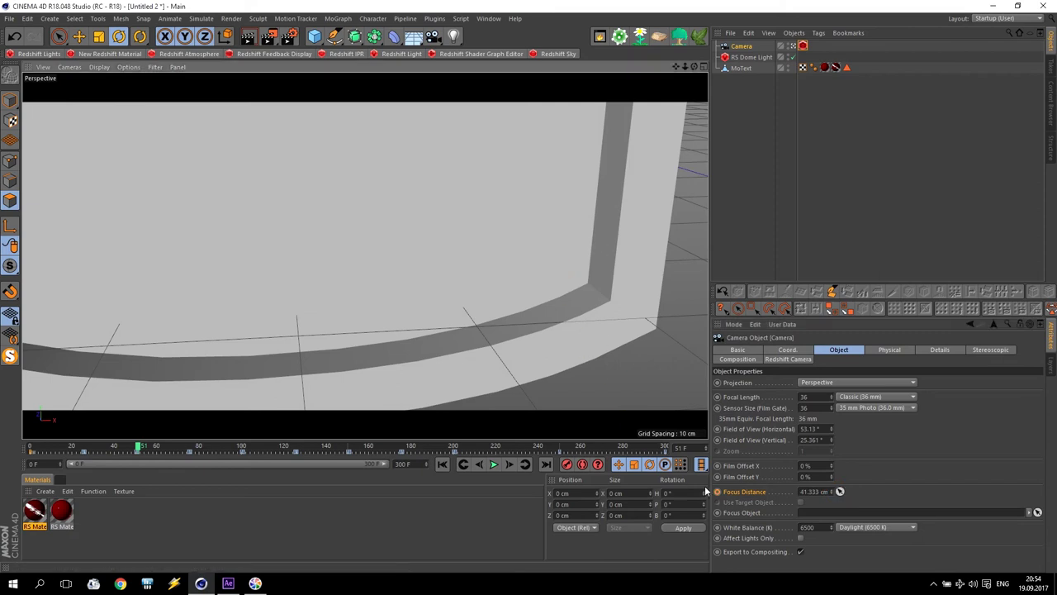
left_click(190, 447)
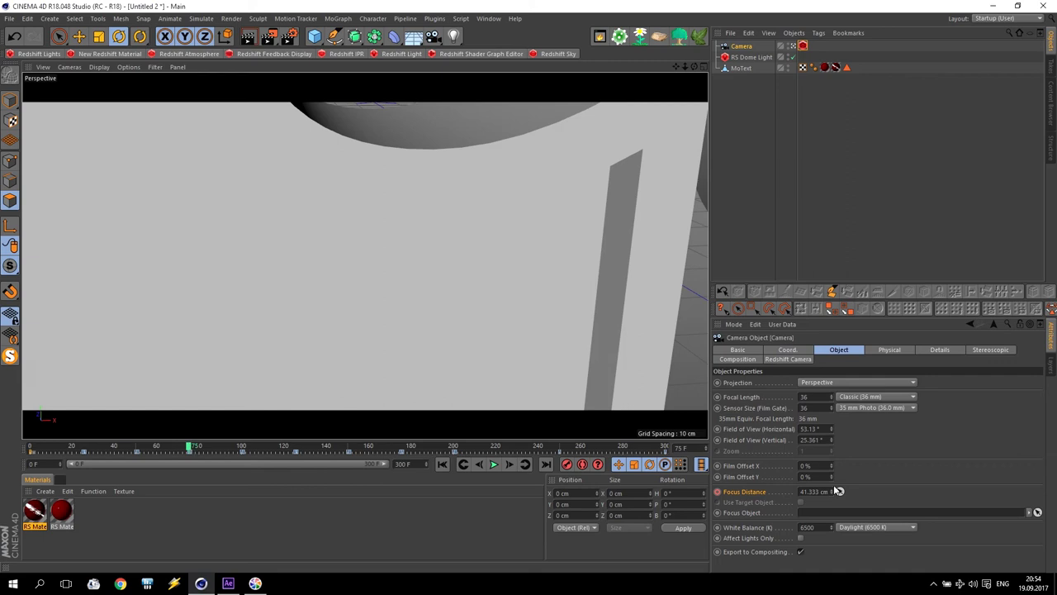
left_click(839, 492)
left_click(559, 229)
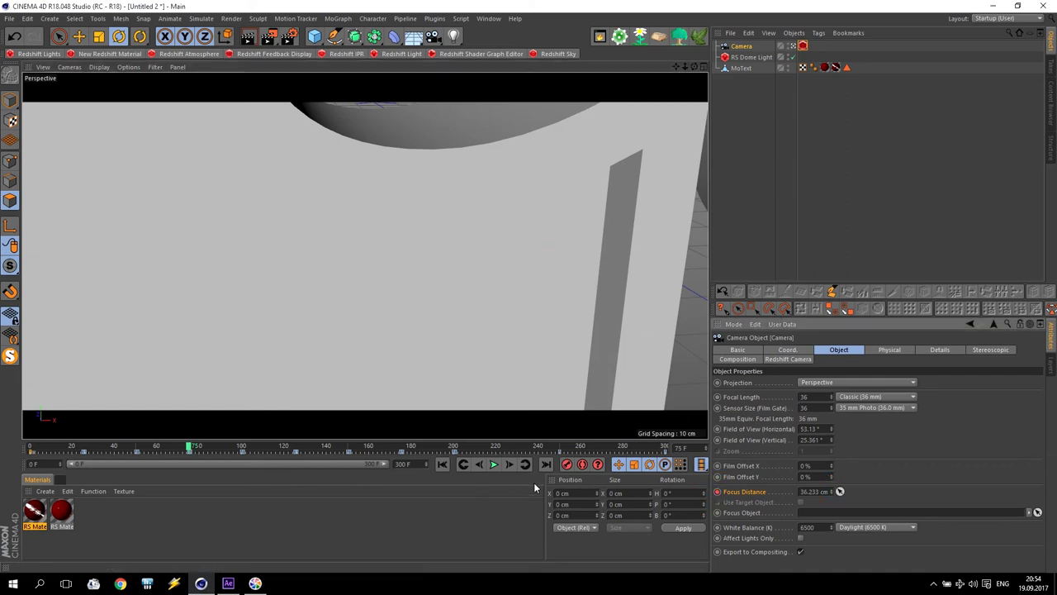
Keyframe the focus distance on the round face at about 45.4 cm on frame 76 and about 62.8 cm on frame 100
left_click(509, 464)
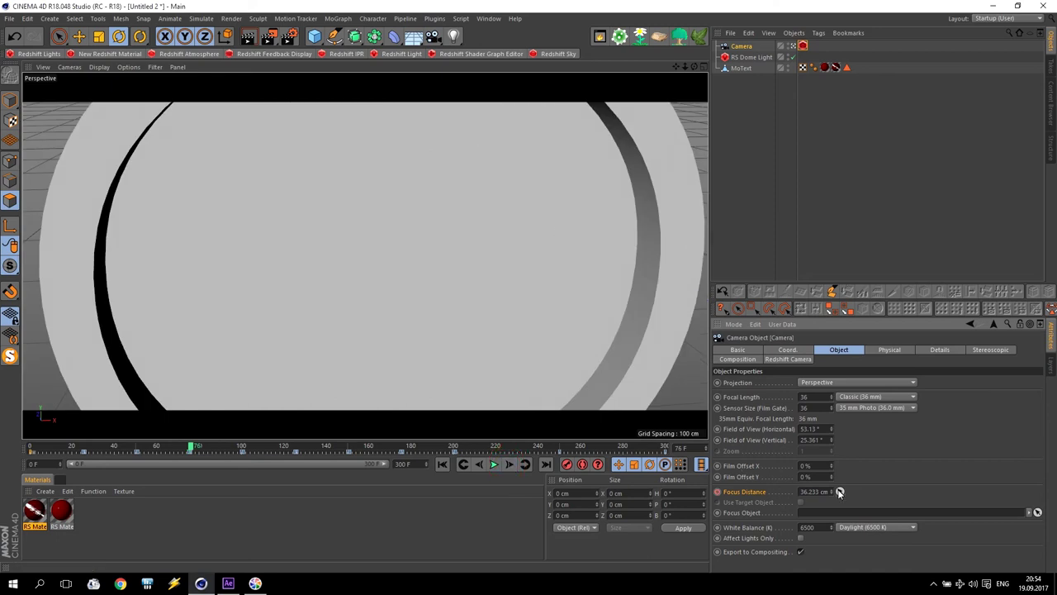
left_click(404, 376)
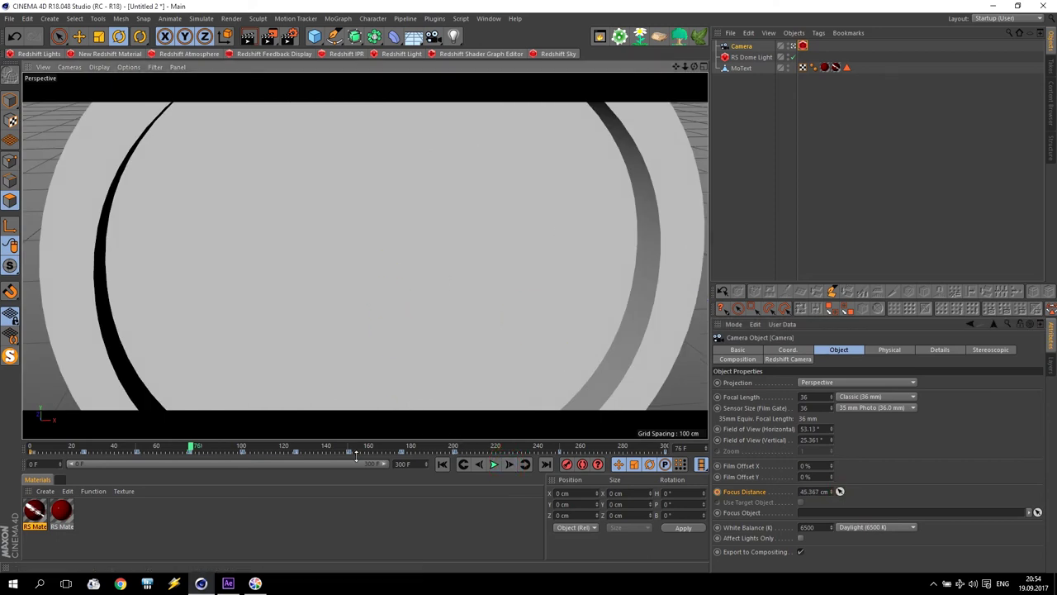
left_click(717, 492, "ctrl")
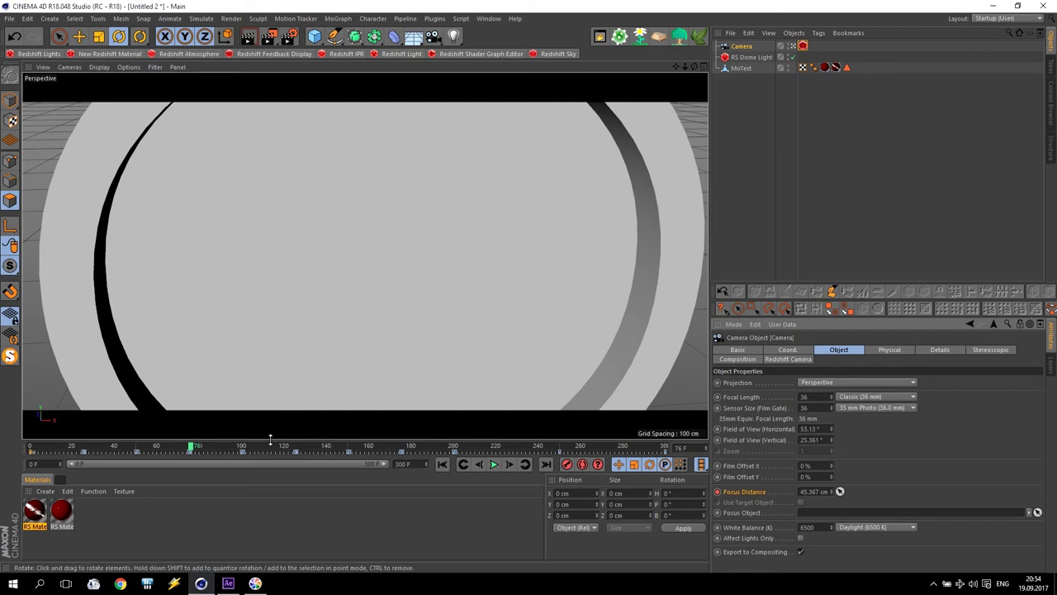
left_click(240, 446)
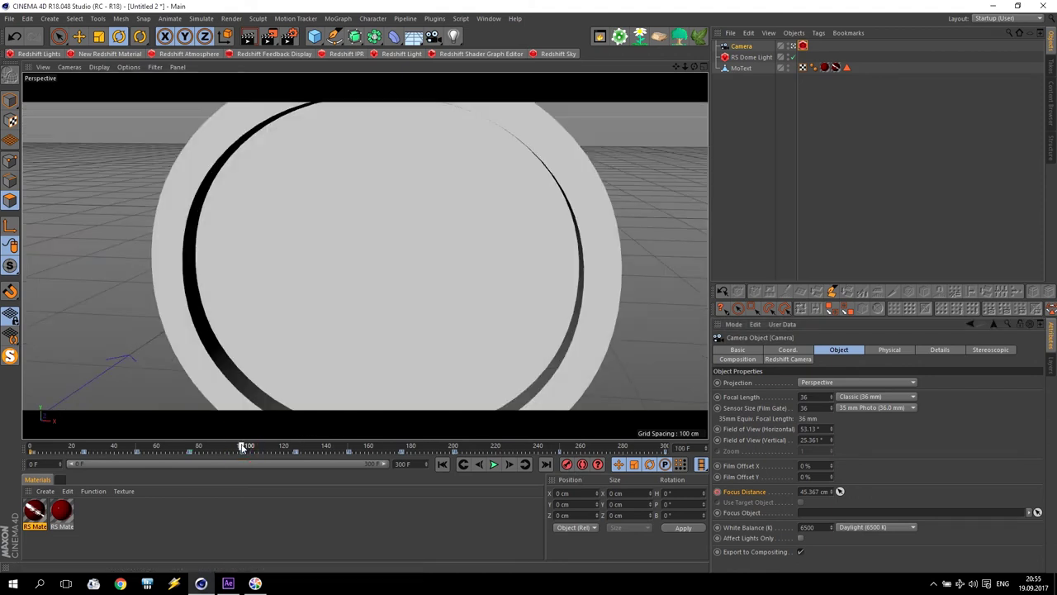
left_click(840, 492)
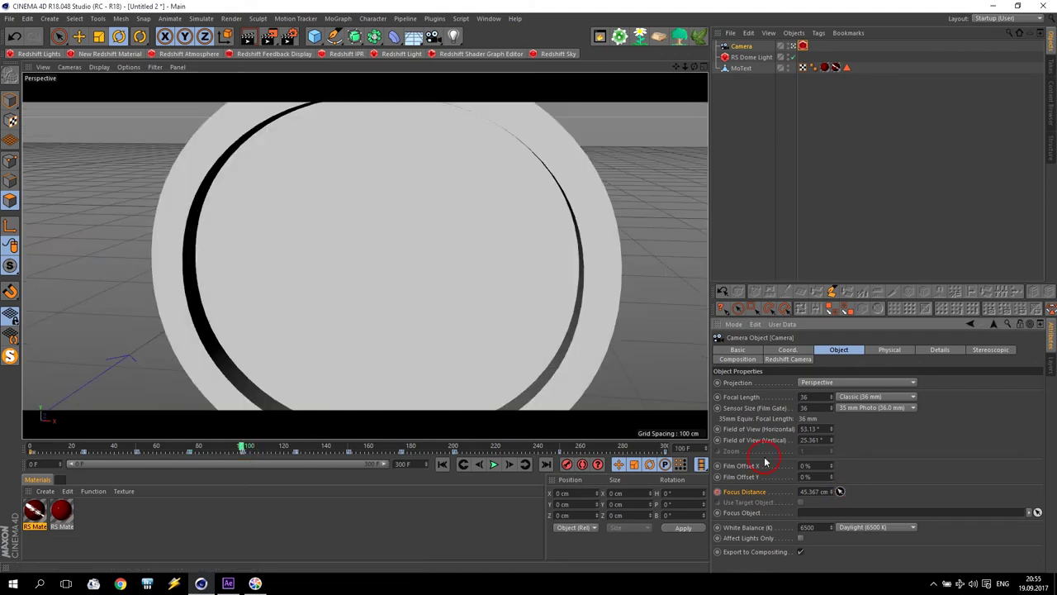
left_click(390, 269)
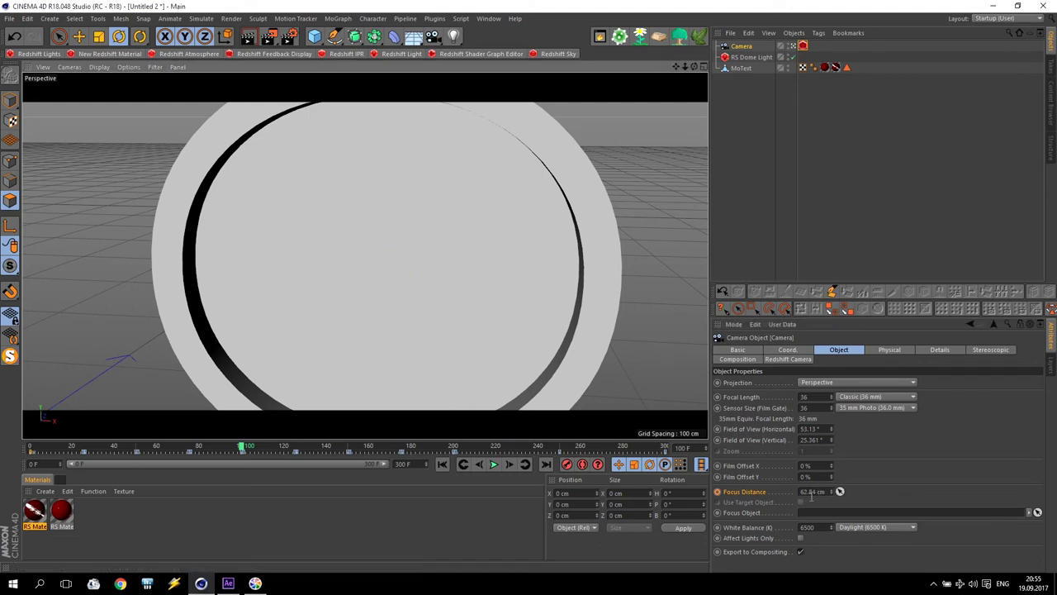
left_click(717, 492)
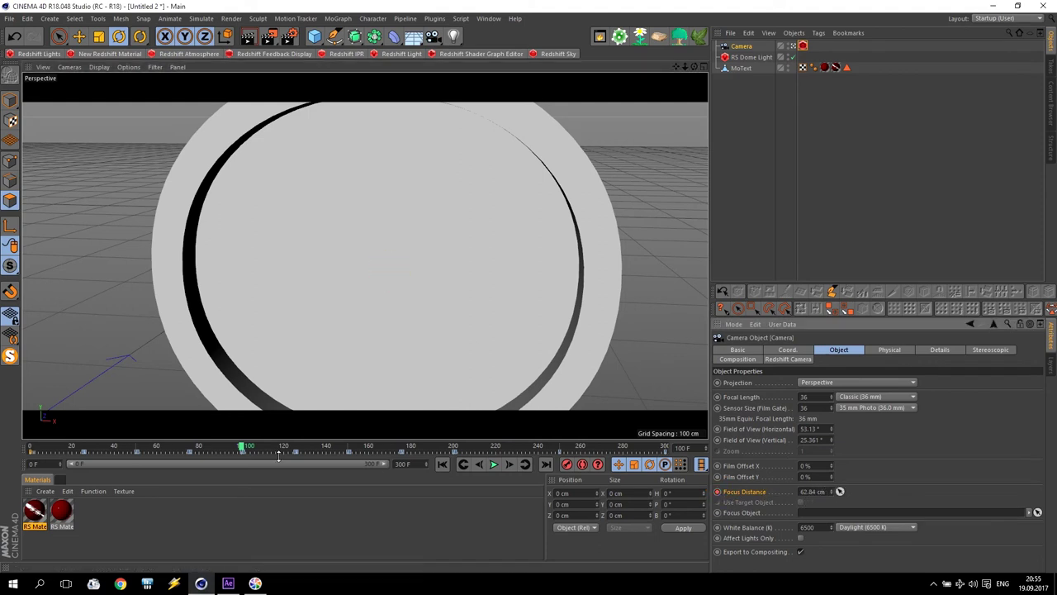
Keyframe the focus distance on the letter face at about 44.2 cm on frame 101 and about 46.3 cm on frame 125
left_click(509, 465)
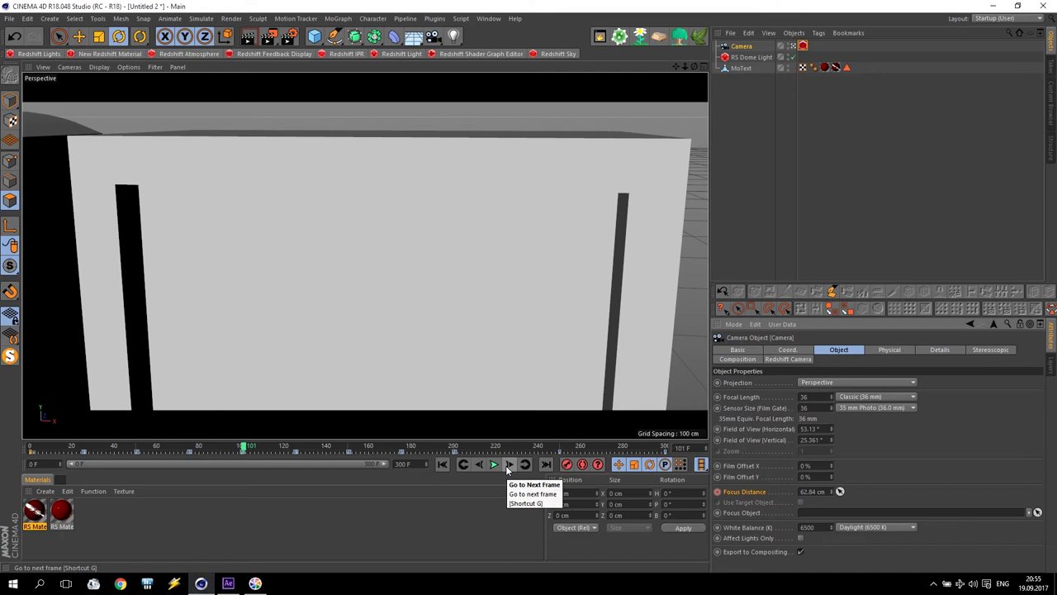
left_click(370, 255)
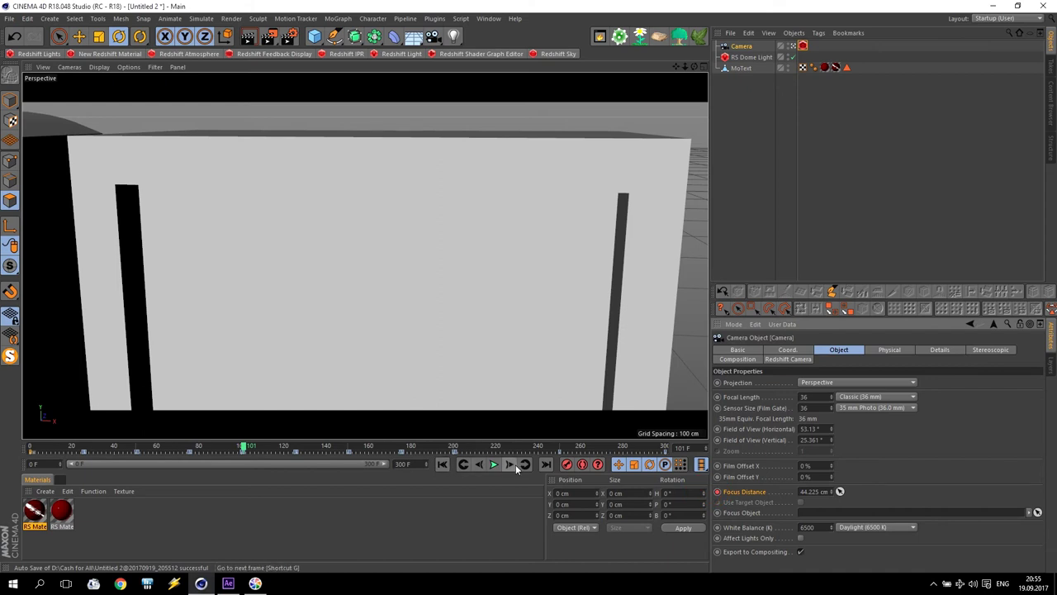
left_click(296, 449)
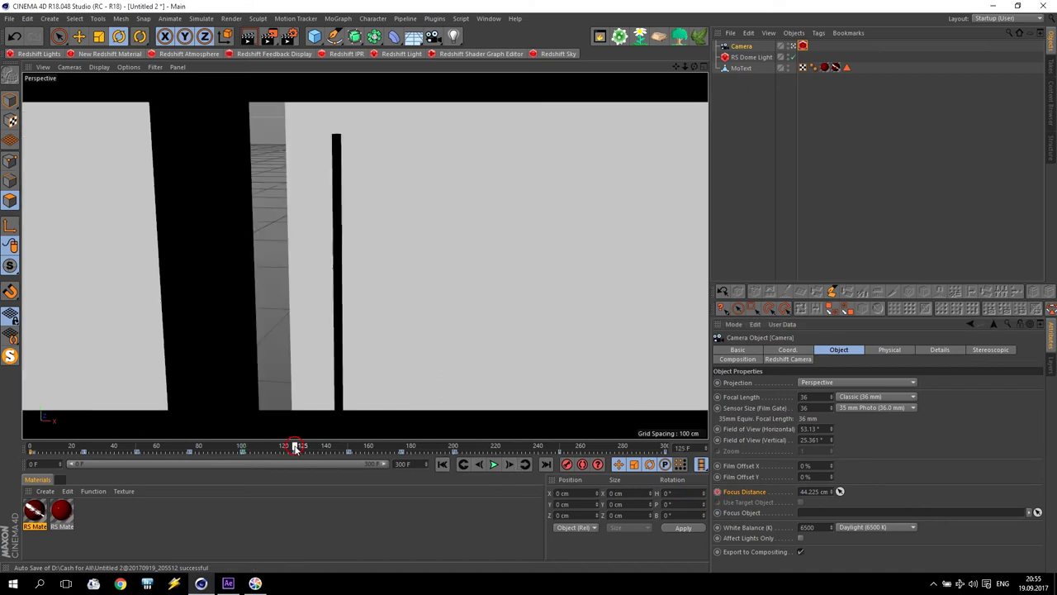
left_click(838, 492)
left_click(359, 171)
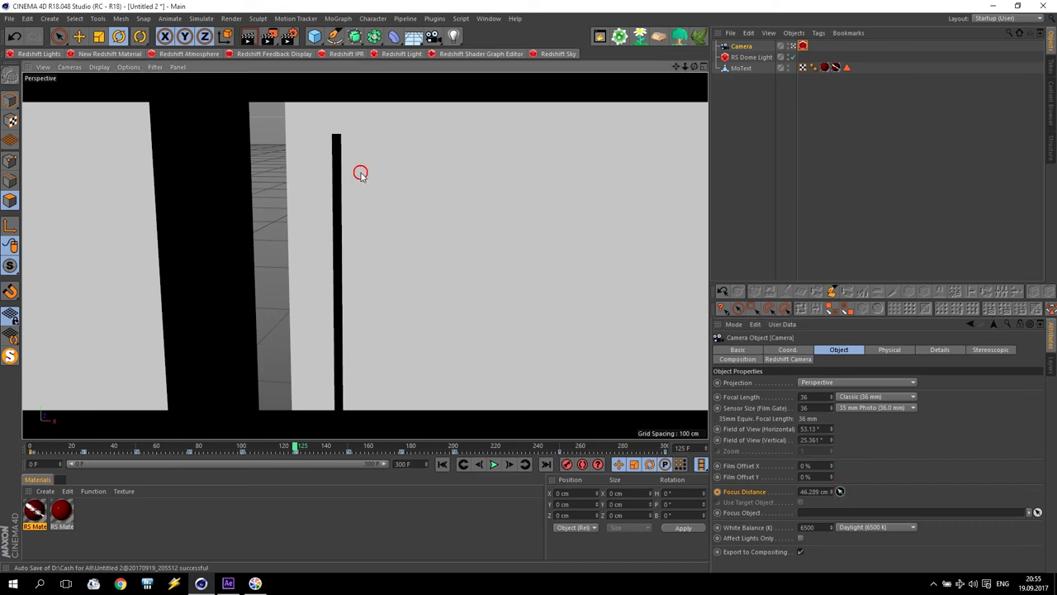
left_click(717, 492)
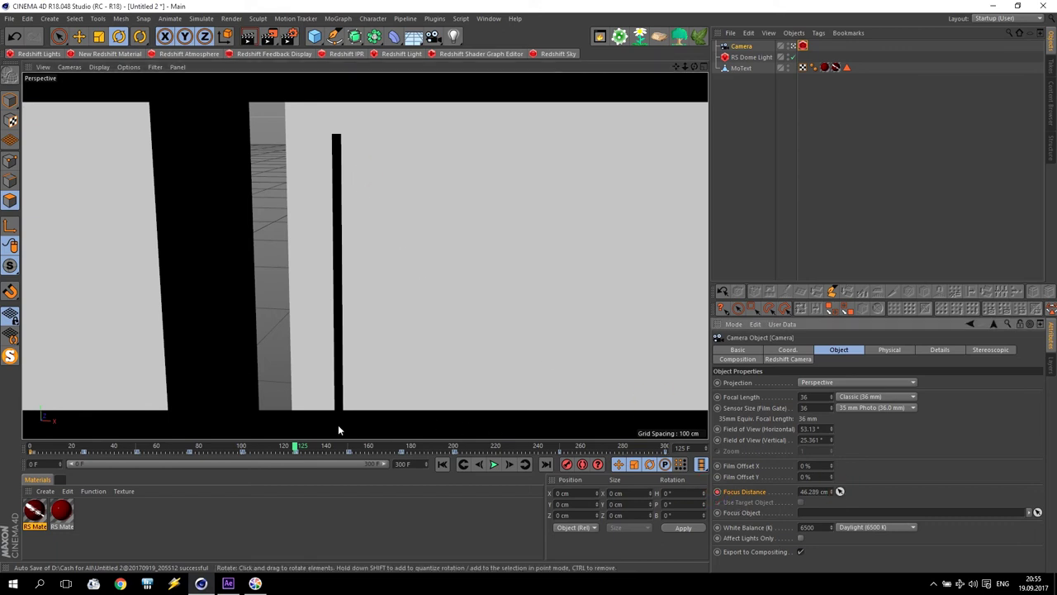
At frame 126, pick a focus distance of about 51.3 cm on the inset letter face and keyframe it
left_click(510, 464)
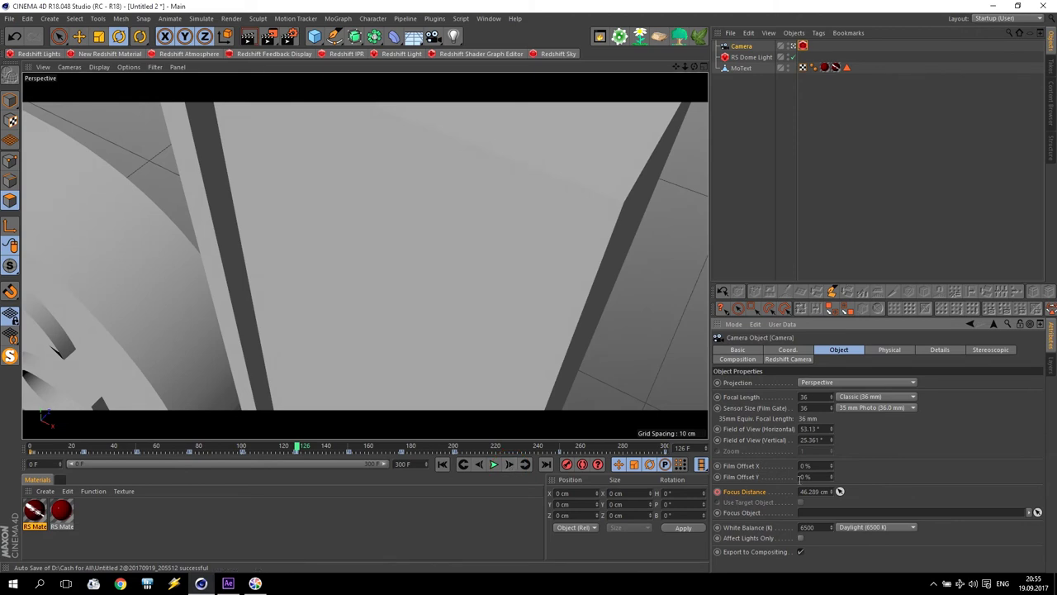
left_click(840, 492)
left_click(472, 217)
left_click(390, 179)
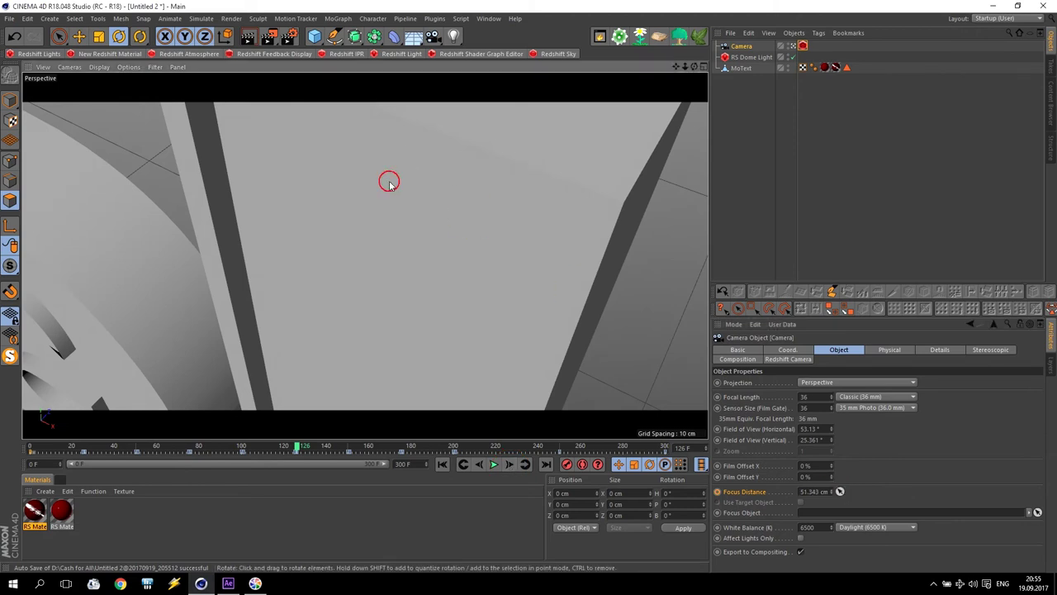
left_click(718, 492)
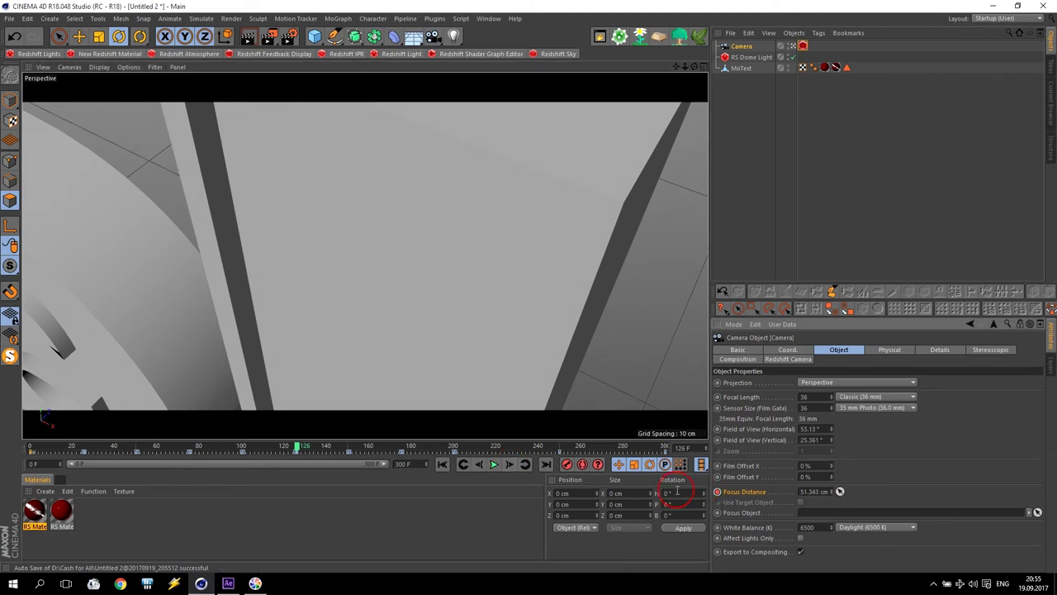
At frame 150, pick a focus distance of about 90.2 cm on the lower part of the letter face and keyframe it
left_click(347, 448)
left_click(350, 448)
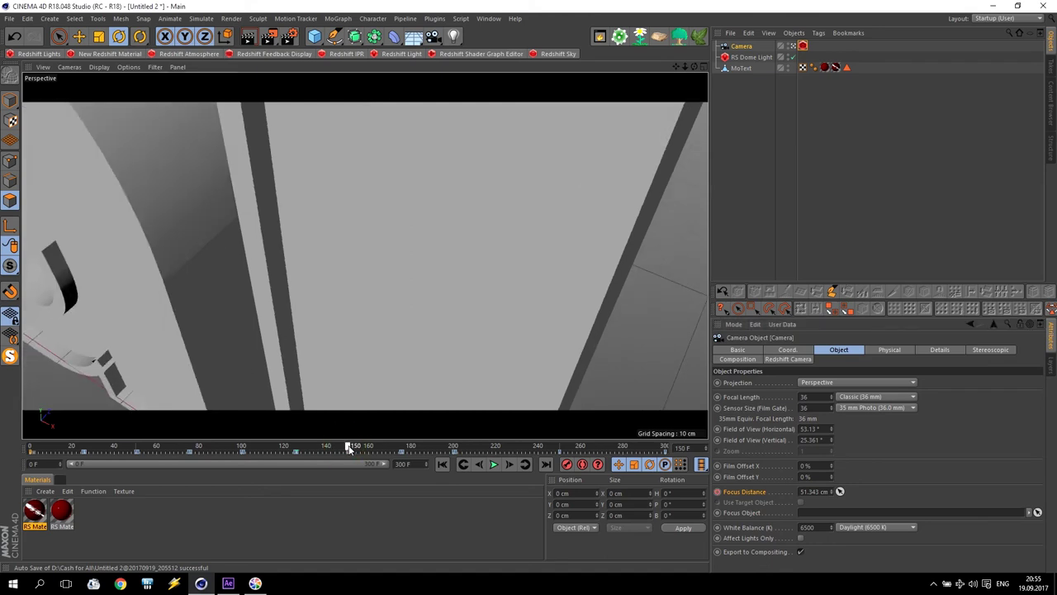
left_click(840, 493)
left_click(498, 416)
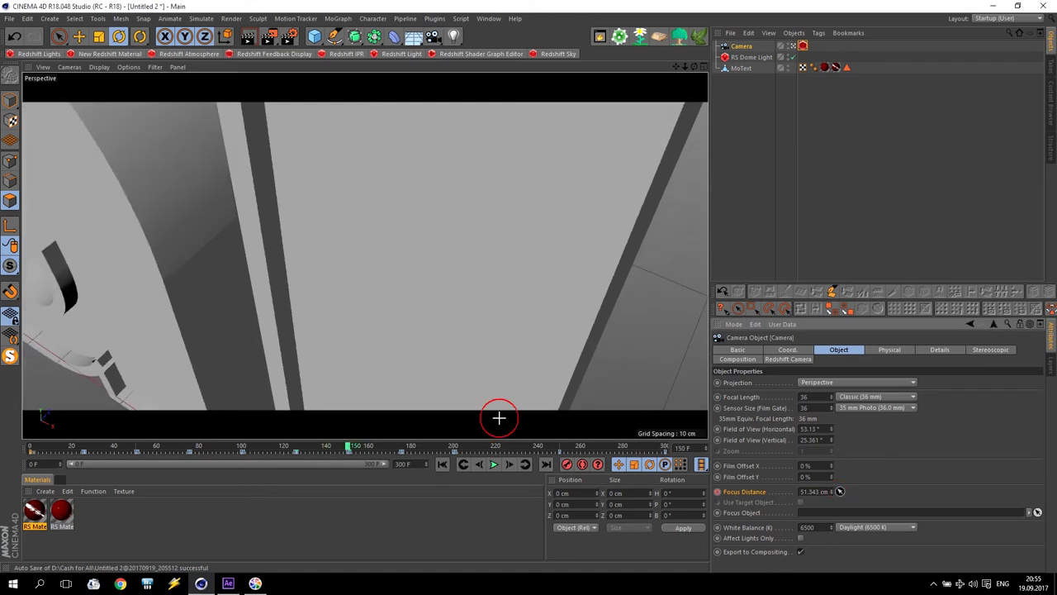
left_click(358, 396)
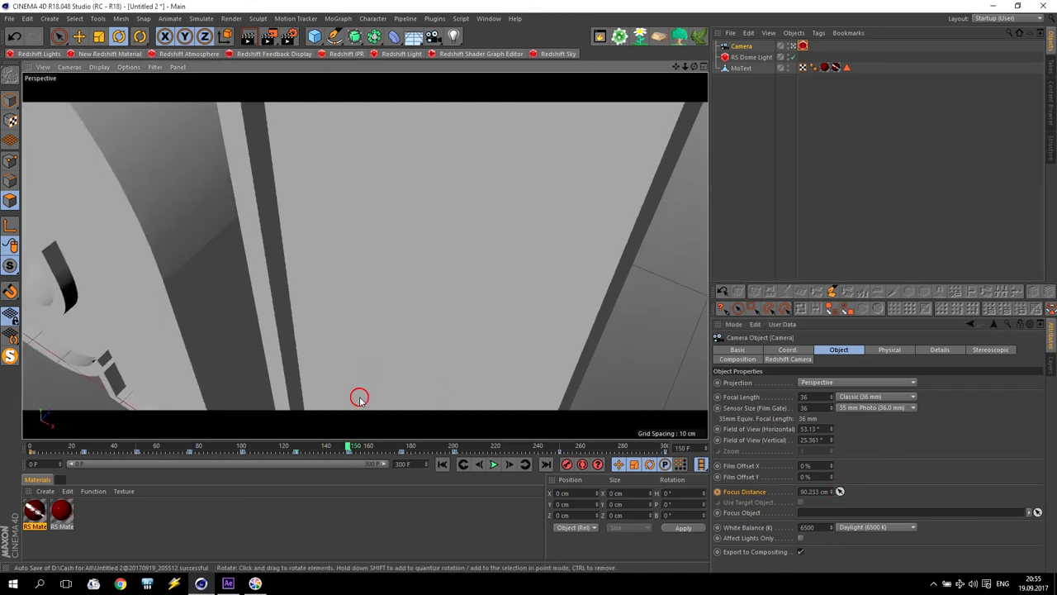
left_click(717, 492, "ctrl")
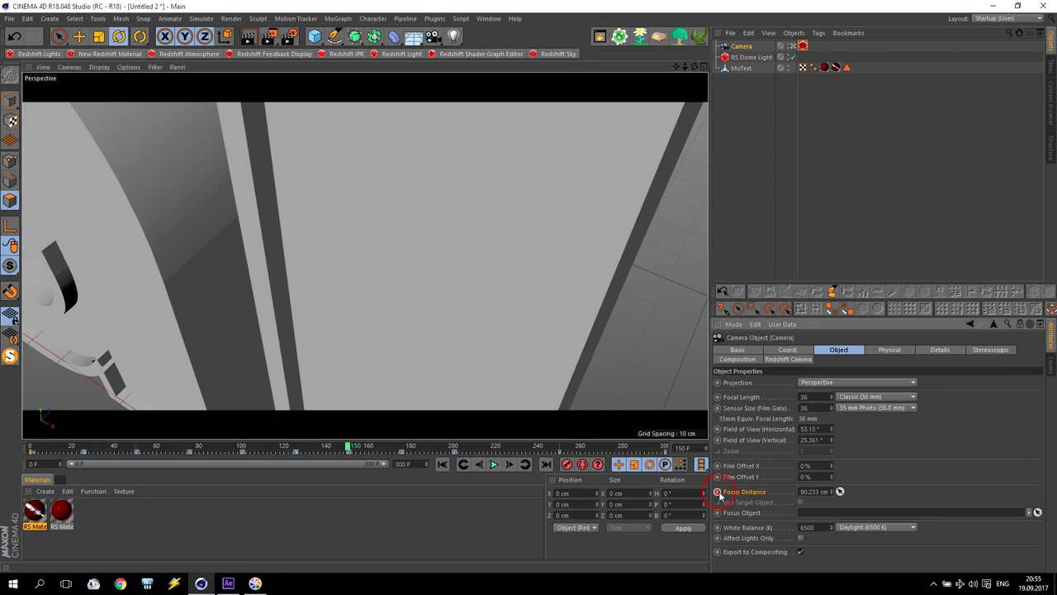
At frame 151, pick a focus distance of about 111.6 cm on the face of the round letter beside its hole and keyframe it
left_click(506, 464)
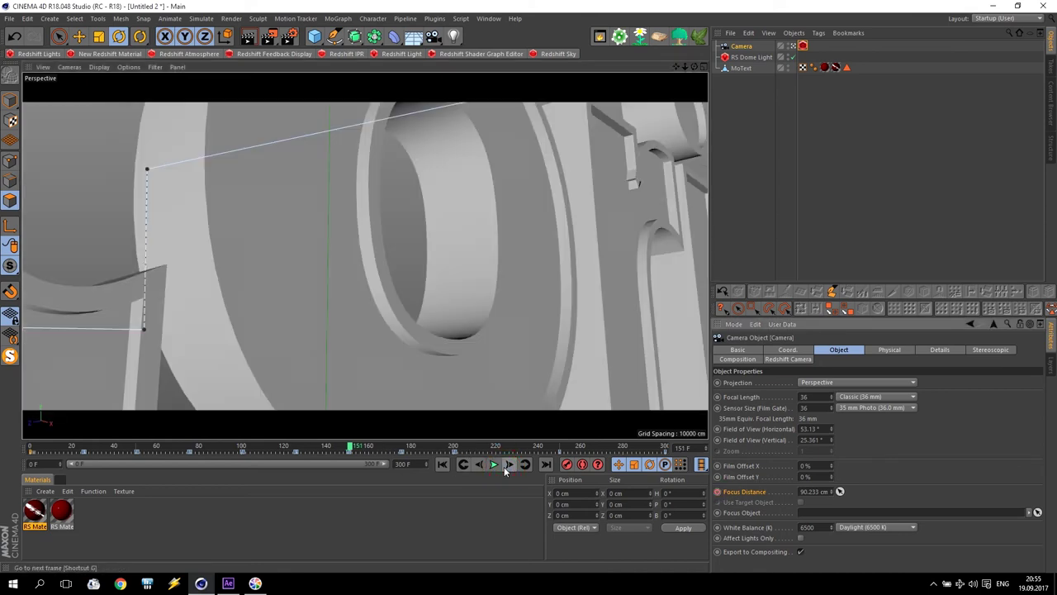
left_click(839, 490)
left_click(251, 268)
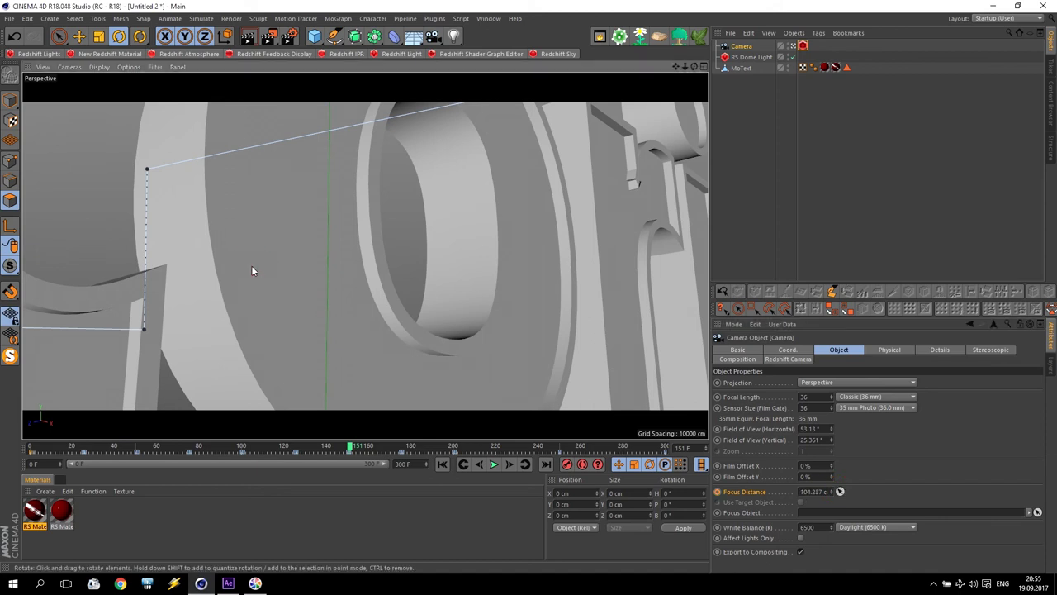
left_click(840, 492)
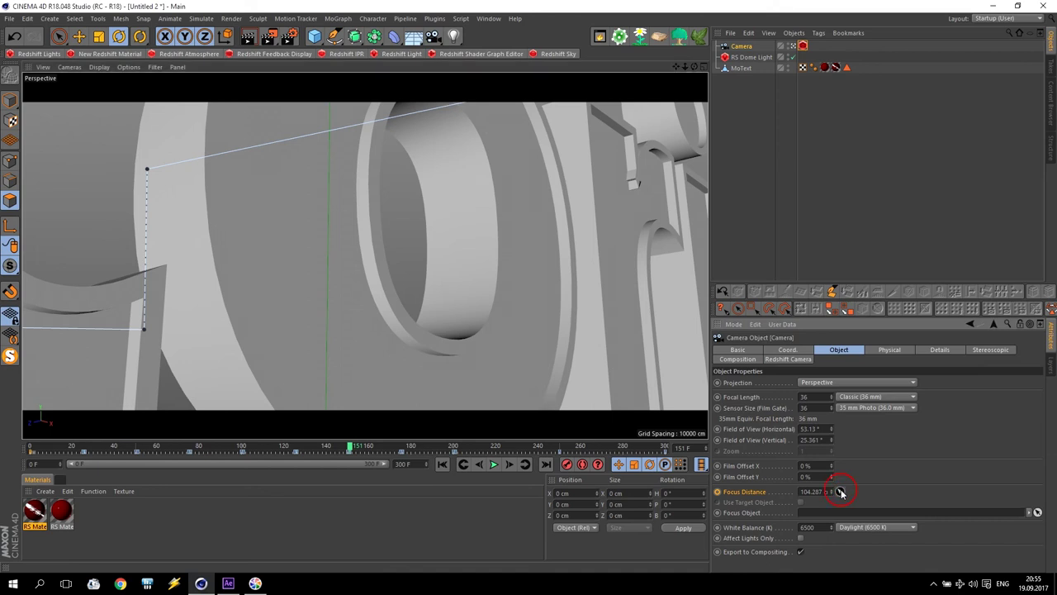
left_click(304, 287)
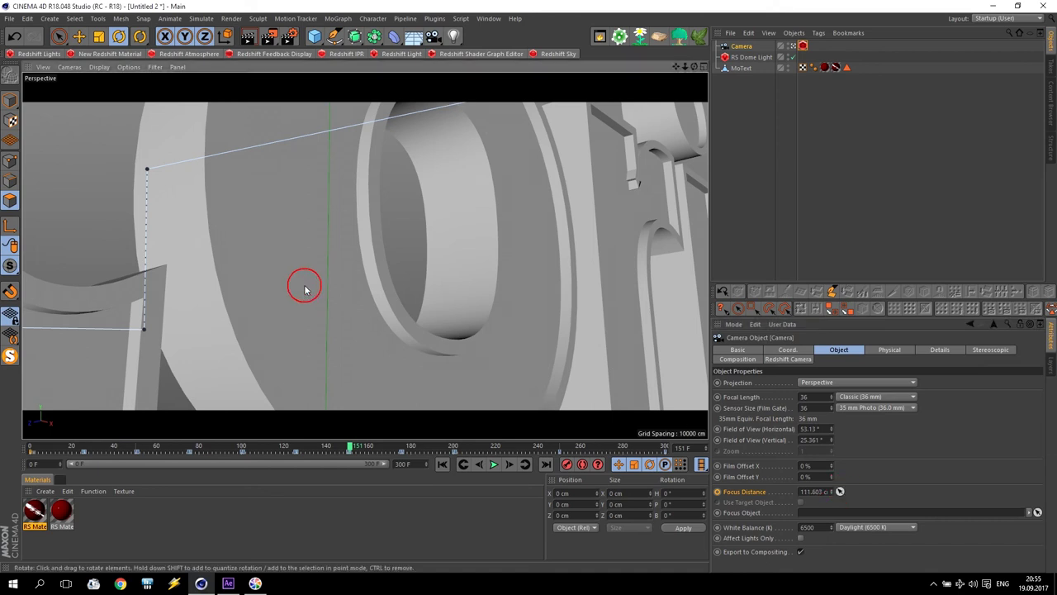
At frame 175, pick a focus distance of about 133.9 cm on the far side of the round letter's face and keyframe it
left_click(500, 469)
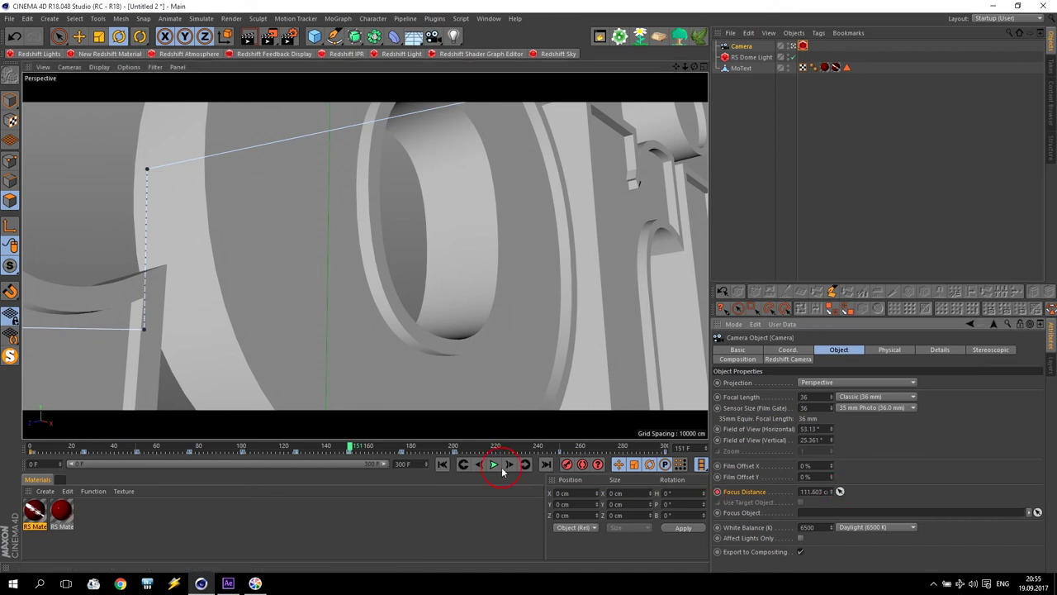
left_click(402, 448)
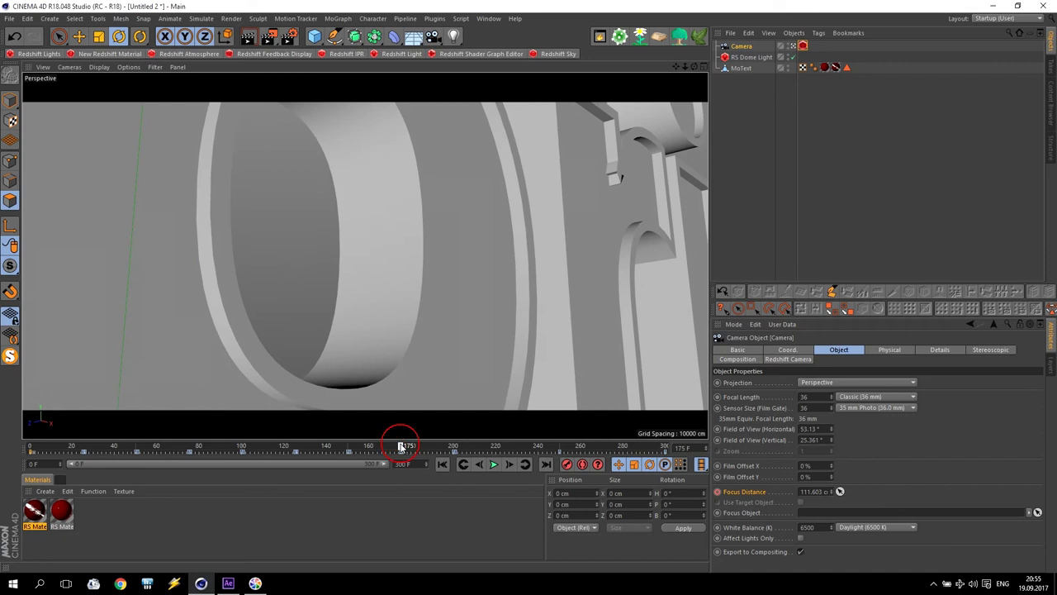
left_click(840, 492)
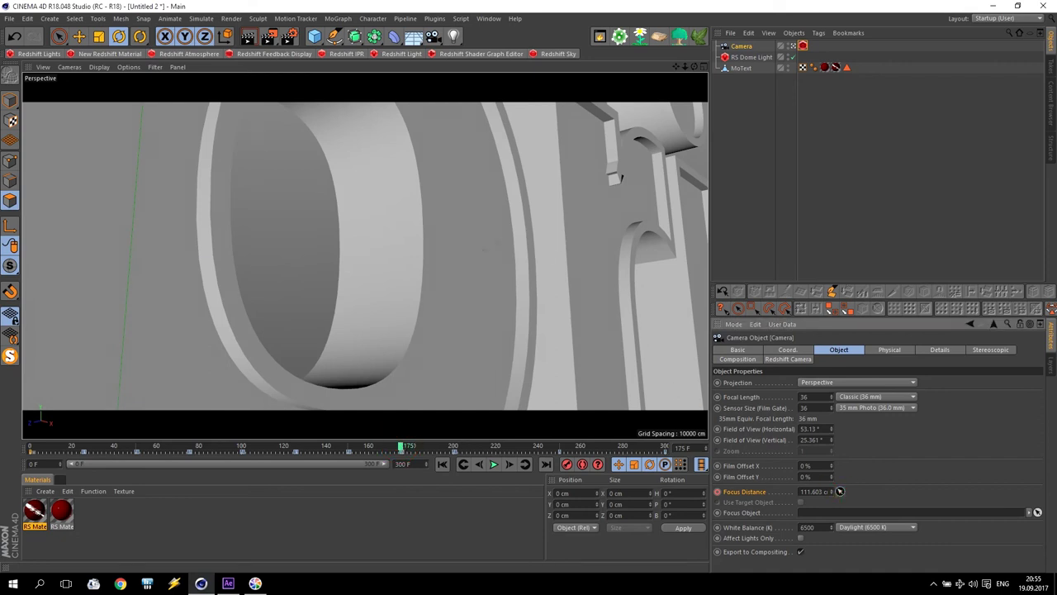
left_click(484, 249)
At frame 176, pick a focus distance of about 251.8 cm on the middle letter t, keyframe it and render a test image
left_click(508, 465)
left_click(840, 492)
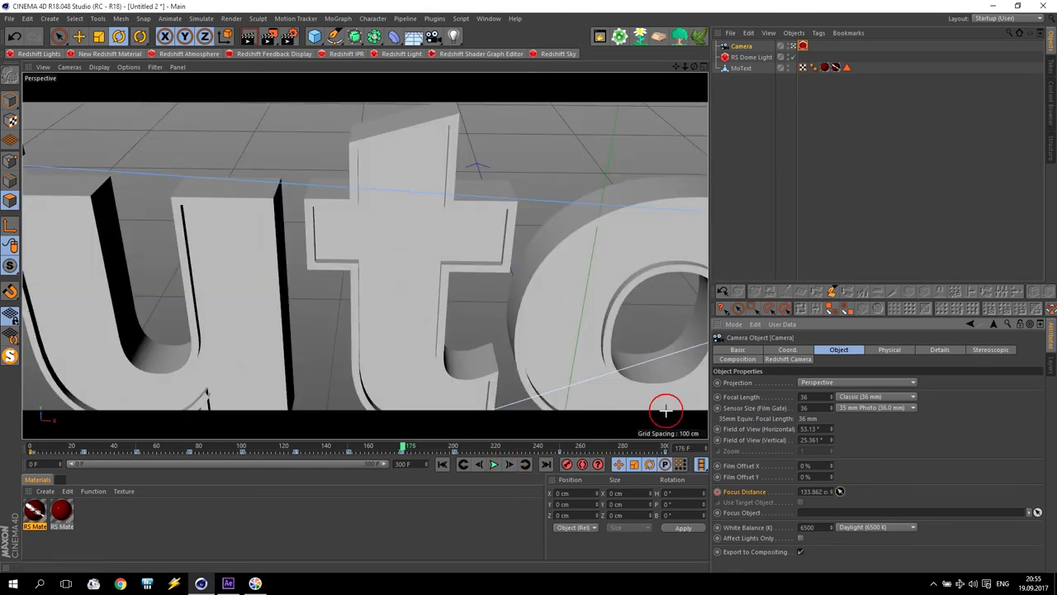
left_click(404, 234)
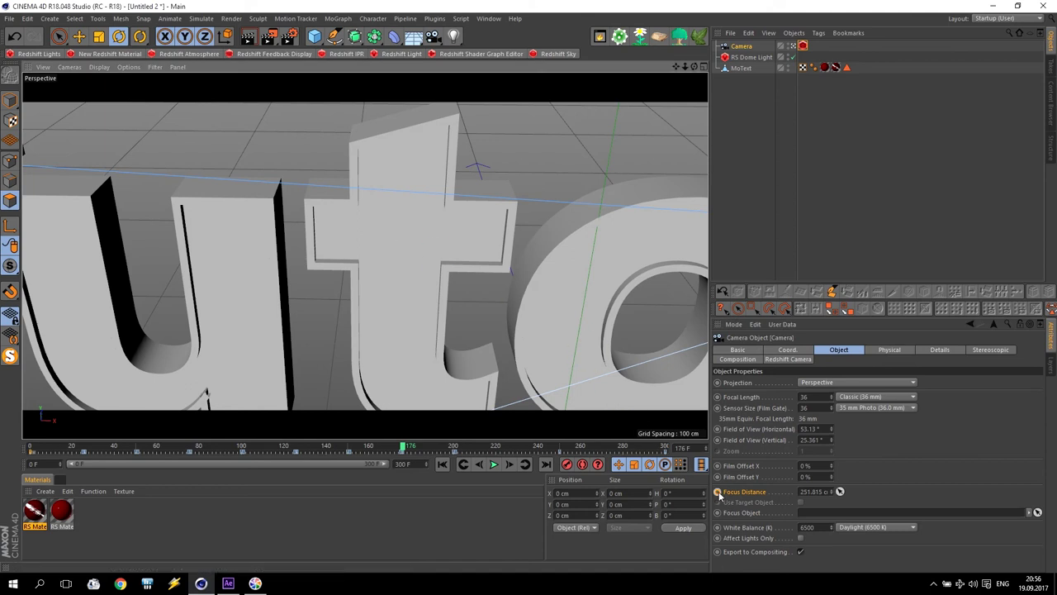
left_click(267, 36)
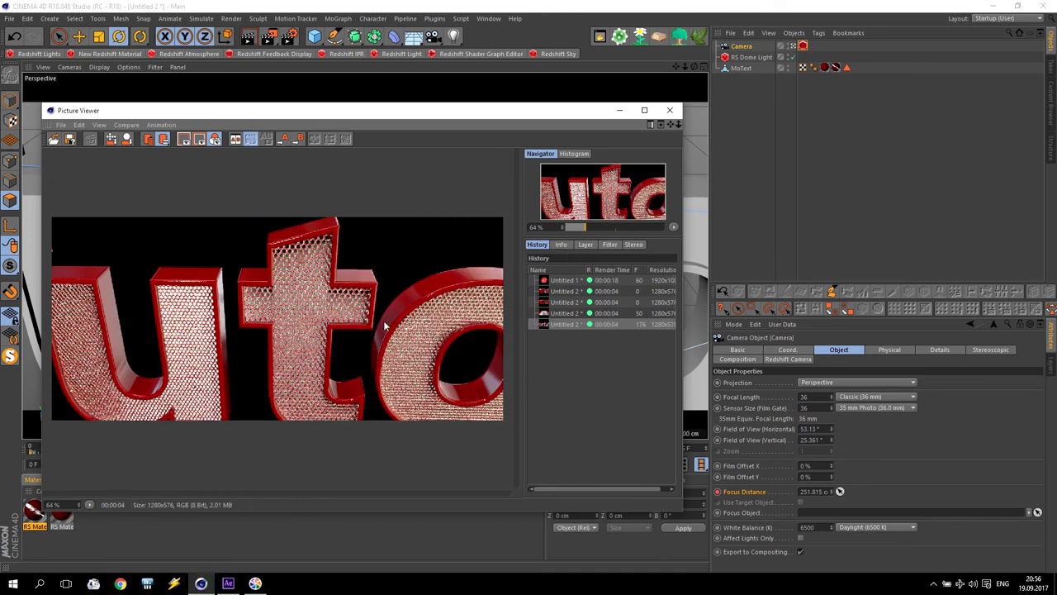
left_click(669, 110)
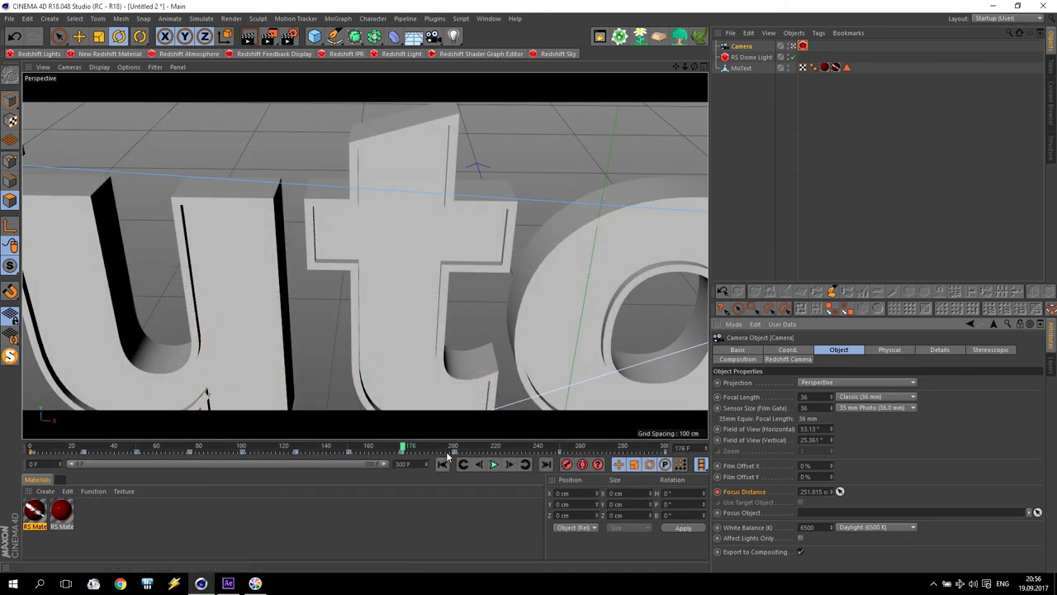
Pick and keyframe focus distances of about 193.7 cm above the o's hole at frame 200 and about 163.4 cm on the u at frame 201
left_click(454, 446)
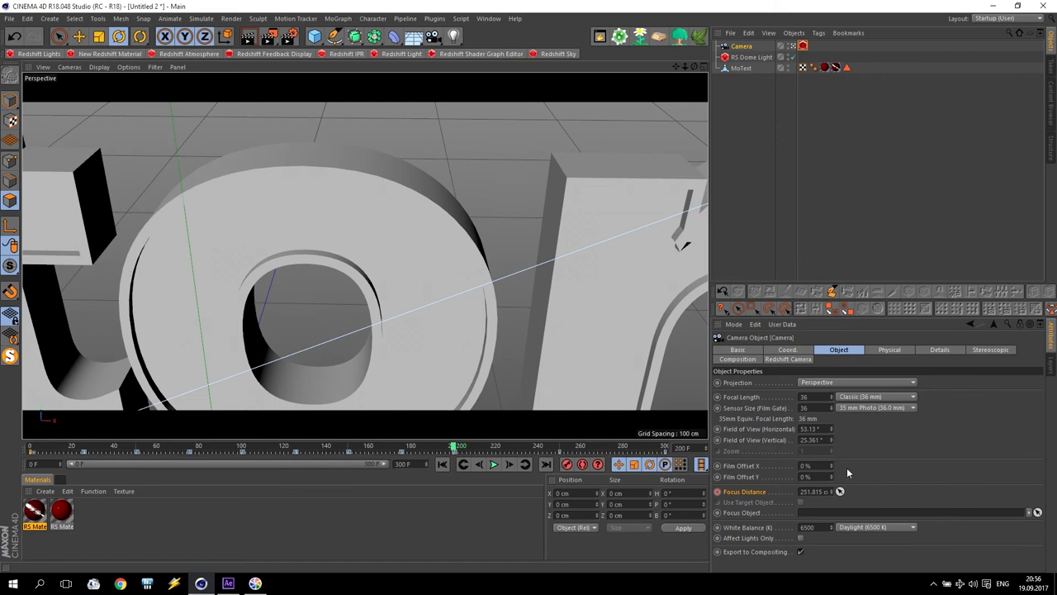
left_click(840, 492)
left_click(298, 221)
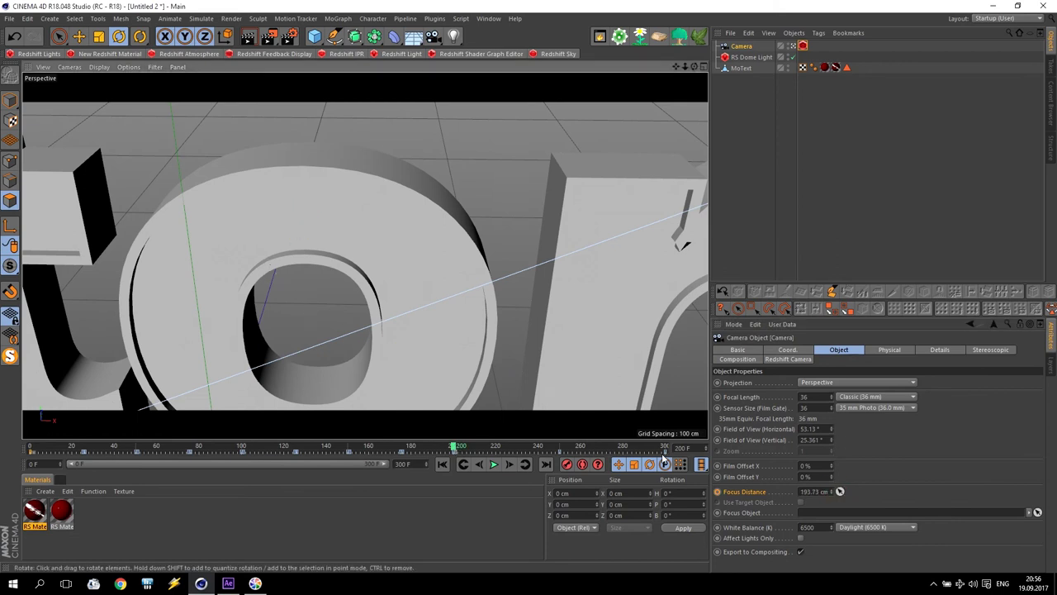
left_click(511, 465)
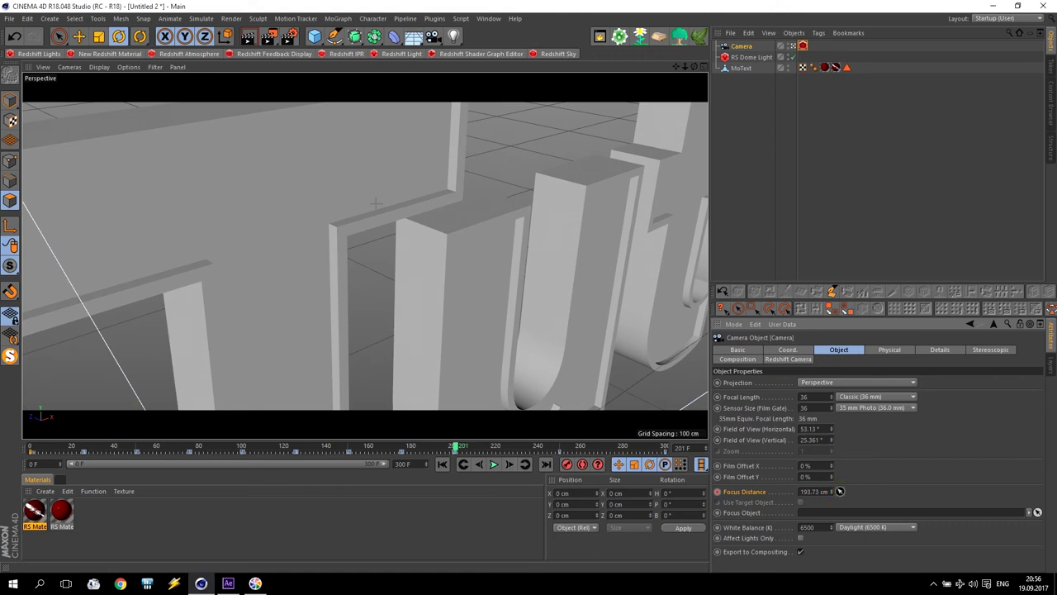
left_click(408, 229)
At frame 250, pick the focus distance on the side of the letter o's face and keyframe it
left_click(559, 446)
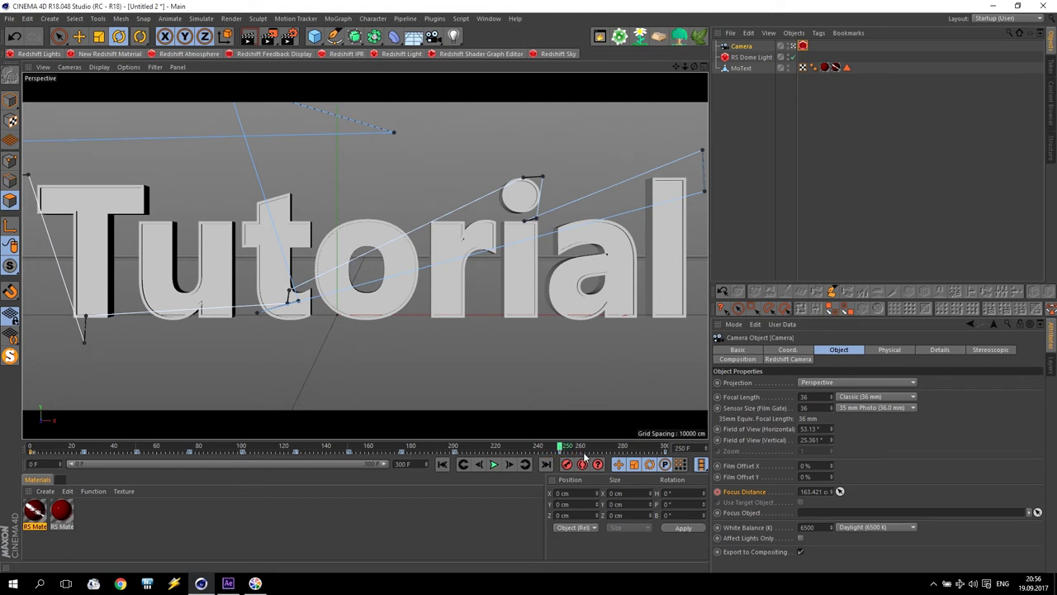
left_click(840, 492)
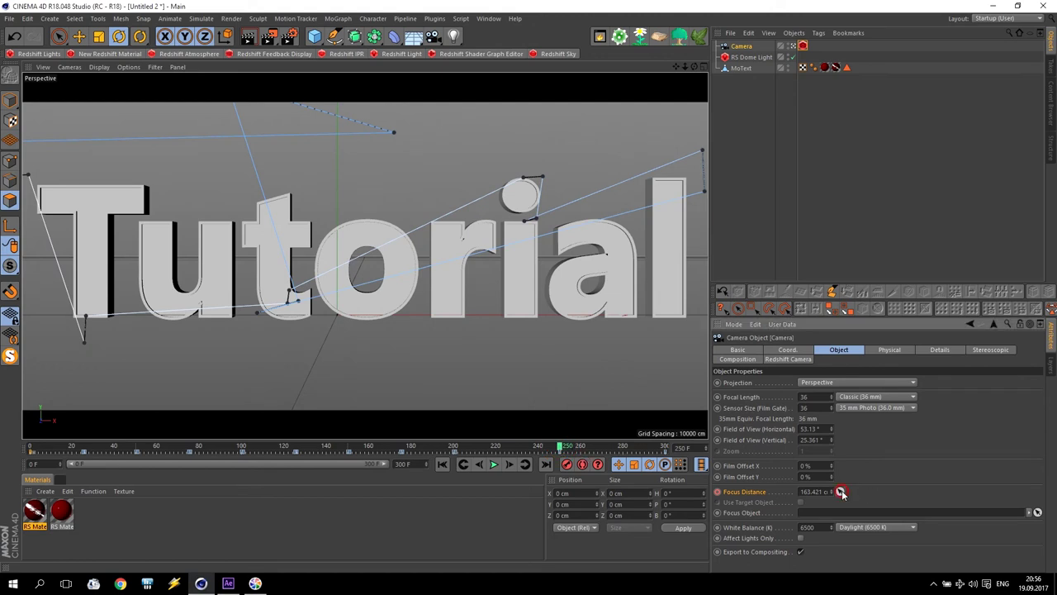
left_click(399, 271)
Render a test image of frame 229 to check the focus between the last two camera positions
left_click(518, 446)
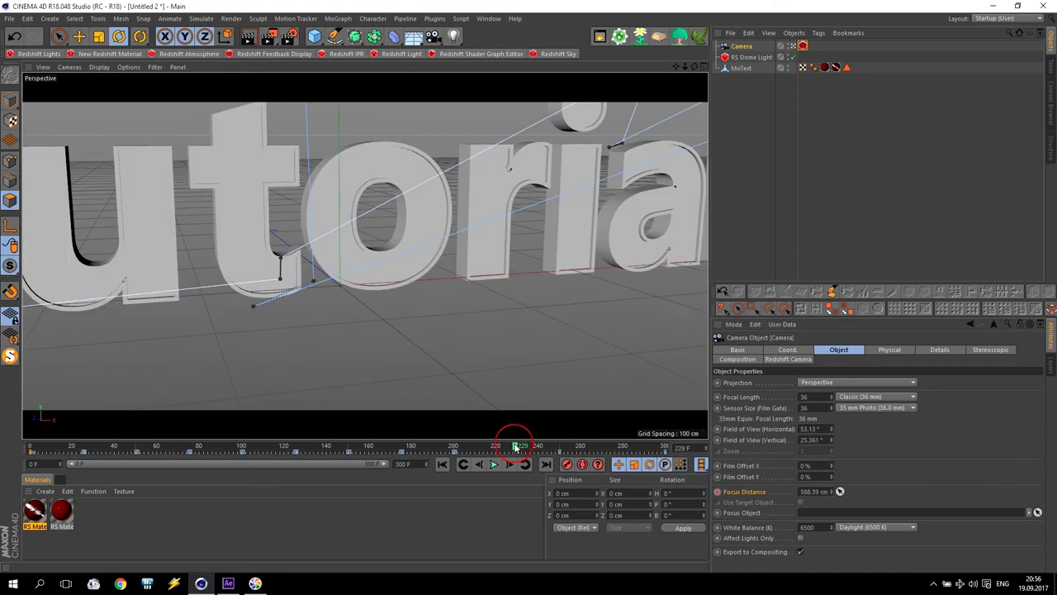
left_click(269, 37)
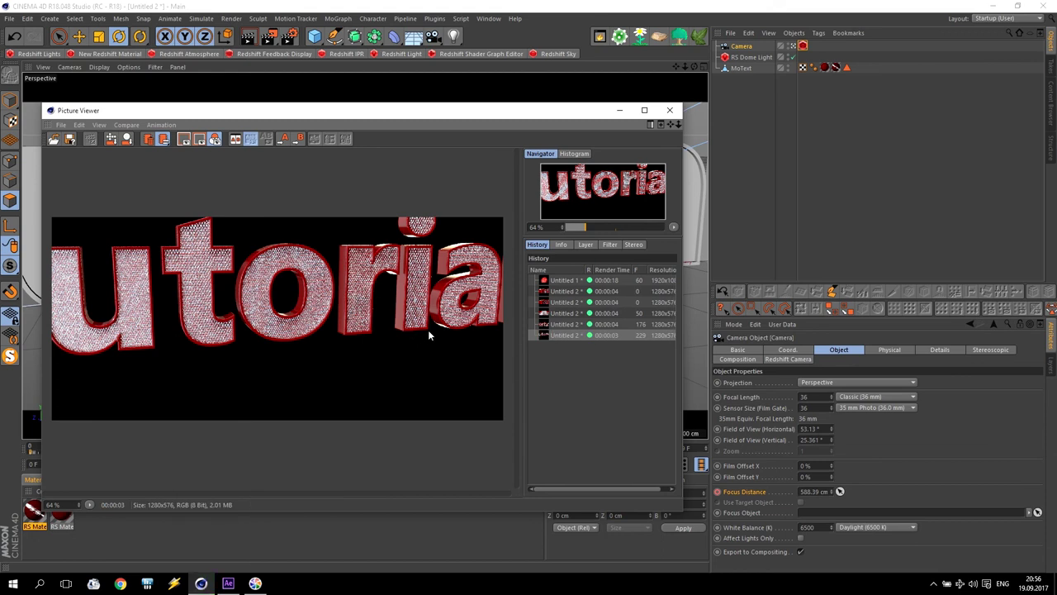
left_click(670, 110)
At frame 300, try a keyframed focus distance of 0 cm and render a test image
left_click_drag(559, 446, 688, 464)
left_click(814, 492)
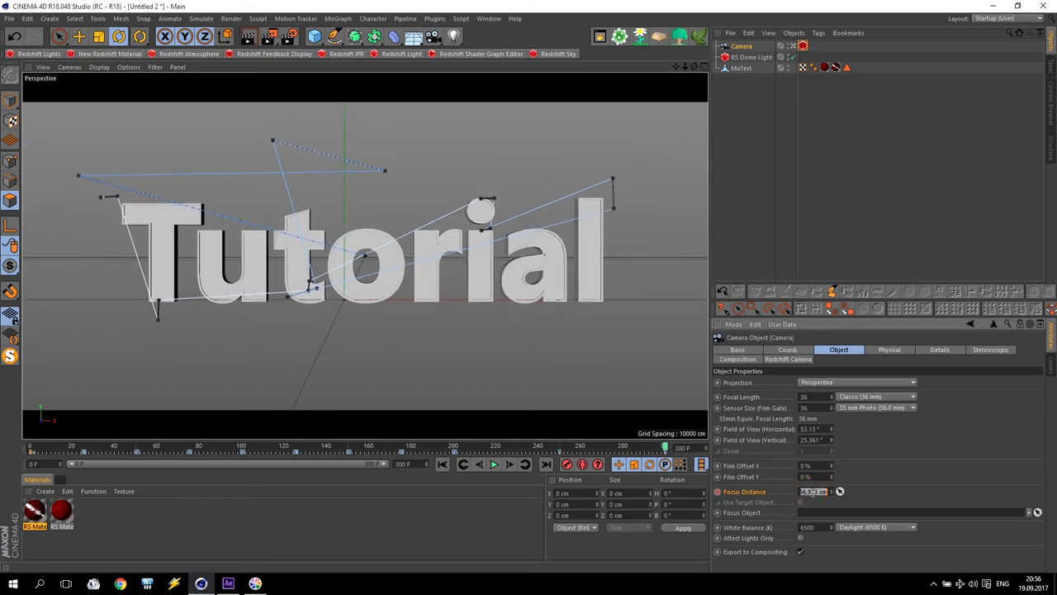
type("0")
key("Return")
left_click(268, 35)
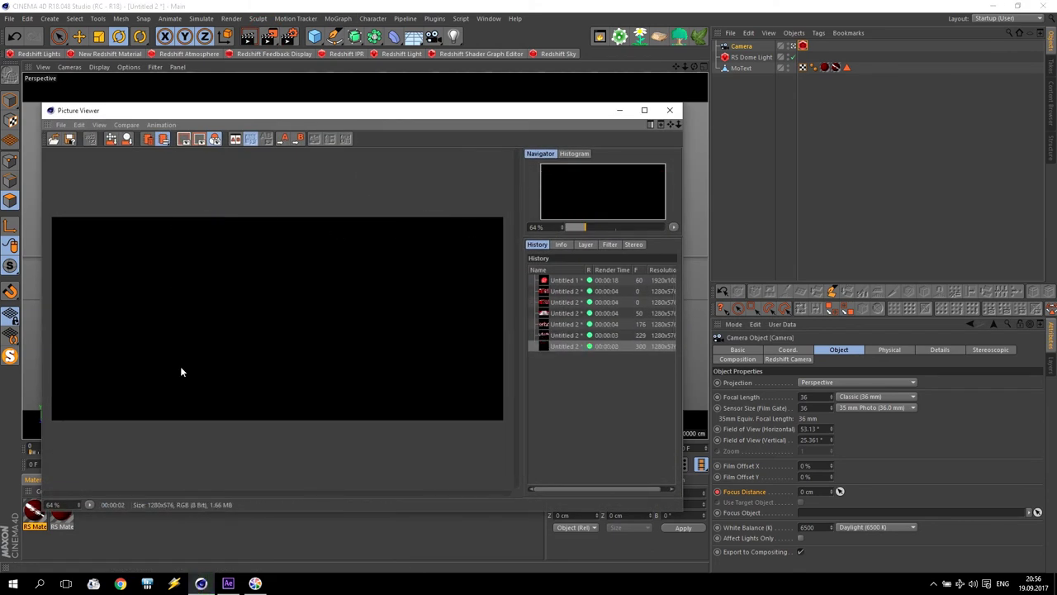
left_click(669, 110)
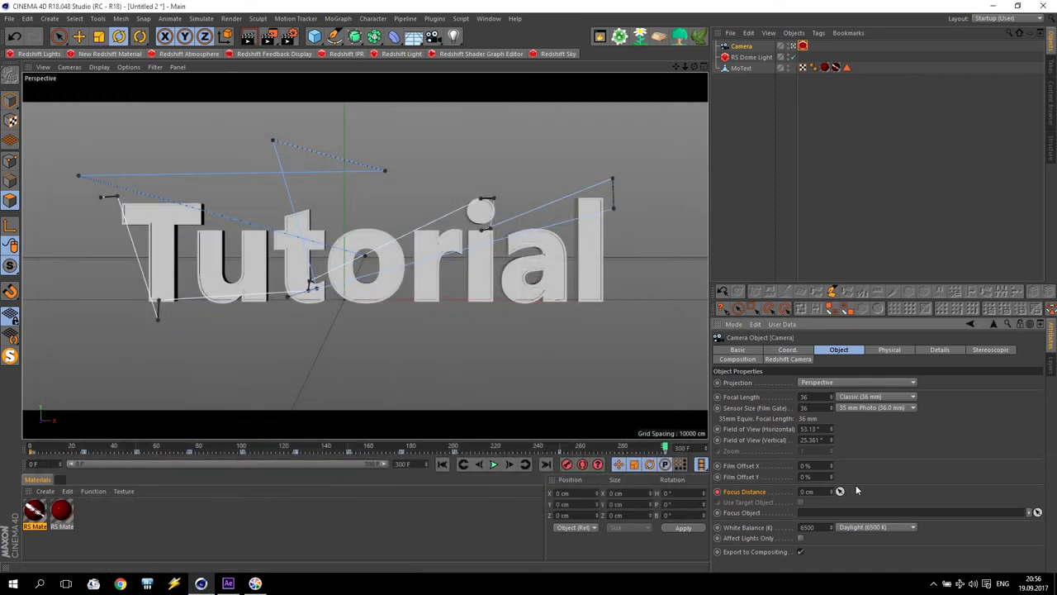
Set the camera's focus distance to 5 cm at frame 300 and keyframe it
left_click_drag(817, 492, 770, 492)
key("Return")
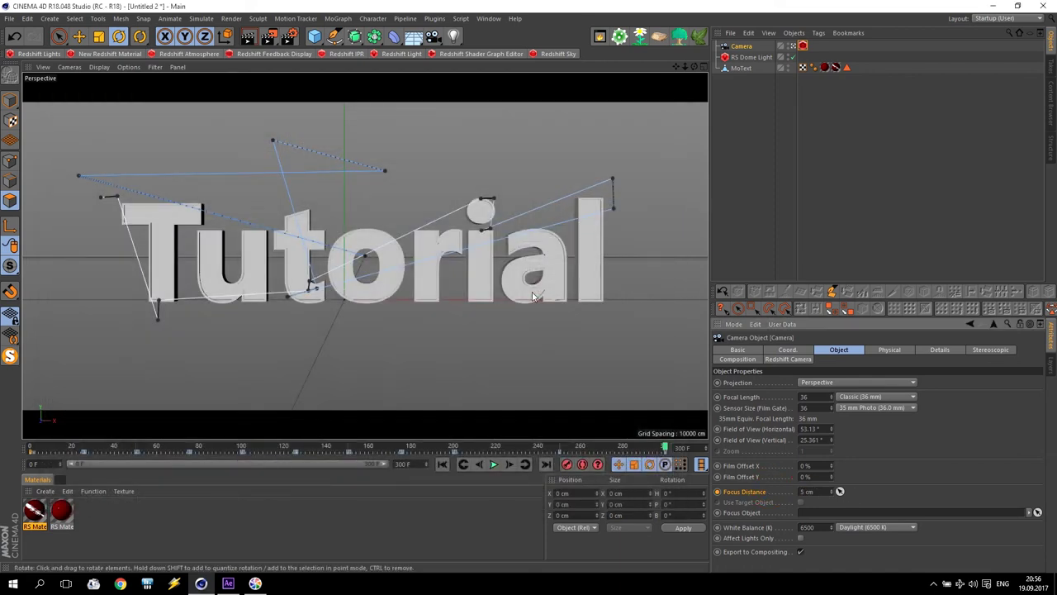
Render test images of frames 287 and 298 to check how the text blurs out at the end
left_click(640, 447)
left_click(271, 37)
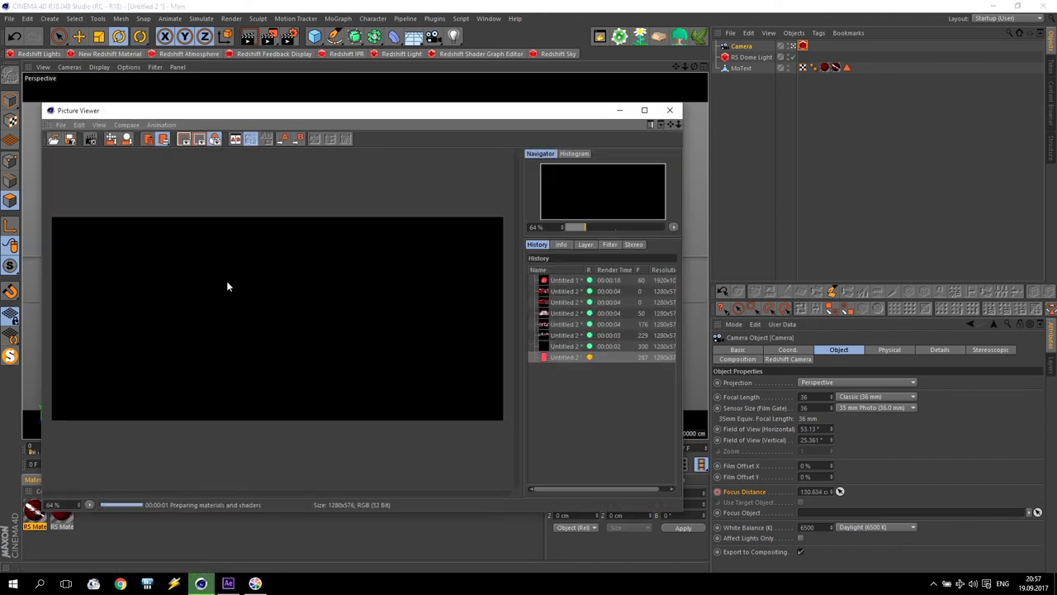
left_click(670, 110)
left_click(664, 447)
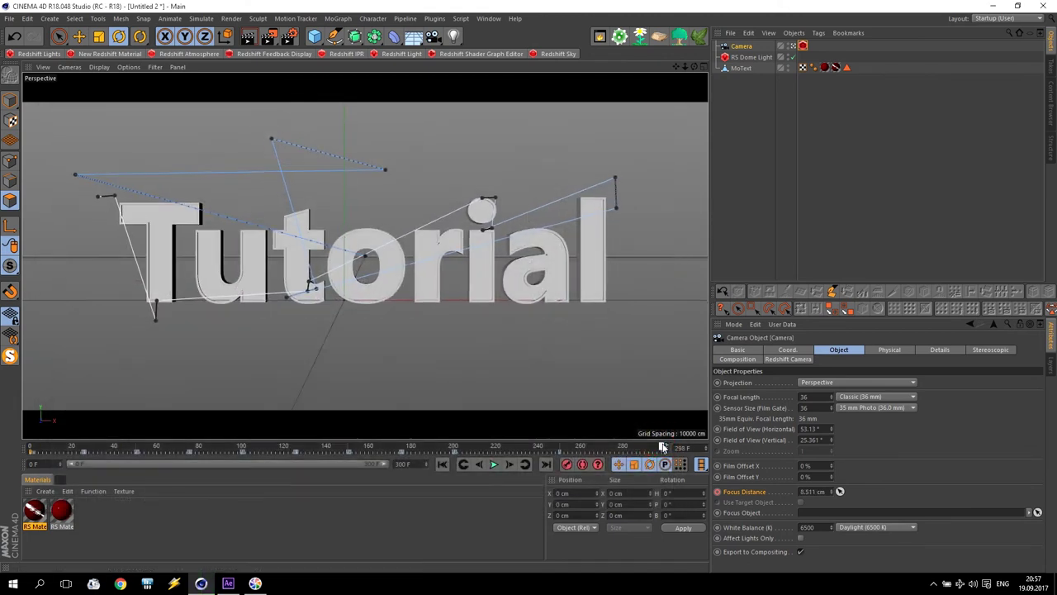
left_click(271, 37)
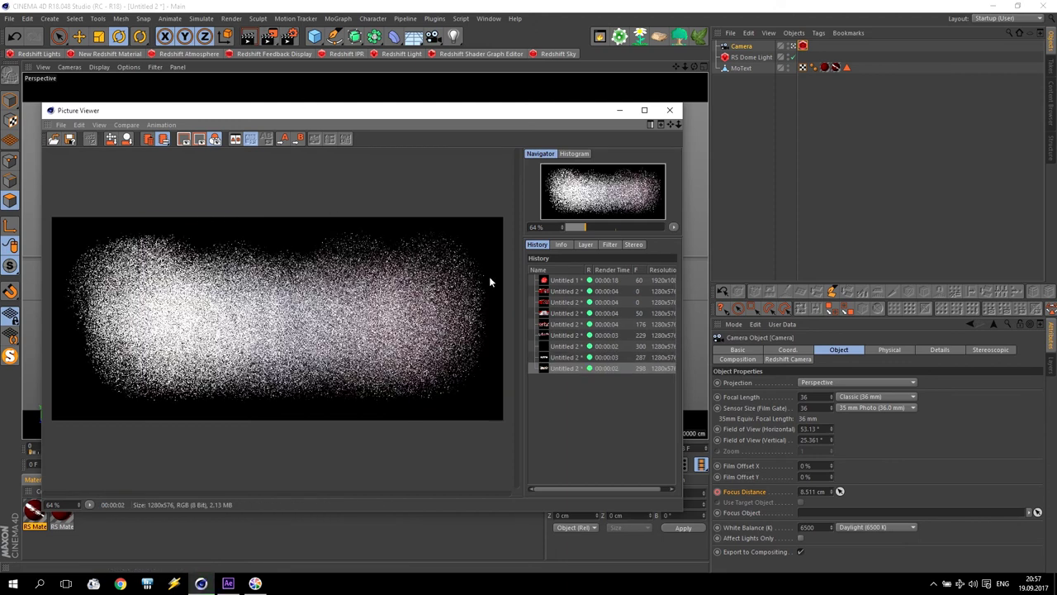
left_click(670, 110)
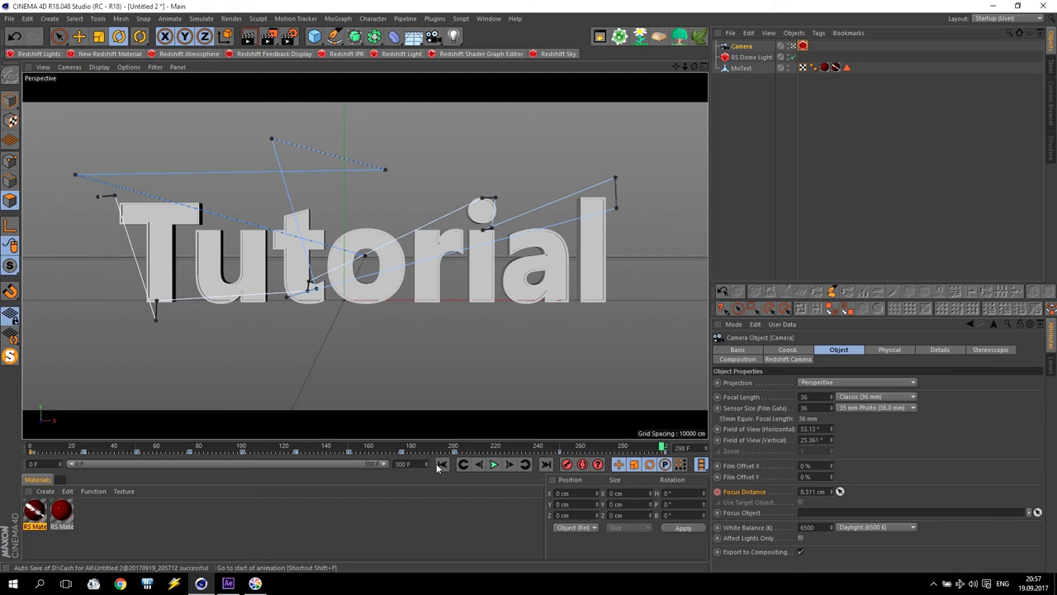
Enable motion blur in the basic Redshift render settings
left_click_drag(331, 450, 295, 447)
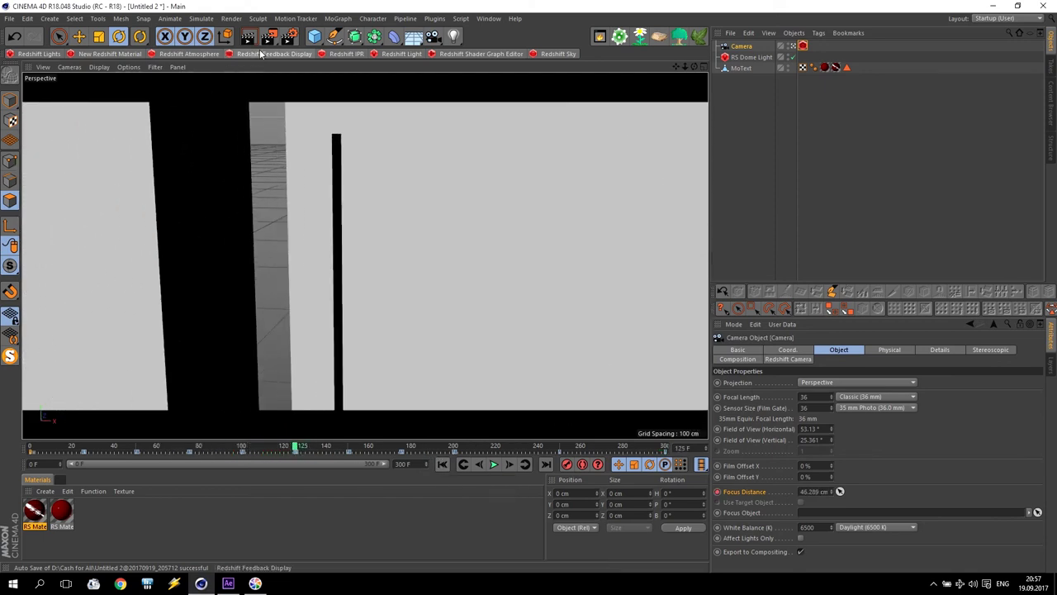
left_click(288, 37)
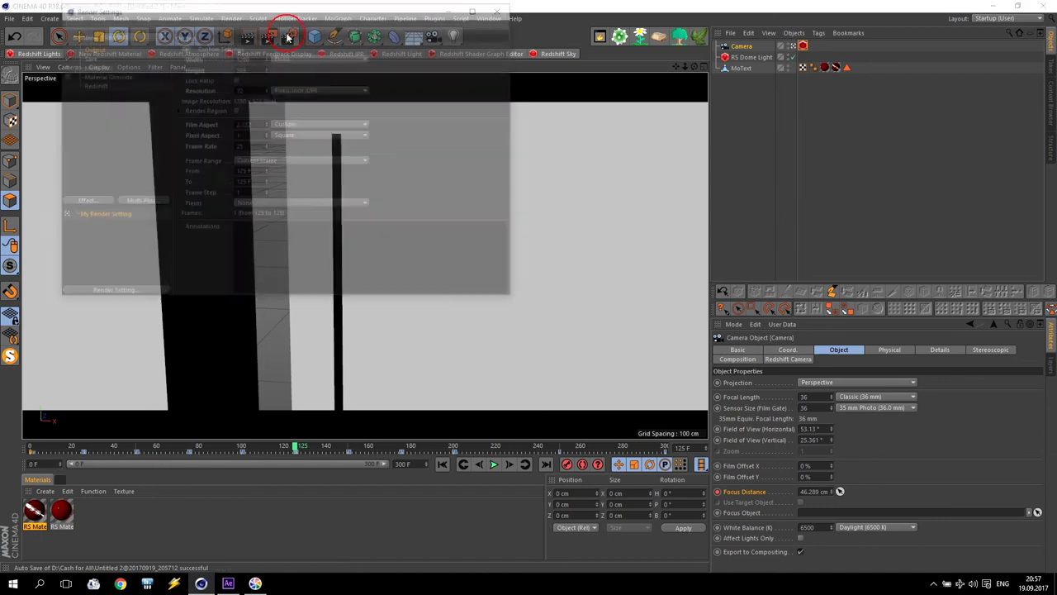
left_click(87, 85)
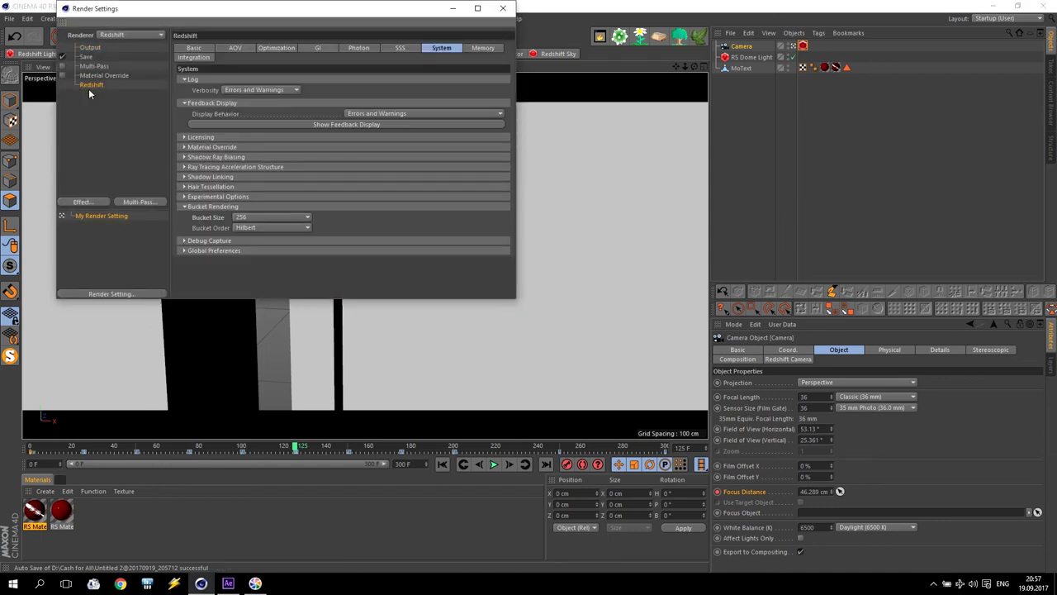
left_click(195, 47)
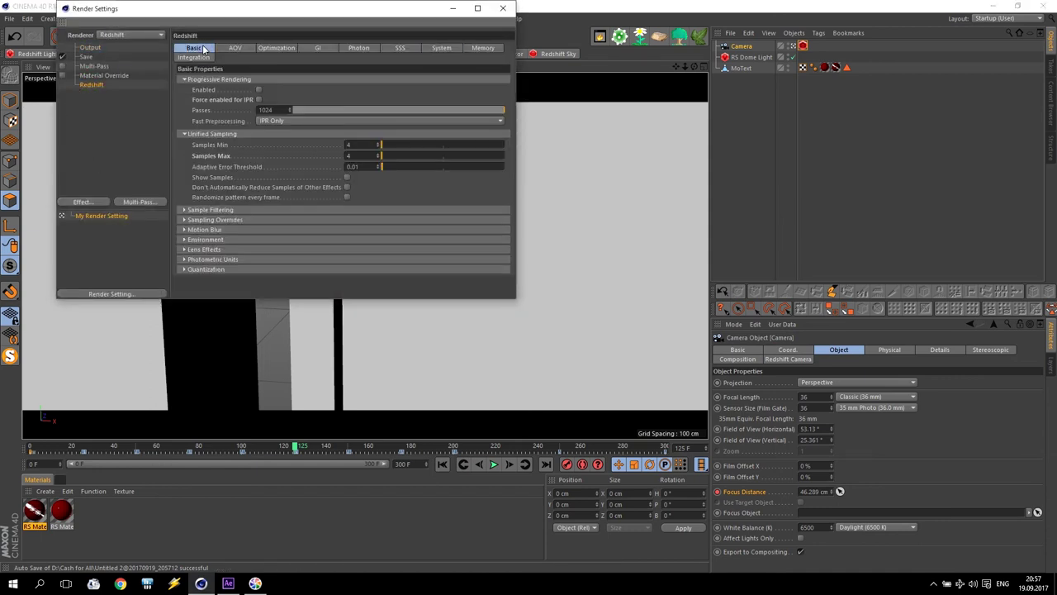
left_click(207, 229)
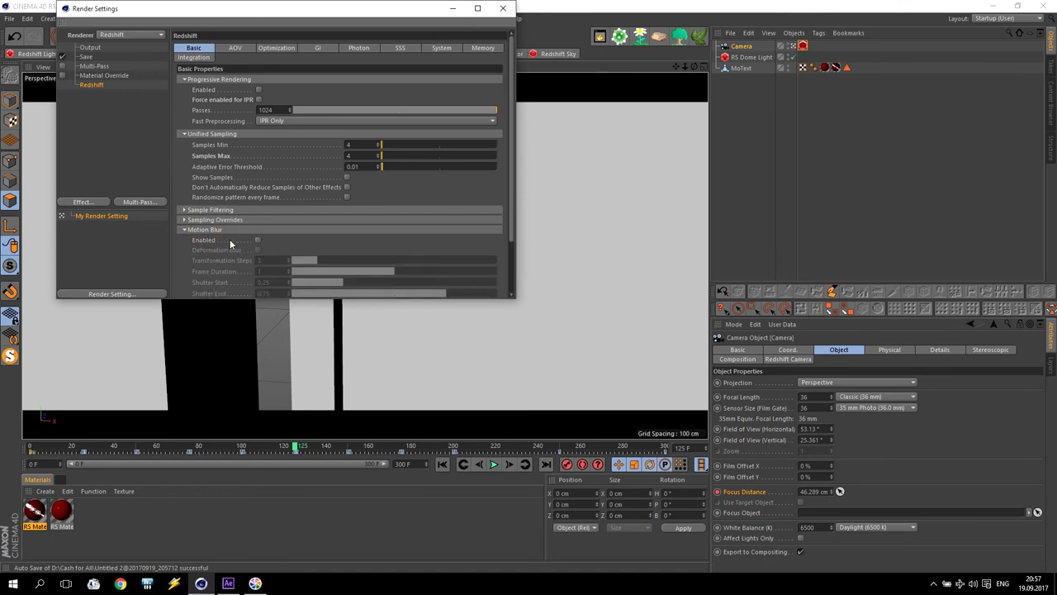
left_click(258, 239)
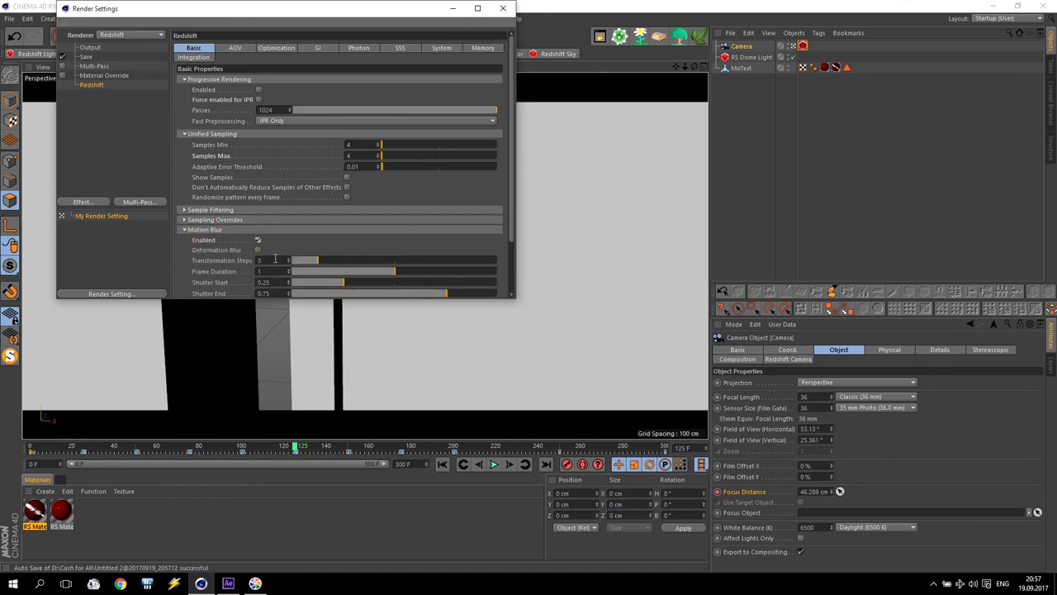
left_click(502, 10)
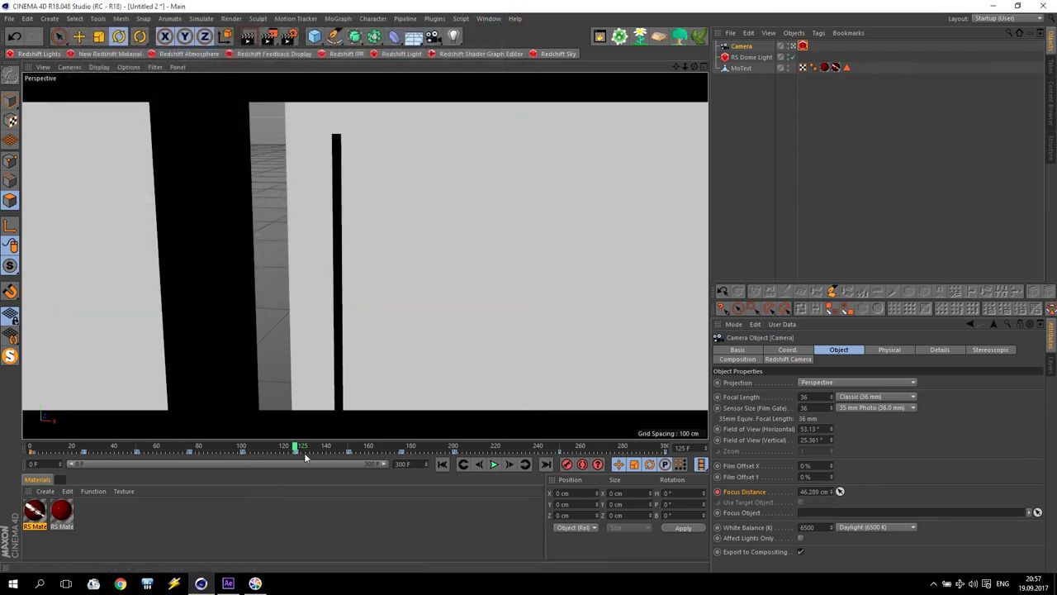
At frame 36, set Redshift's minimum and maximum unified sampling values to 64
left_click_drag(295, 446, 95, 465)
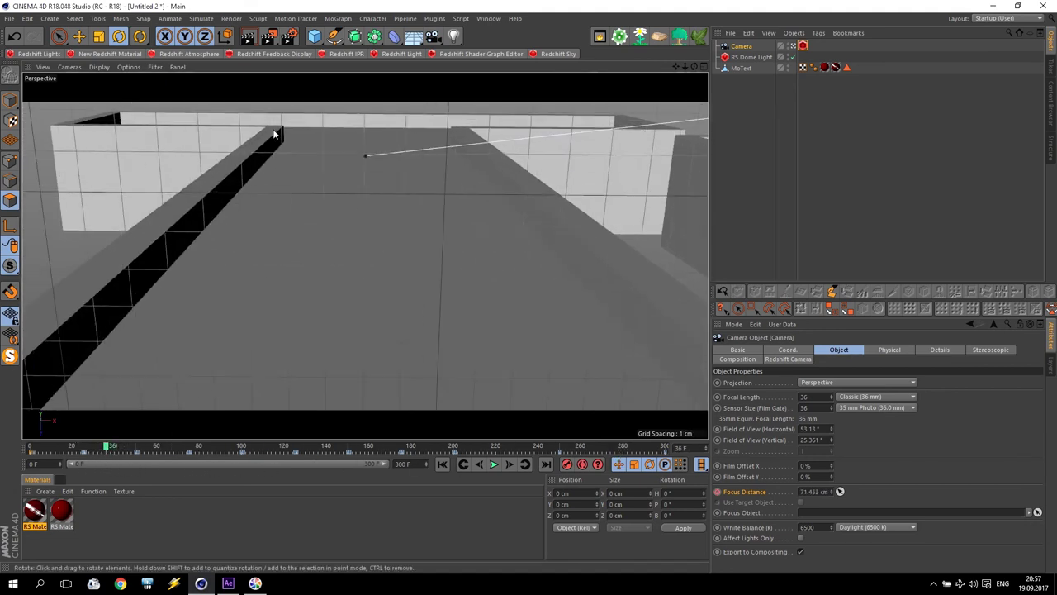
left_click(289, 36)
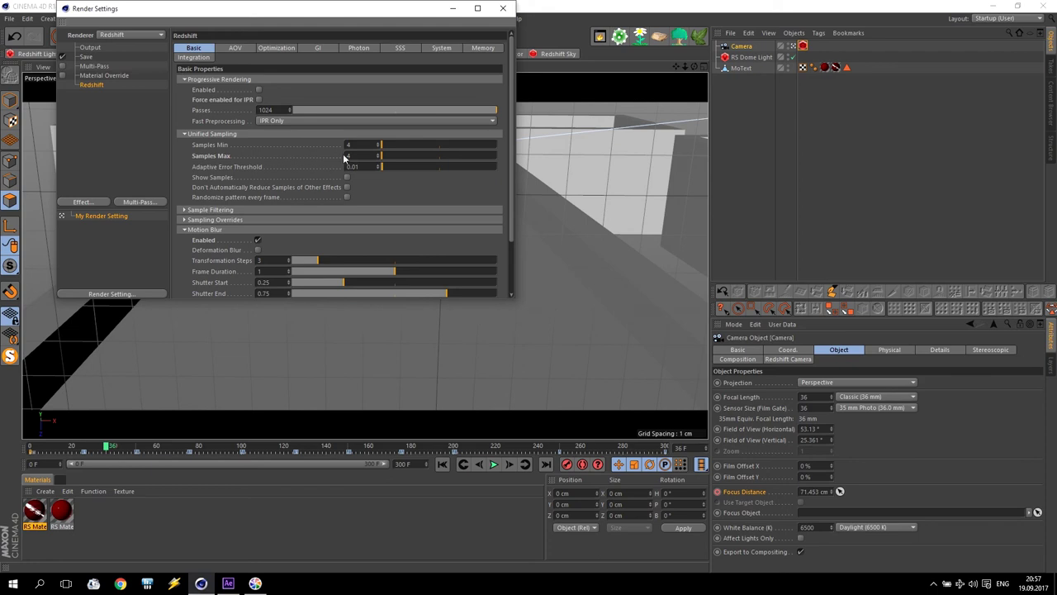
type("64")
left_click_drag(360, 146, 287, 153)
type("64")
key("Return")
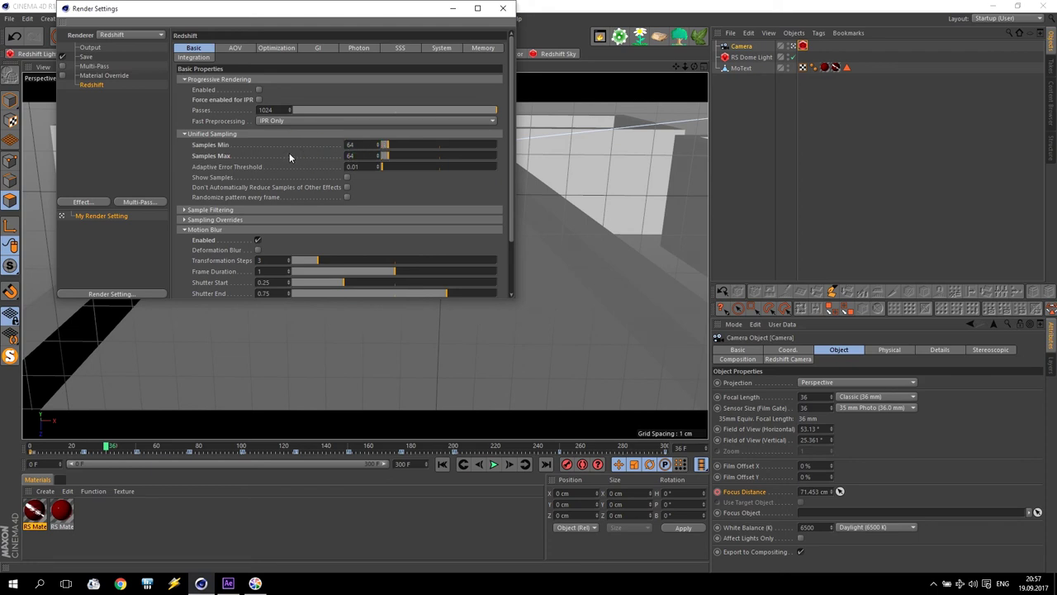
left_click(503, 8)
Render a test image of frame 36 and inspect its noise, depth of field and motion blur at full-window size
left_click(268, 36)
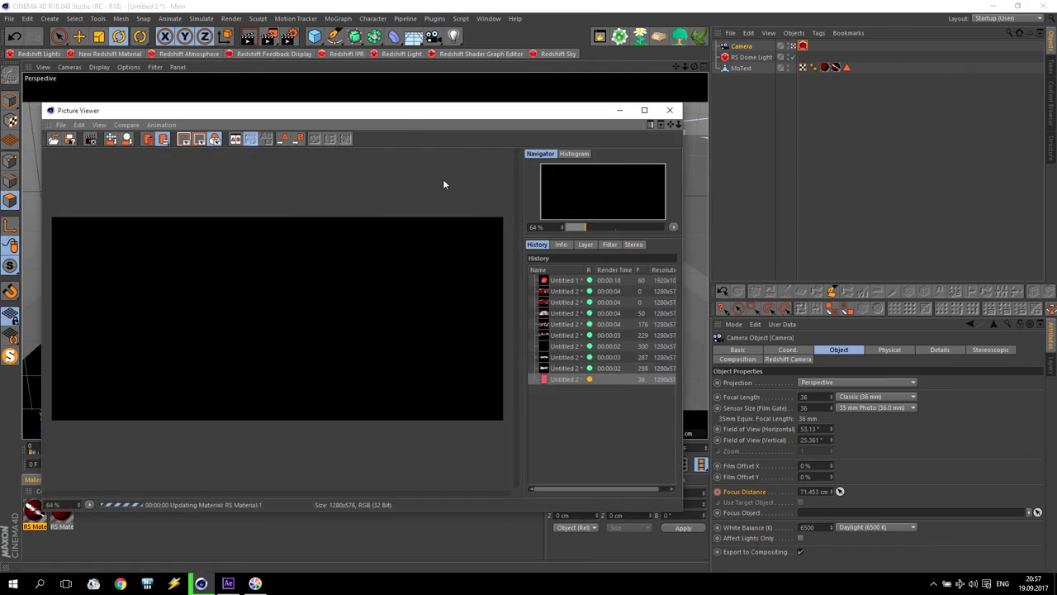
left_click(640, 112)
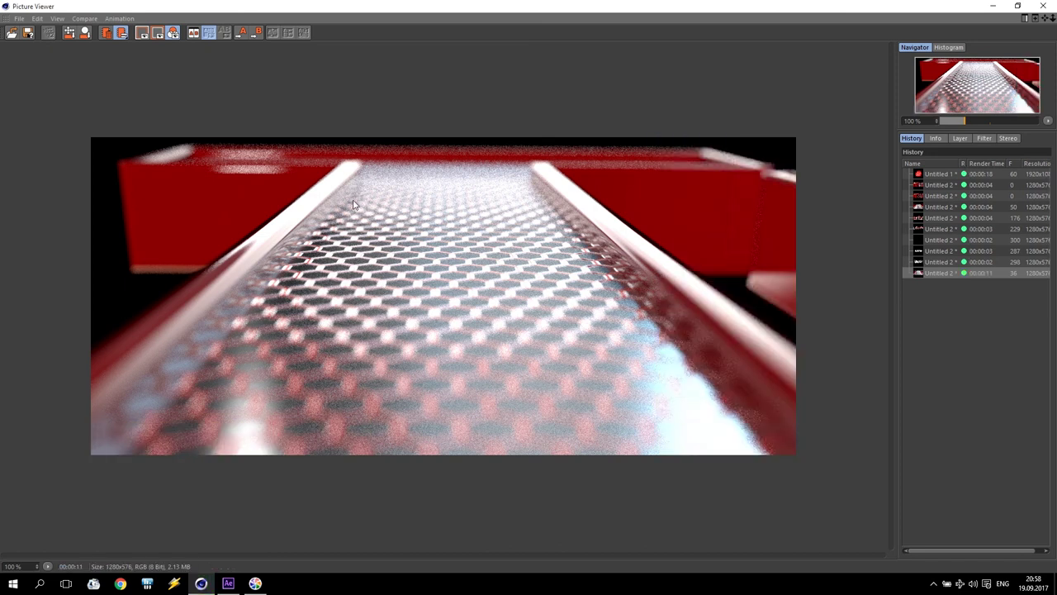
left_click(1043, 6)
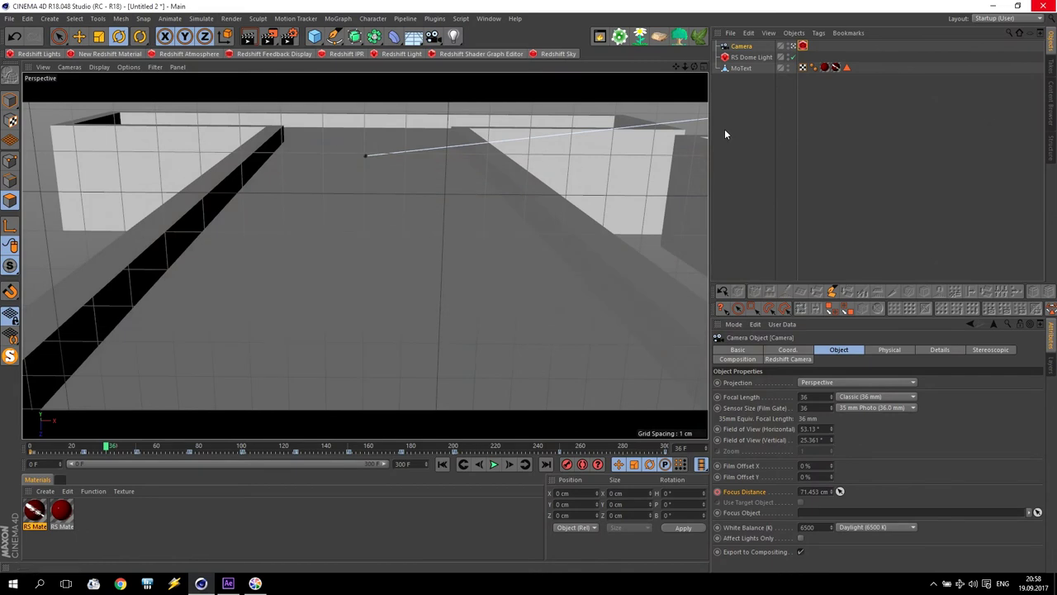
Set Redshift's minimum and maximum unified samples to 128 and scrub through the camera animation to frame 300
left_click(289, 36)
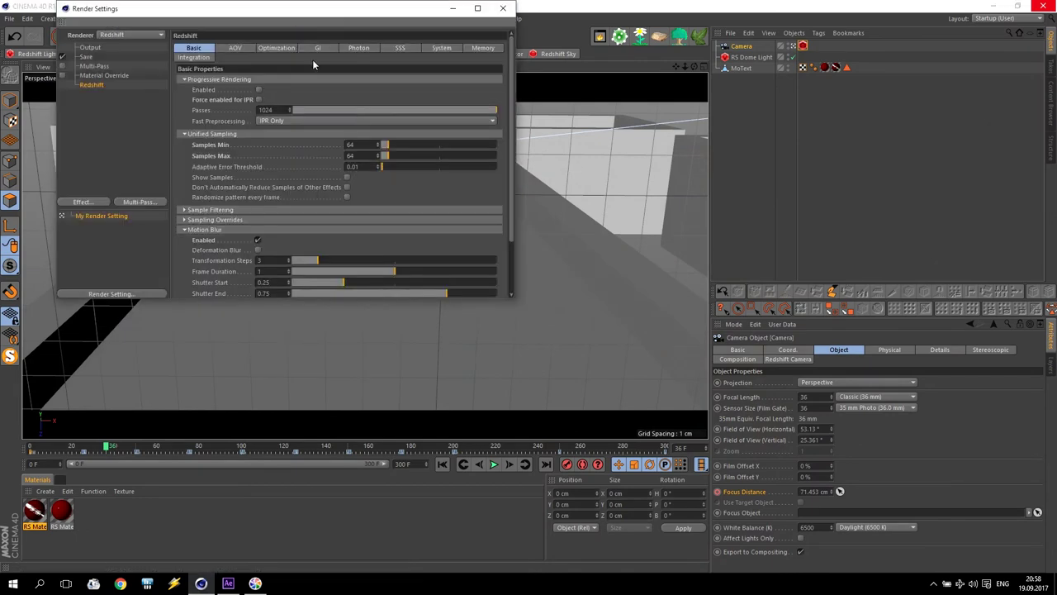
type("128")
double_click(357, 143)
type("1828")
left_click_drag(368, 147, 300, 146)
type("128")
key("Return")
left_click(503, 8)
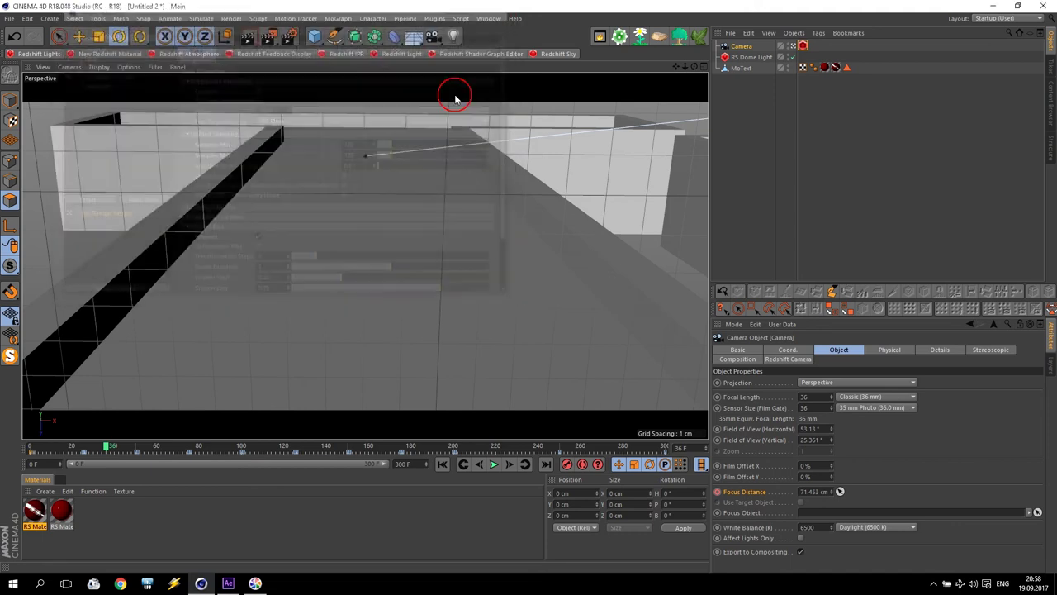
left_click_drag(53, 446, 666, 442)
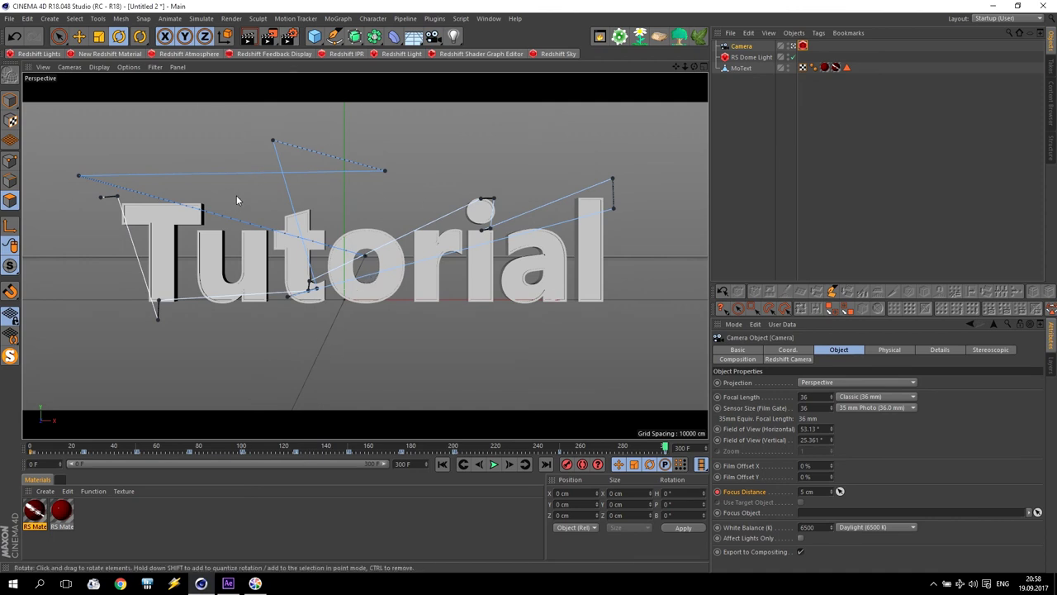
Switch to After Effects and review the imported sounds AM Radio Static 02.mp3, Bluezone-BC0201-drone-ambience-047.wav and Glitch_Small_04.wav
left_click(228, 583)
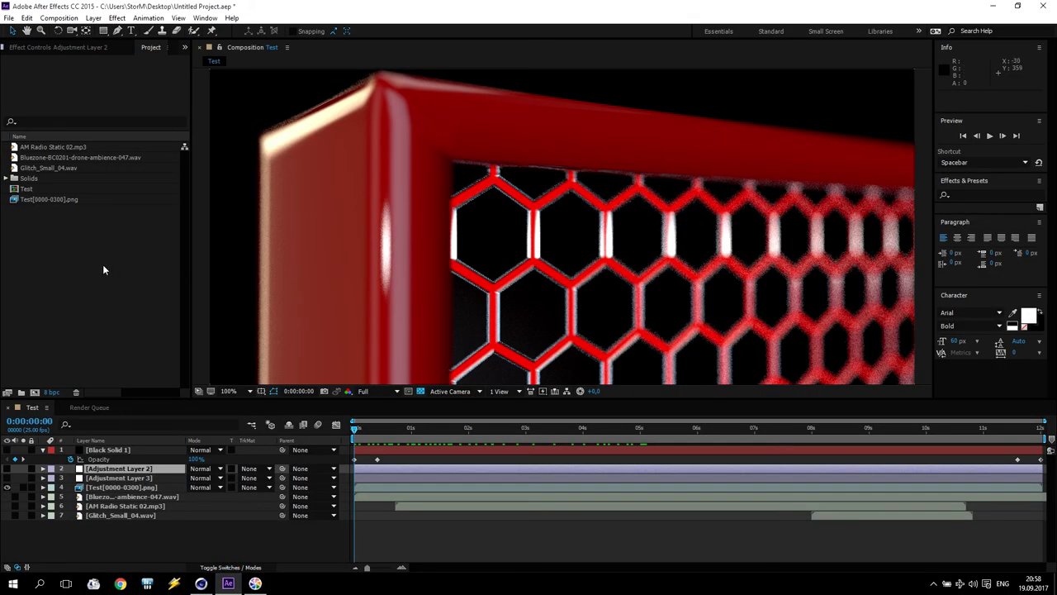
left_click(53, 148)
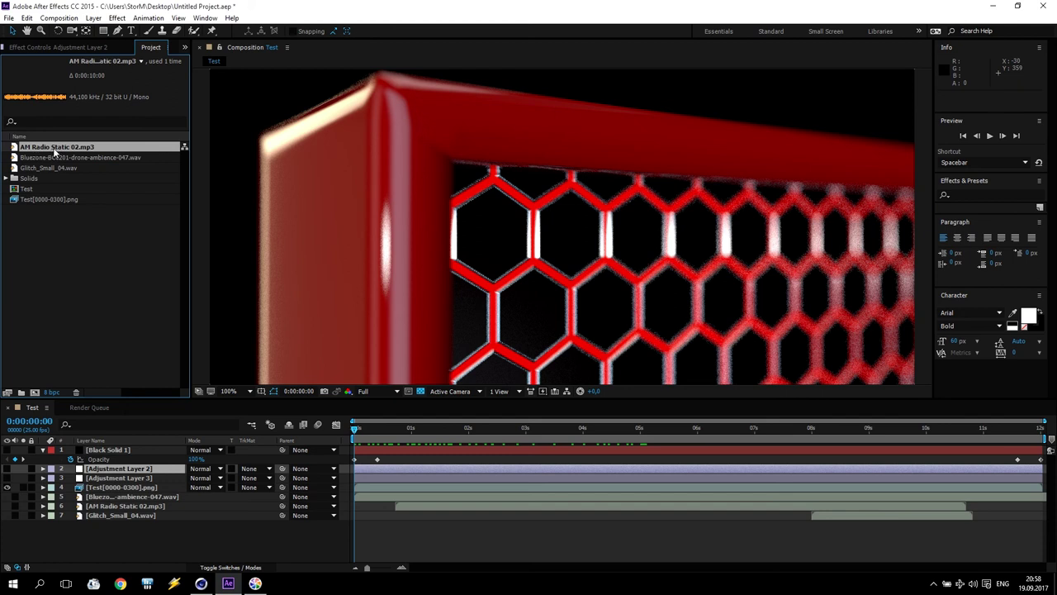
left_click(55, 159)
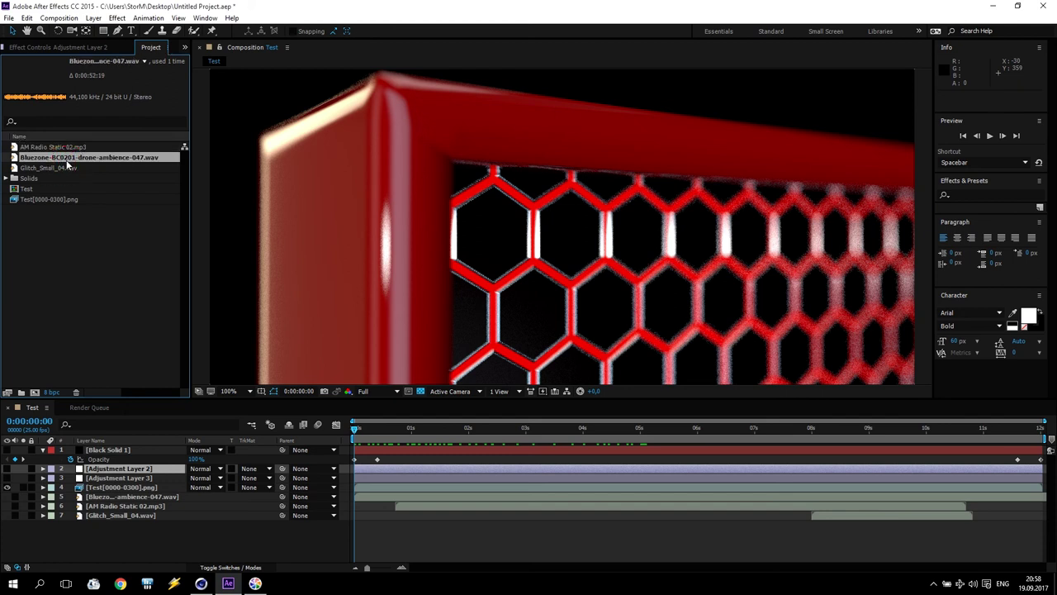
left_click(63, 169)
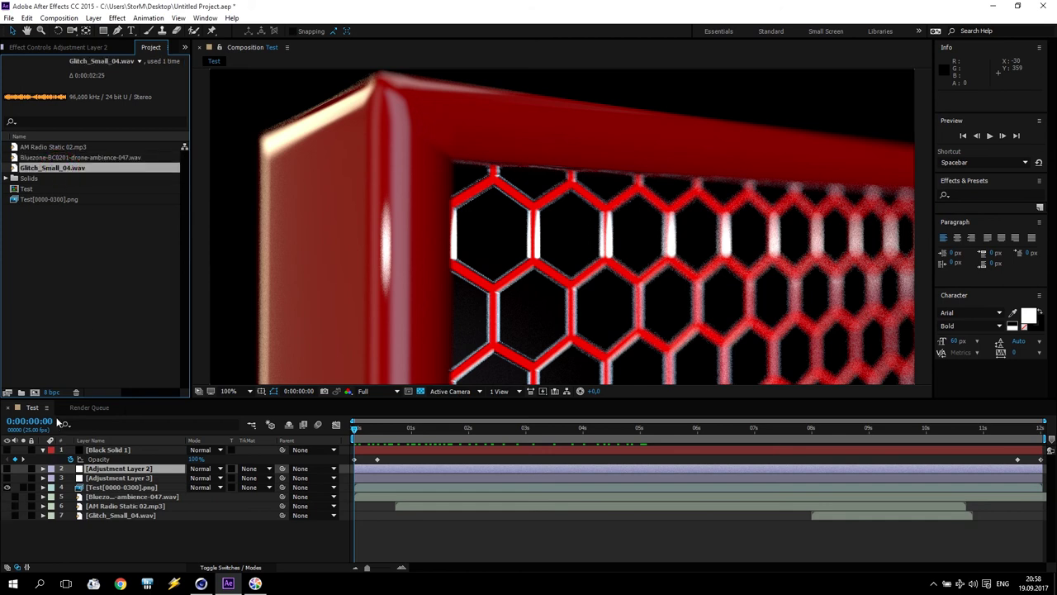
Select the Test[0000-0300].png footage, preview the composition from the first frame and scrub to 0:00:00:21
left_click(58, 199)
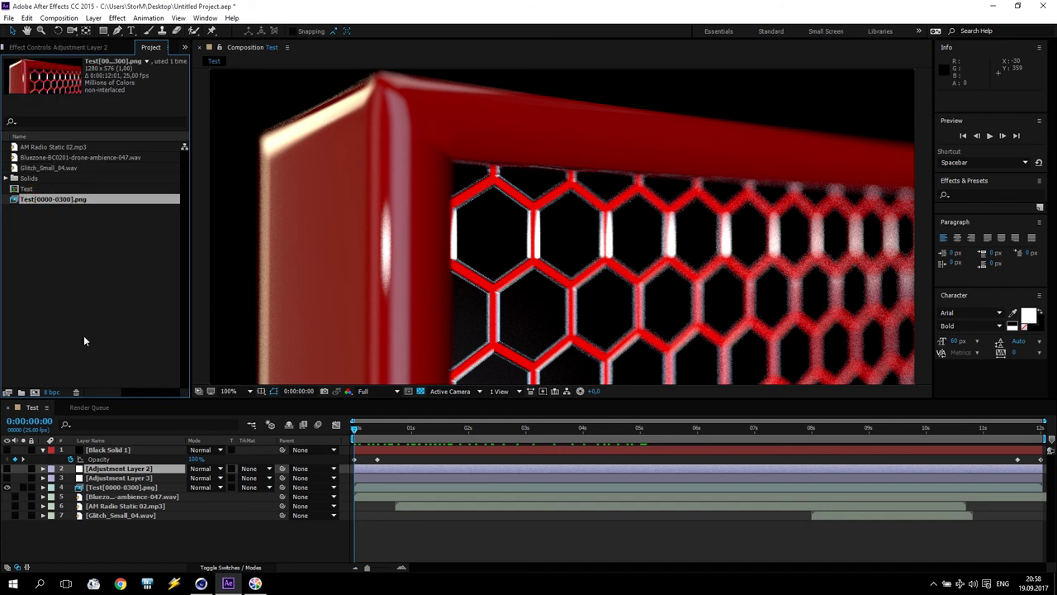
left_click_drag(378, 427, 334, 424)
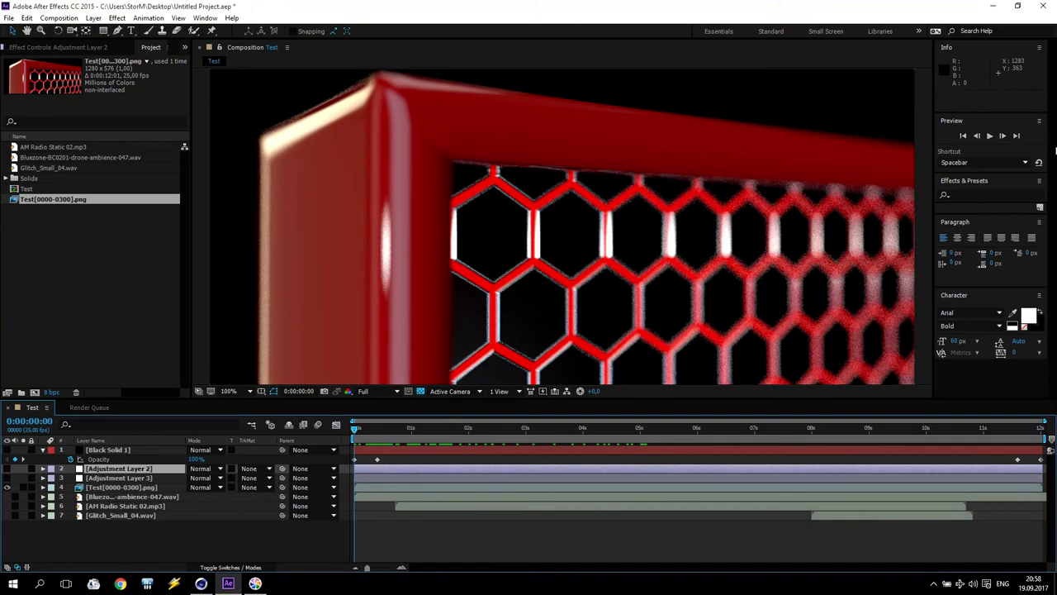
left_click(991, 136)
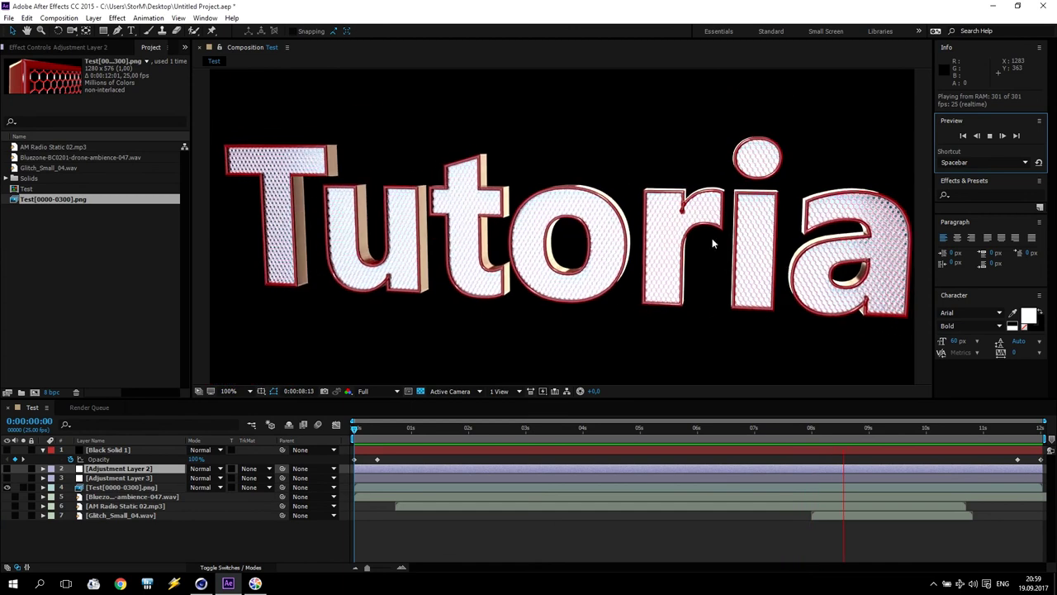
key("space")
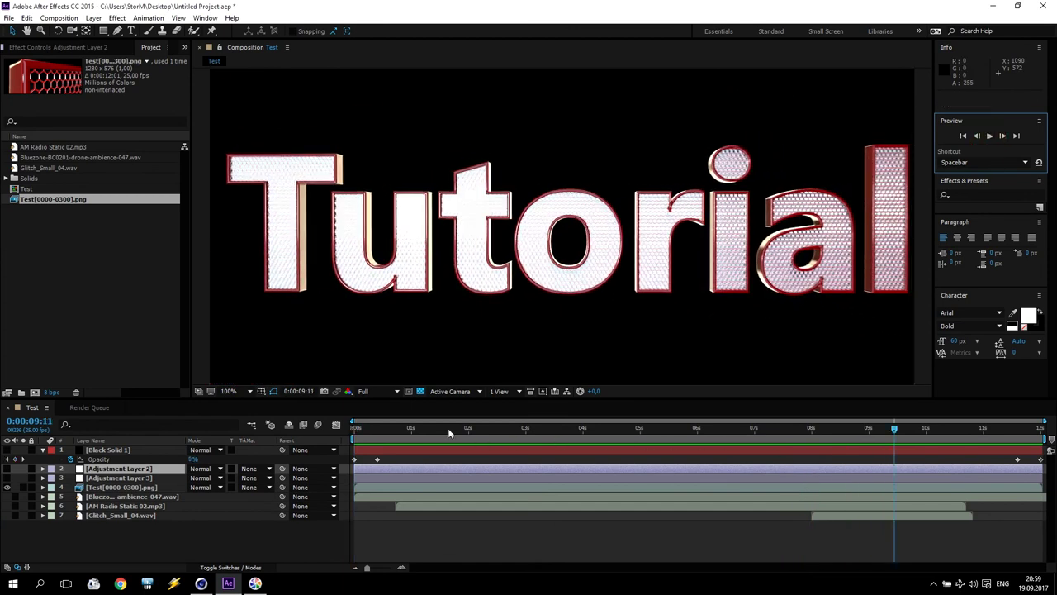
left_click(406, 428)
left_click_drag(405, 432, 401, 427)
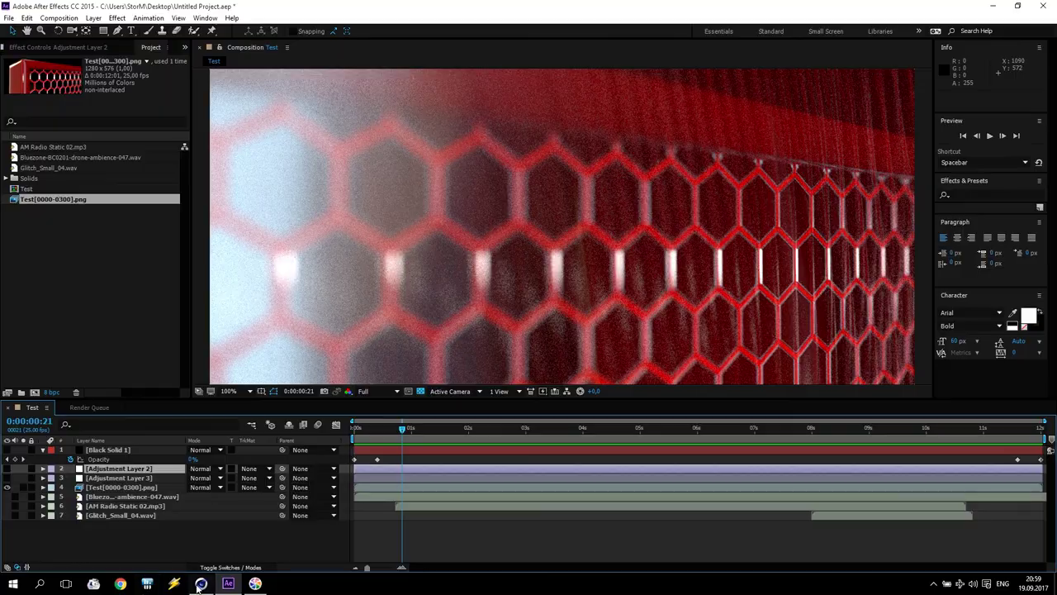
Switch to Cinema 4D, review Redshift's motion blur settings in the render settings and return to After Effects
left_click(201, 583)
left_click(288, 35)
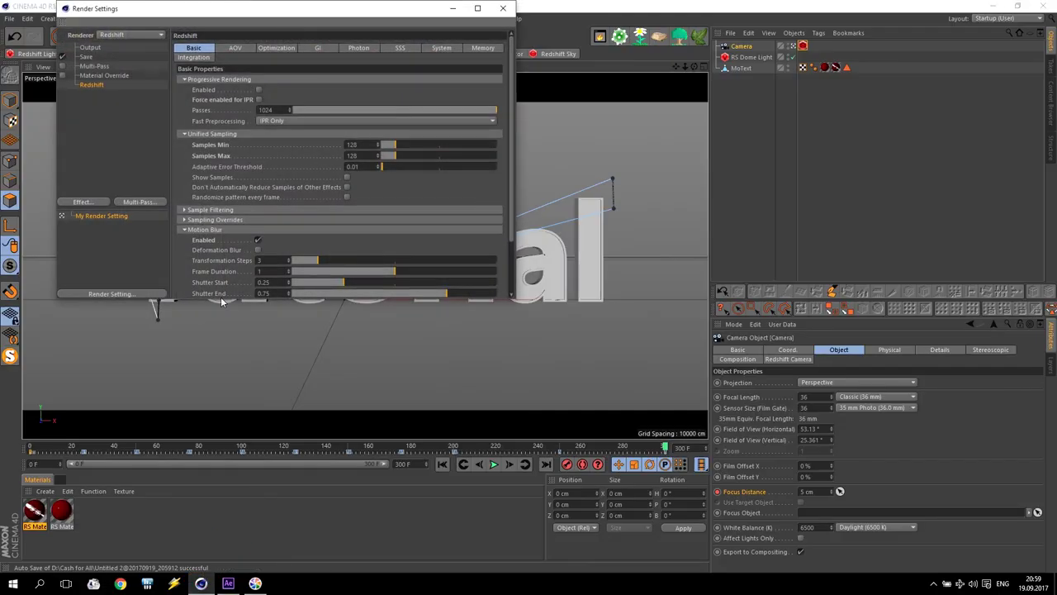
scroll(256, 274, "down", 2)
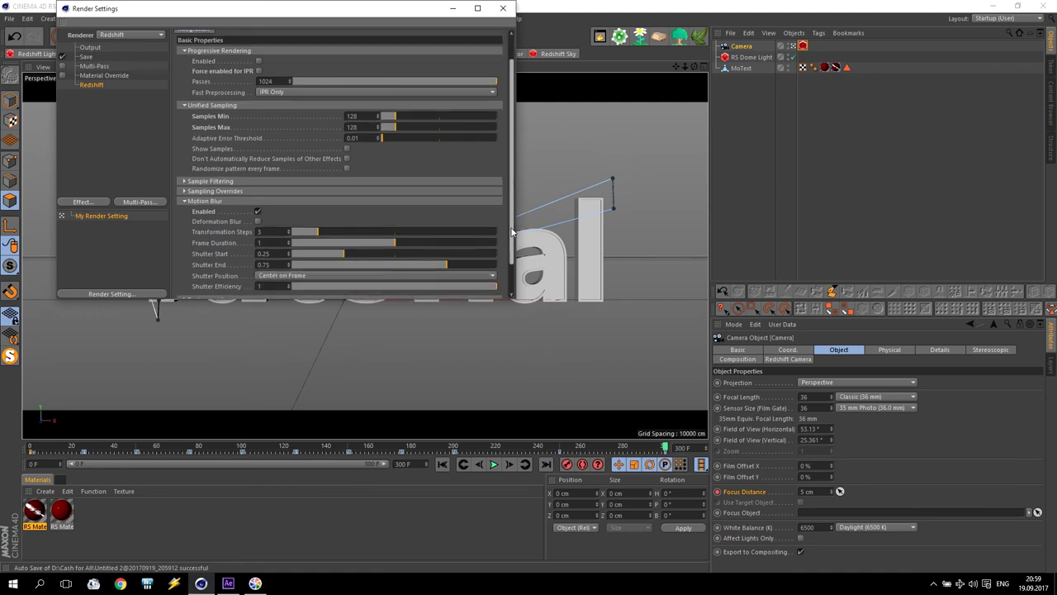
left_click(992, 6)
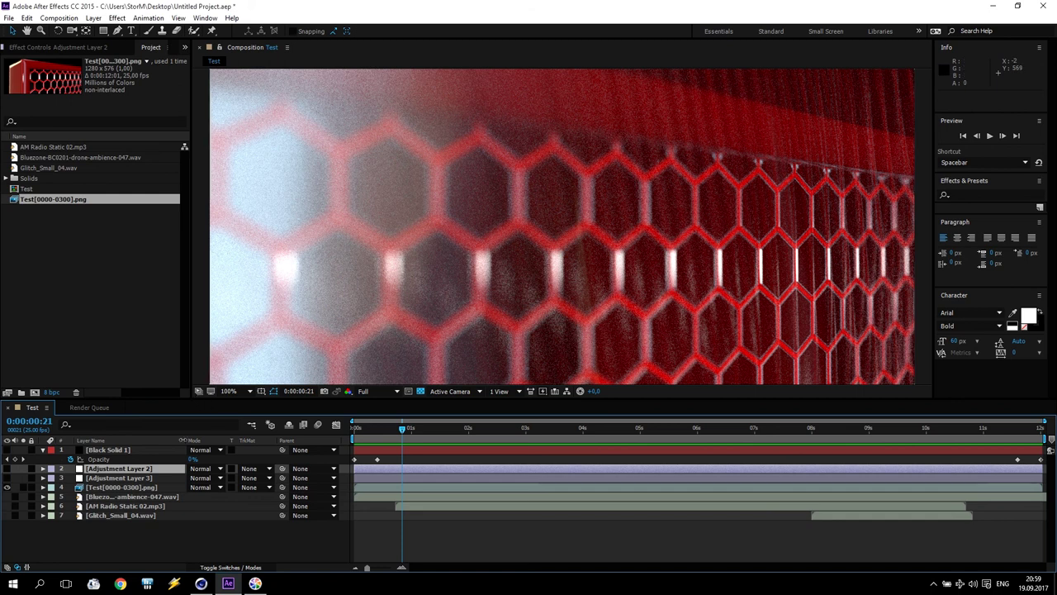
Review the Magic Bullet Looks effect on Adjustment Layer 3 and the Twitch effect on Adjustment Layer 2
left_click(123, 479)
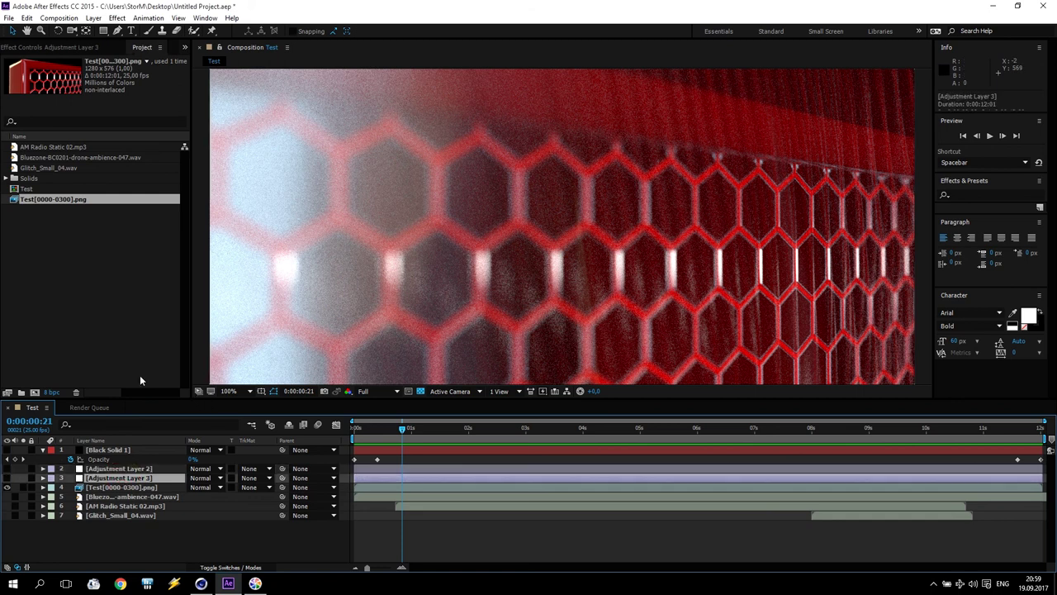
left_click(71, 47)
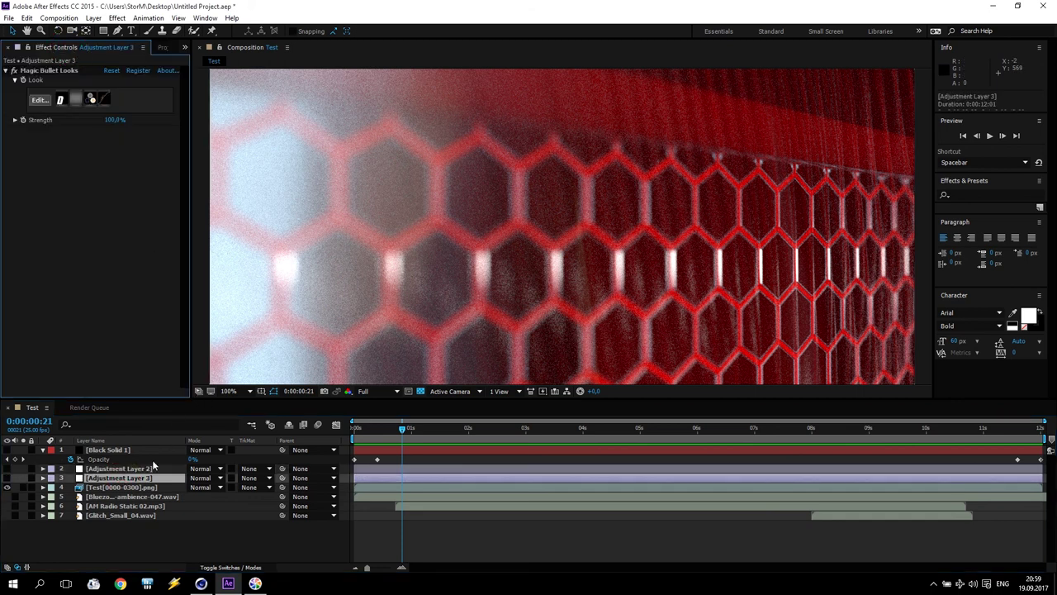
left_click(129, 470)
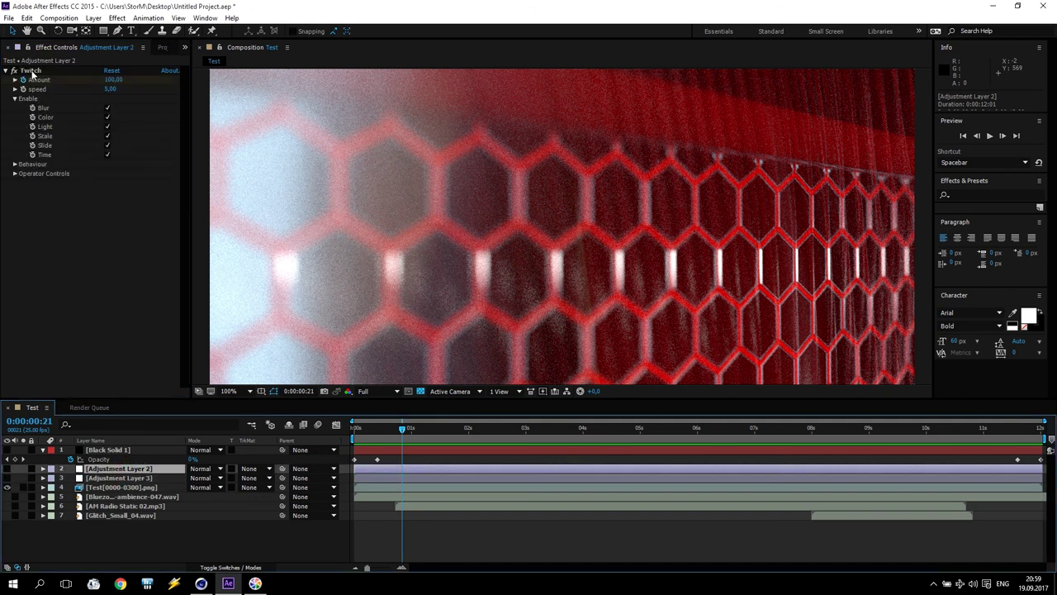
left_click(117, 18)
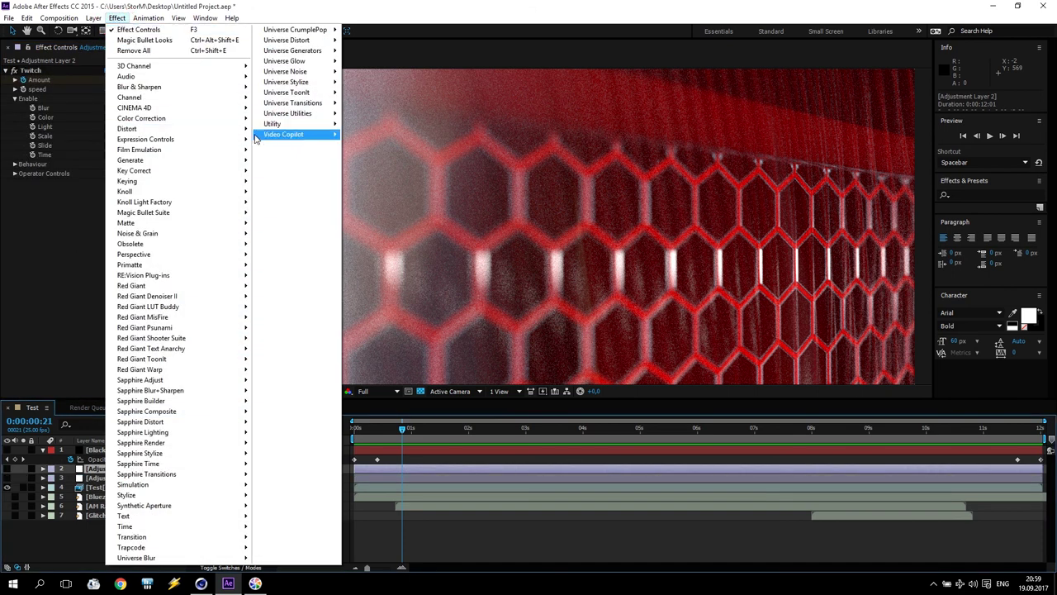
left_click(49, 282)
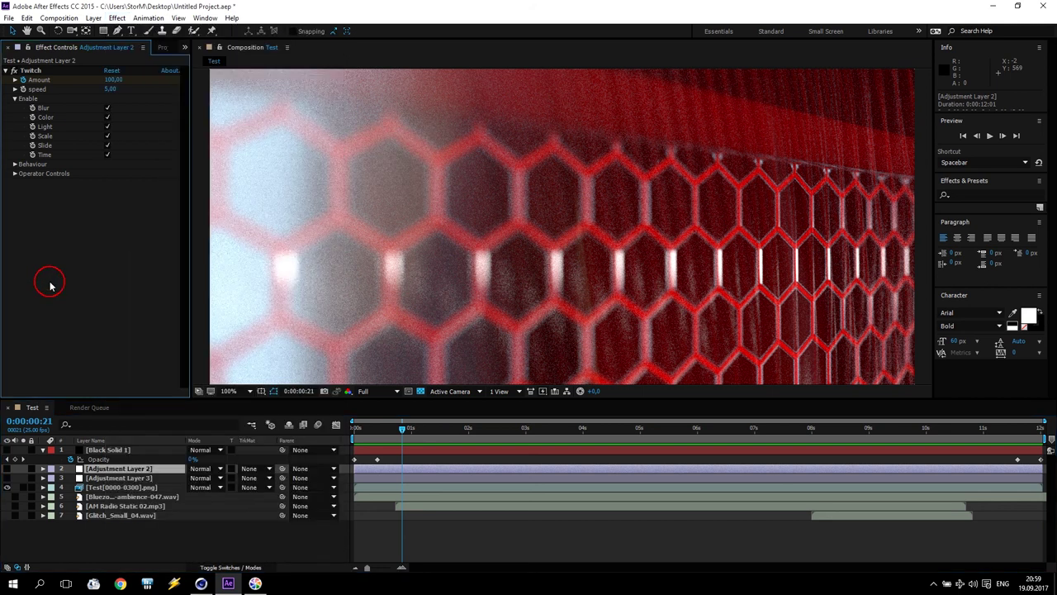
Make Adjustment Layer 2 visible, reveal its Twitch Amount keyframes and scrub between 0:00:00:18 and 0:00:00:21
left_click(8, 468)
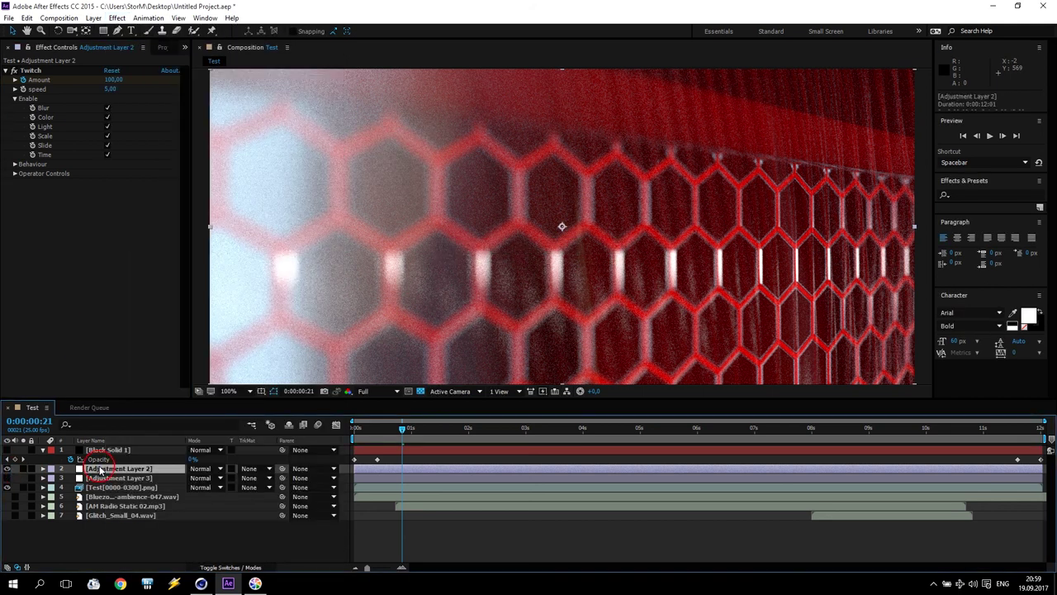
key("u")
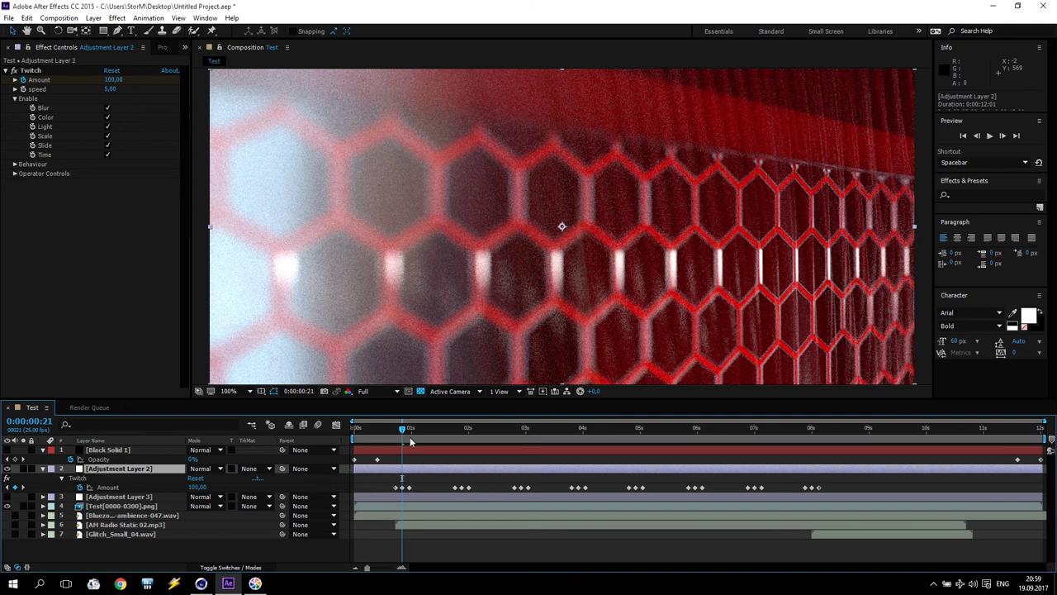
mouse_move(400, 436)
left_mouse_down()
mouse_move(385, 433)
mouse_move(396, 432)
left_mouse_up()
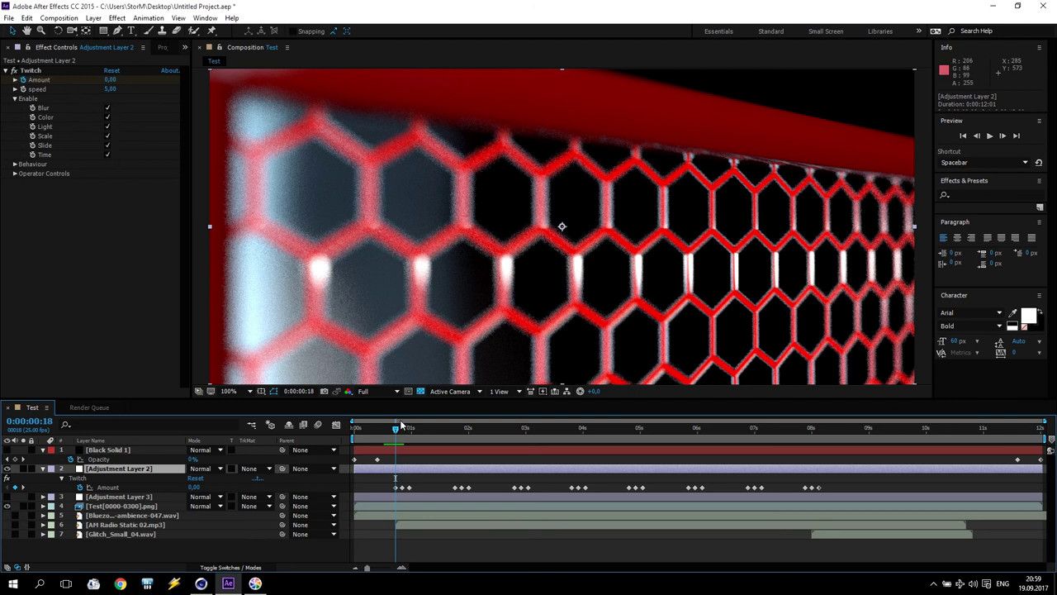
left_click_drag(397, 431, 403, 429)
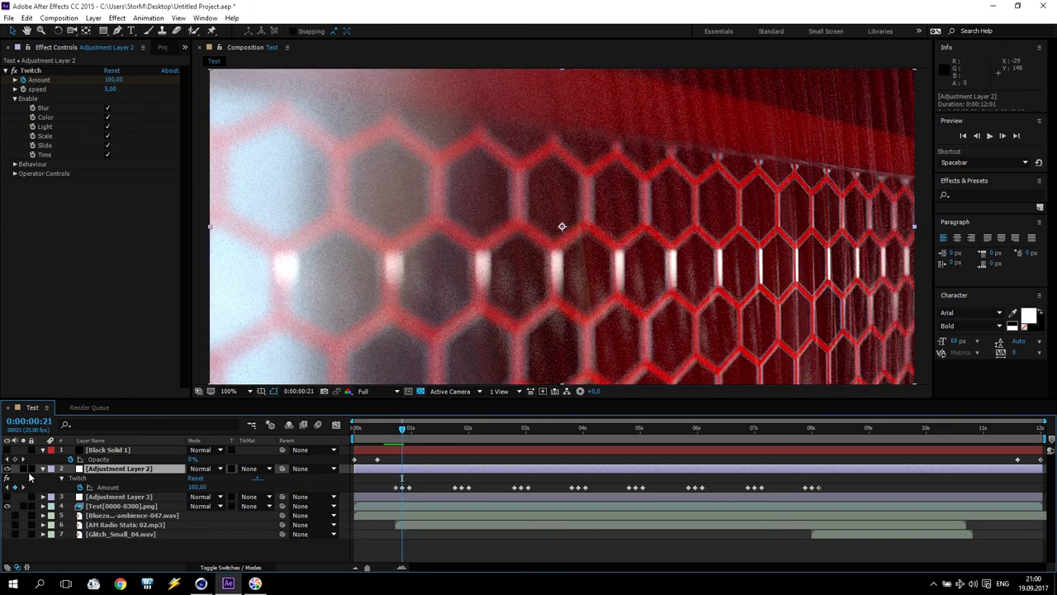
Preview the composition with the Twitch effect from the first frame, and inspect the frame at 0:00:11:14
left_click_drag(400, 432, 352, 429)
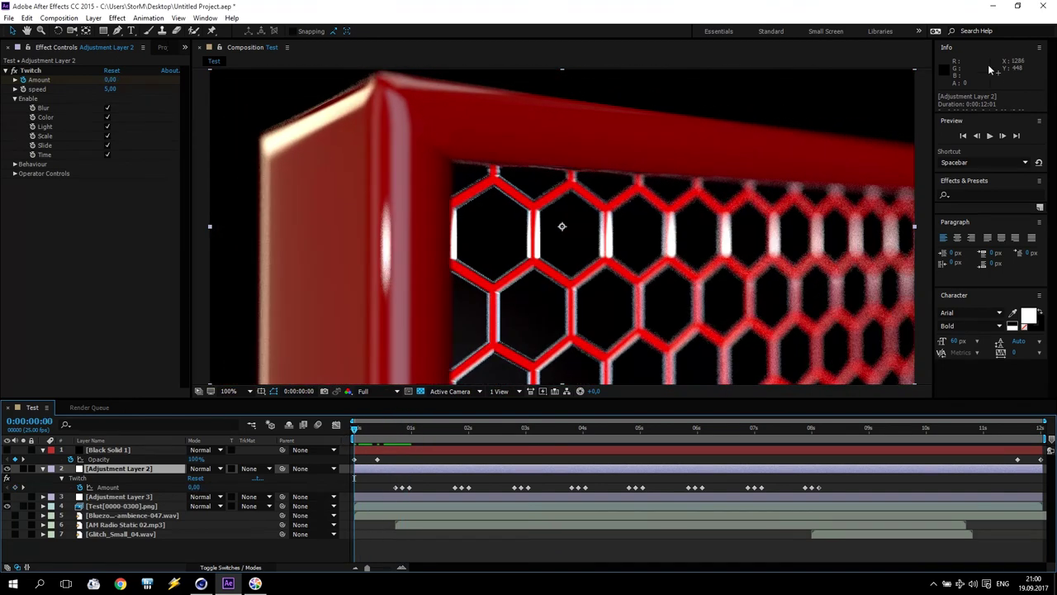
left_click(992, 139)
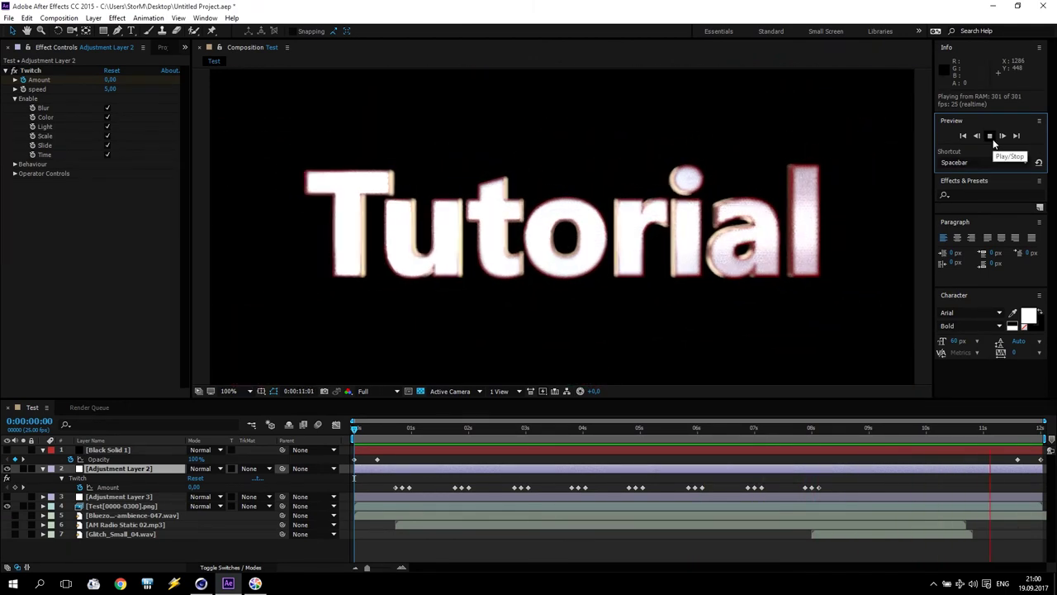
left_click(991, 135)
left_click(990, 135)
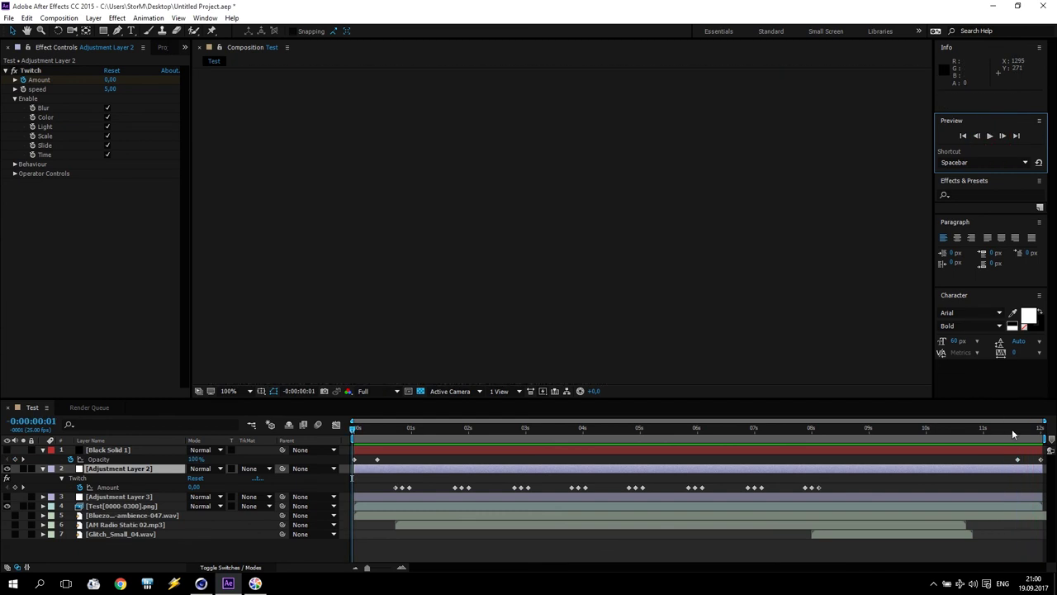
left_click(1015, 429)
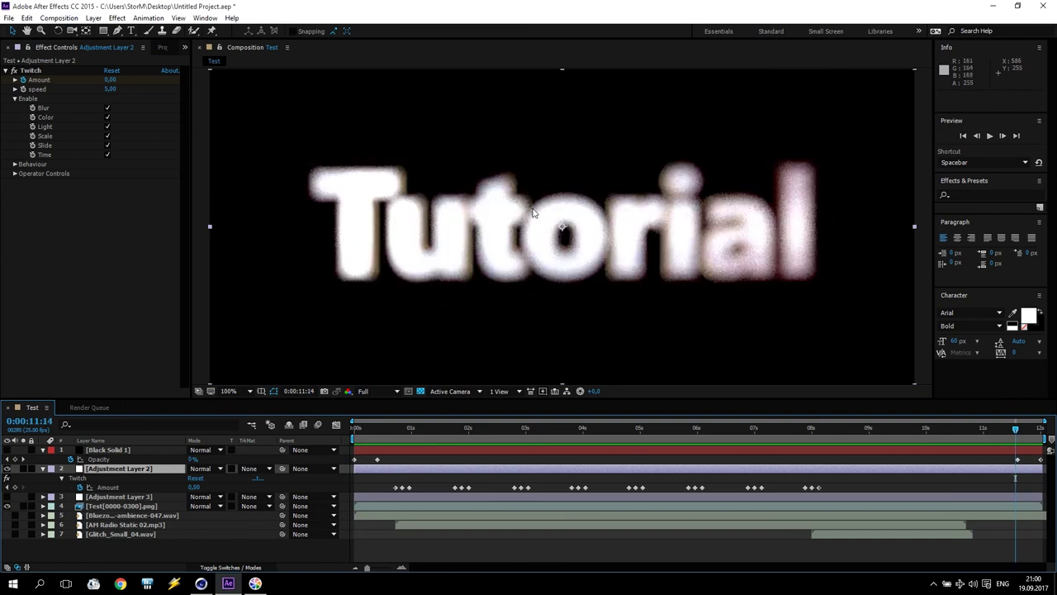
Switch to Cinema 4D, minimize the Render Settings window and return to After Effects
left_click(207, 586)
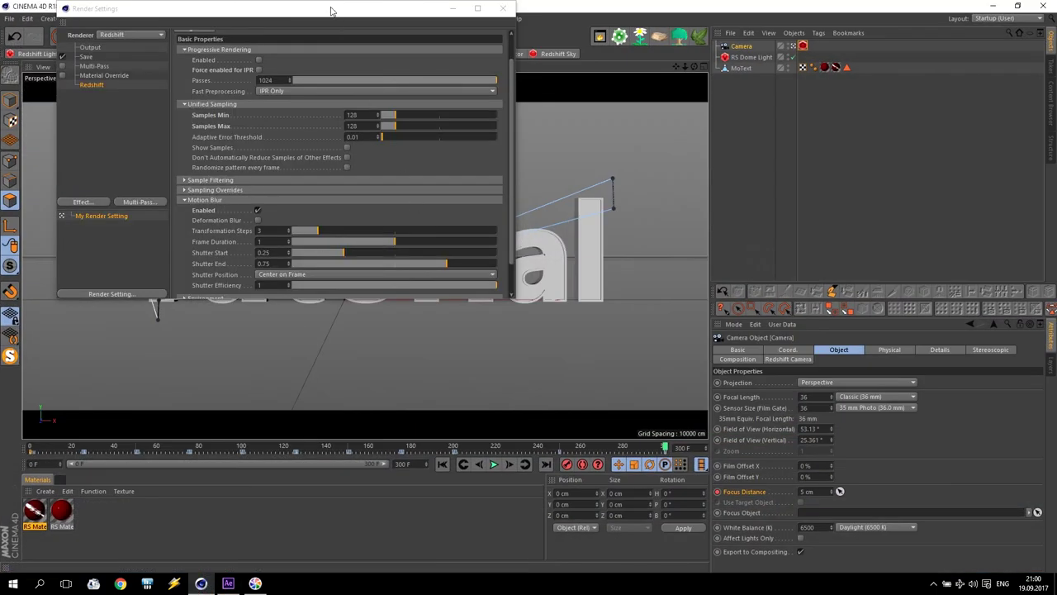
left_click(455, 8)
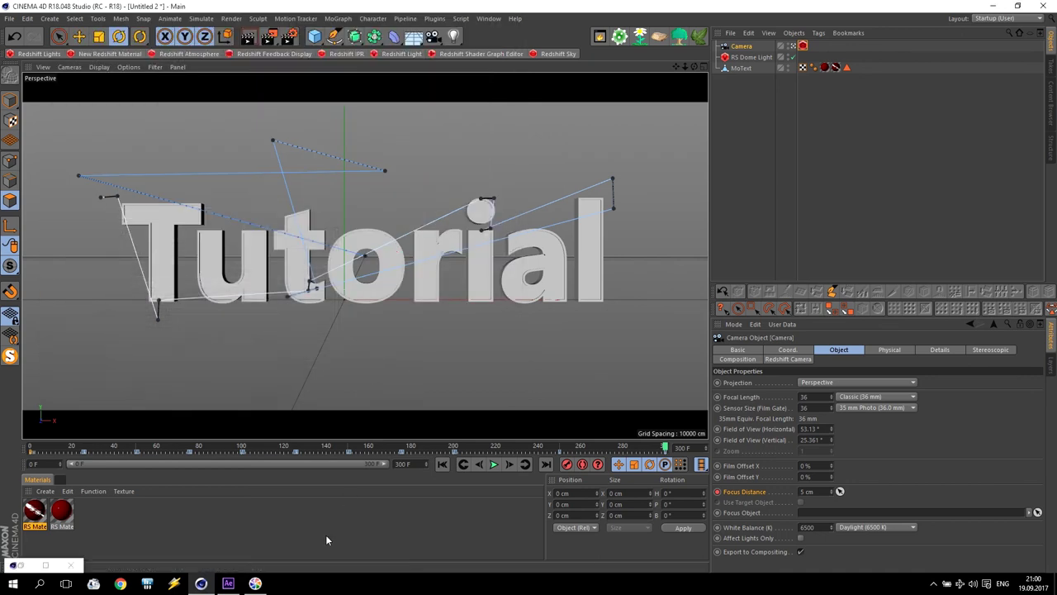
left_click(228, 584)
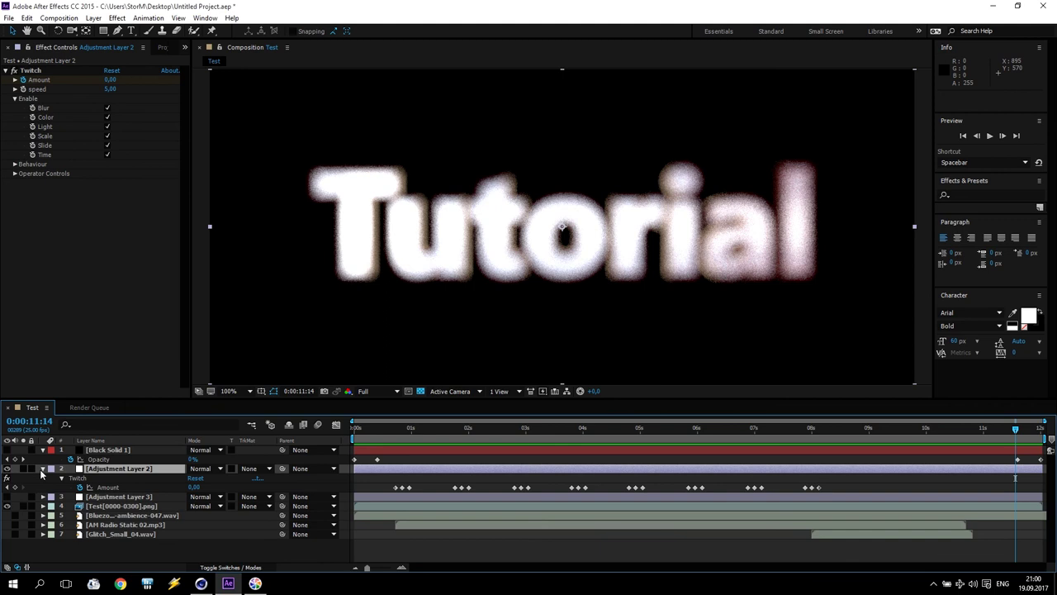
Expand the AM Radio Static 02.mp3 layer's Audio Levels keyframes and waveform, and scrub to 0:00:01:10
left_click(124, 526)
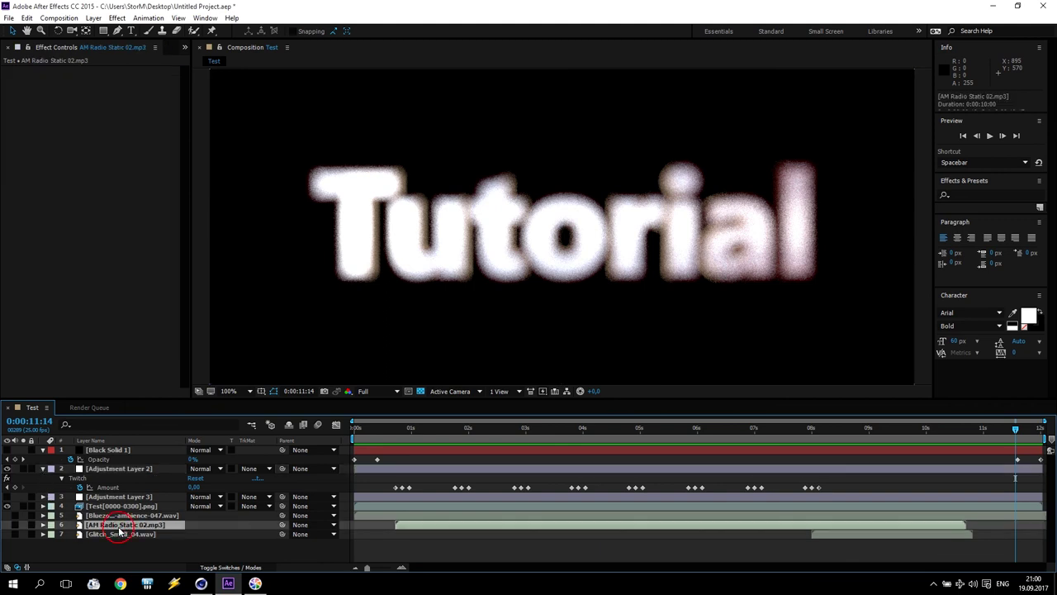
left_click(43, 525)
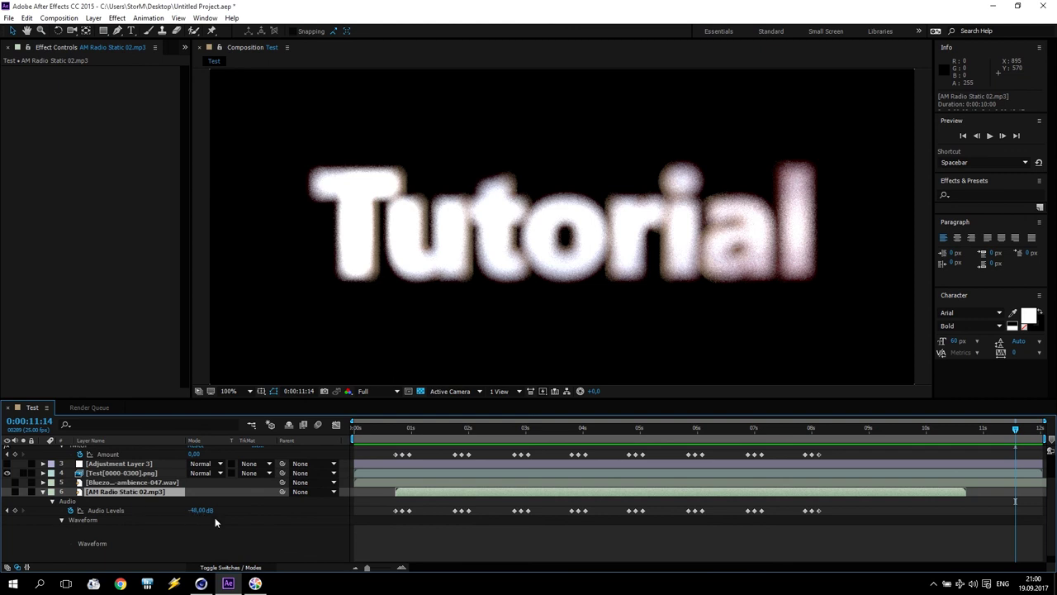
left_click_drag(487, 430, 466, 430)
scroll(519, 505, "down", 1)
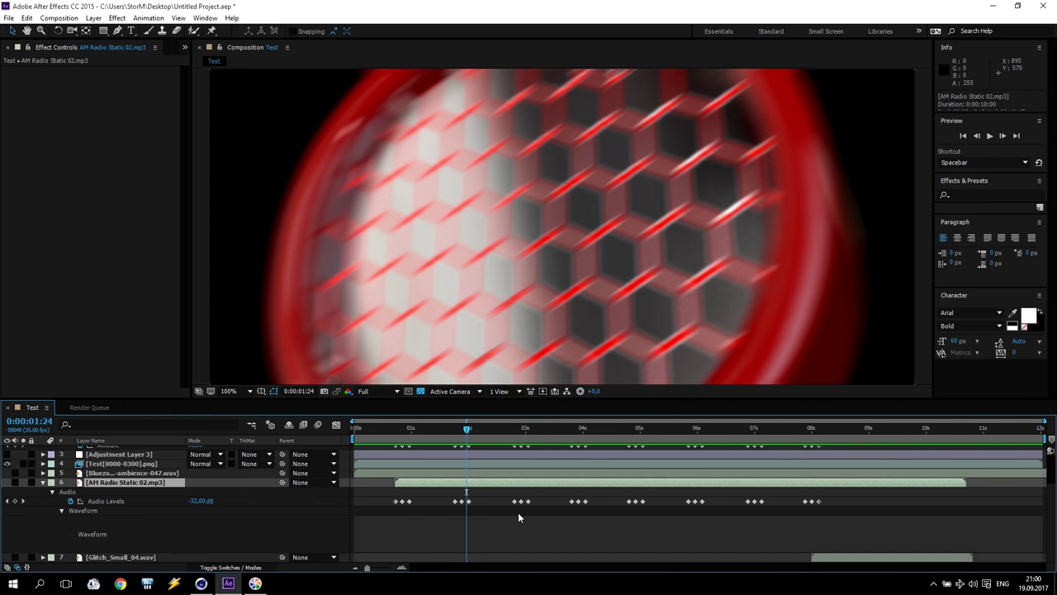
left_click(61, 512)
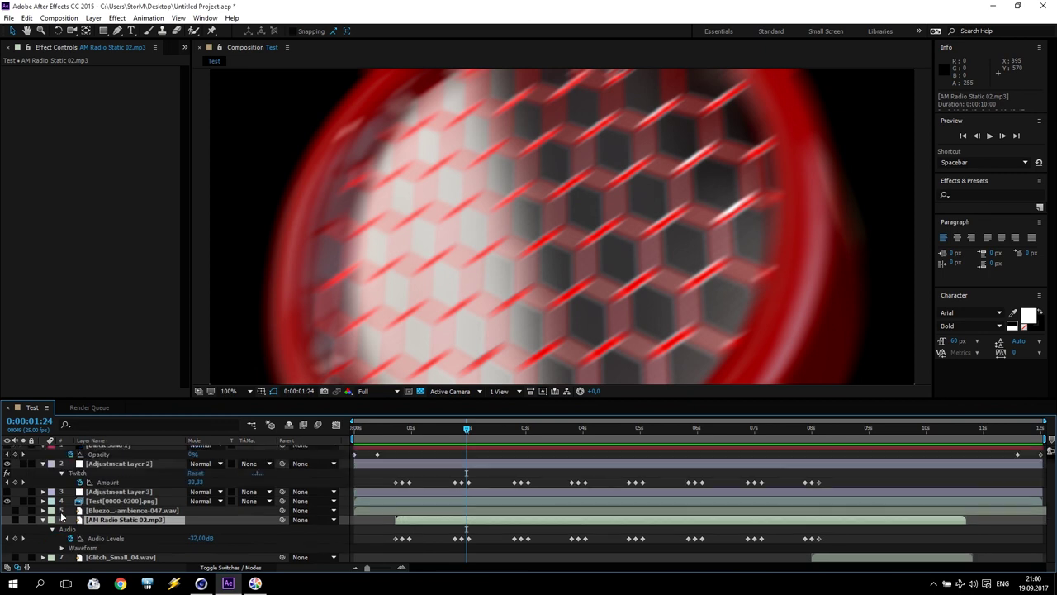
left_click(62, 547)
scroll(141, 541, "down", 1)
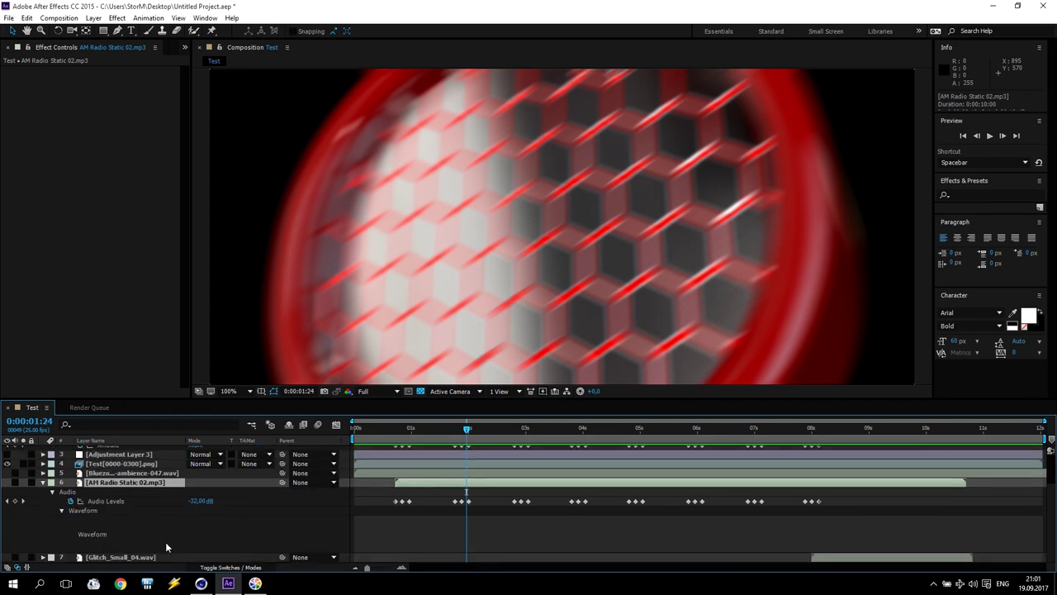
left_click_drag(464, 427, 433, 427)
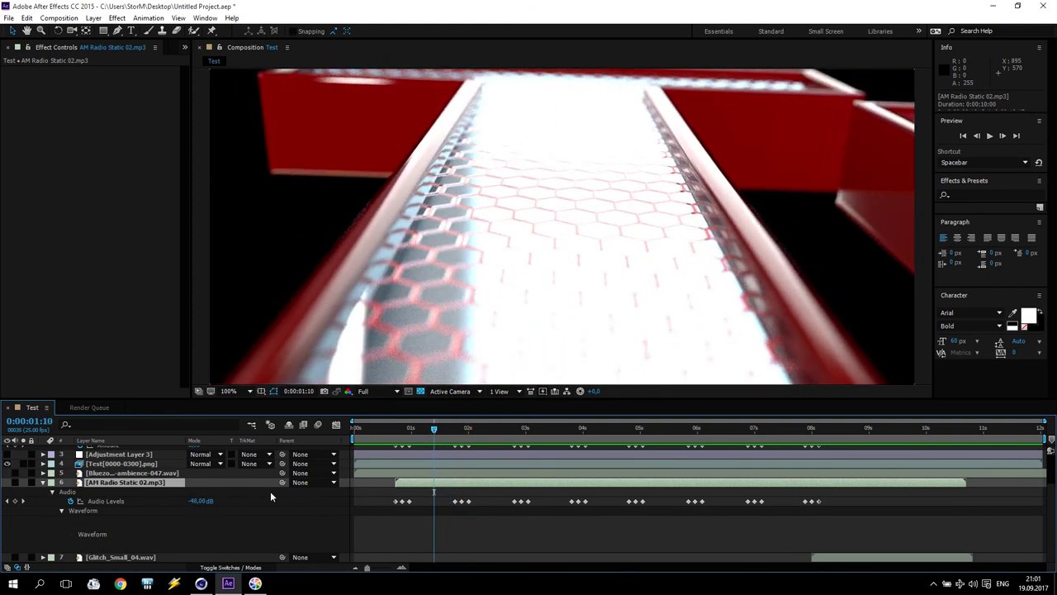
Enable the AM Radio Static 02.mp3 layer's audio, check the system volume and preview the composition with sound
left_click(14, 482)
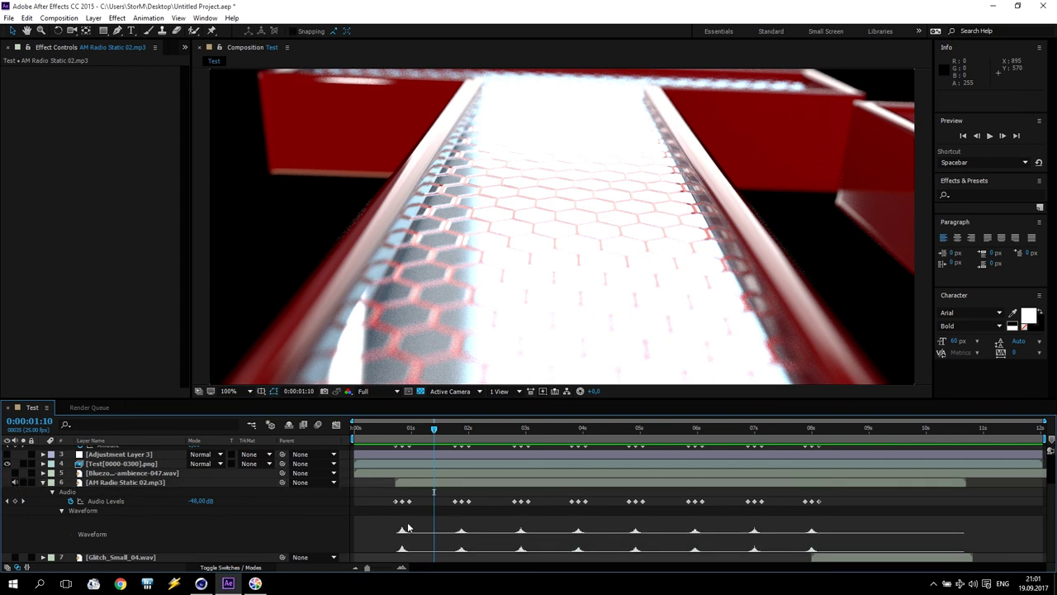
left_click_drag(437, 431, 409, 431)
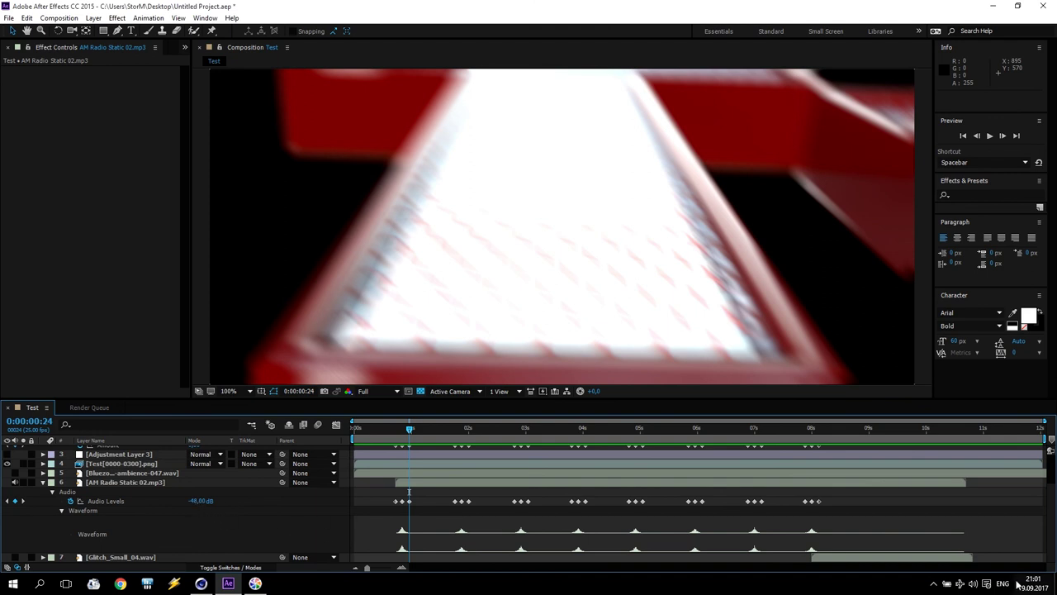
left_click(974, 583)
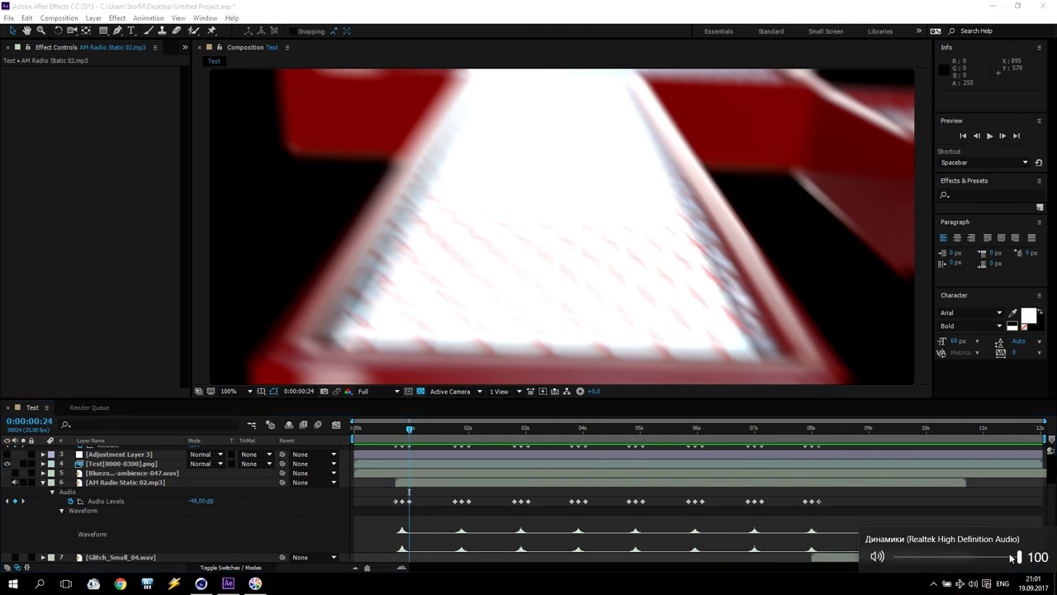
left_click(759, 587)
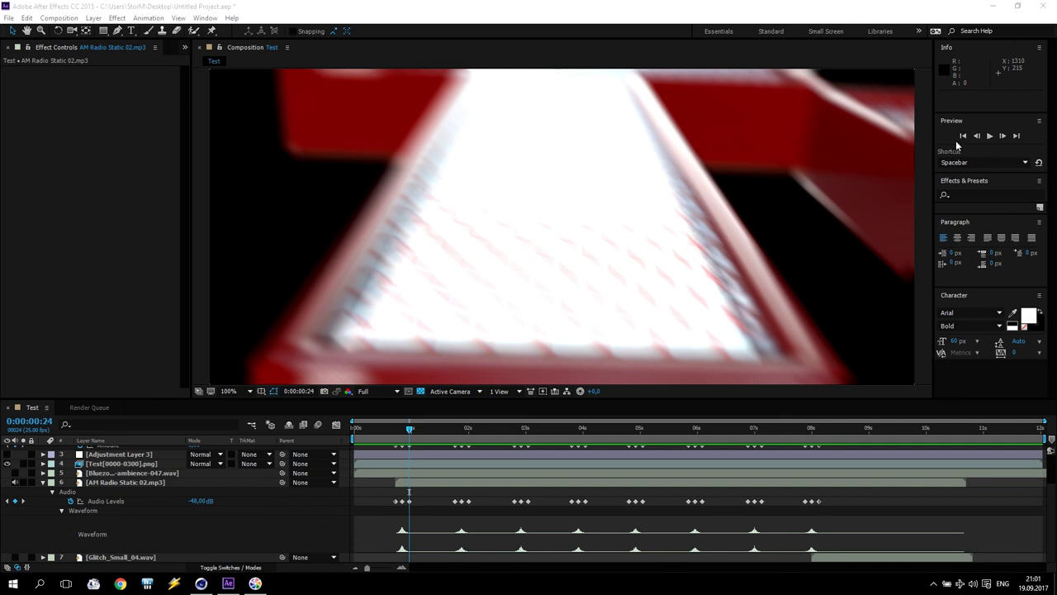
left_click(989, 136)
left_click(991, 136)
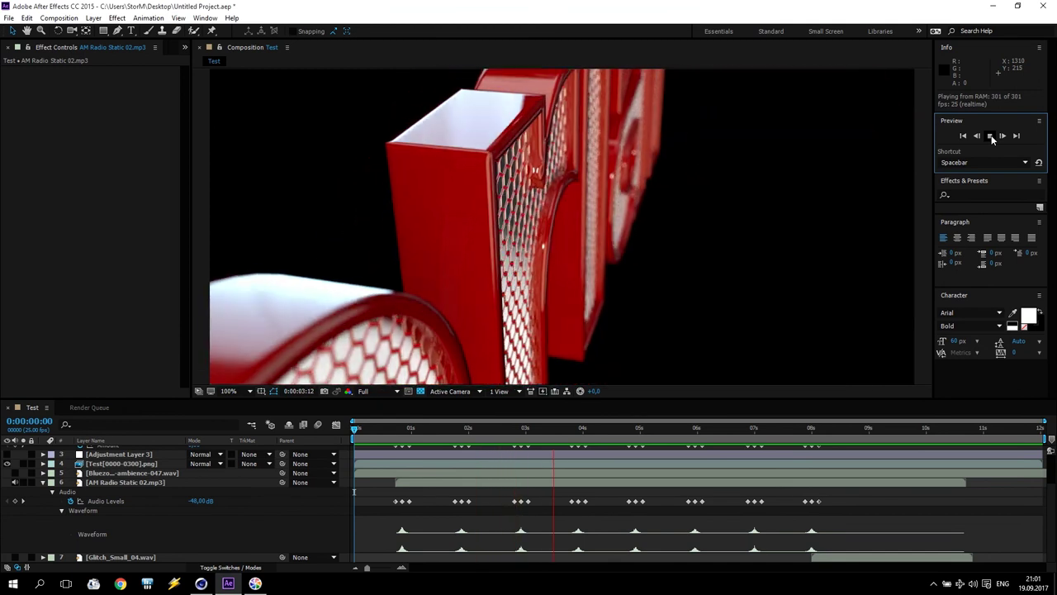
Enable the Bluezone-BC0201-drone-ambience-047.wav layer's audio and preview the composition with sound from the first frame
left_click(990, 135)
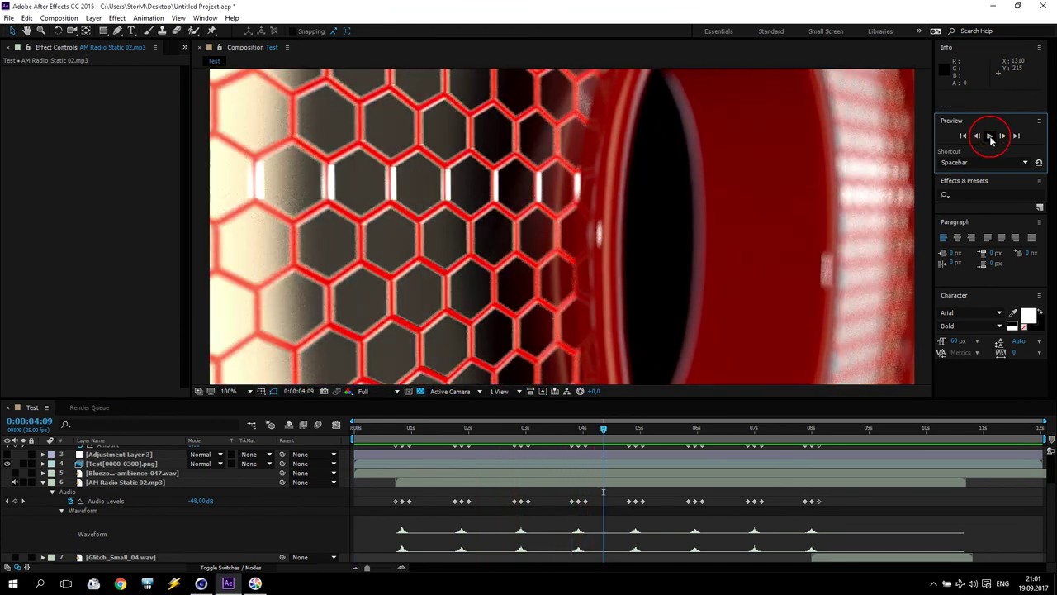
left_click(42, 483)
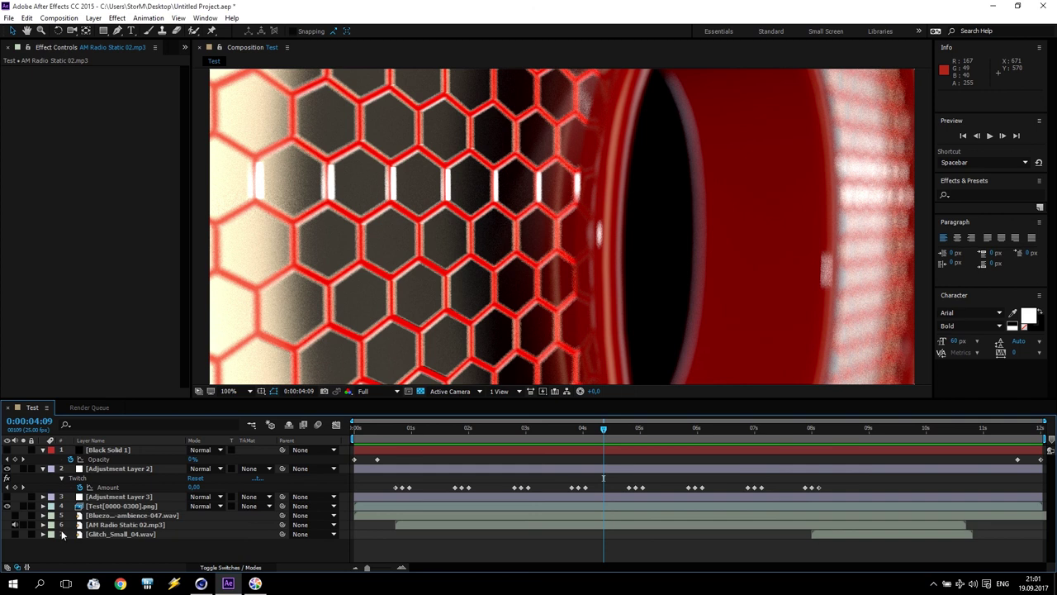
left_click(132, 516)
left_click(15, 517)
left_click(963, 136)
left_click(989, 137)
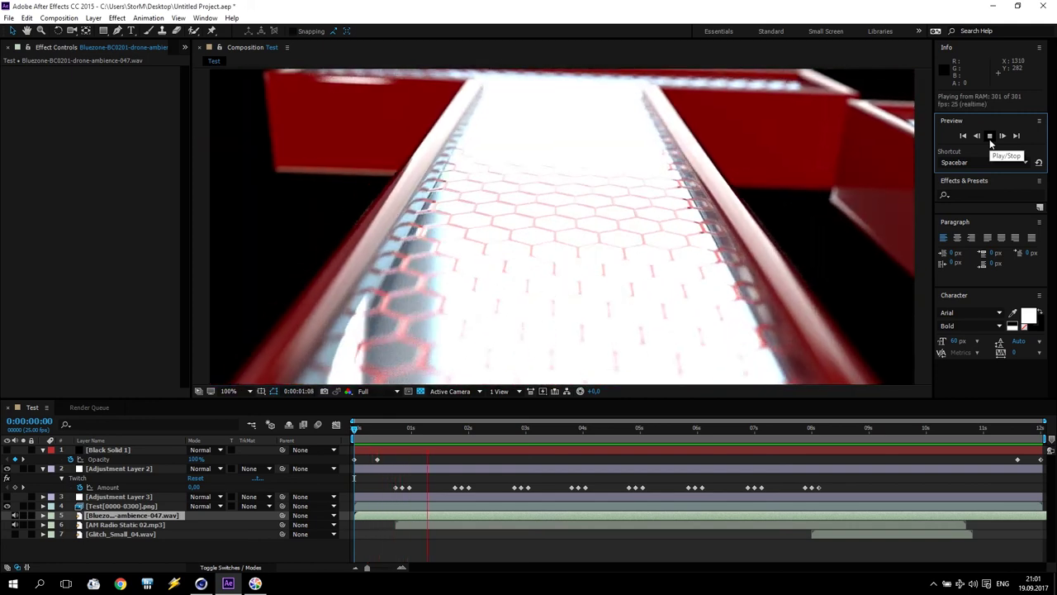
left_click(989, 137)
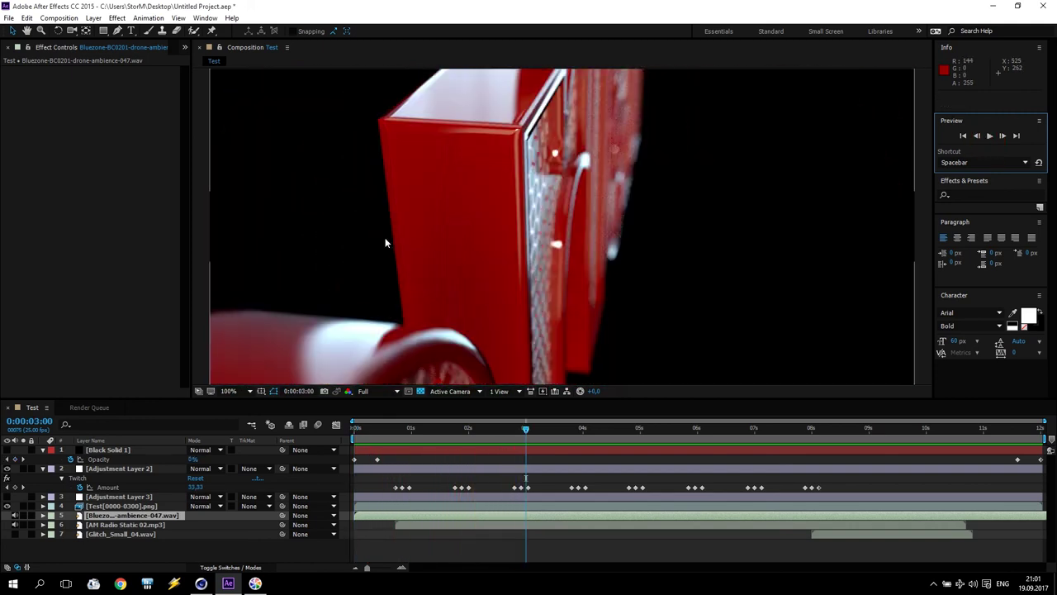
Expand the Glitch_Small_04.wav layer's Audio Levels and waveform, and enable its audio
left_click(100, 535)
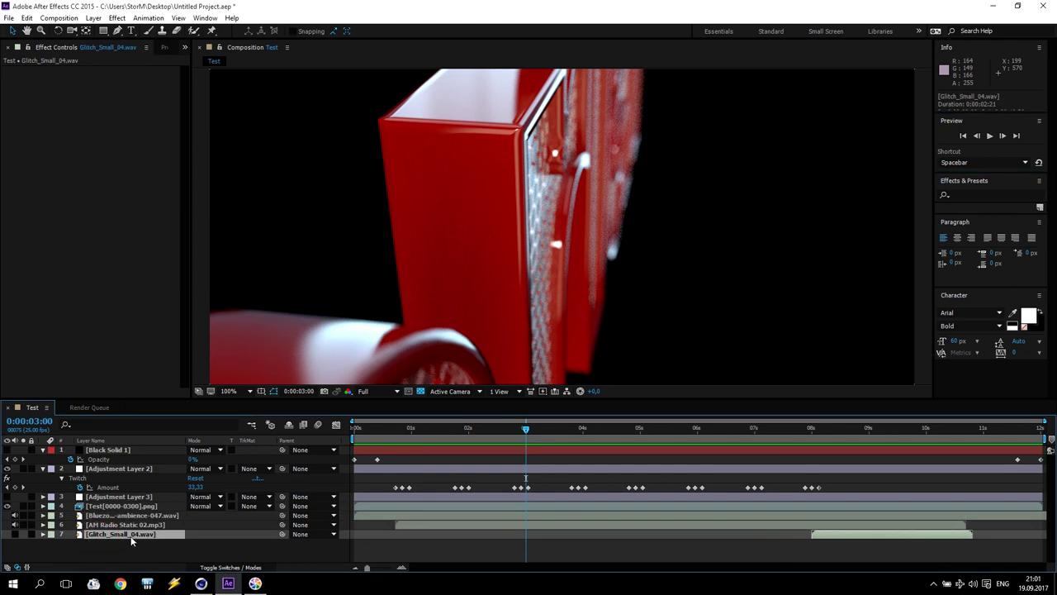
left_click(41, 535, "ctrl")
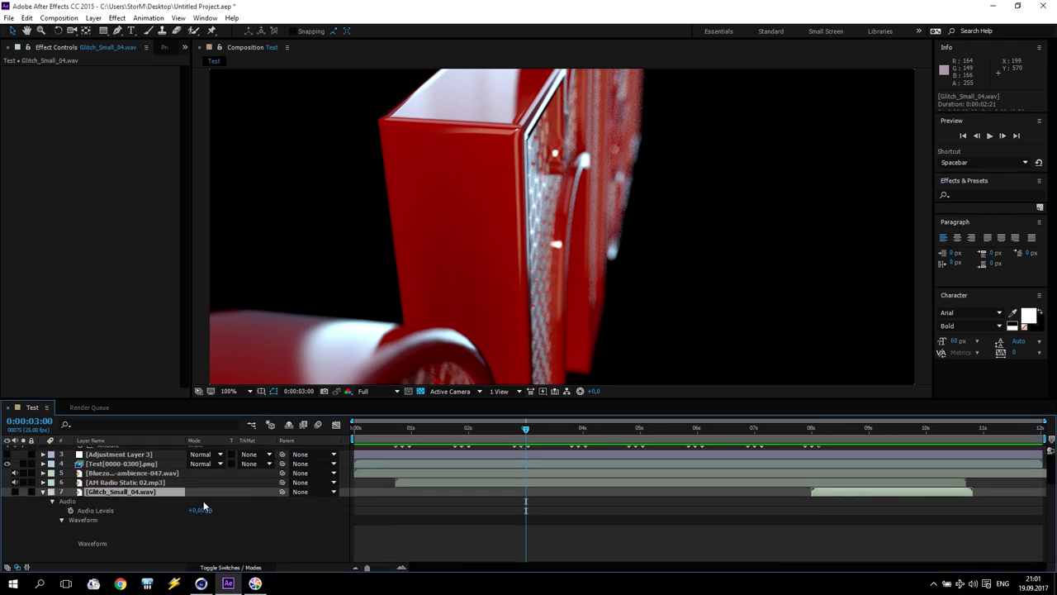
left_click(14, 491)
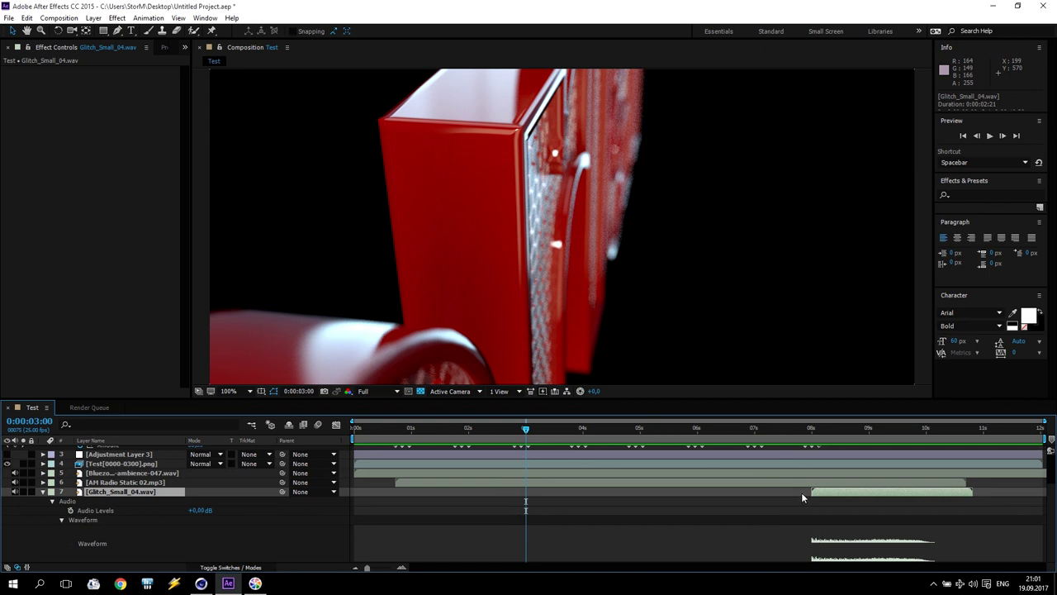
Preview the composition with the glitch sound from 0:00:06:12, and collapse the Glitch_Small_04.wav layer
left_click(726, 430)
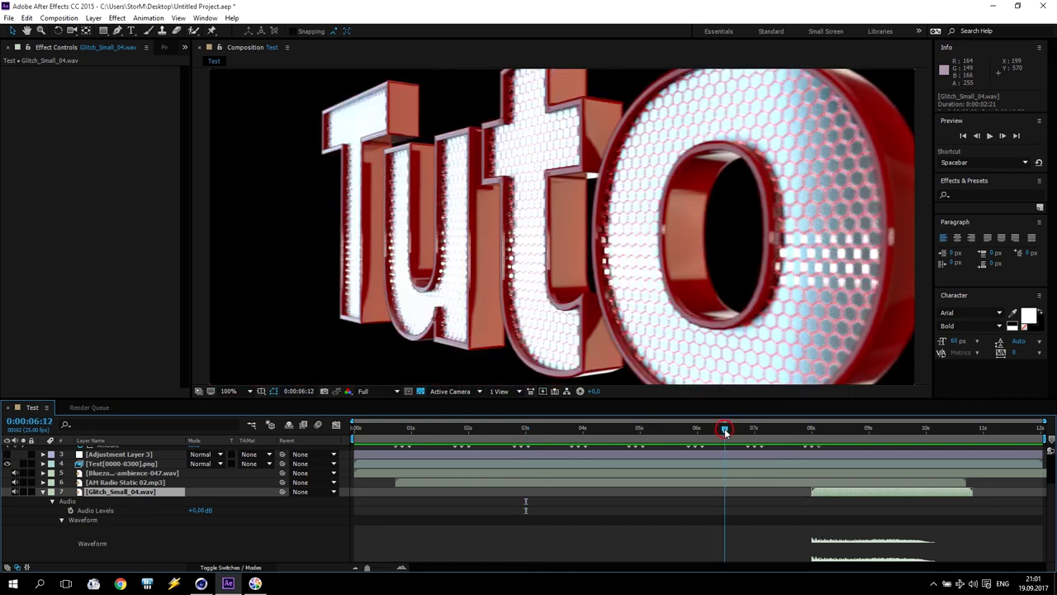
left_click(993, 138)
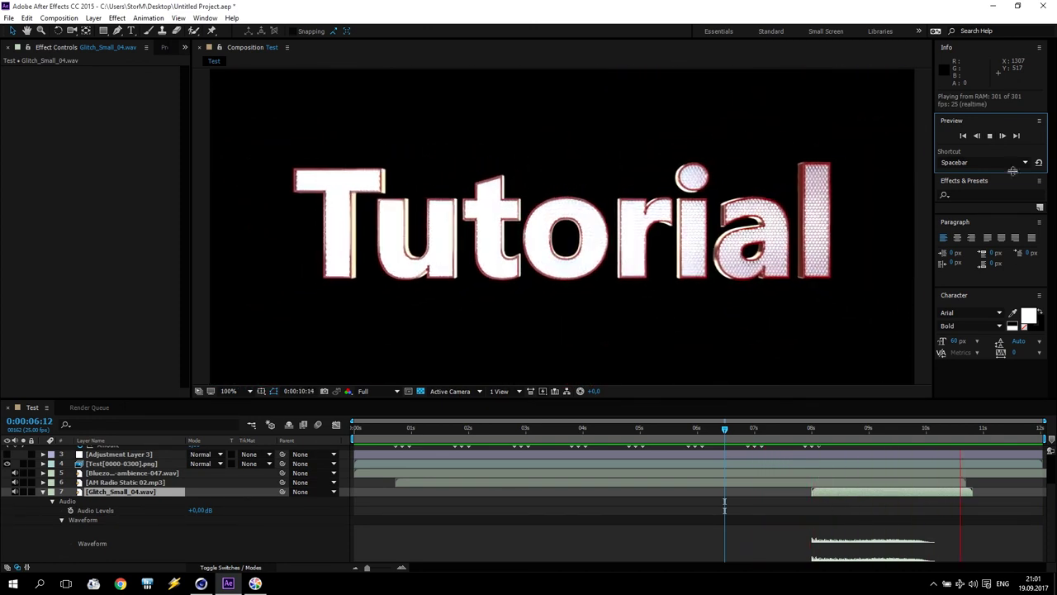
left_click(992, 137)
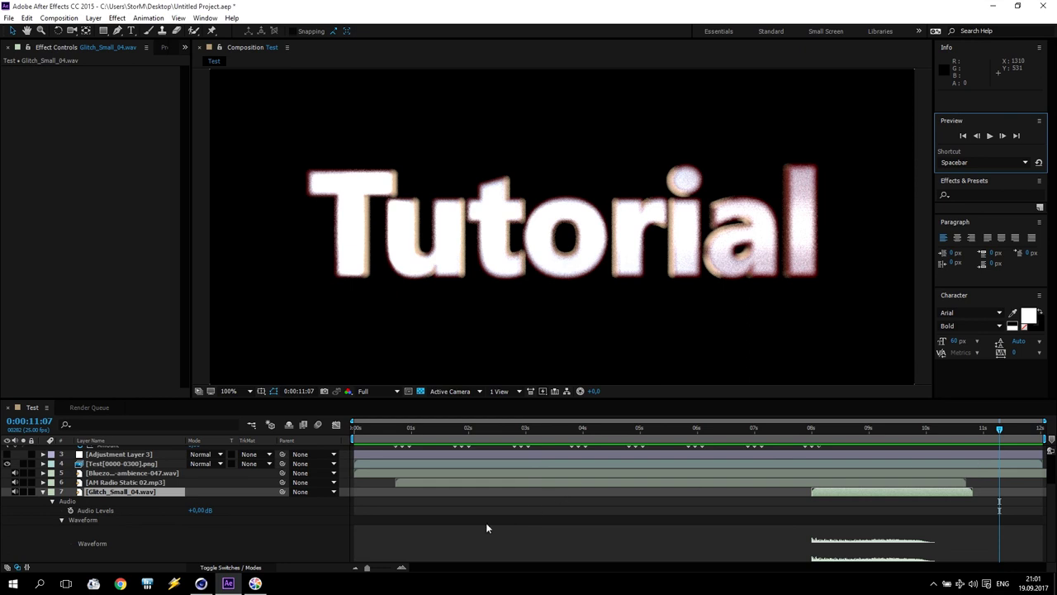
left_click(45, 492)
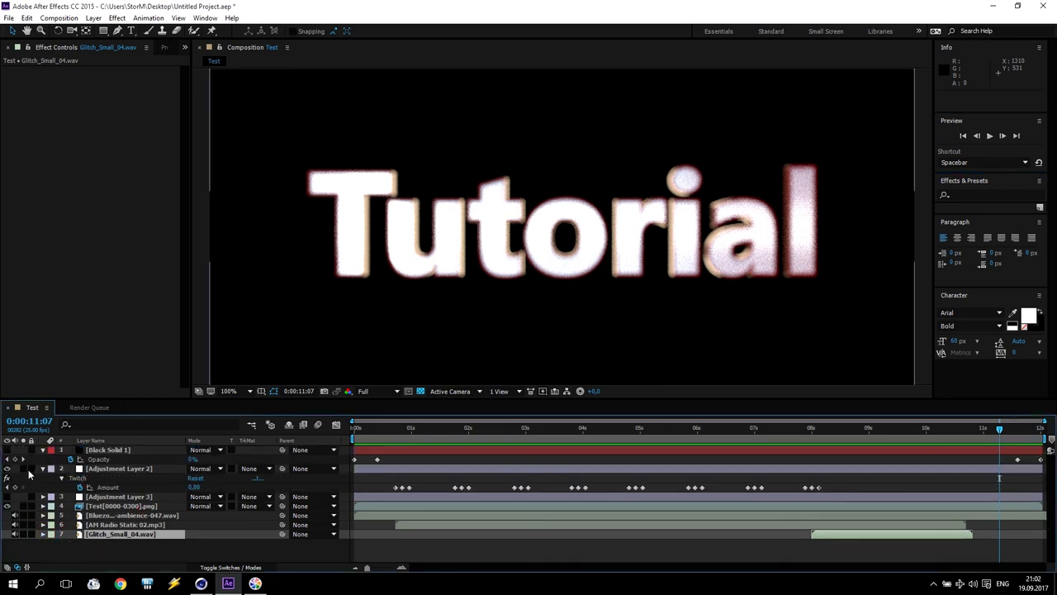
At 0:00:05:14, make Adjustment Layer 3 visible and check its Classic Blockbuster look in the Magic Bullet Looks editor
left_click(104, 498)
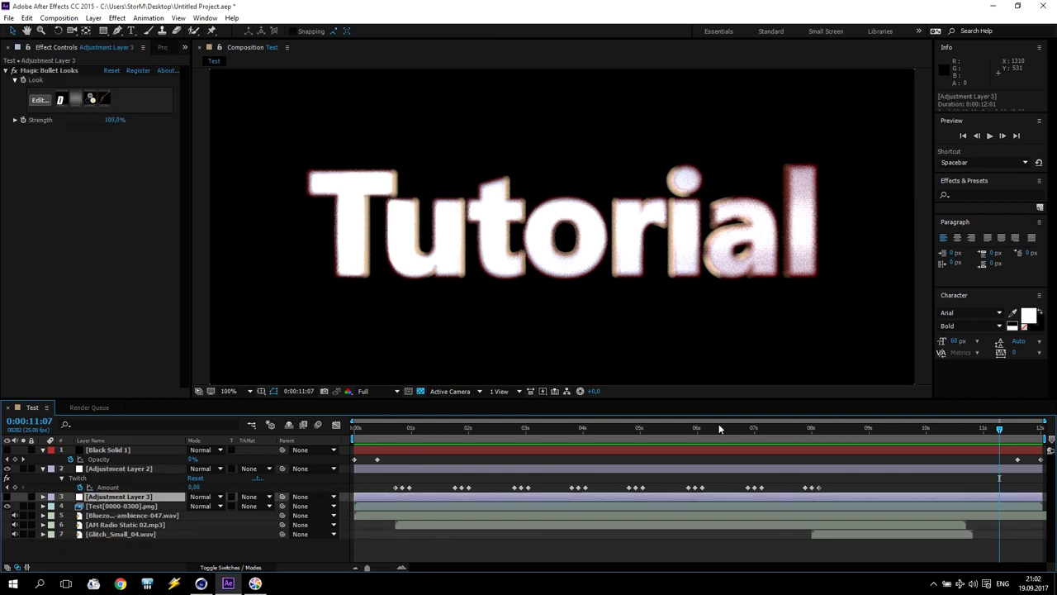
left_click(673, 429)
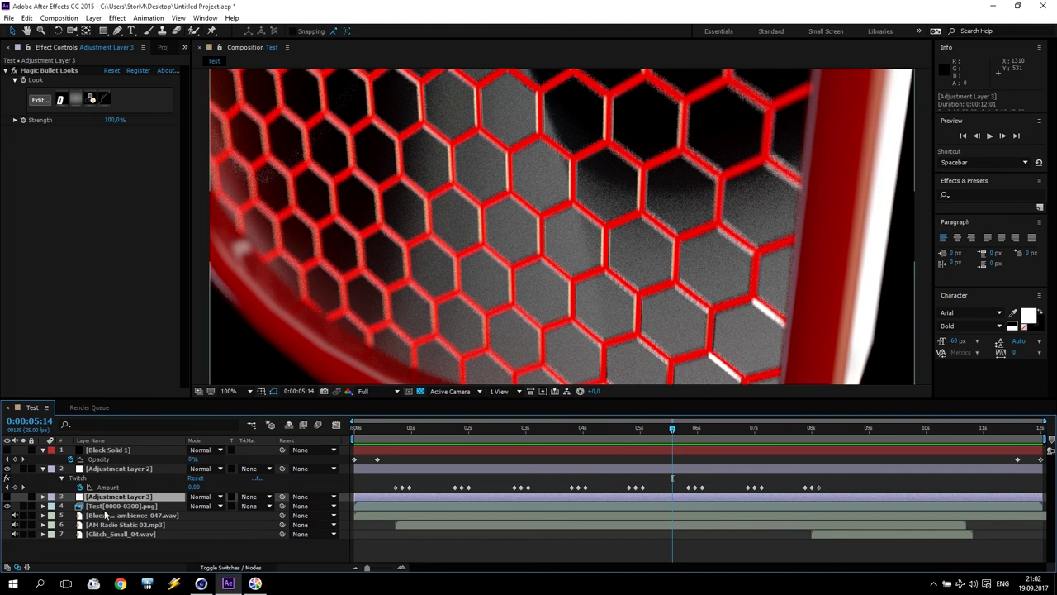
left_click(6, 498)
left_click(6, 498)
left_click(6, 498)
left_click(5, 499)
left_click(6, 499)
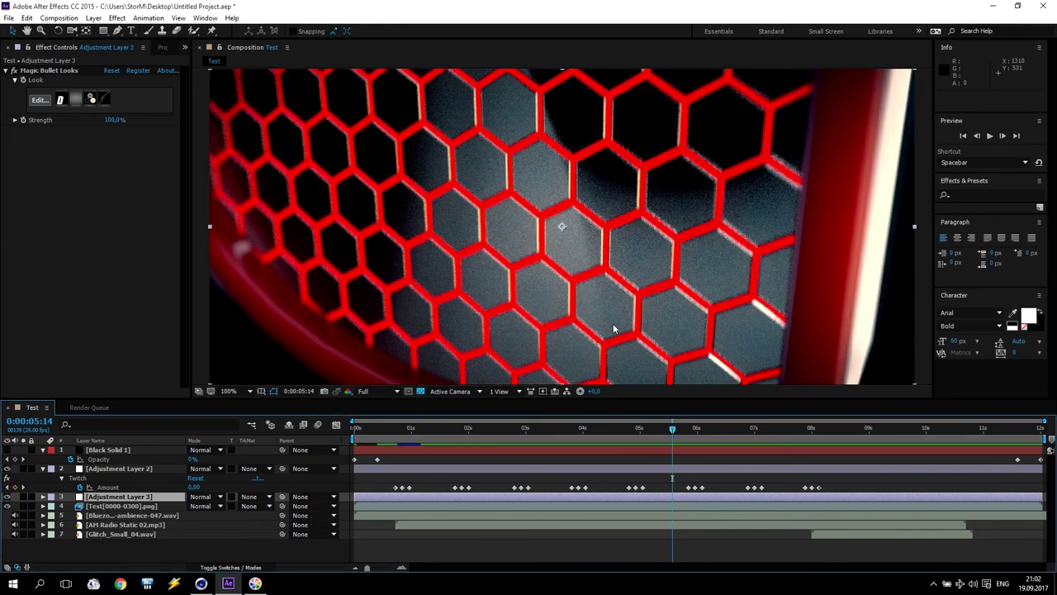
left_click(40, 100)
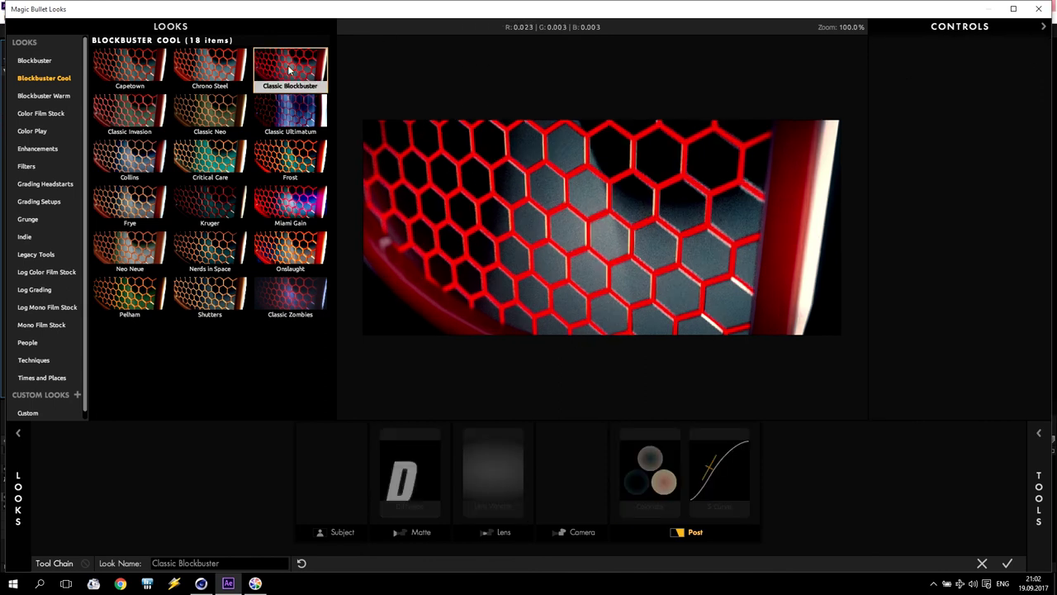
left_click(1038, 8)
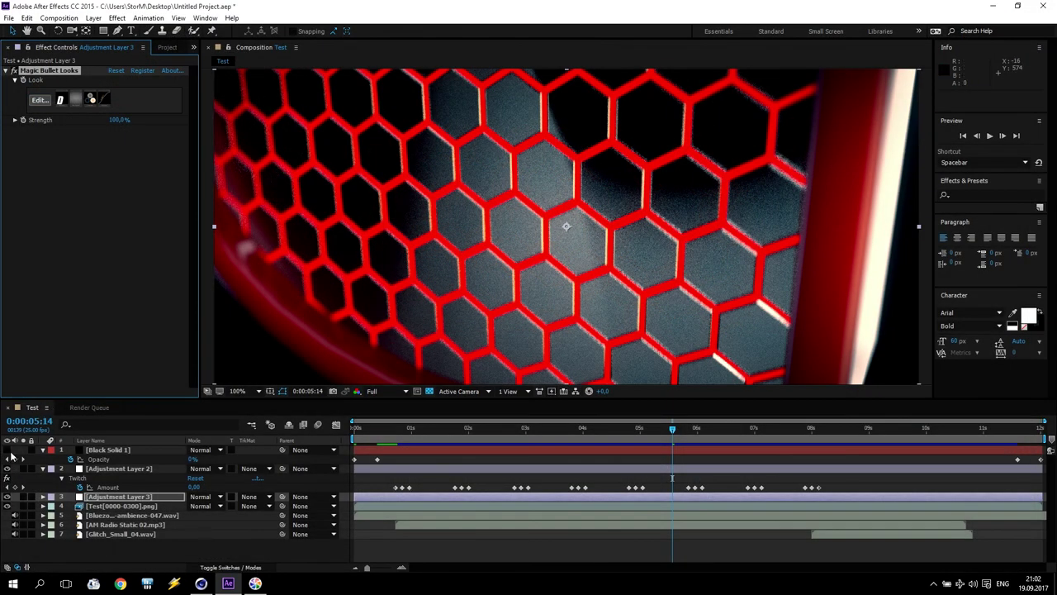
Make the Black Solid 1 fade layer visible and preview the complete composition from the first frame
left_click(12, 453)
left_click_drag(377, 437, 752, 450)
left_click(989, 135)
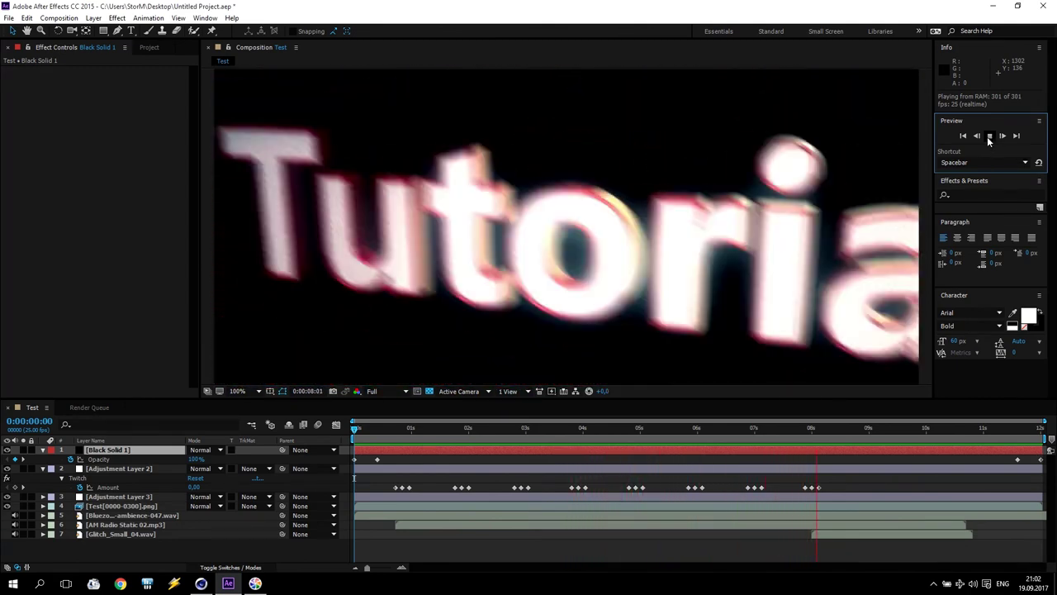
left_click(989, 137)
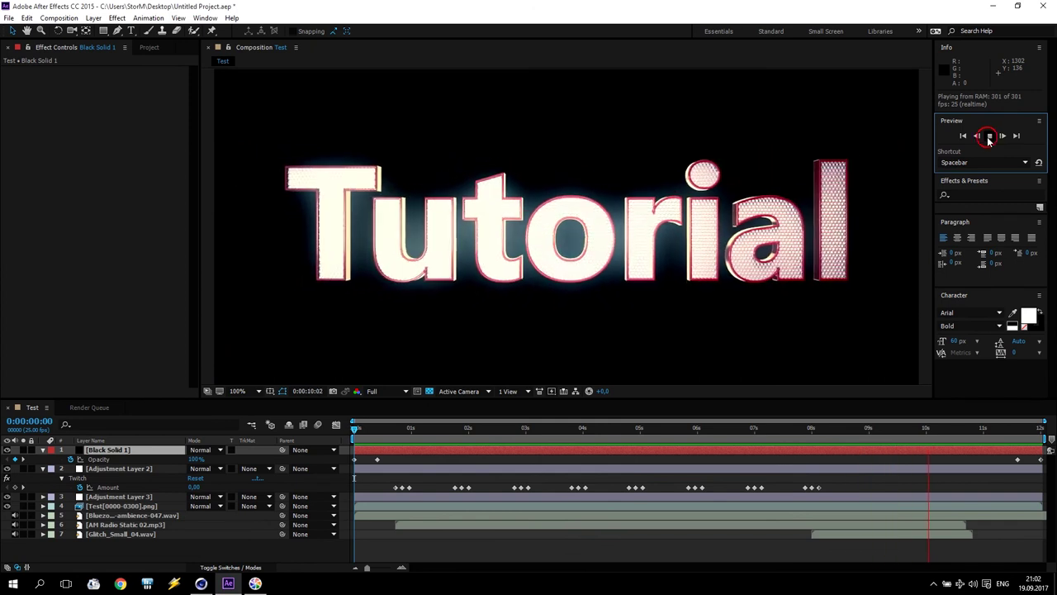